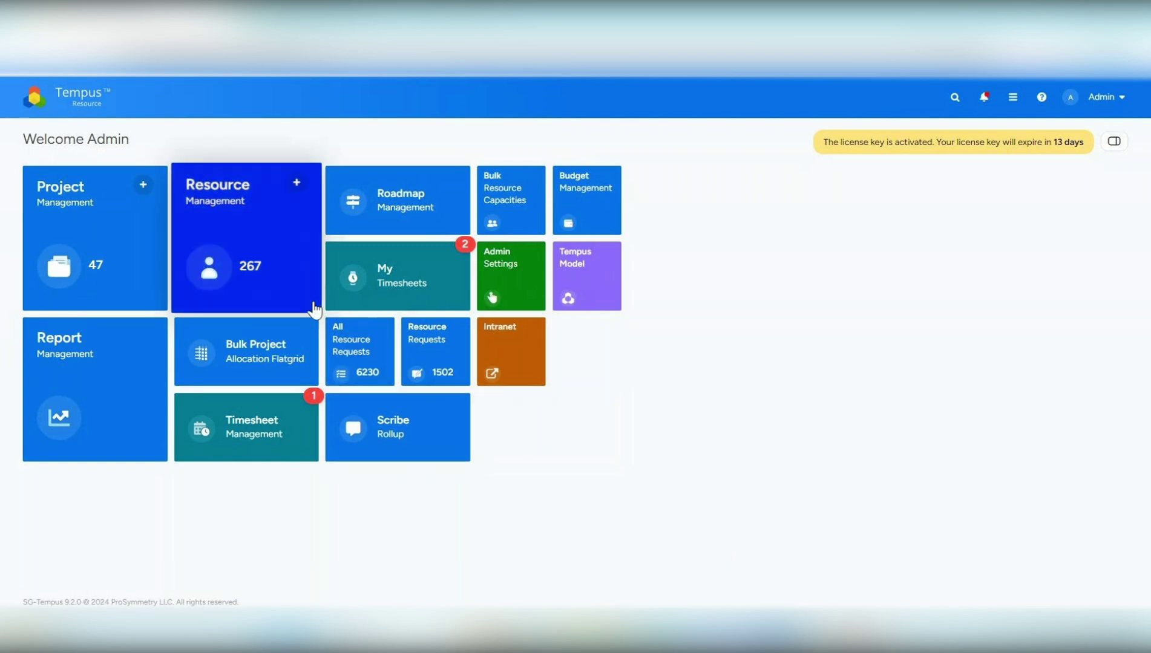
In Resource Management, start creating a team resource and name it "Team".
left_click(234, 220)
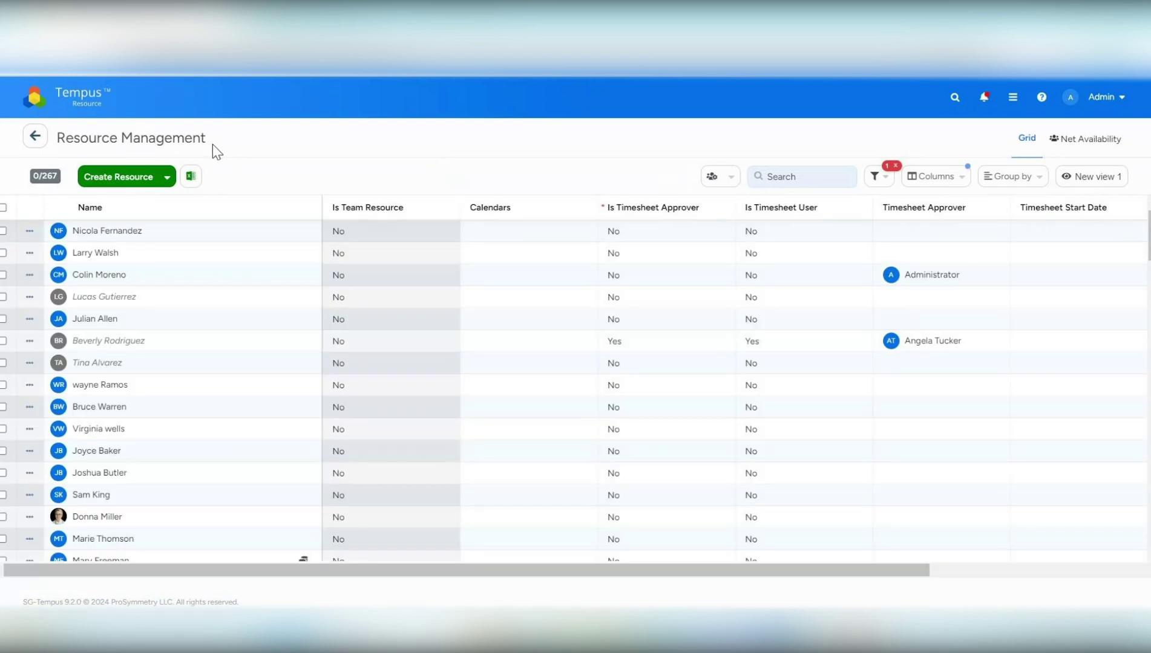
left_click(146, 184)
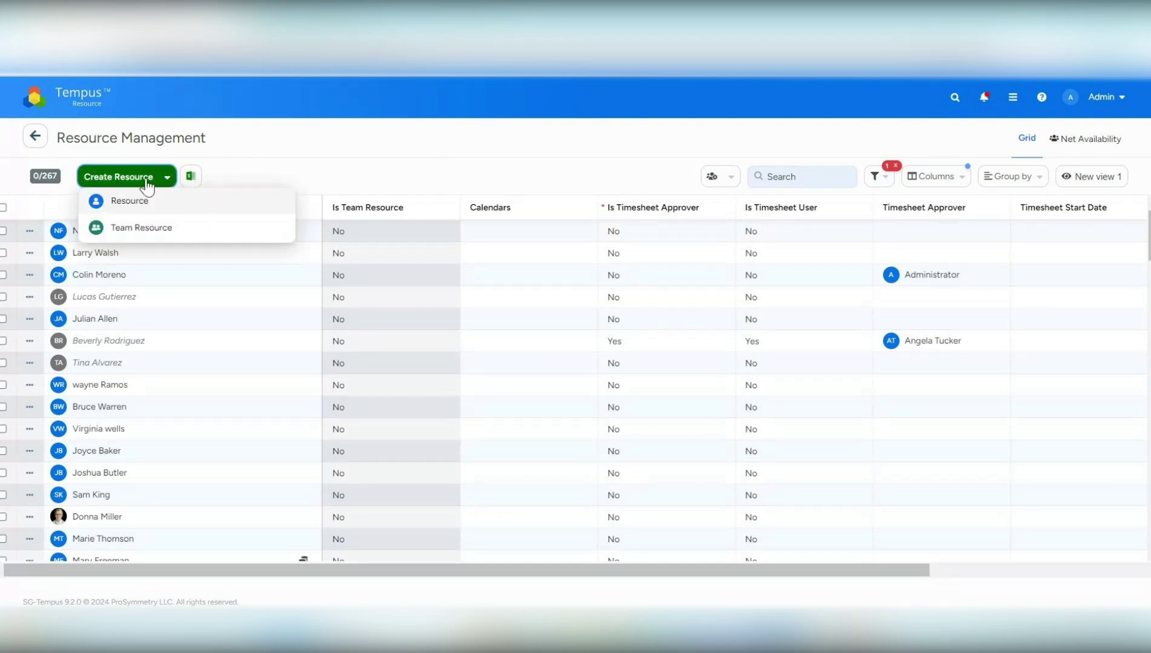
left_click(145, 233)
left_click(122, 143)
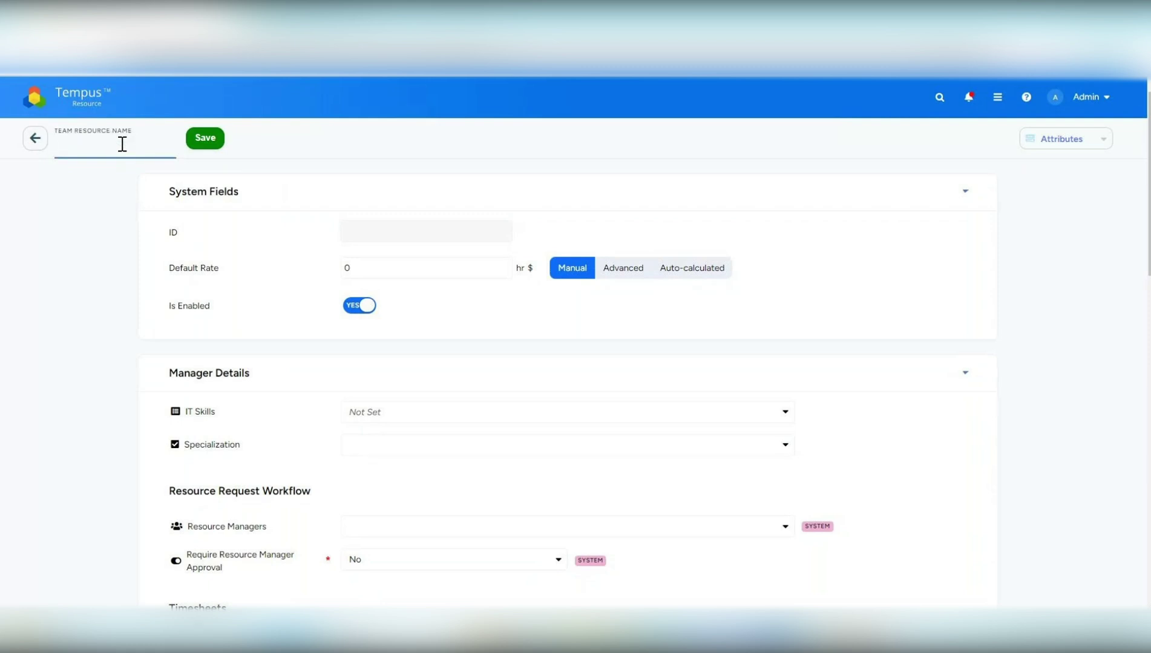
type("Team")
left_click(218, 300)
Look over the new team resource's attributes and set its default rate to Auto-calculated.
scroll(107, 363, "down", 4)
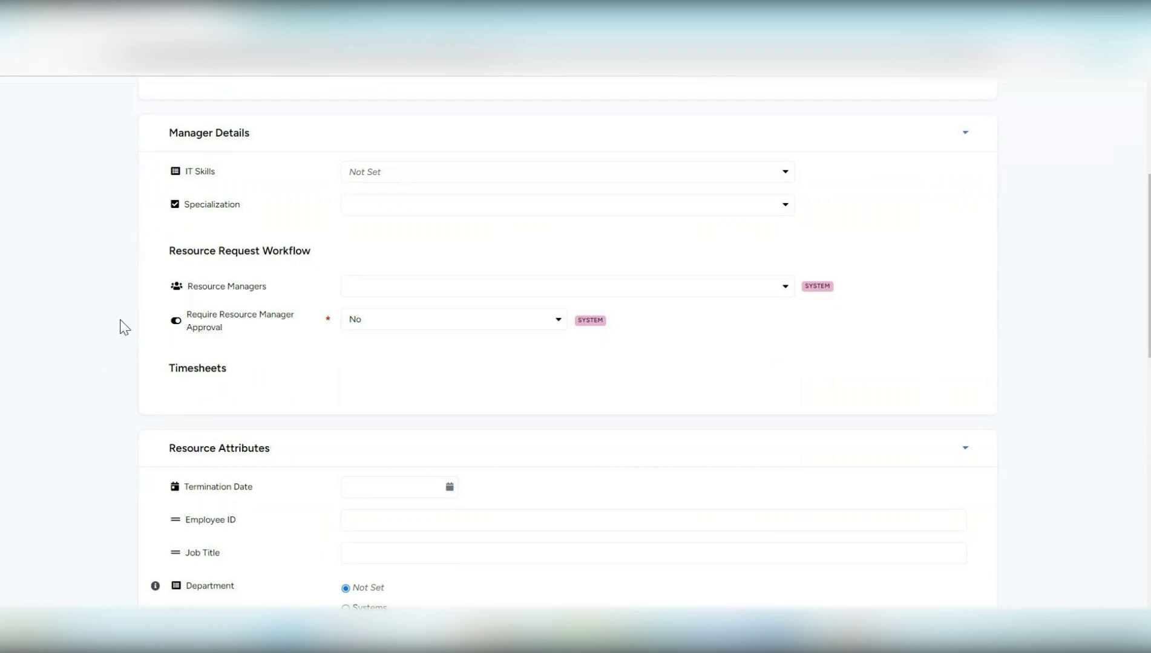
scroll(121, 325, "down", 3)
scroll(124, 327, "up", 7)
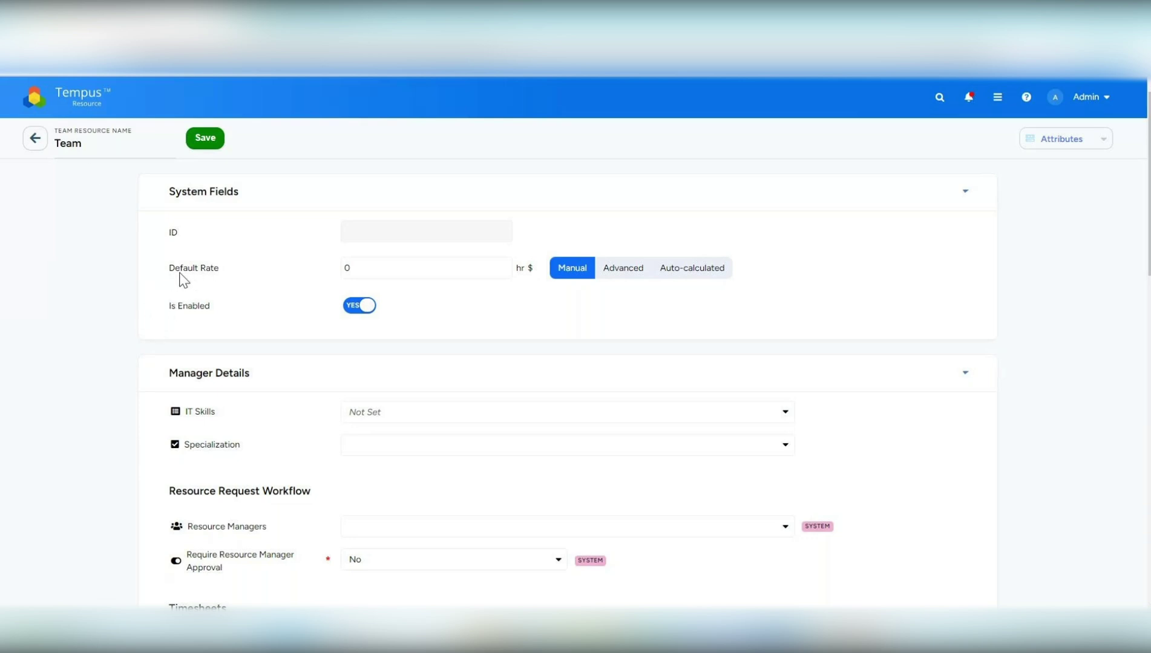
left_click(355, 273)
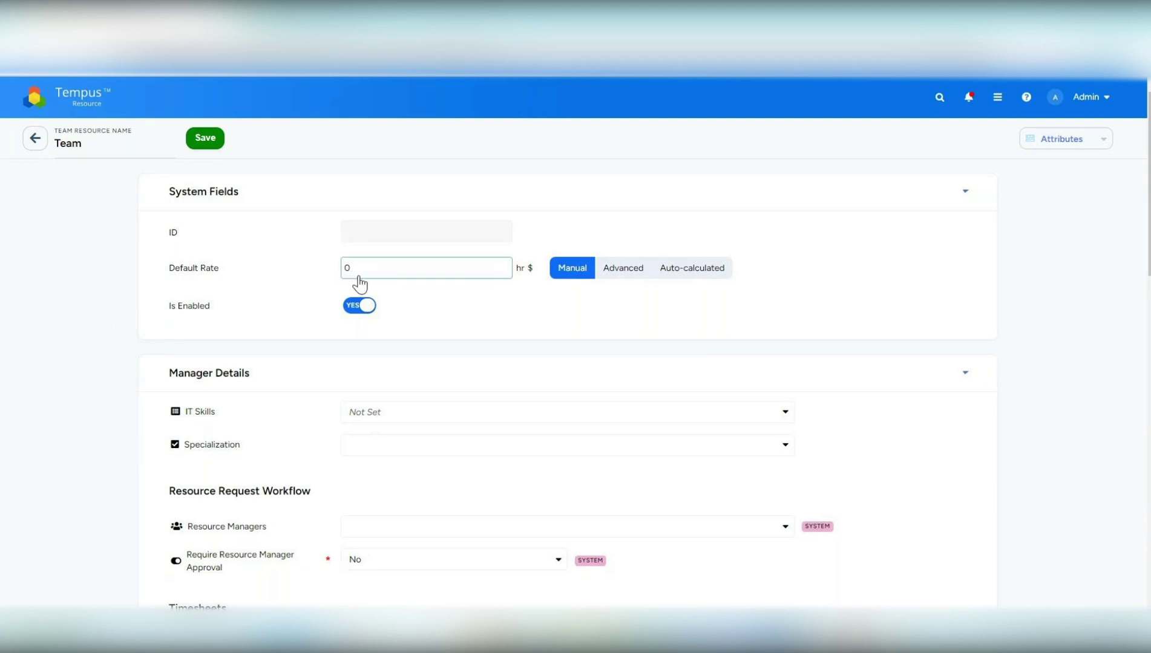
left_click(436, 305)
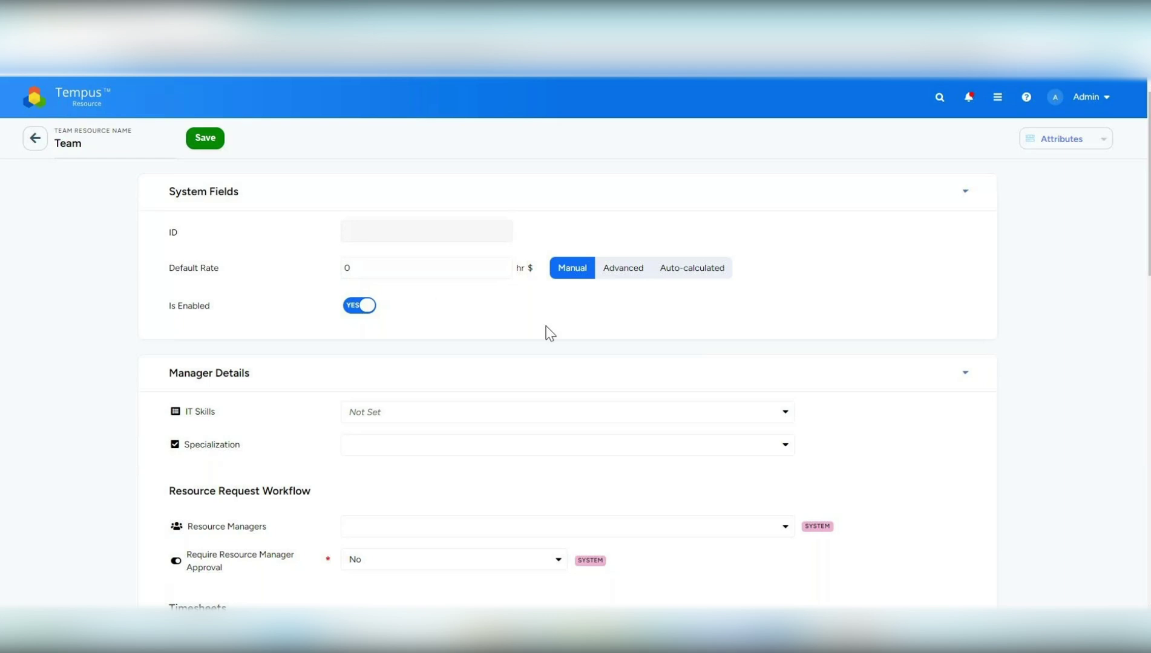
left_click(606, 281)
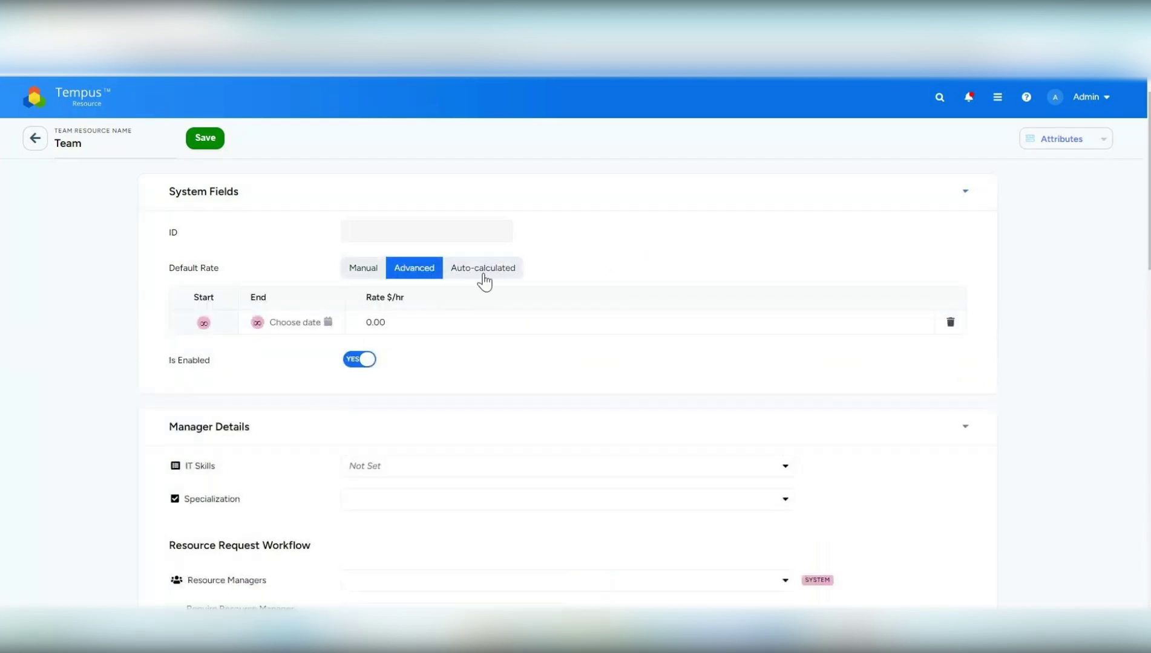
left_click(483, 270)
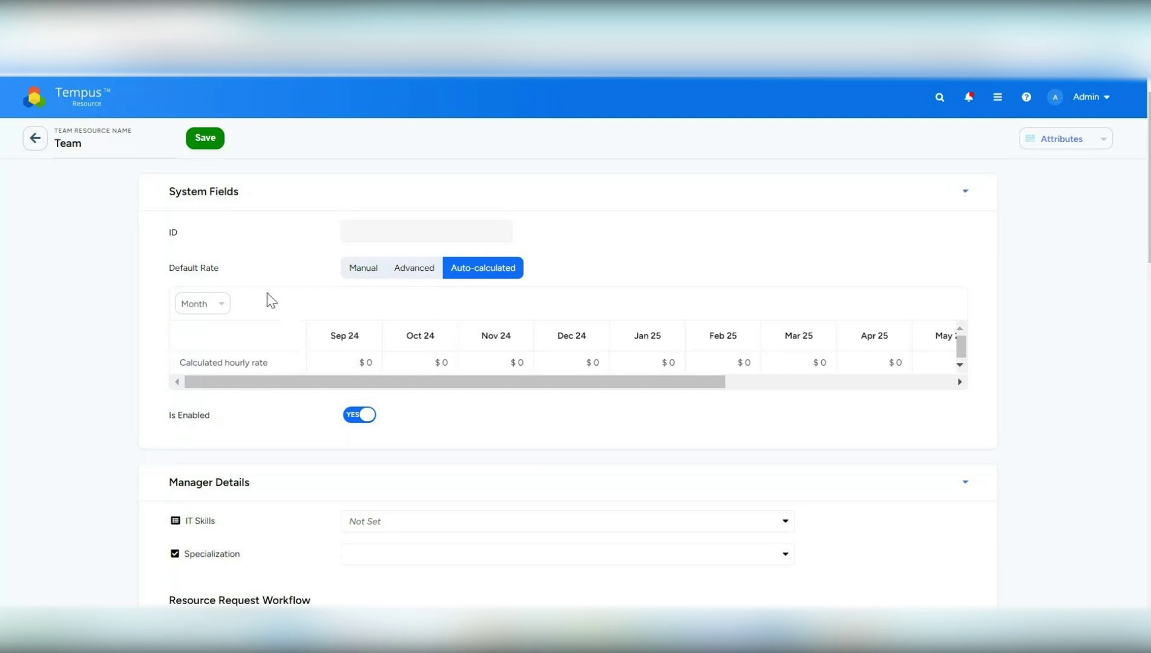
left_click_drag(288, 382, 202, 390)
left_click(209, 309)
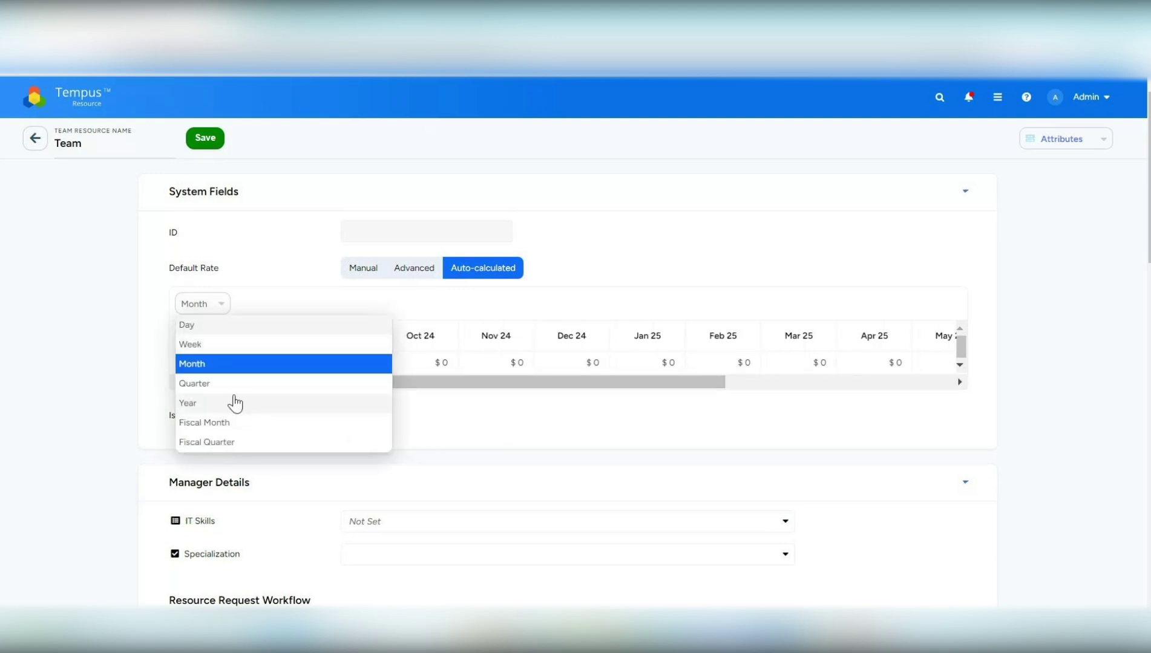
left_click(123, 313)
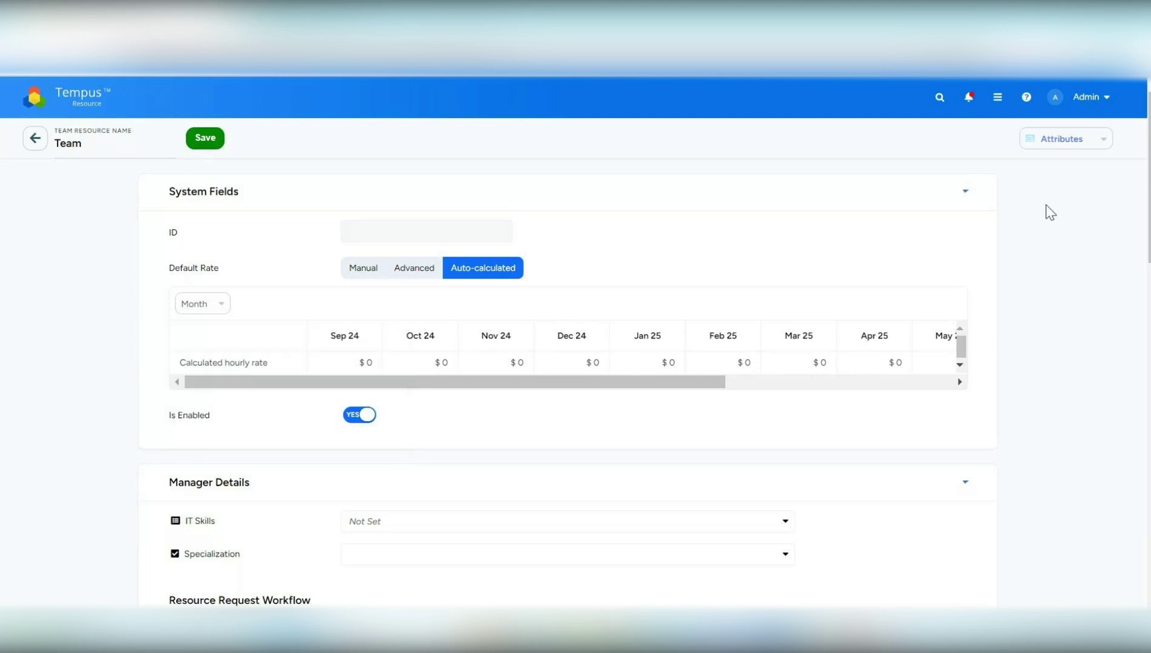
Open the team's capacity view and set its date range to the current year.
left_click(1085, 141)
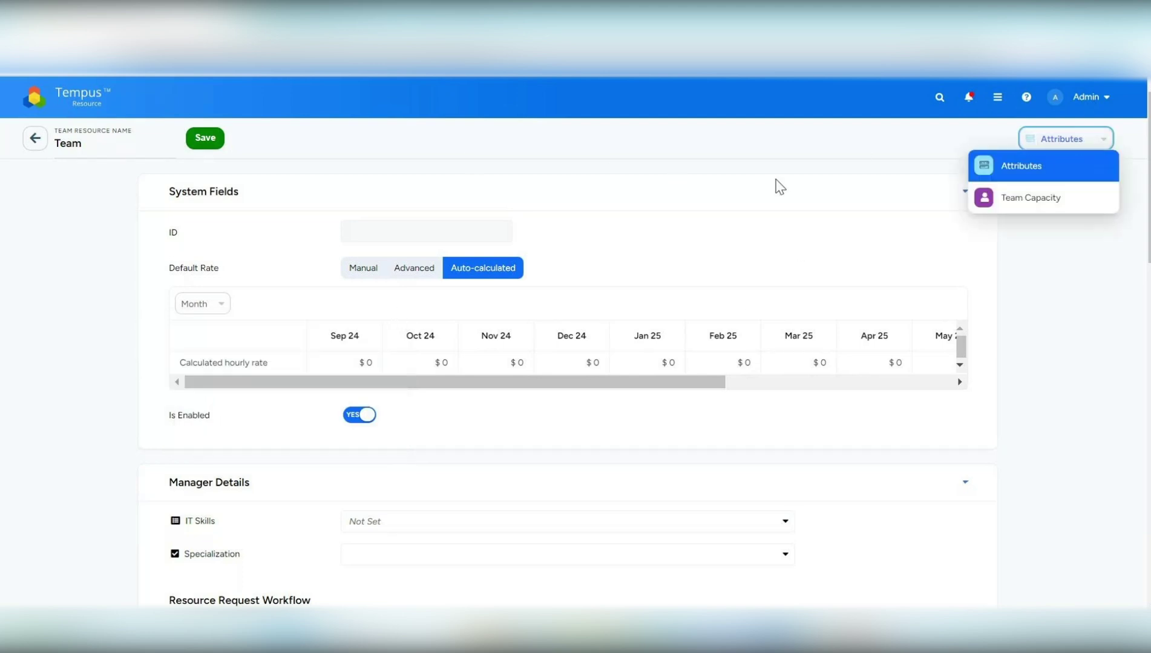
left_click(1015, 206)
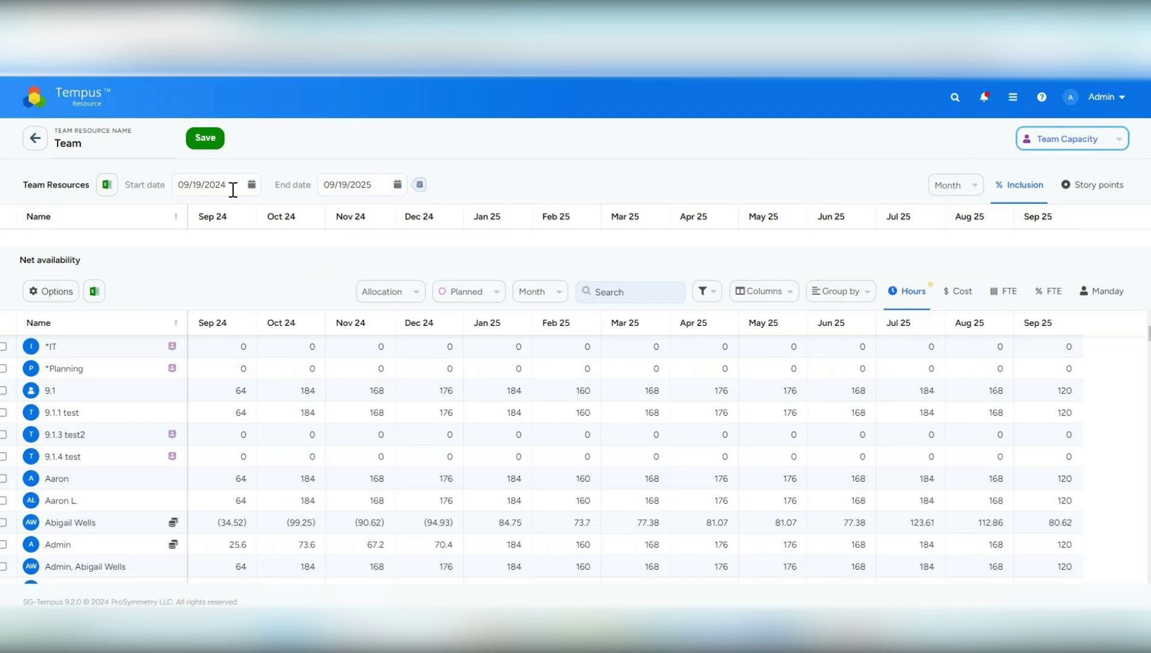
left_click(419, 184)
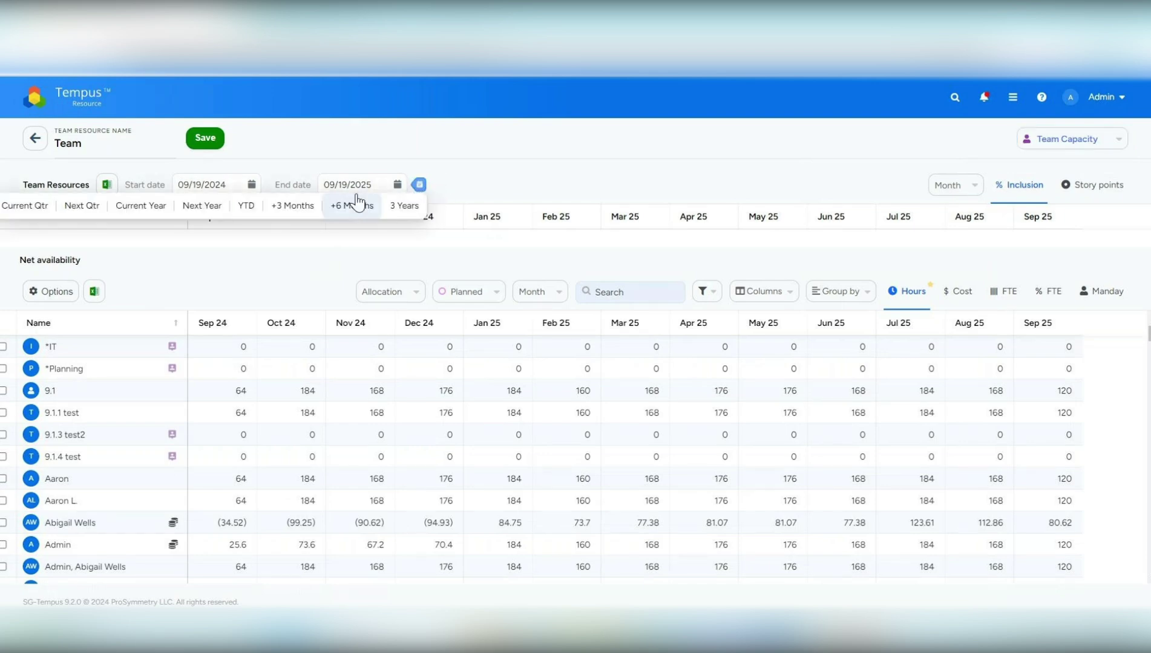
left_click(144, 212)
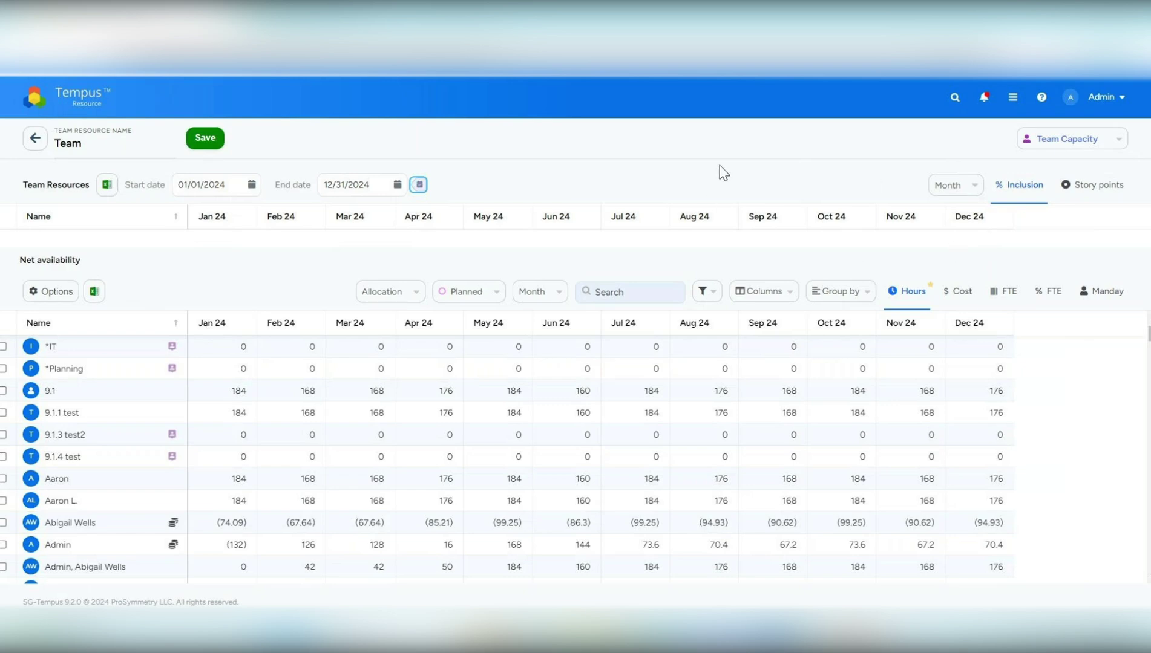
left_click(933, 190)
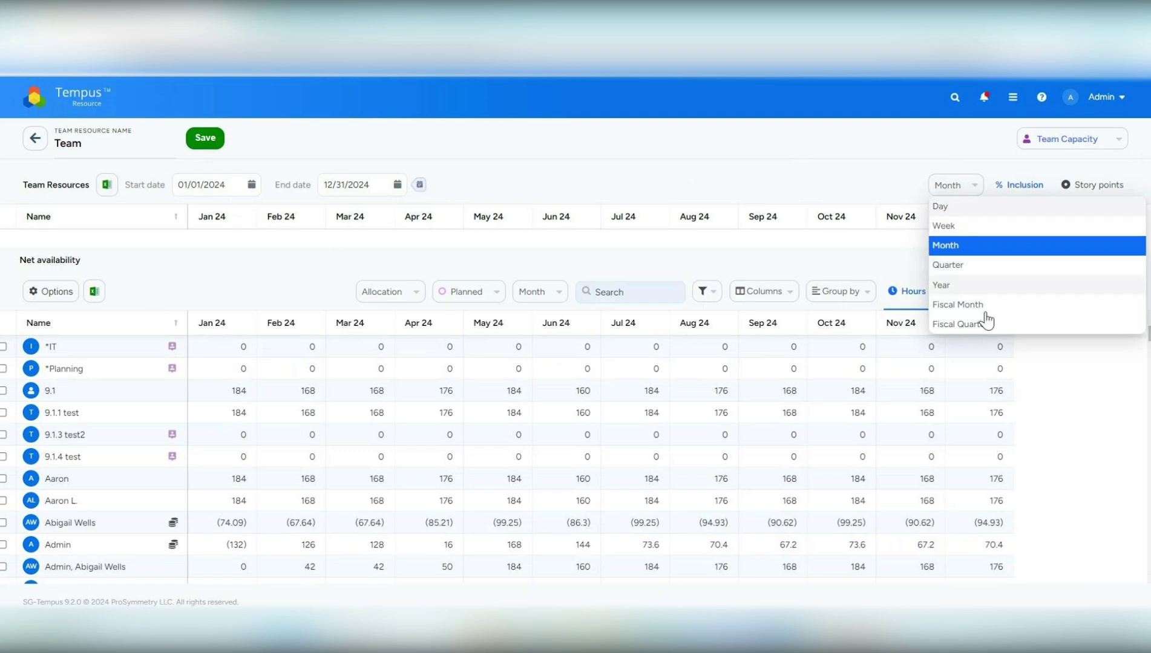
left_click(646, 168)
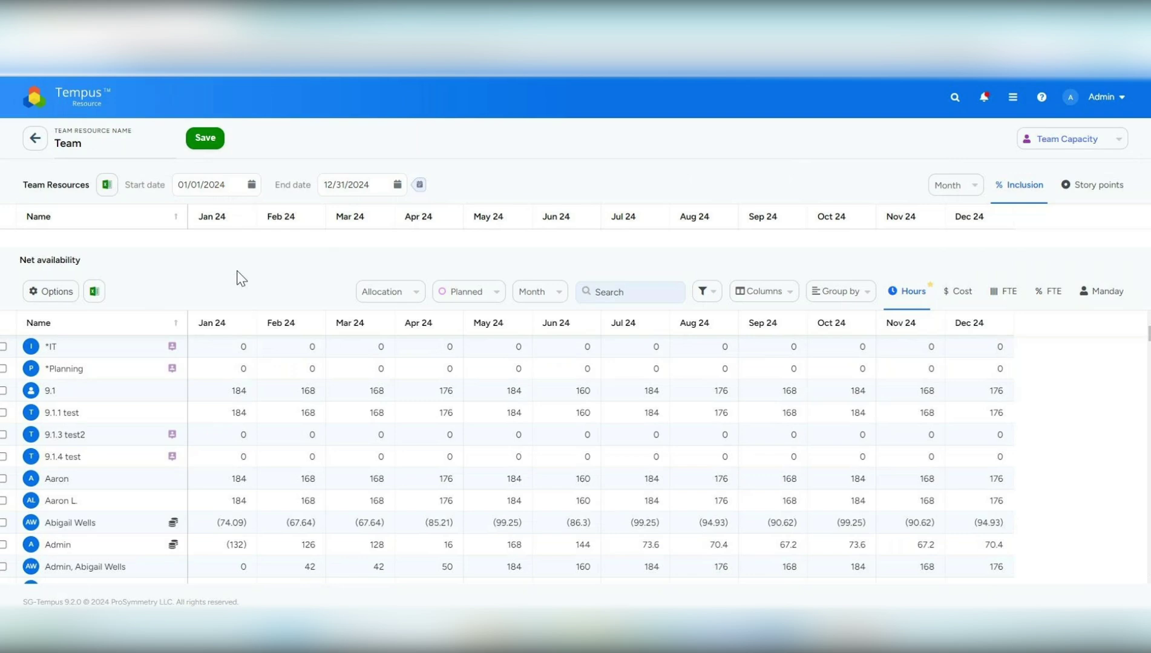
scroll(96, 425, "down", 1)
scroll(96, 424, "up", 1)
scroll(96, 424, "down", 3)
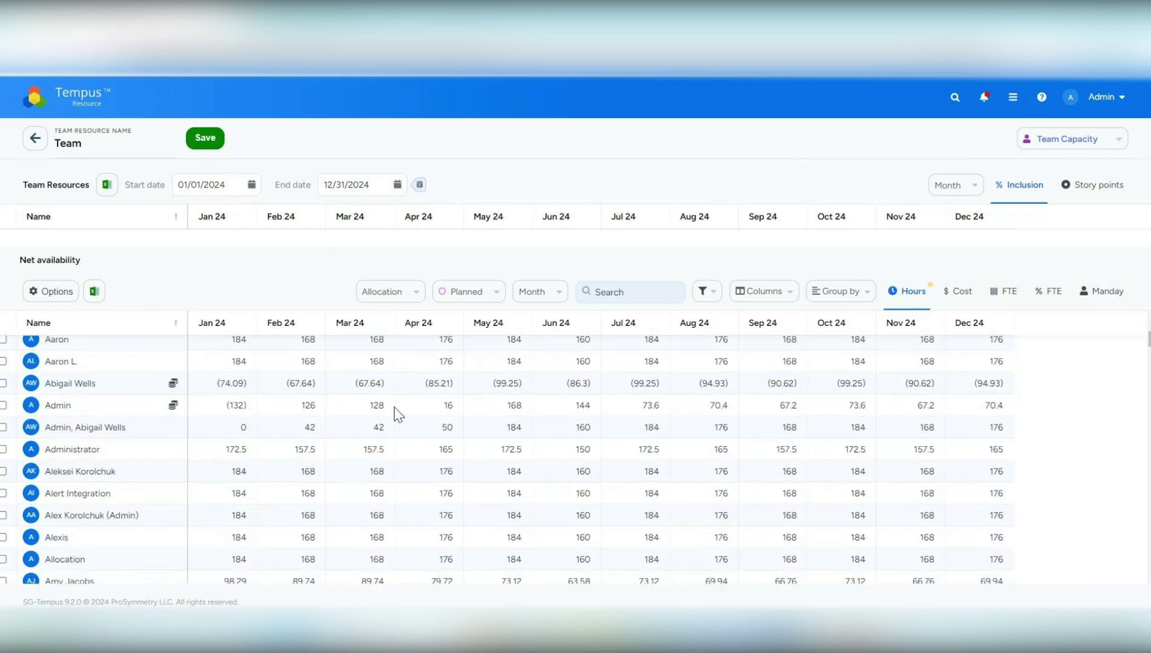
Try the Simple overlay heatmap on the net availability grid and switch it to Config.
left_click(53, 291)
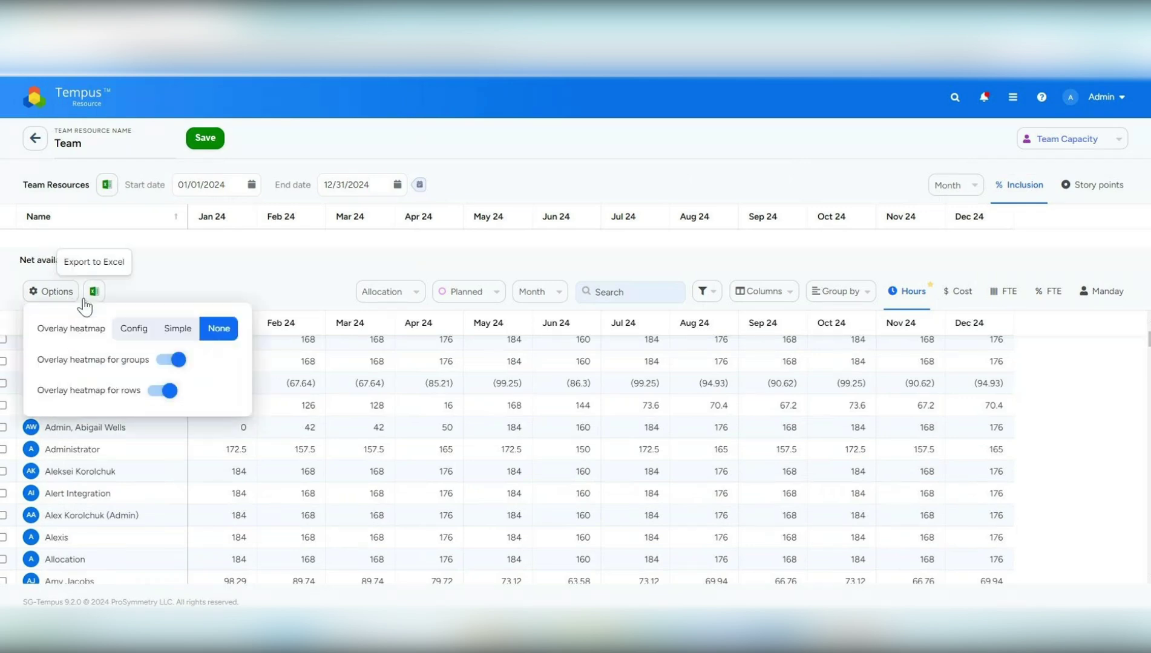
left_click(176, 336)
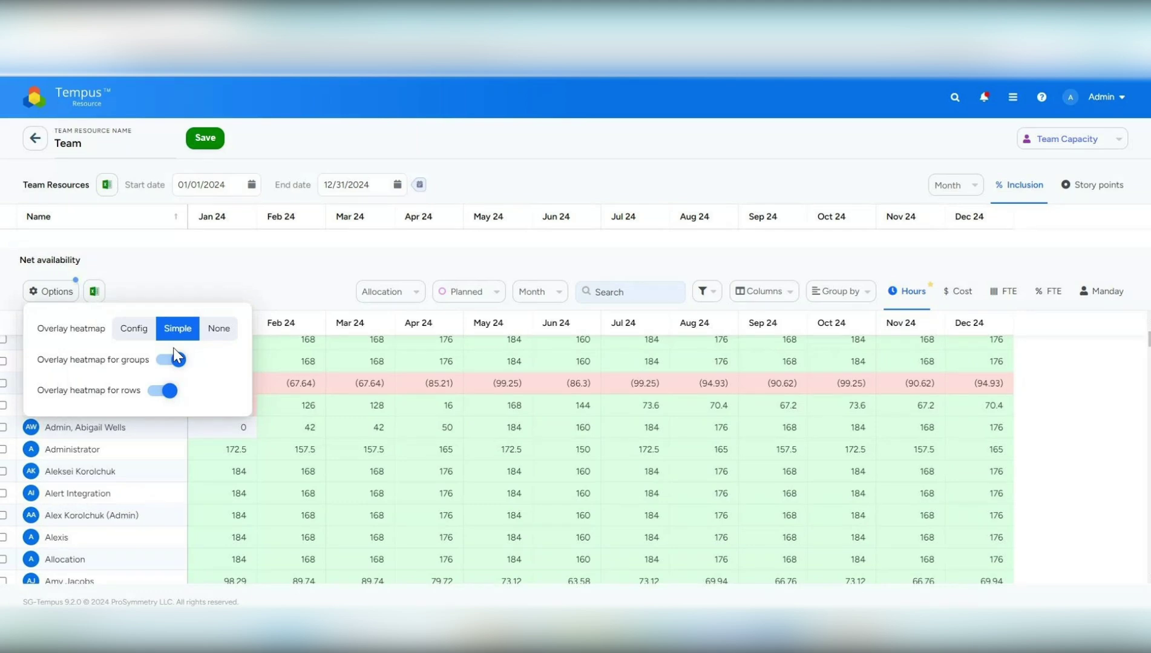
left_click(134, 332)
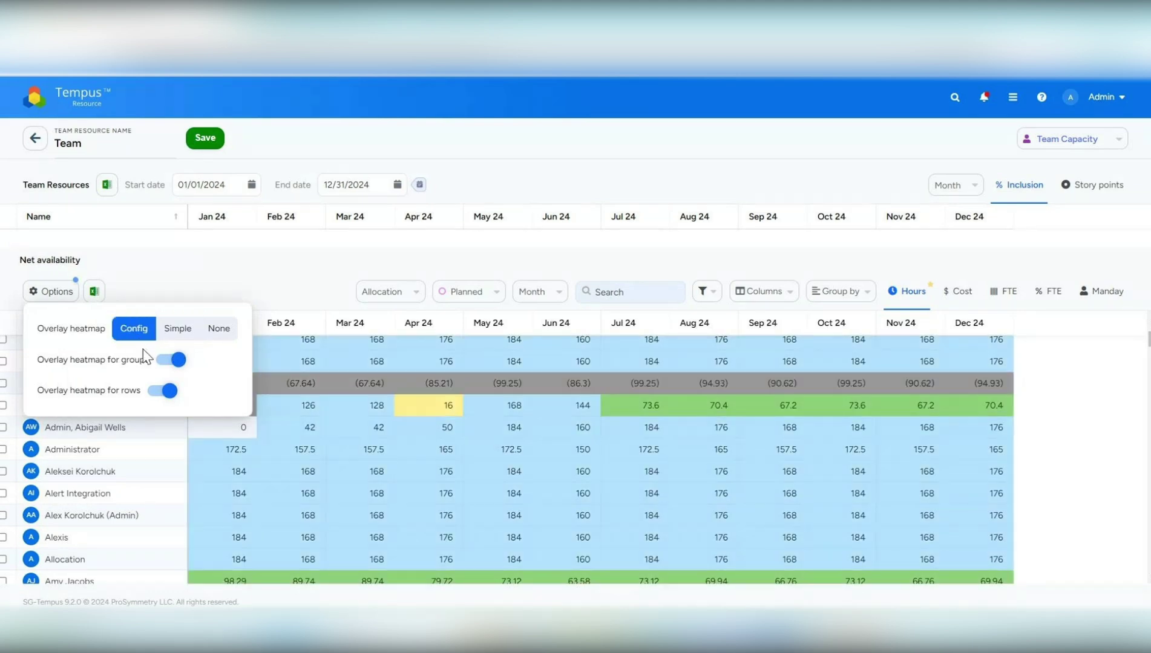
left_click(225, 288)
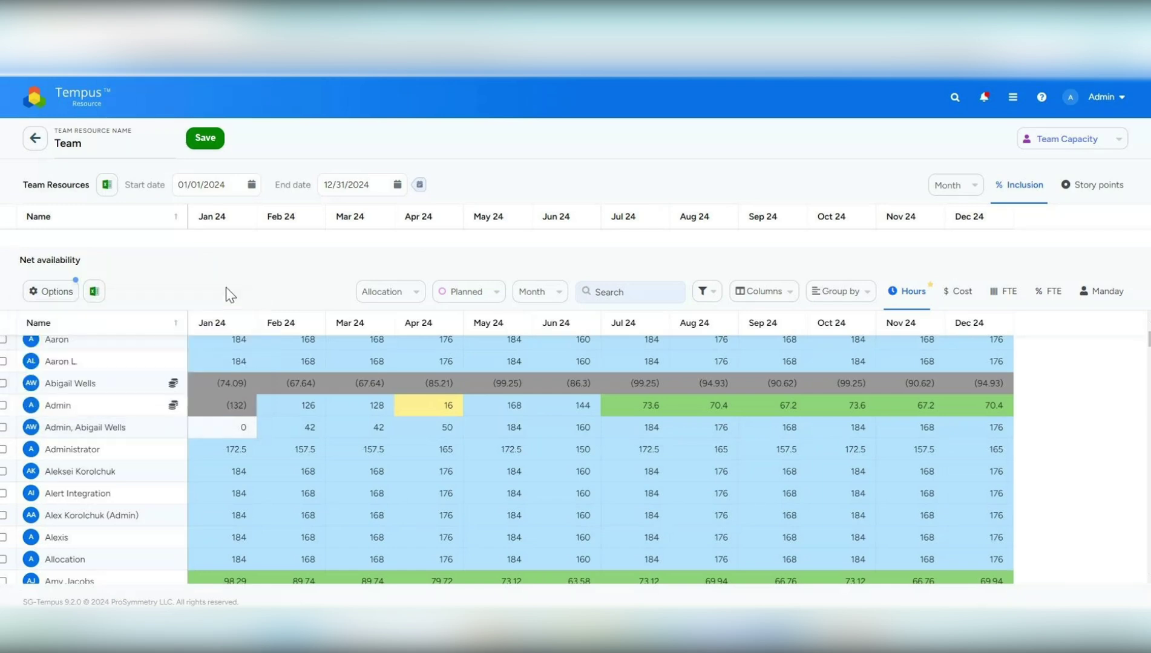
Examine the net availability grid's allocation, planned or actual, time period, filter, column and grouping options, and compare its Cost and Hours views.
left_click(379, 292)
left_click(341, 293)
left_click(465, 292)
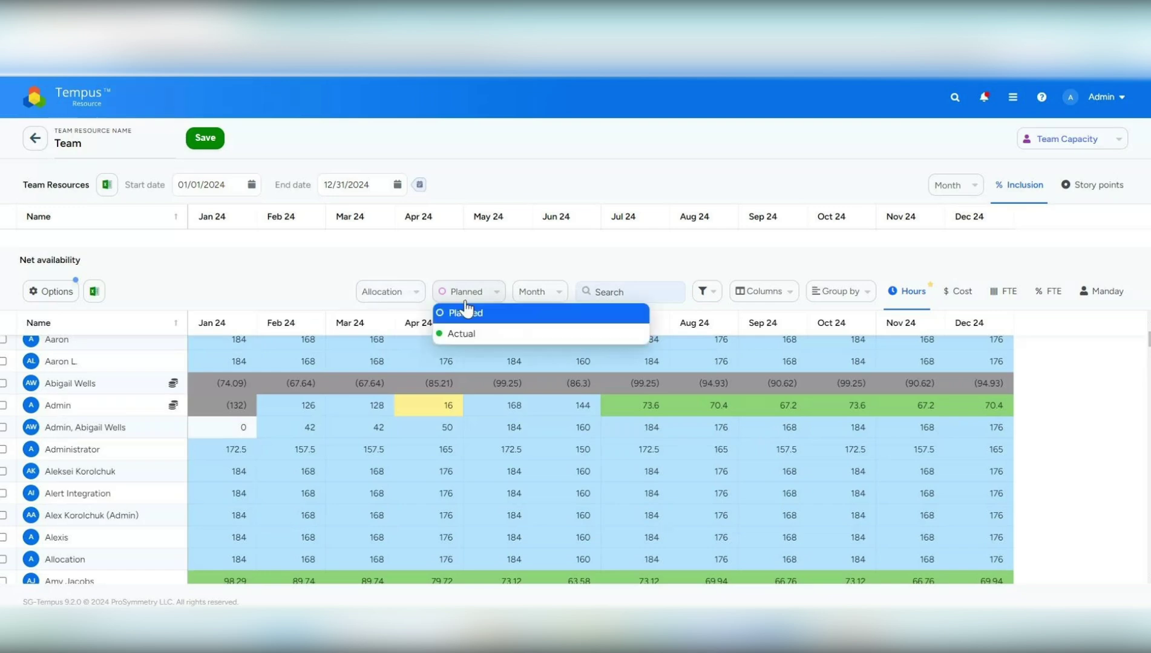
left_click(555, 299)
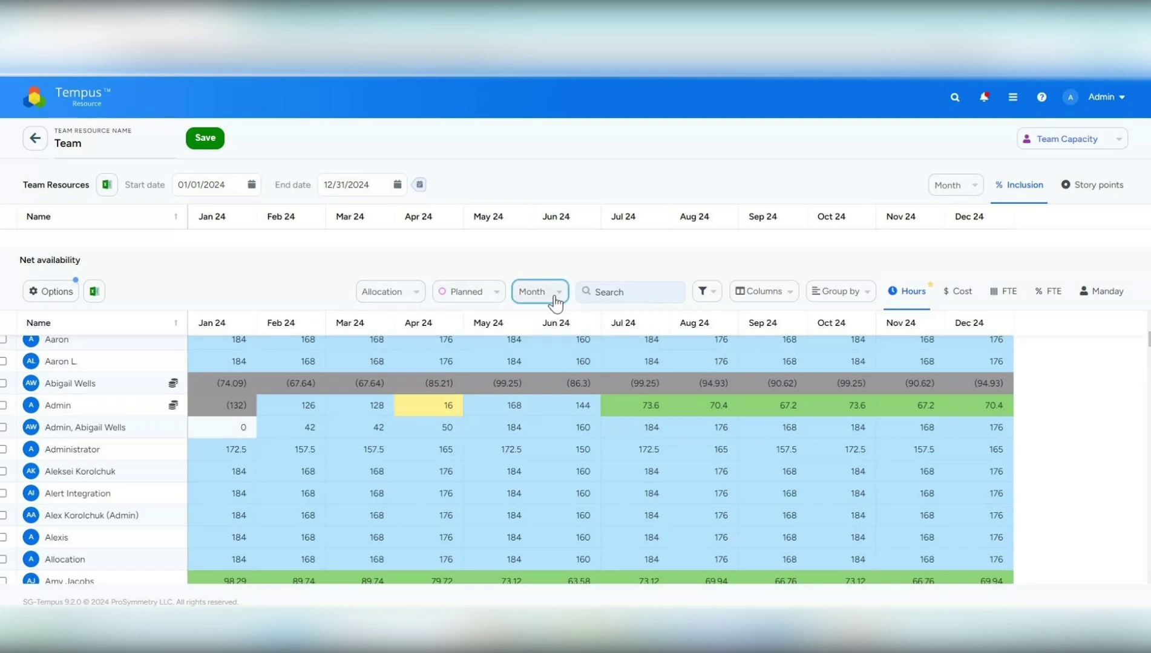
left_click(555, 296)
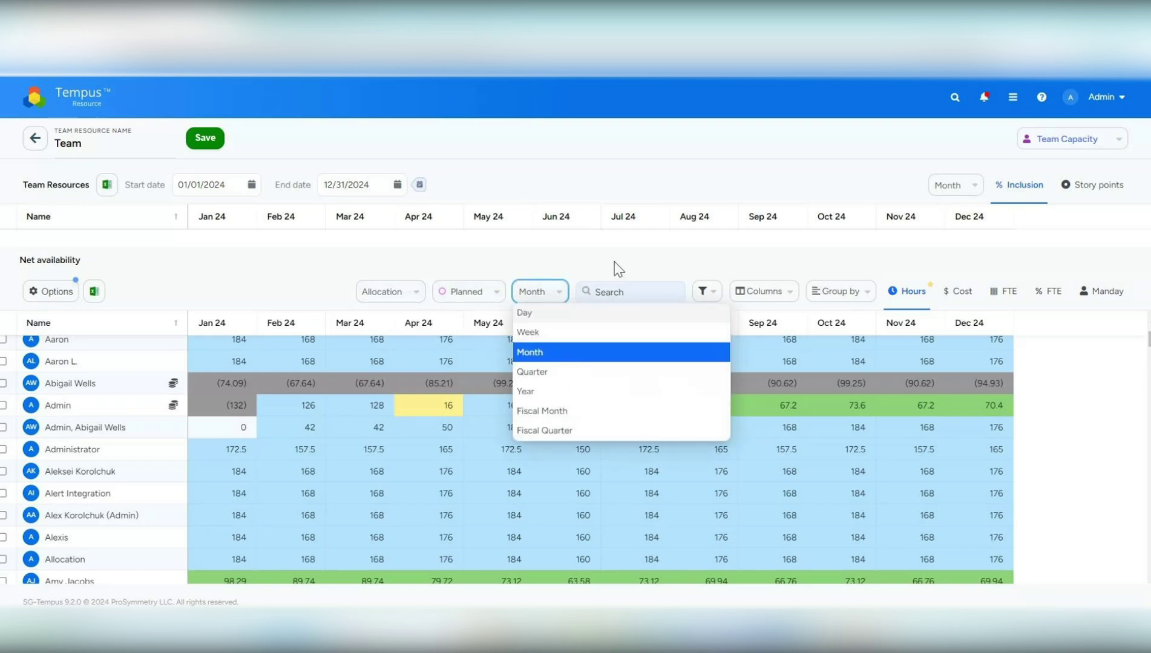
left_click(605, 292)
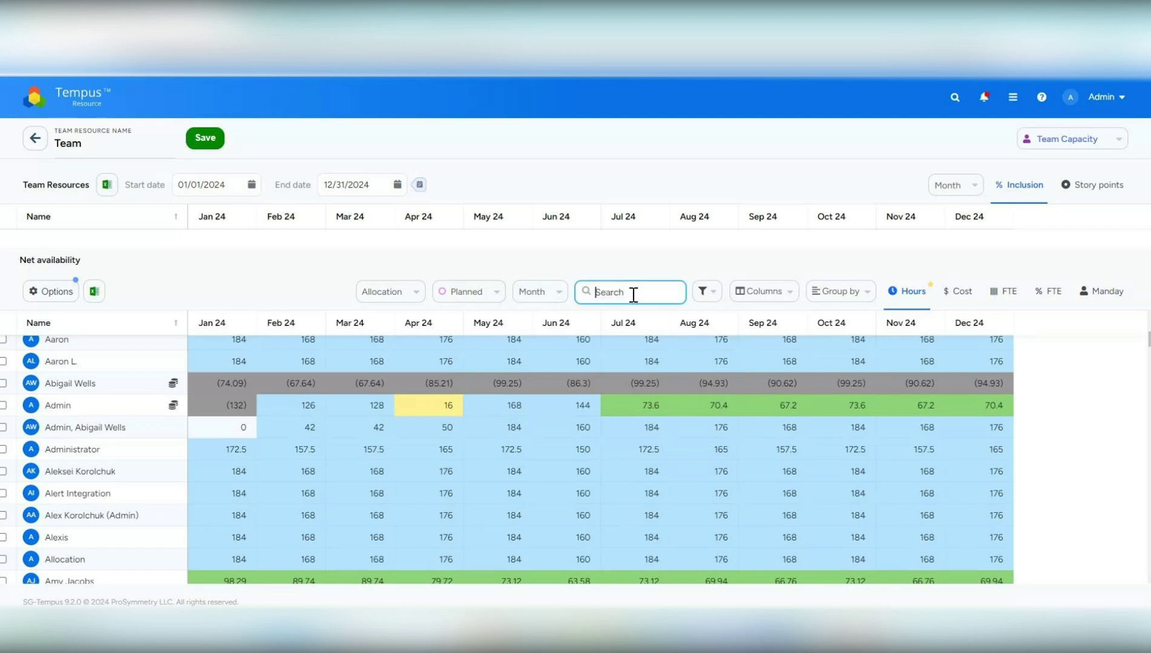
left_click(704, 292)
left_click(703, 292)
left_click(756, 304)
left_click(846, 278)
left_click(847, 291)
left_click(957, 292)
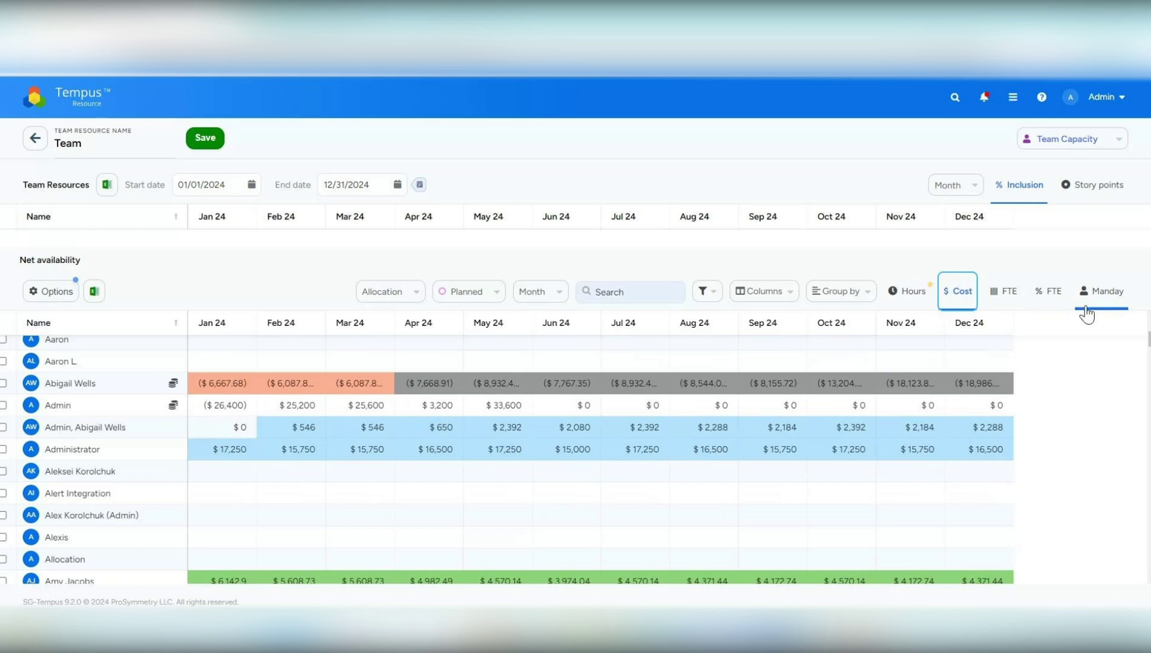
left_click(917, 293)
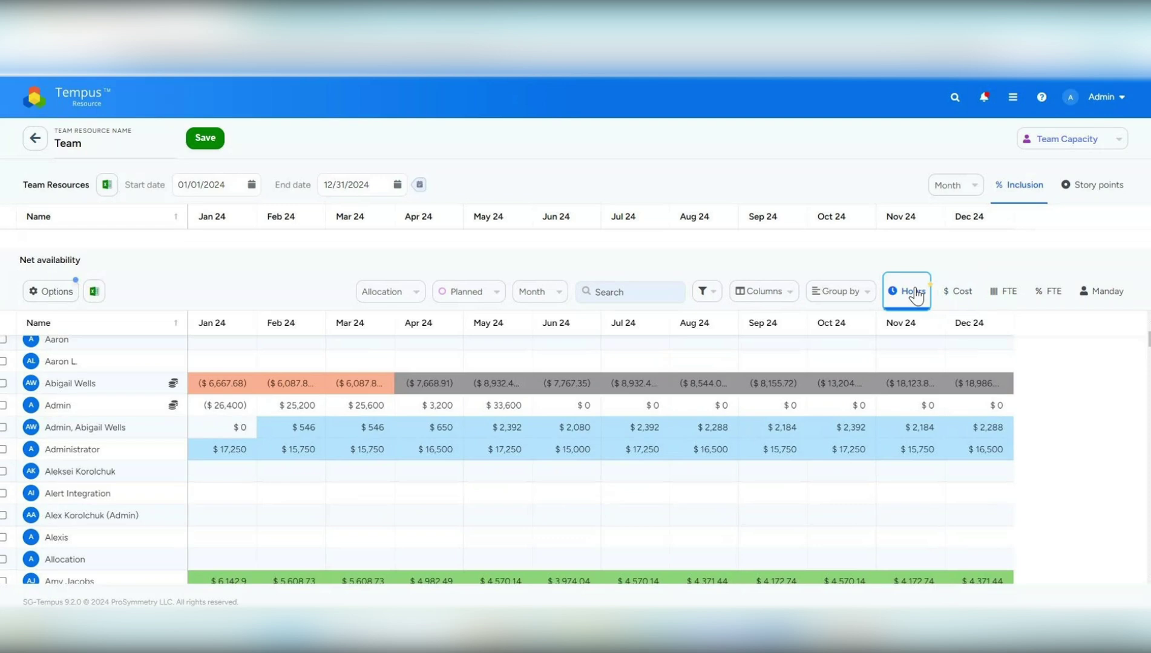
Add three people from the net availability list to the team resources: one among the D names and two adjacent ones among the F names.
scroll(244, 472, "down", 10)
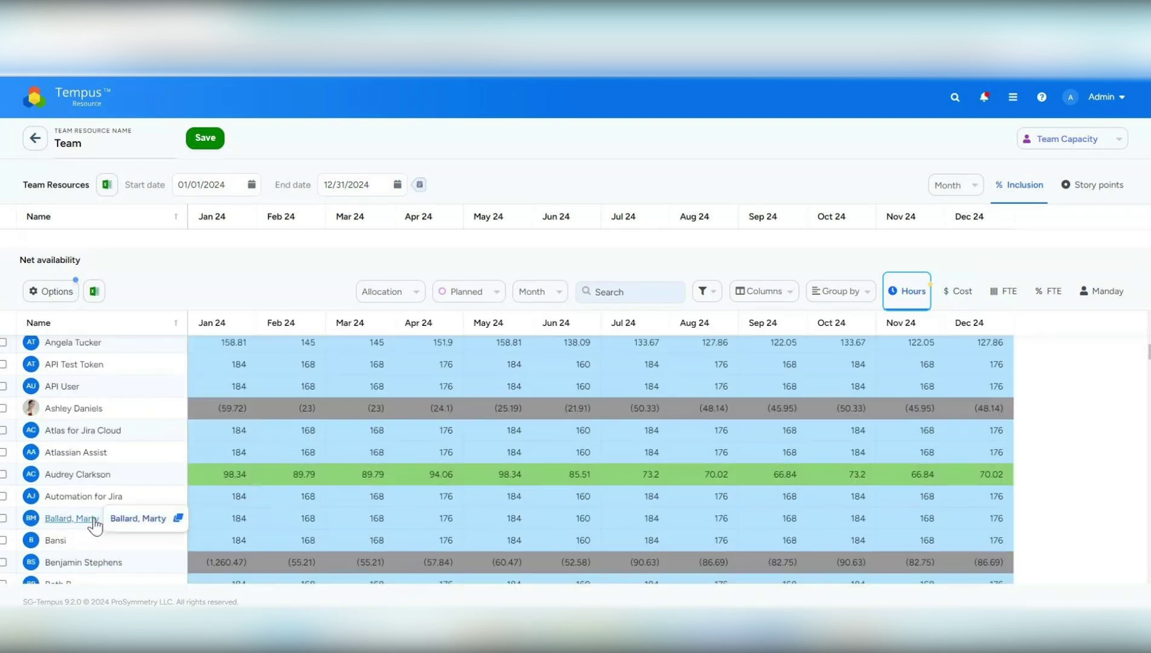
scroll(94, 519, "down", 10)
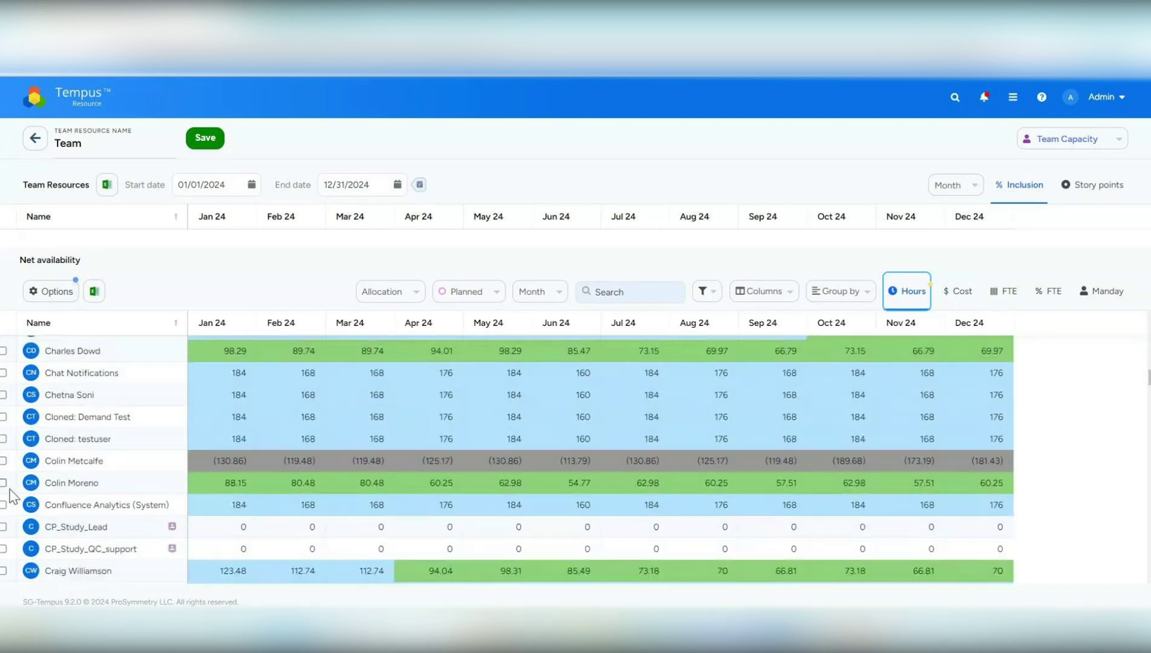
scroll(16, 530, "down", 5)
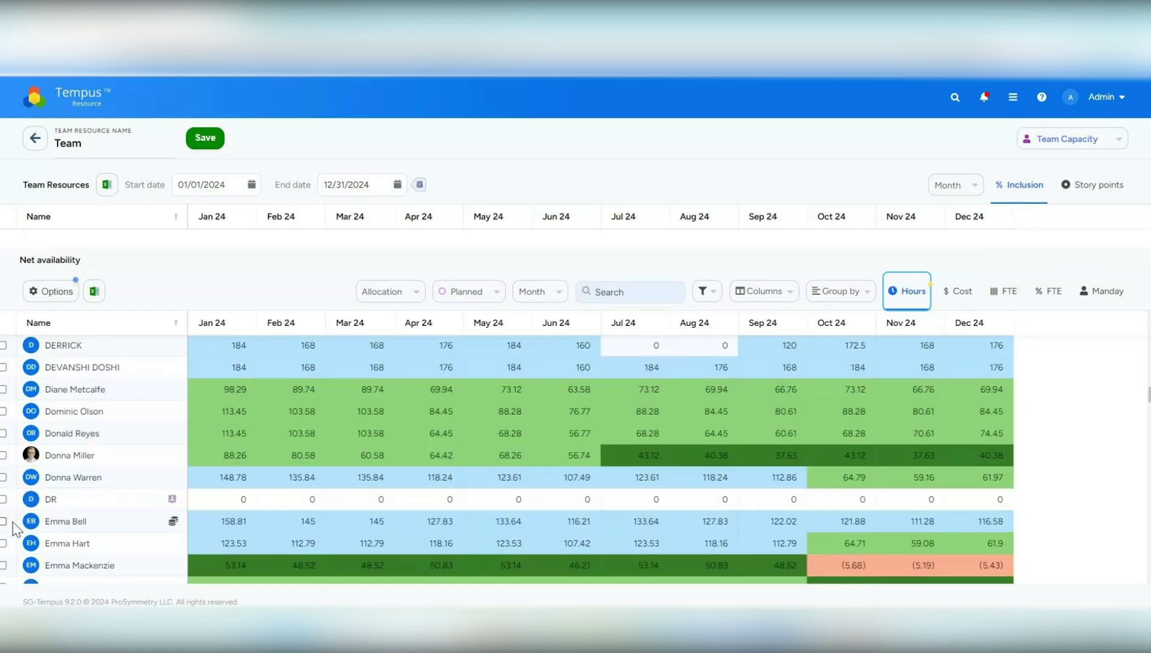
left_click(4, 458)
scroll(118, 566, "down", 5)
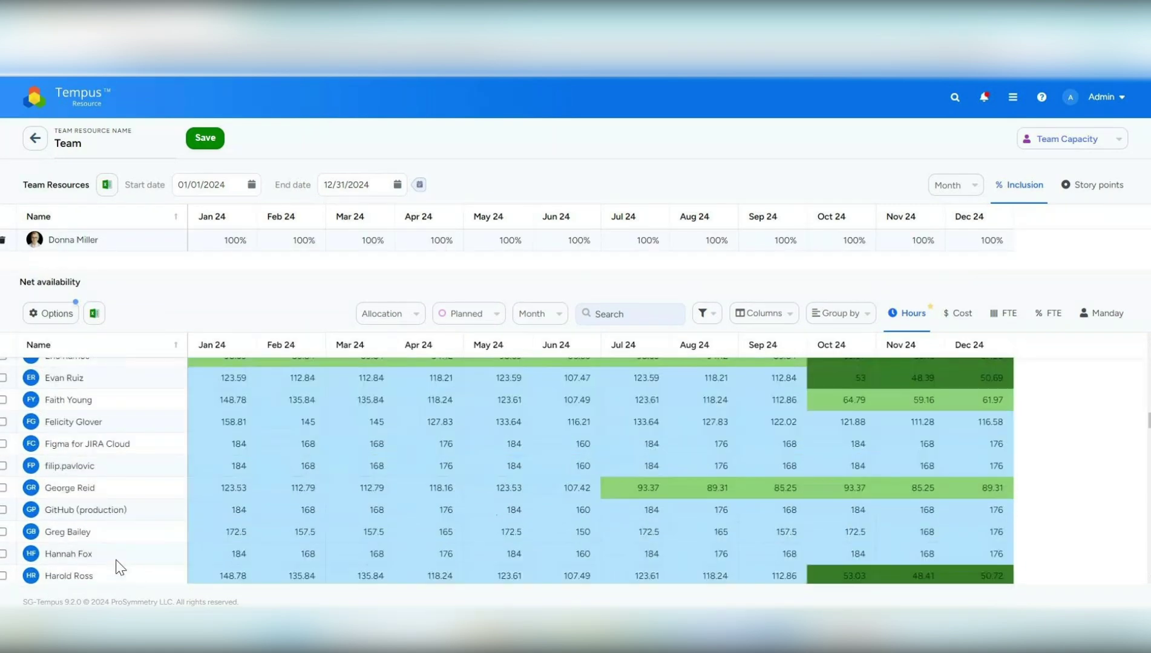
left_click(4, 422)
left_click(4, 421)
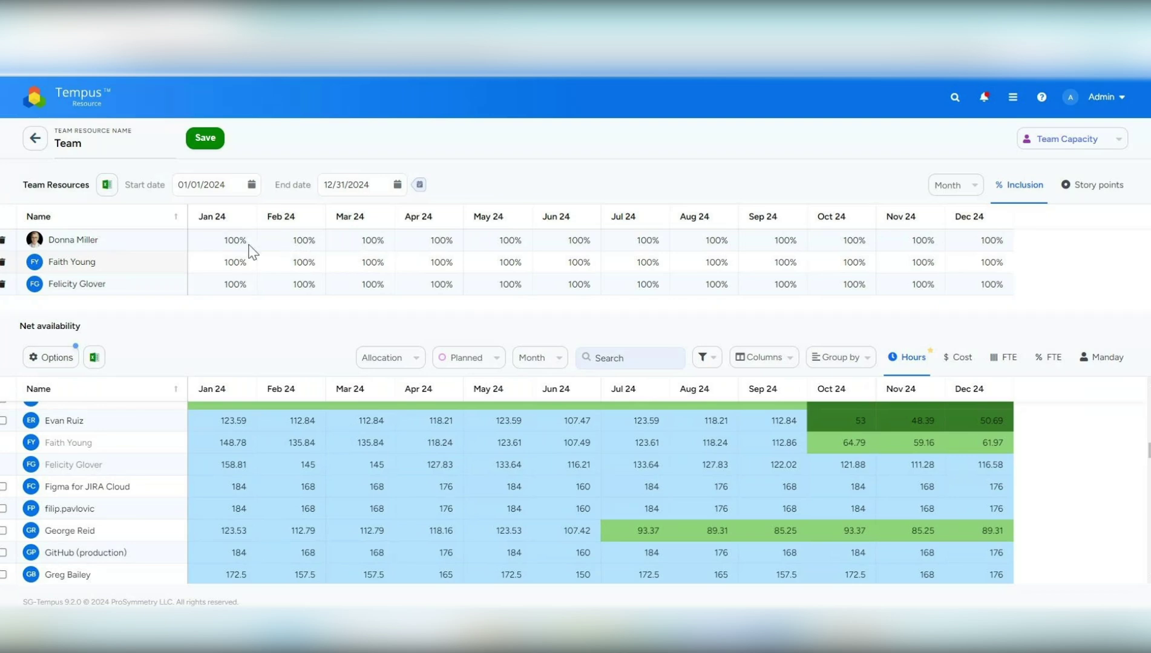
Set the first listed team member's inclusion for Mar 24 to 50%.
left_click(359, 242)
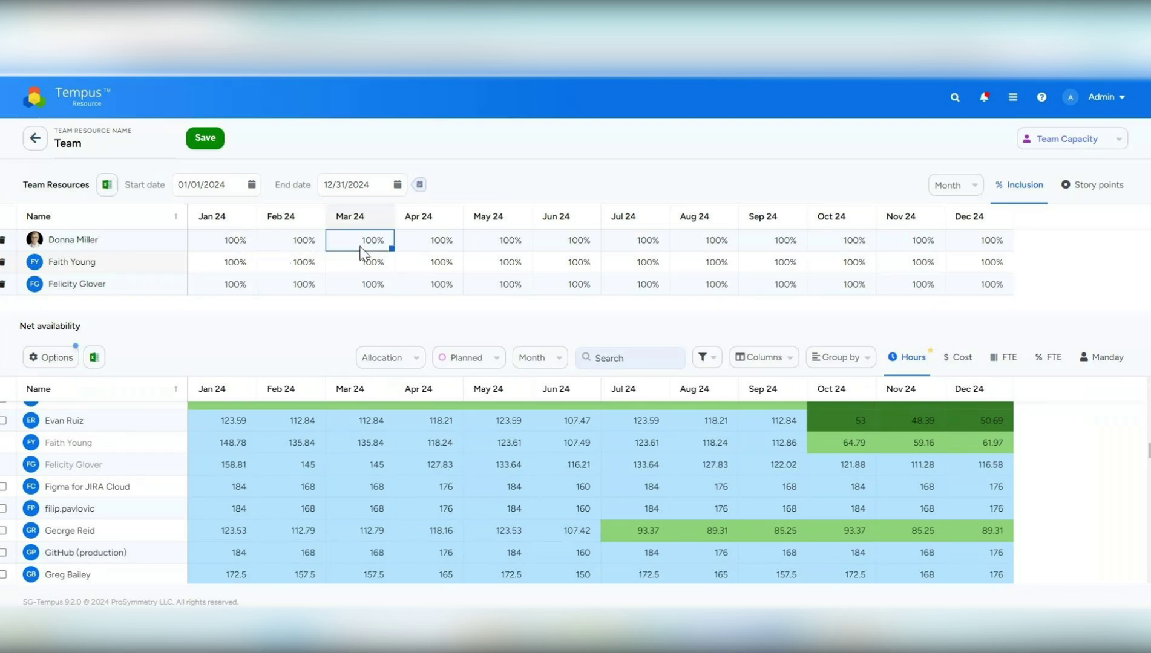
type("50")
key("Return")
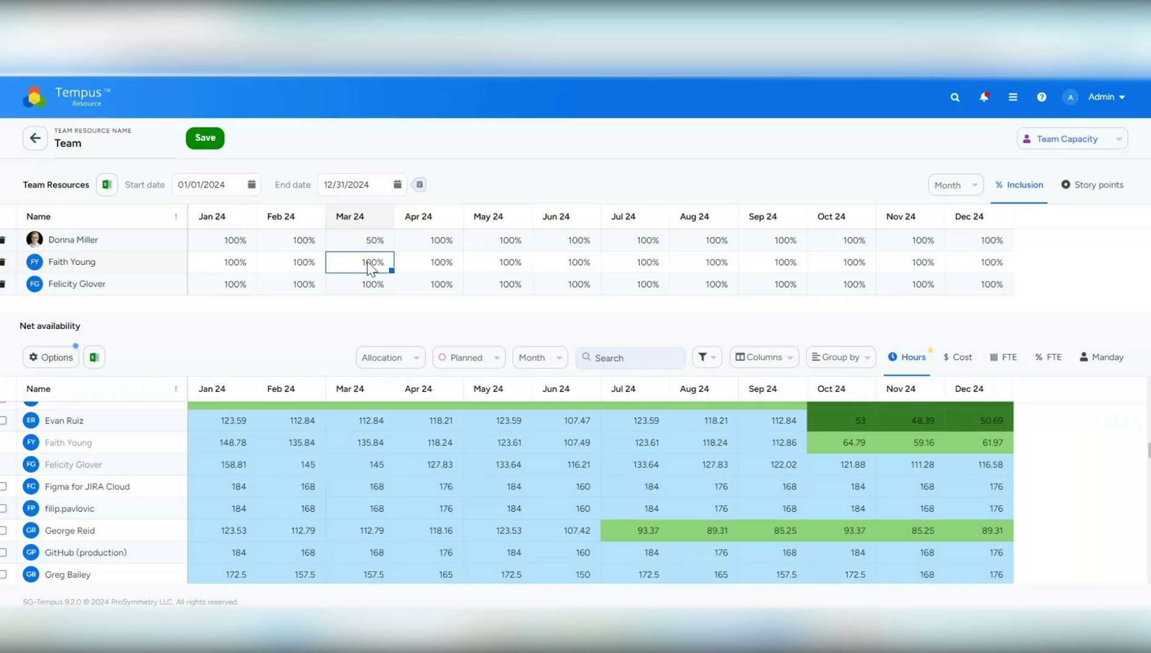
Set the first listed team member's inclusion to 30% for Apr 24 and 0% for May 24.
left_click(415, 250)
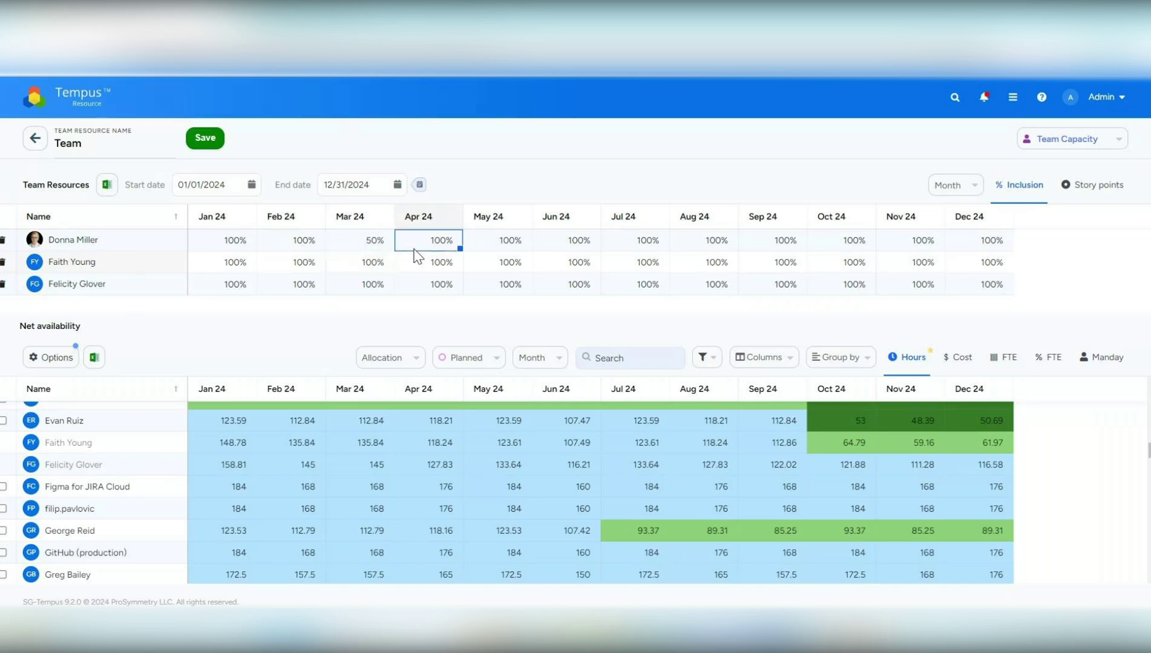
type("30")
key("Return")
left_click(513, 246)
type("0")
key("Return")
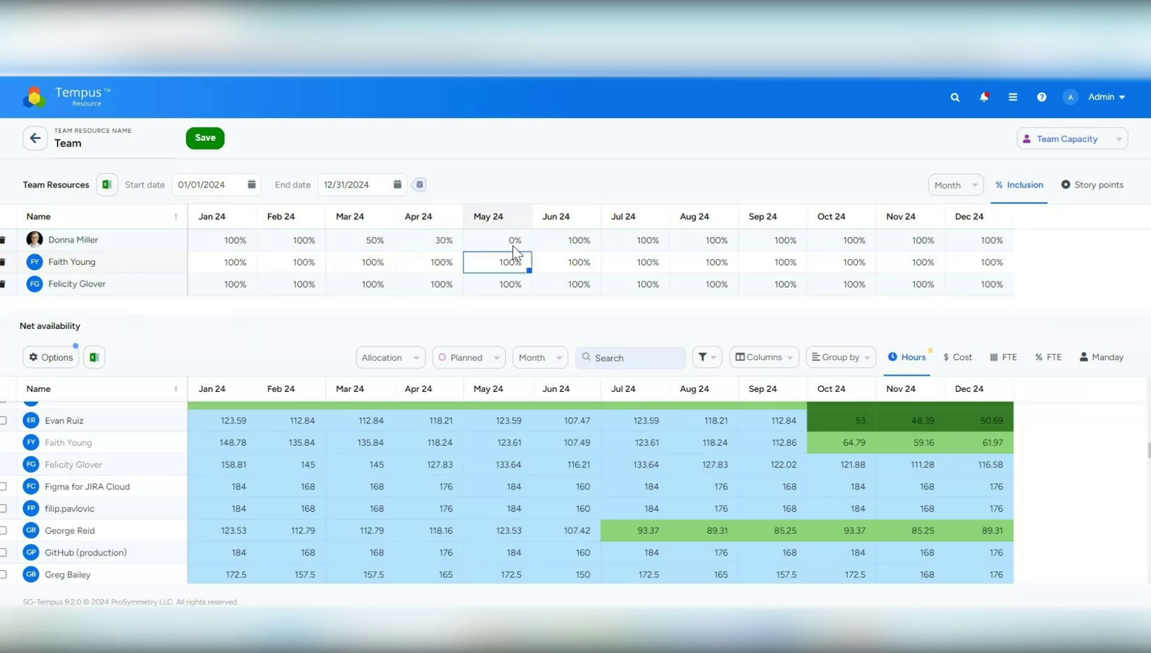
left_click(526, 198)
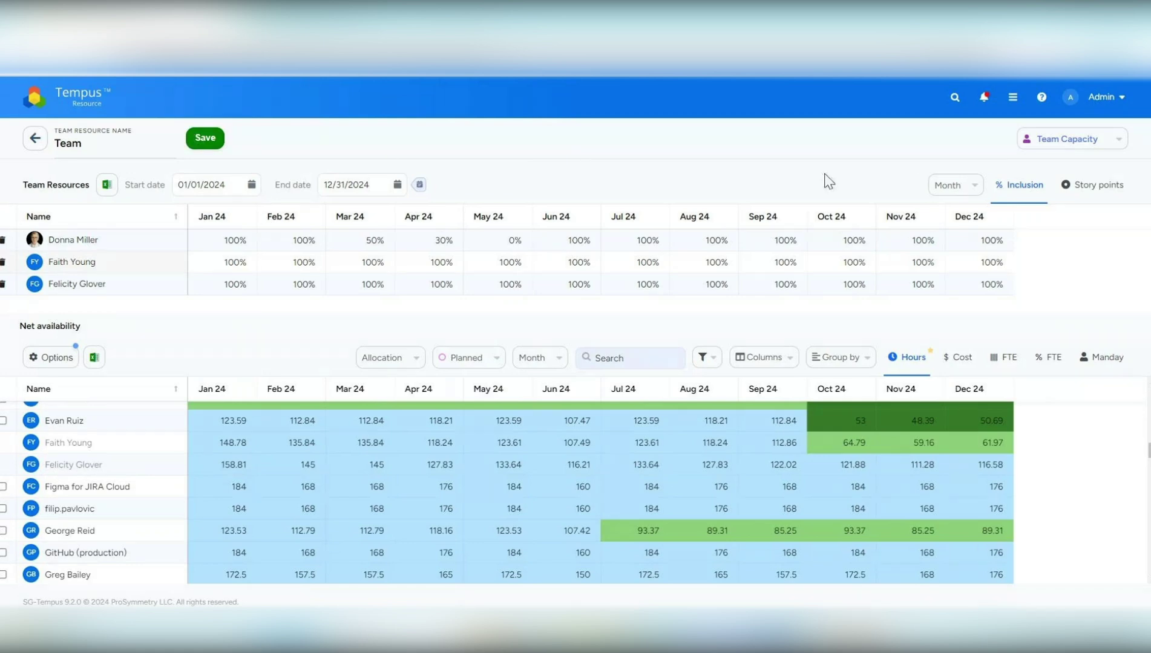
Set the team's monthly story points to 8 for Jan 24, 10 for Feb 24 and 5 for Mar 24.
left_click(1081, 196)
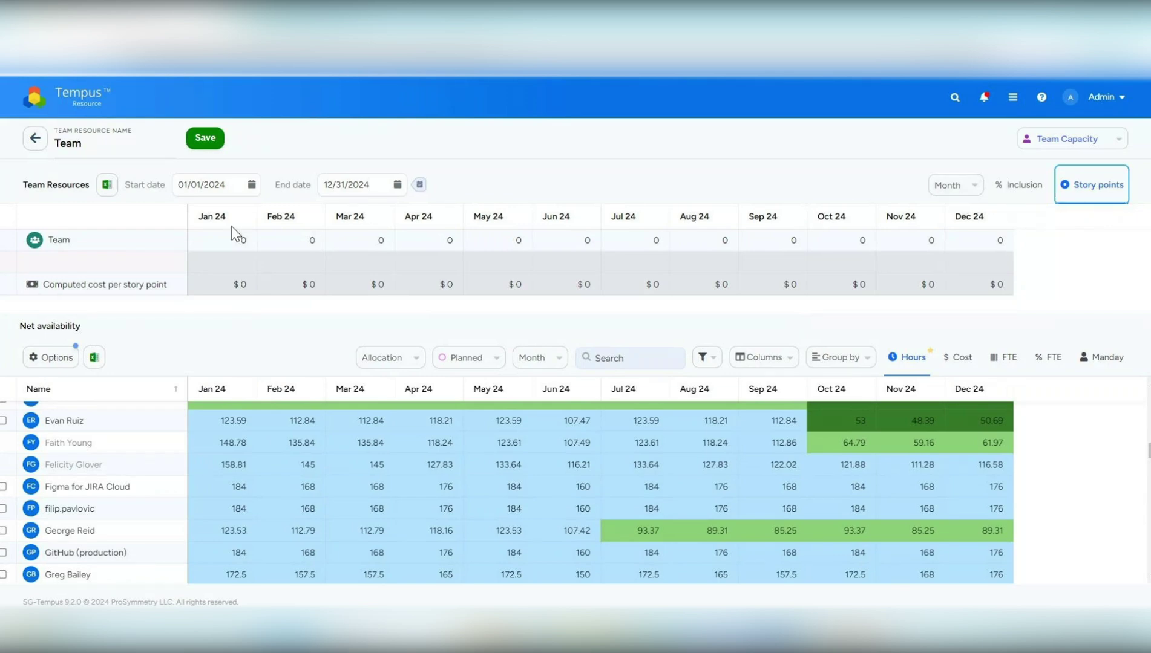
left_click(953, 185)
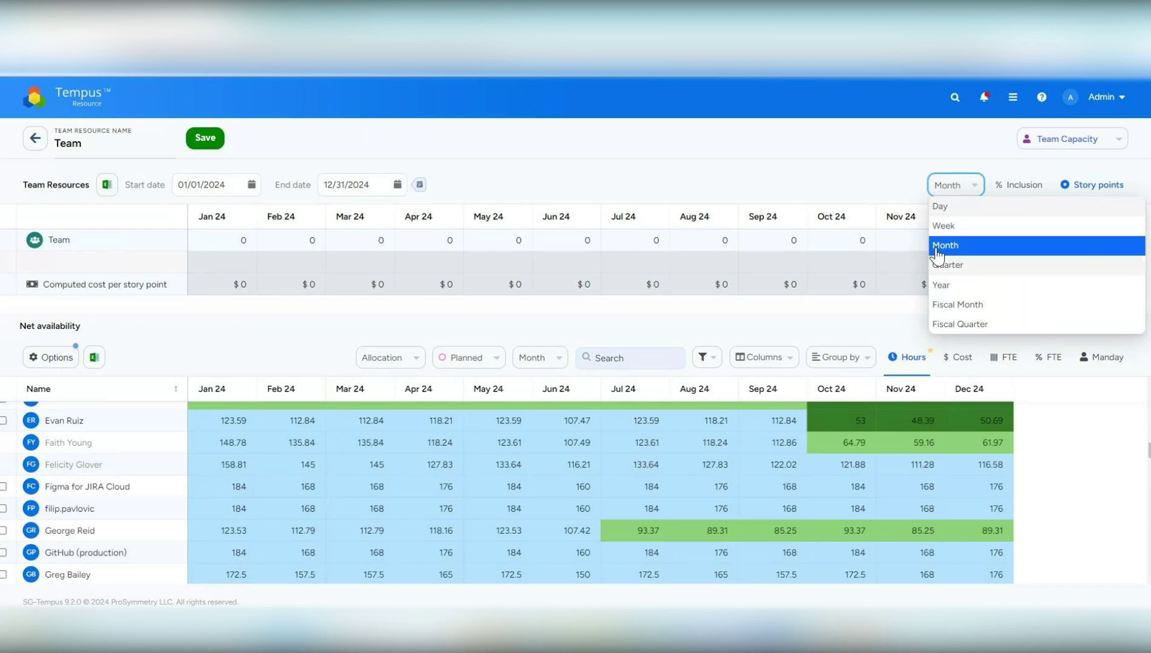
left_click(251, 328)
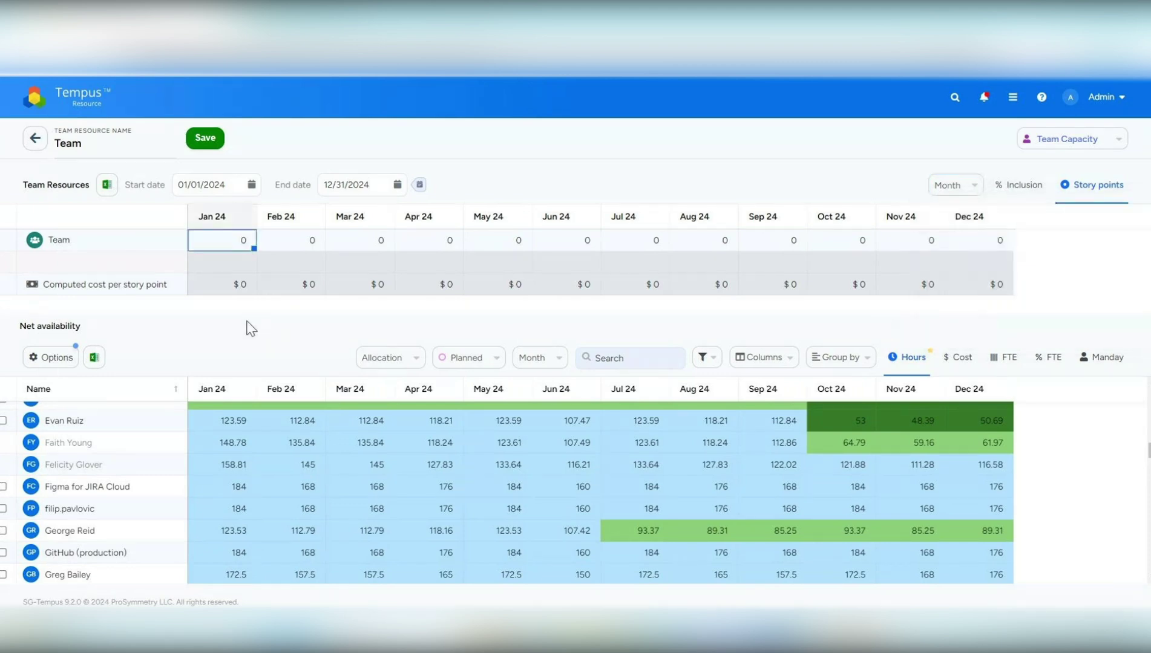
type("8")
key("Tab")
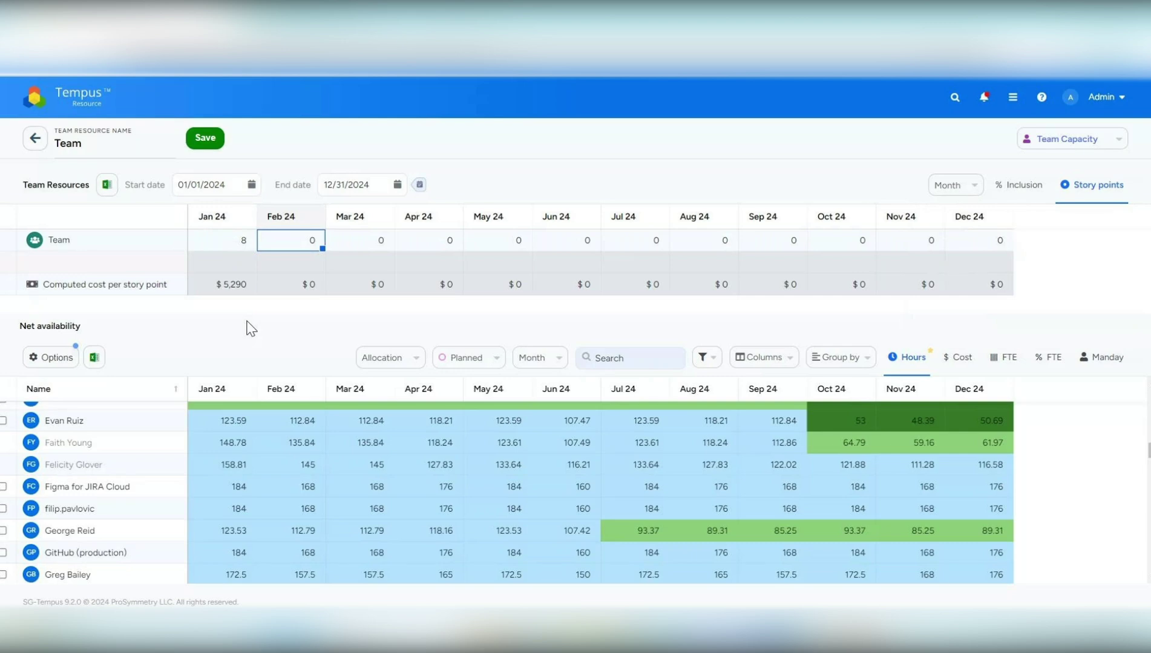
key("BackSpace")
type("10")
key("Tab")
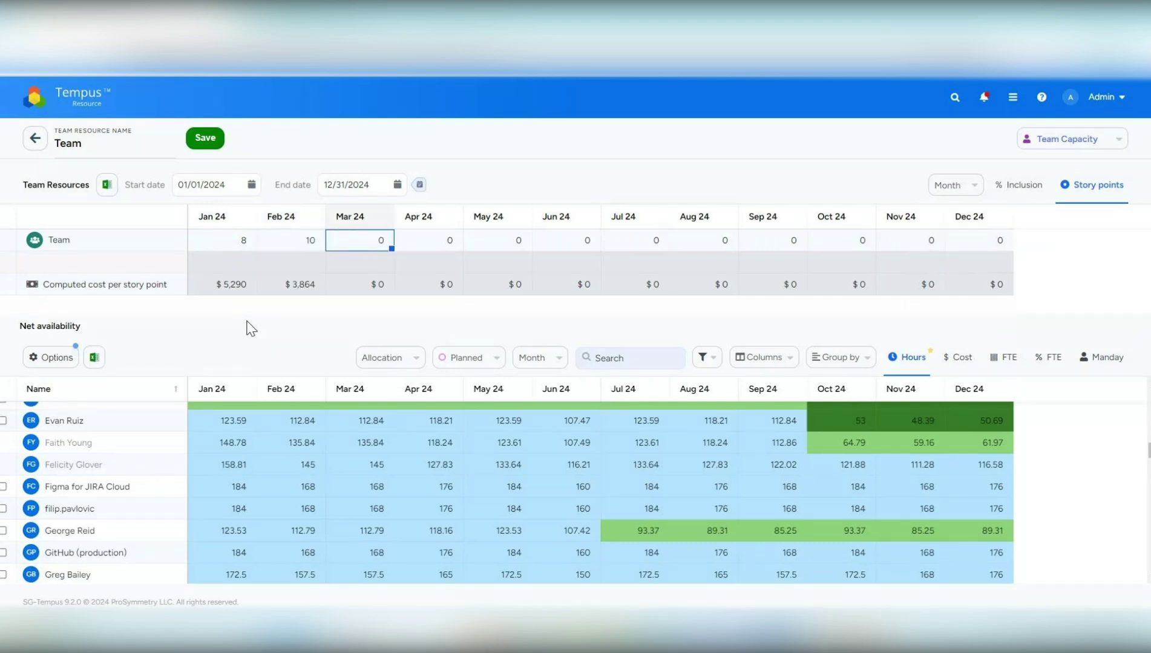
type("5")
key("Tab")
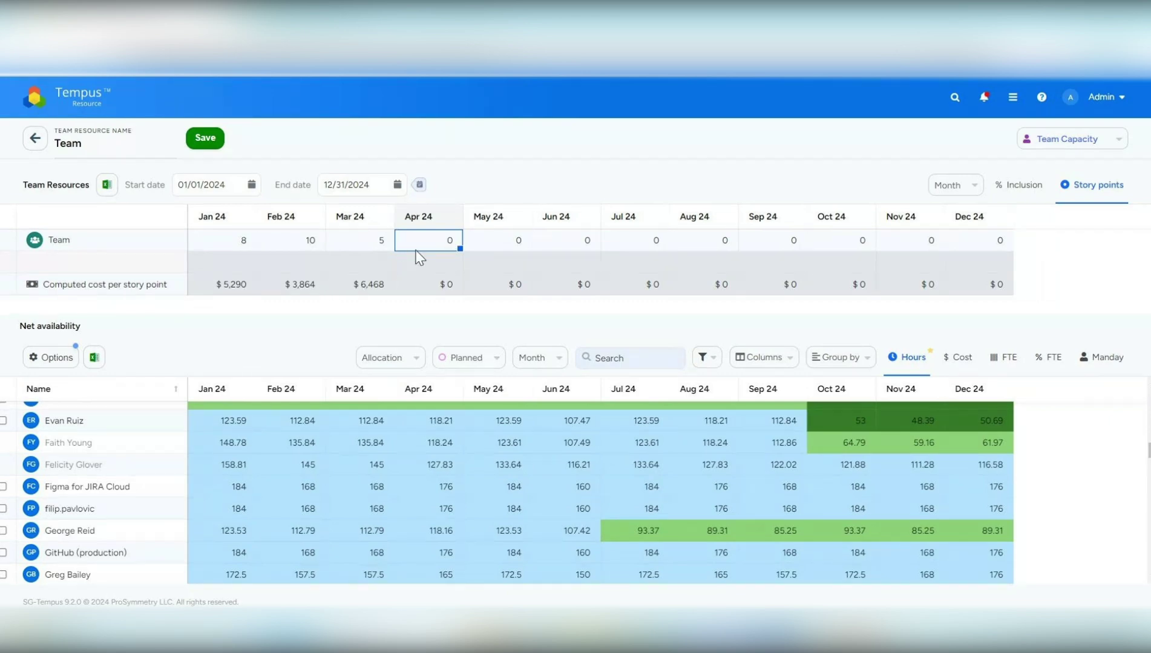
Set the team's story points to 8 for each month from Apr 24 to Dec 24 and save the team capacity.
type("8\t8\t8\t8\t8\t8\t8\t8\t8")
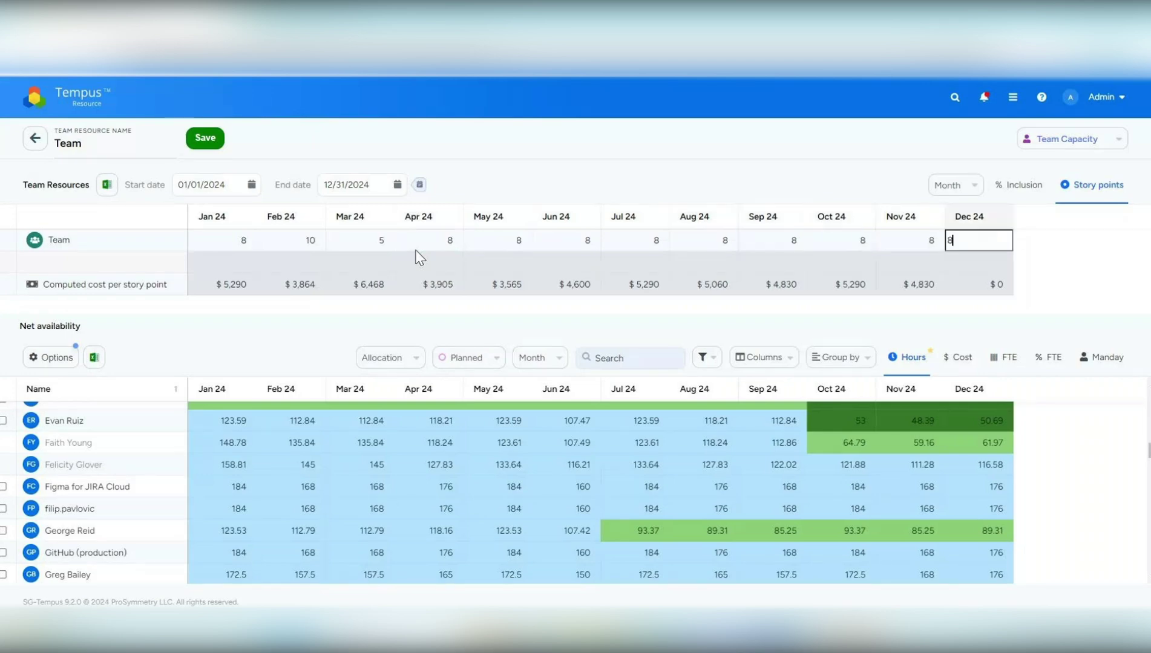
left_click(823, 174)
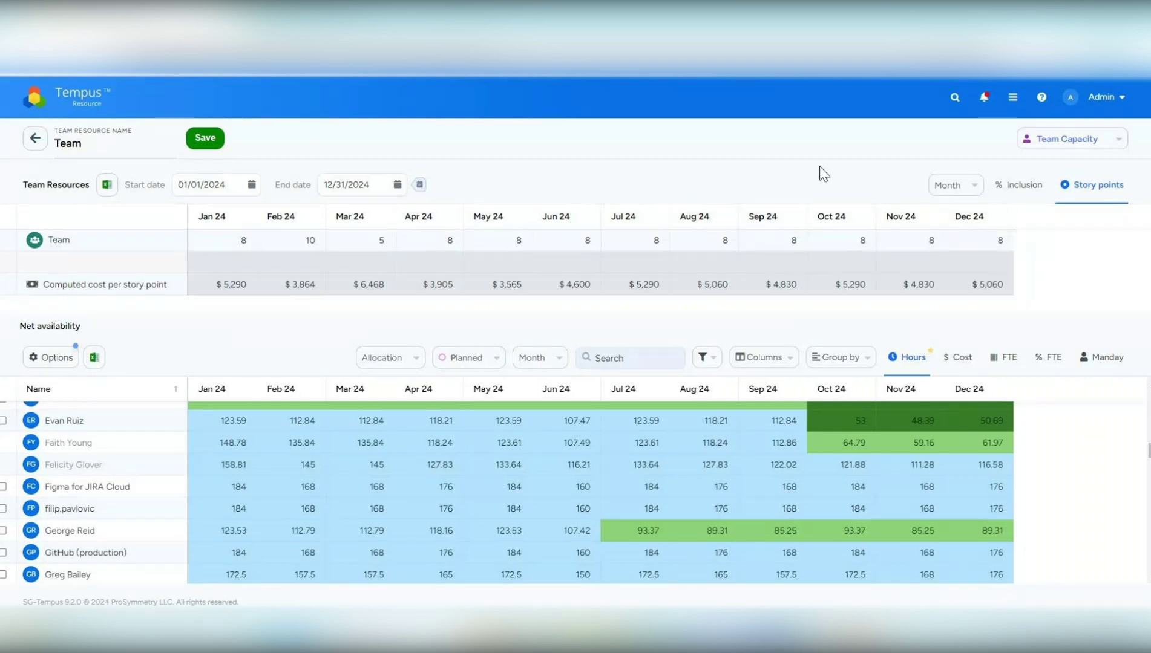
left_click(214, 139)
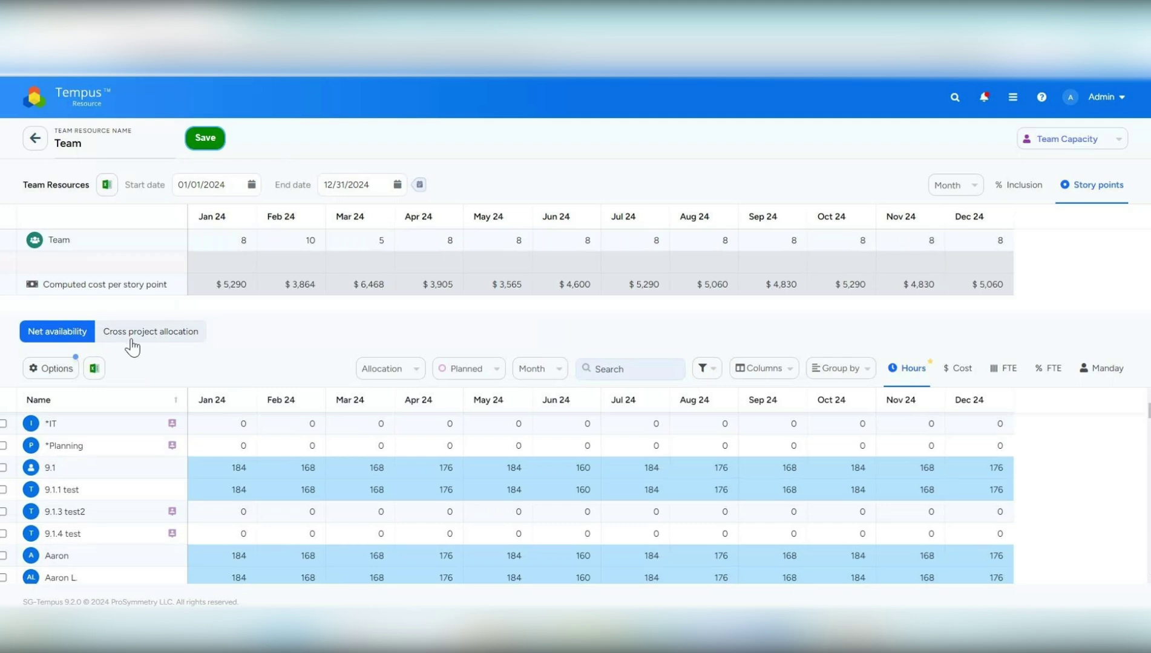
Examine the cross project allocation grid's date range, allocation or demand, and planned or actual options.
left_click(175, 333)
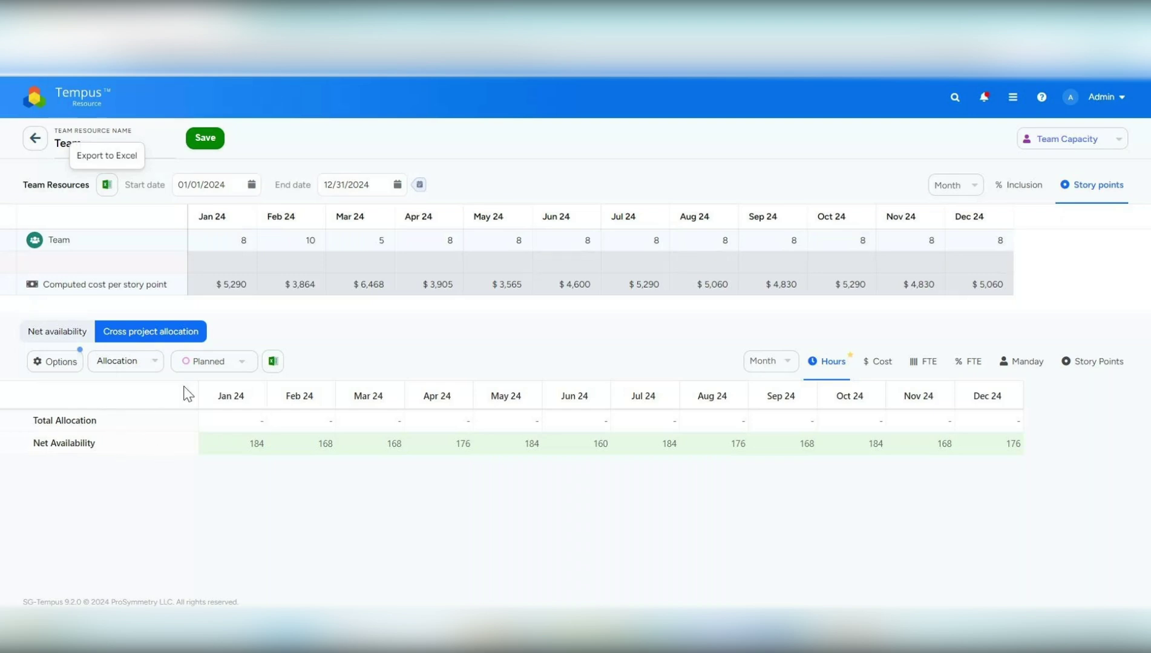
left_click(66, 366)
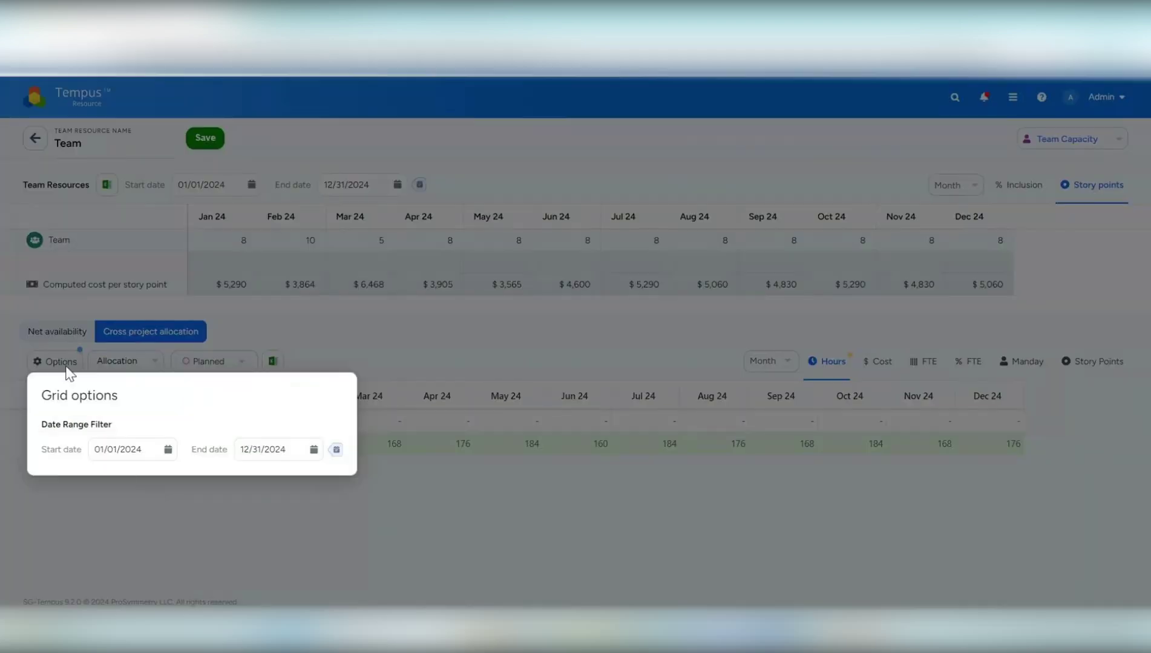
left_click(374, 363)
left_click(130, 363)
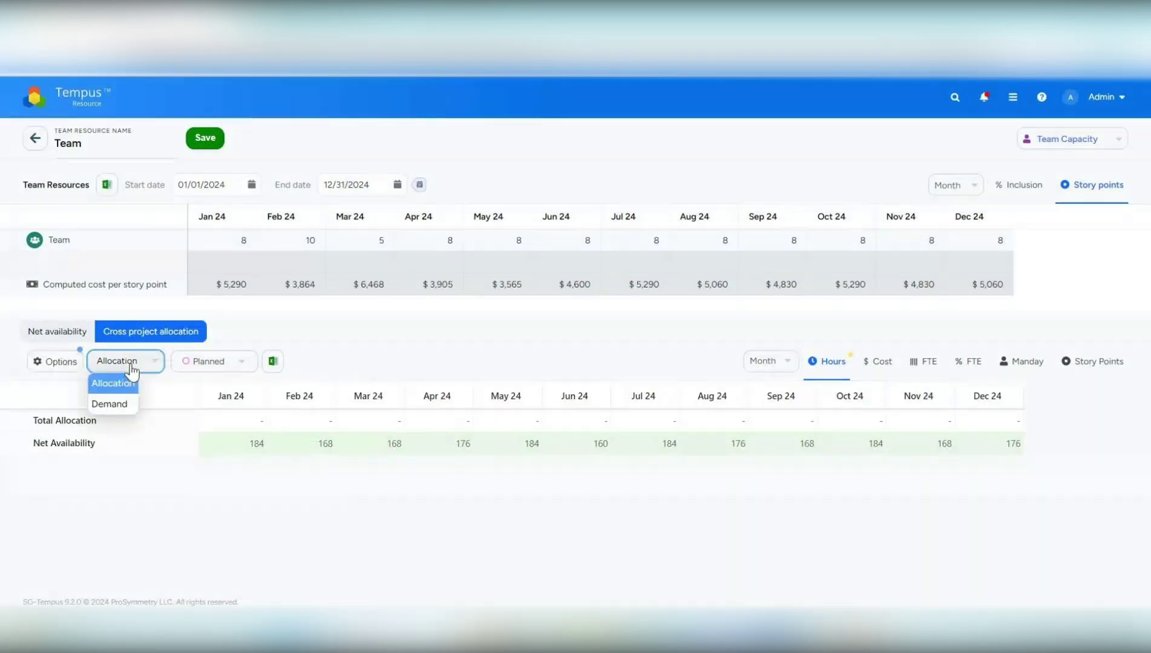
left_click(201, 368)
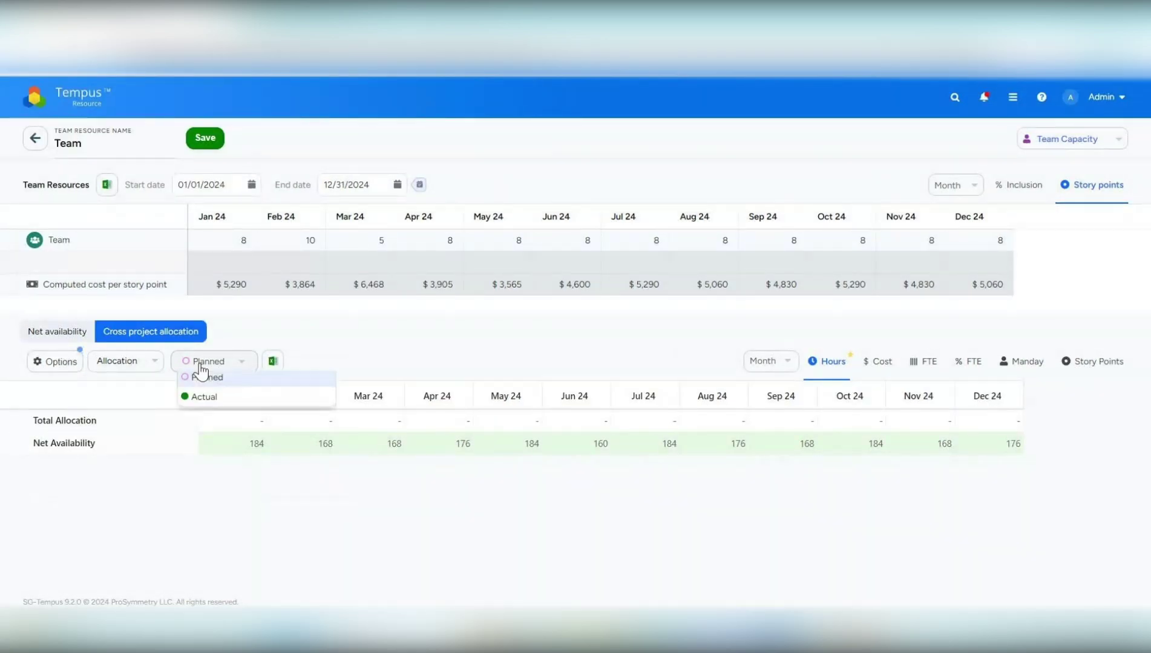
left_click(257, 382)
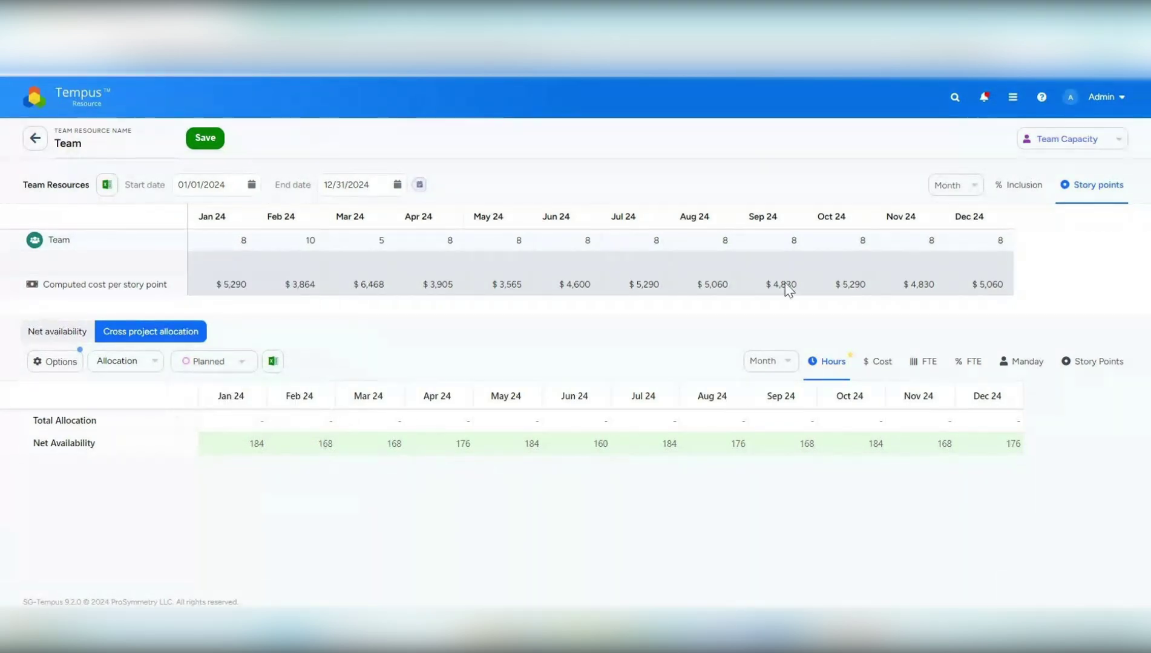
Open the team resource's attributes and review the calculated hourly rate across all months of 2024.
left_click(1069, 140)
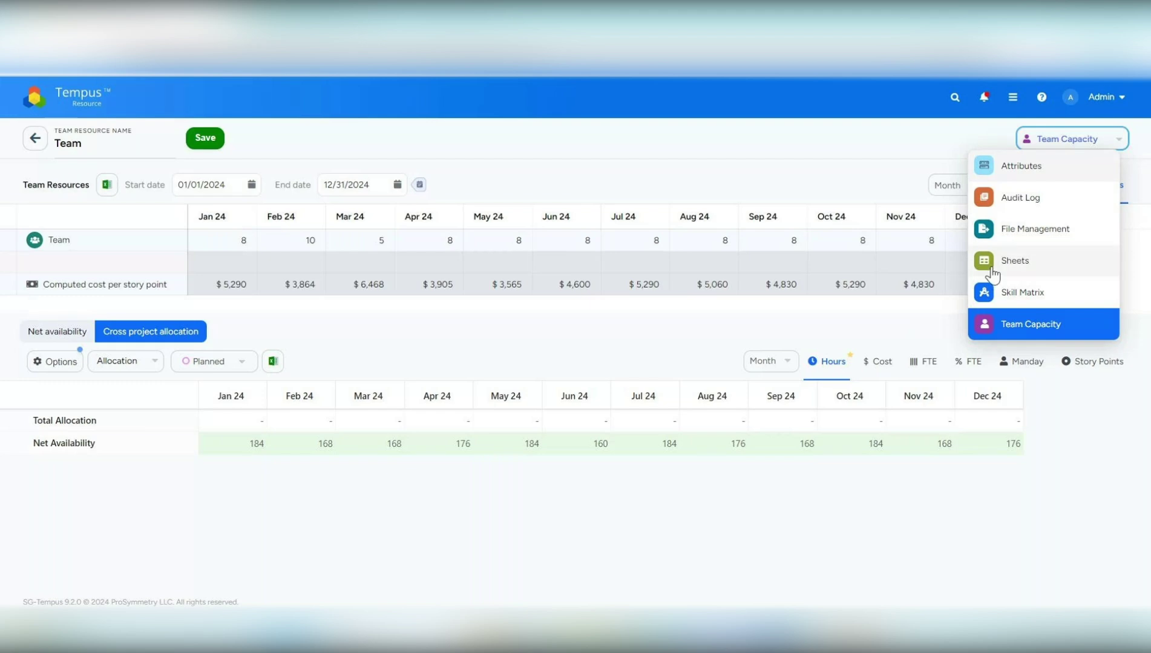
left_click(842, 179)
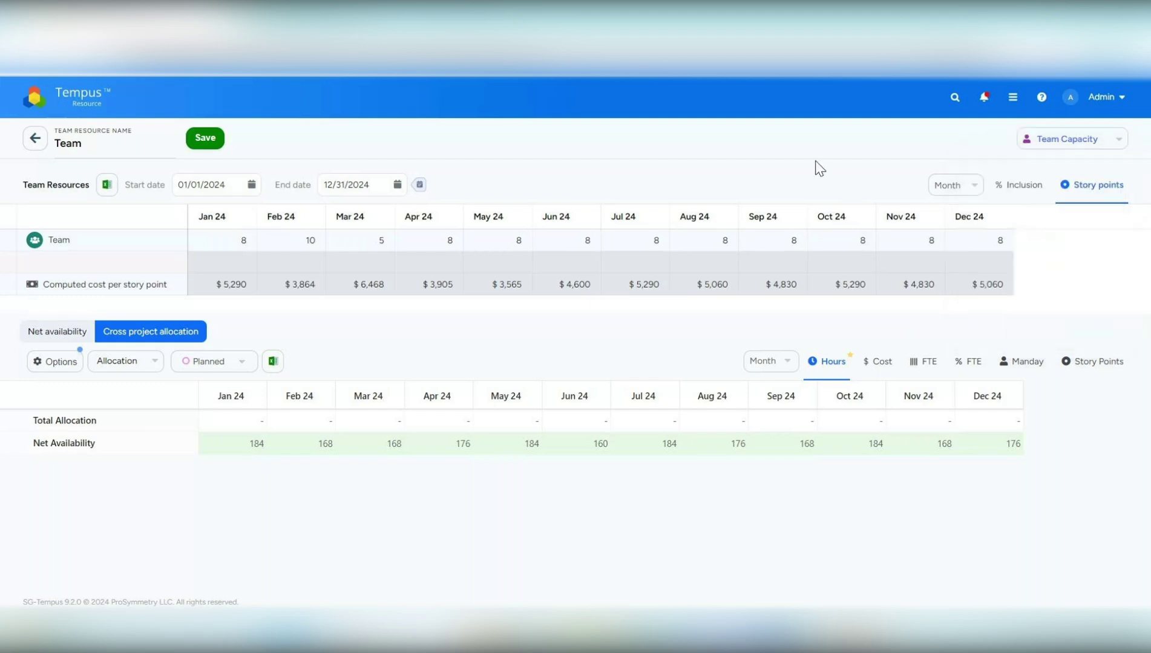
left_click(1071, 150)
left_click(1035, 171)
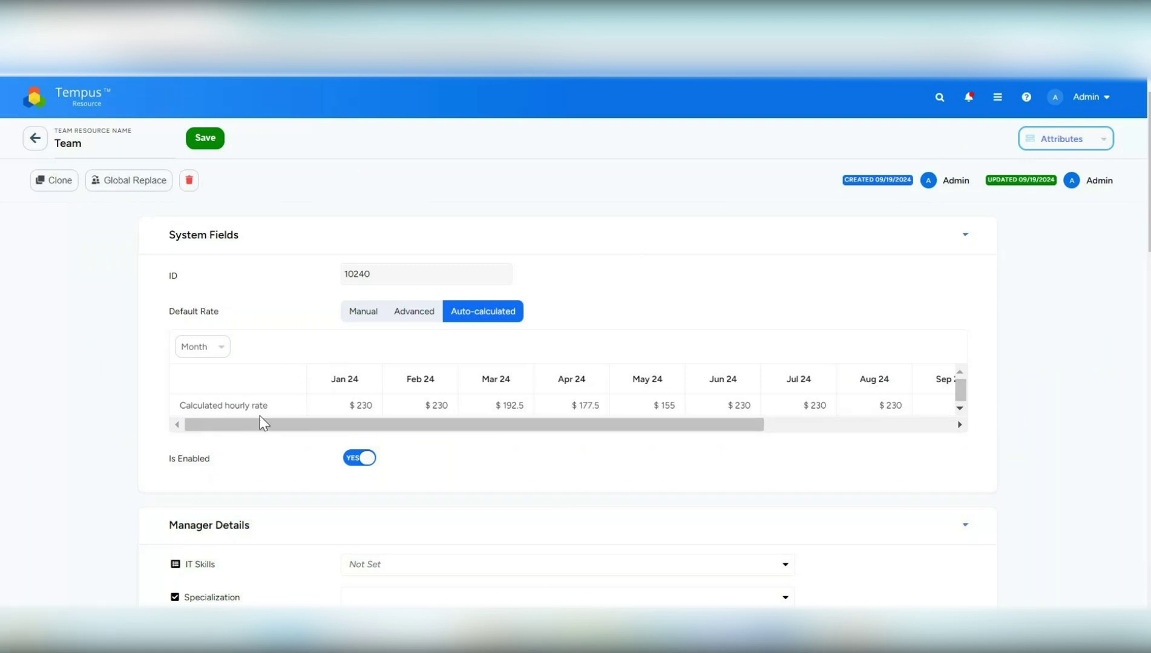
left_click_drag(388, 423, 660, 458)
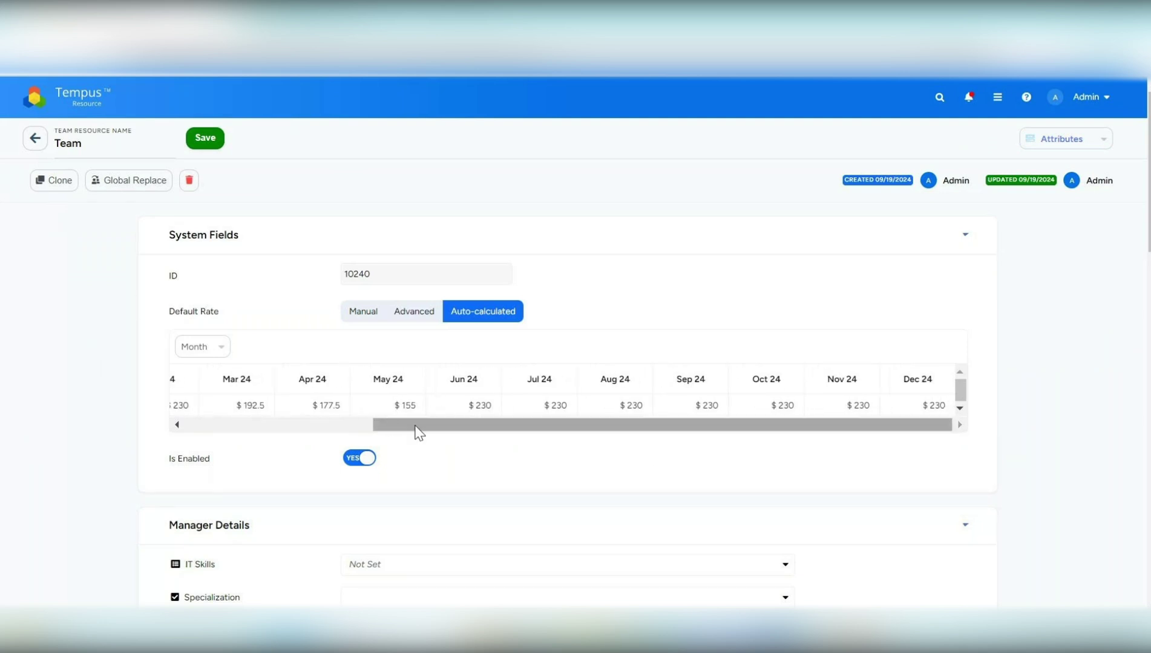
left_click_drag(417, 432, 208, 423)
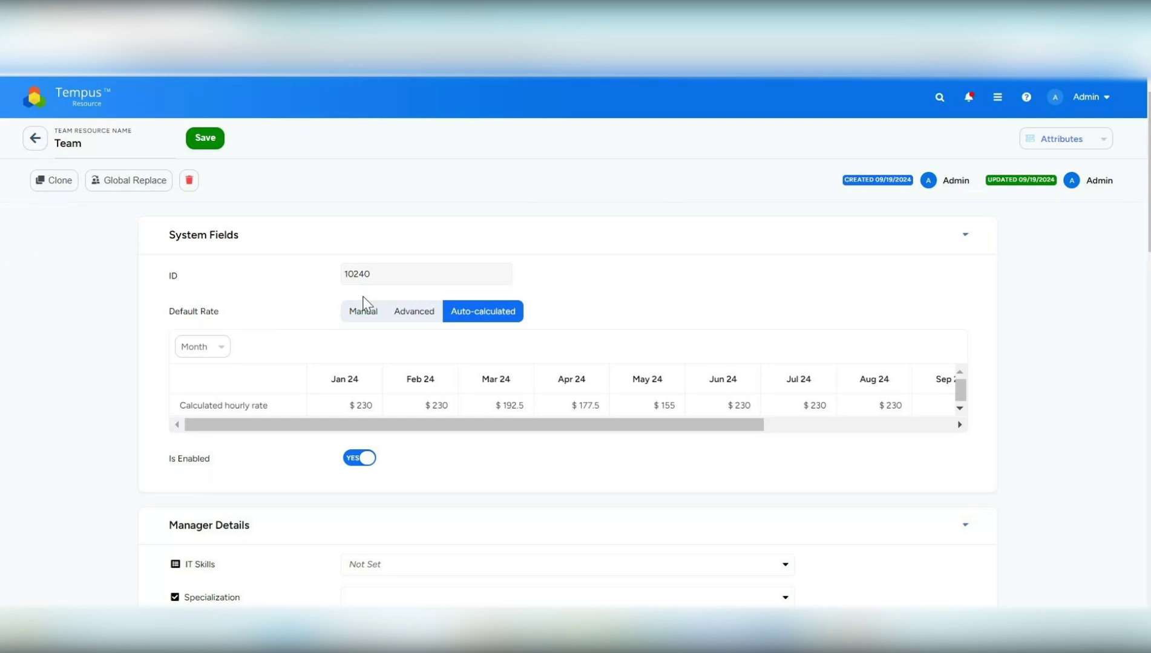
Examine the team resource's available pages and its clone options, then dismiss them without cloning.
left_click(1039, 145)
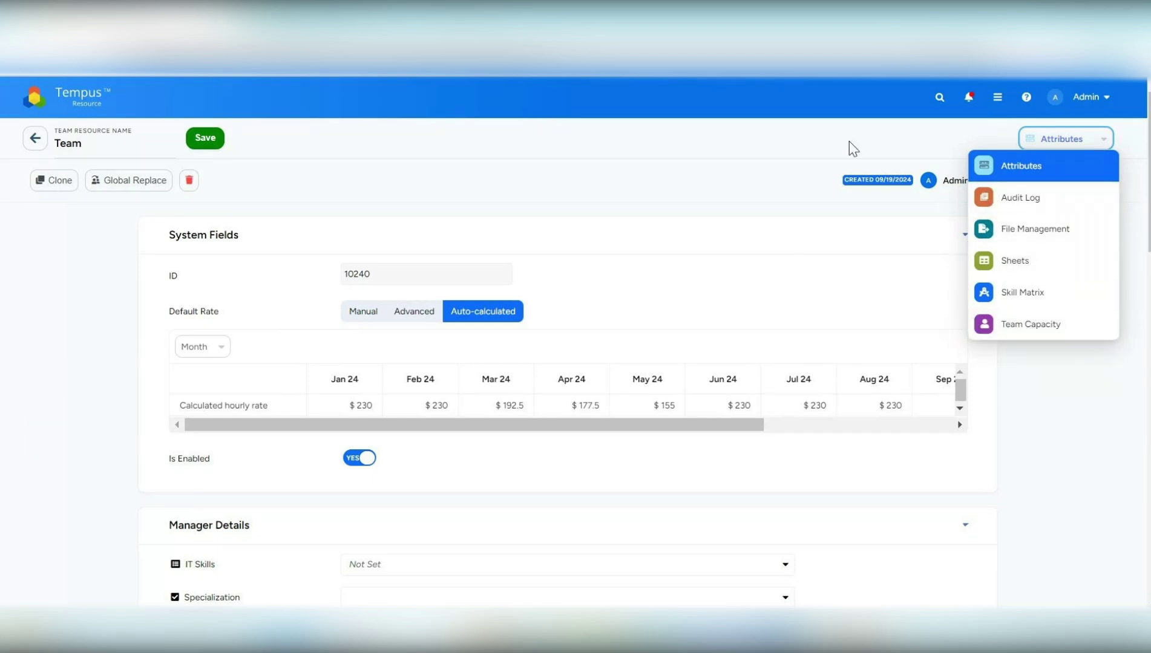
left_click(773, 179)
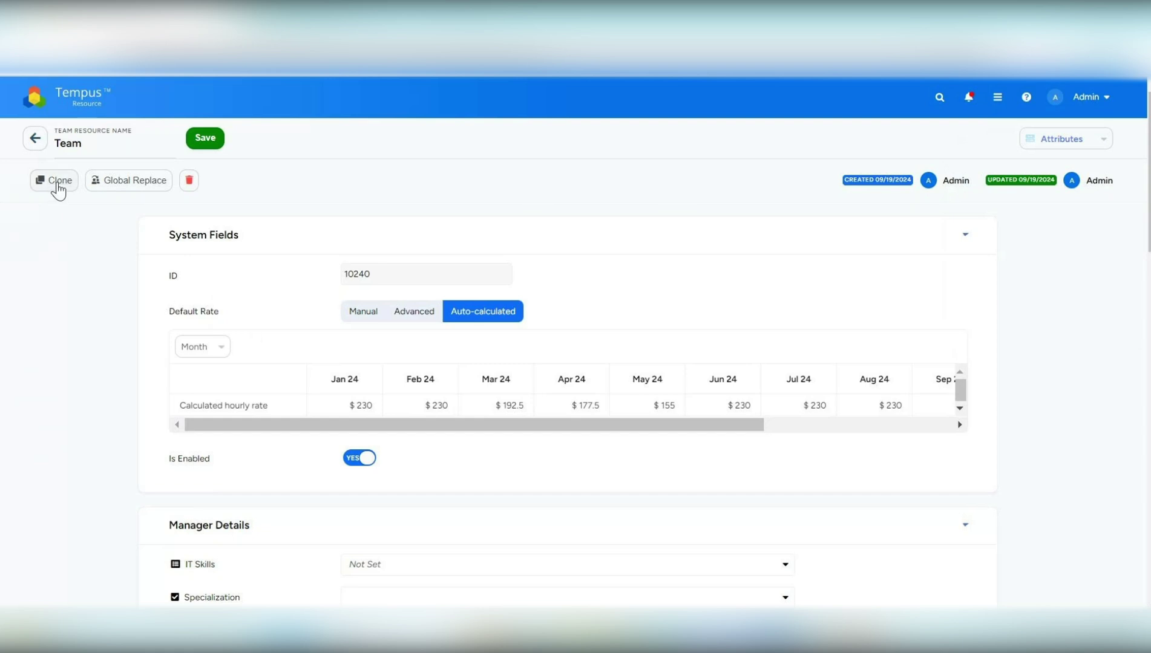
left_click(58, 190)
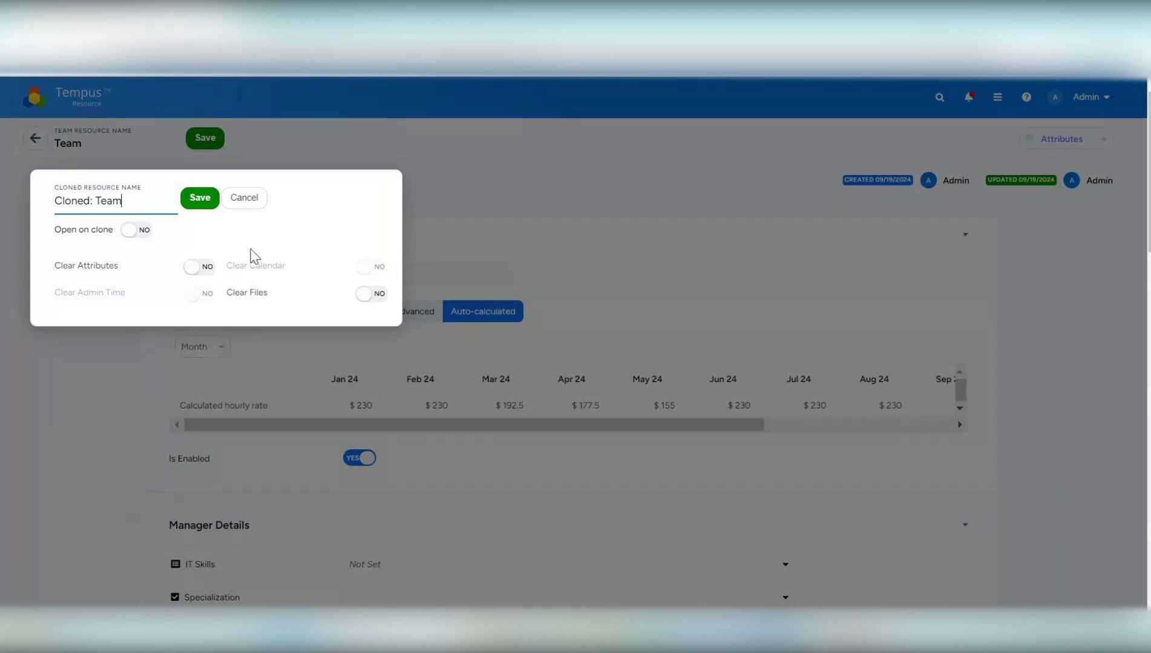
left_click(465, 193)
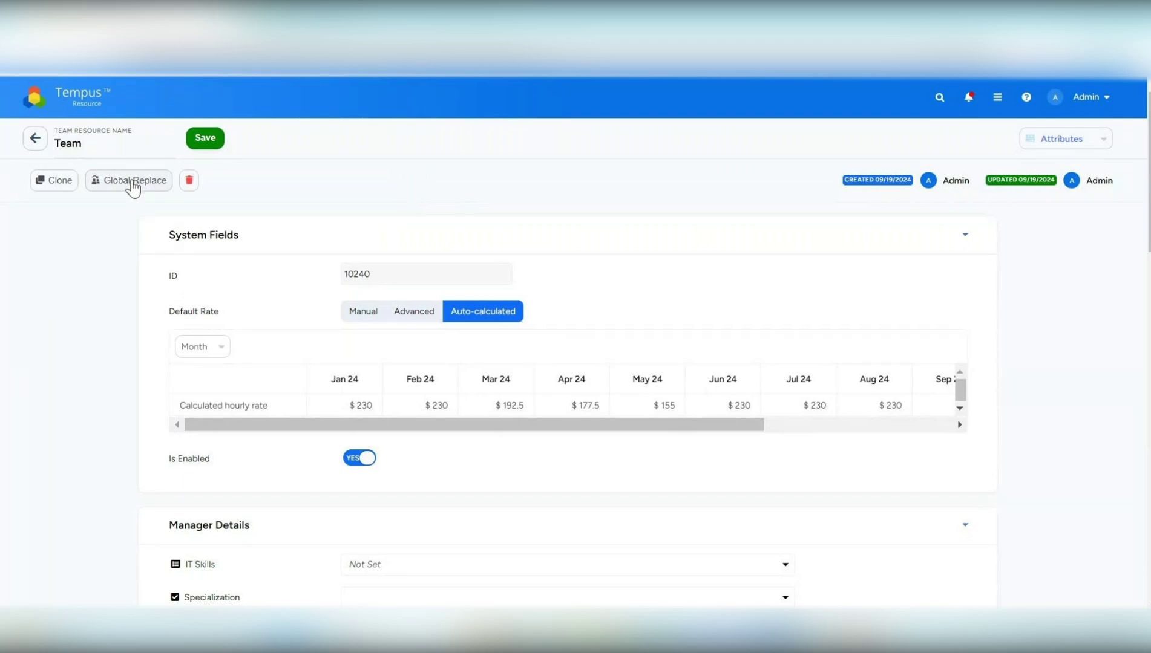
Examine the team's Global Replace settings, including the effective date and the list of replacement resources, without saving a replacement.
left_click(133, 185)
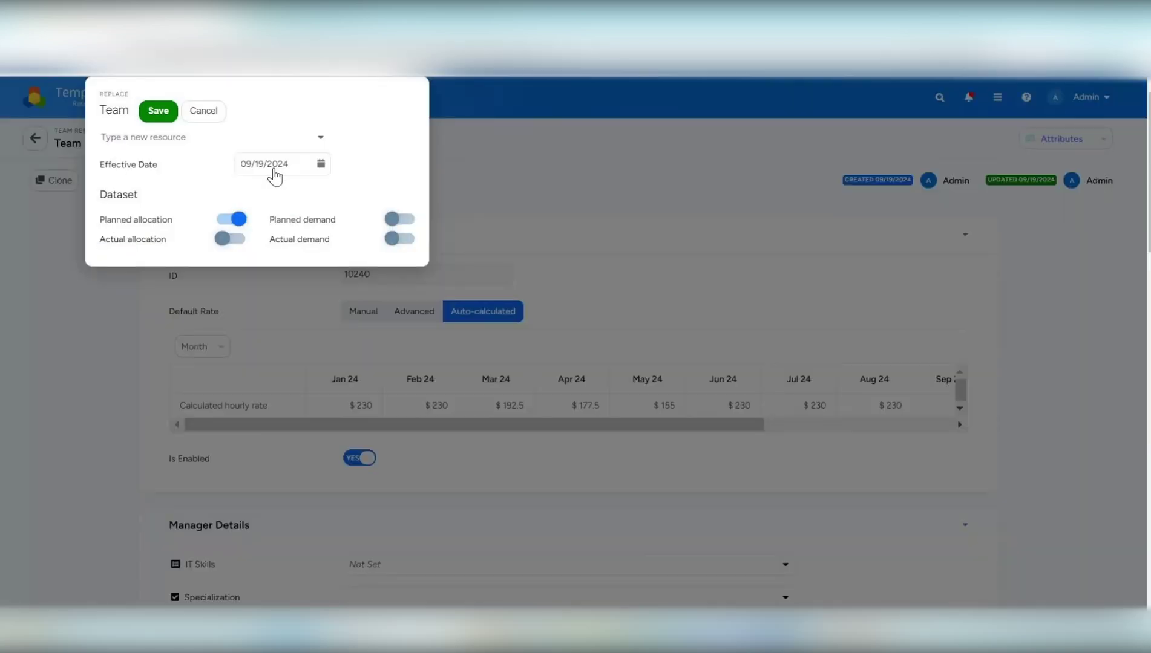
left_click(273, 172)
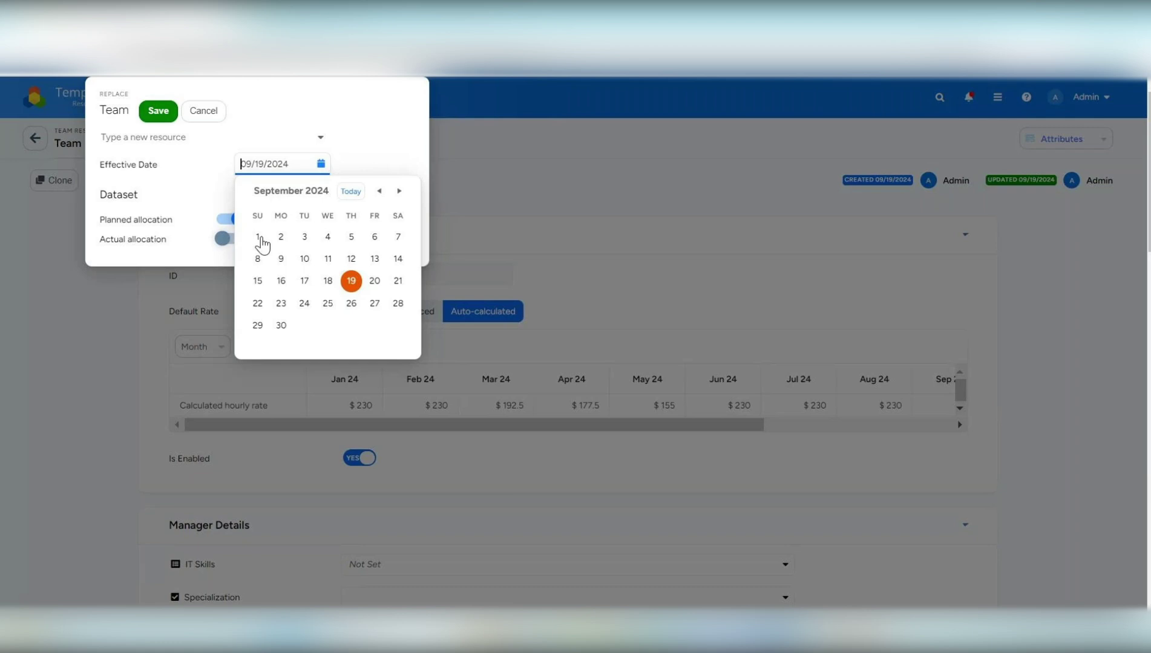
left_click(282, 245)
left_click(319, 138)
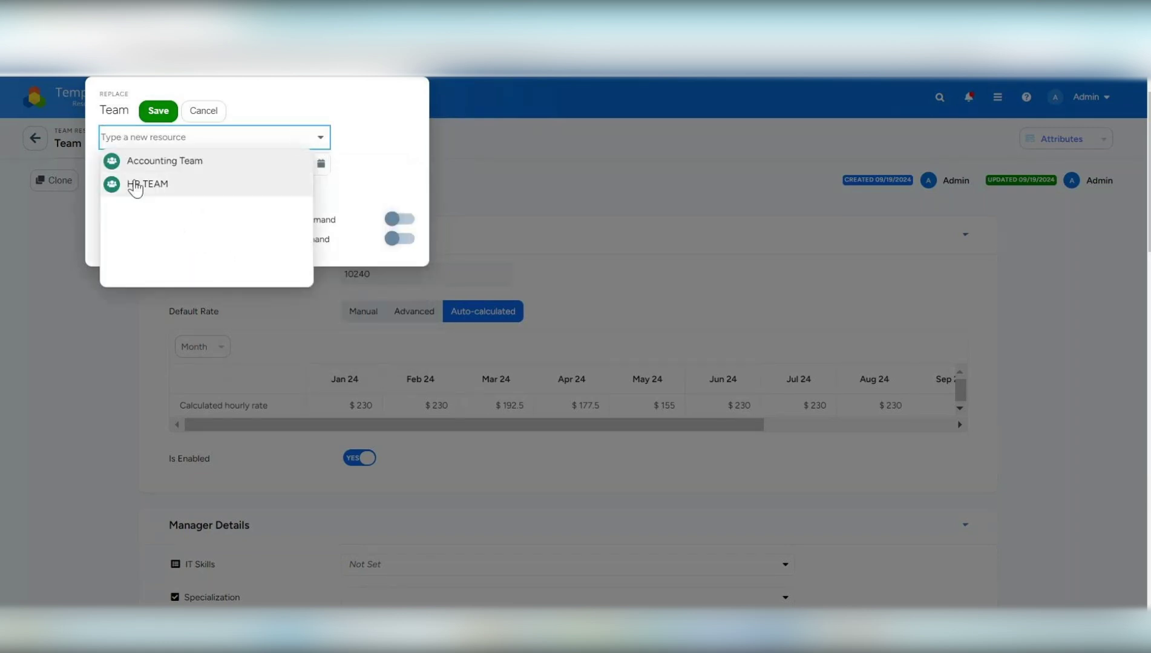
left_click(353, 188)
left_click(41, 303)
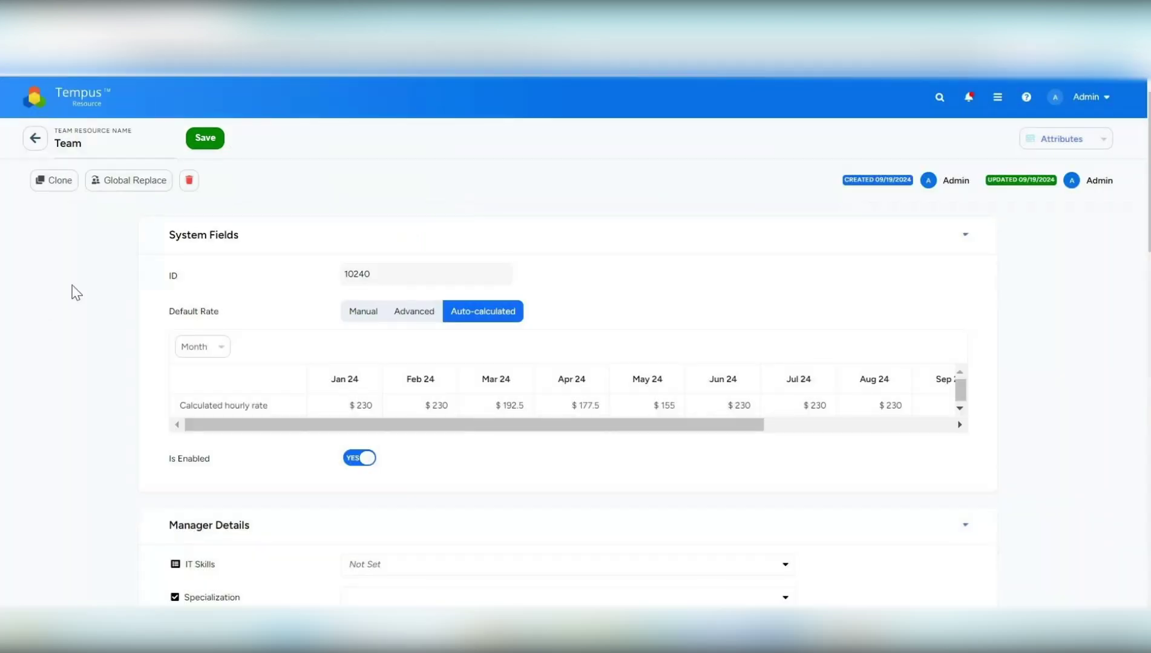
Return to the Resource Management grid and examine its available columns and saved views without changing them.
left_click(39, 147)
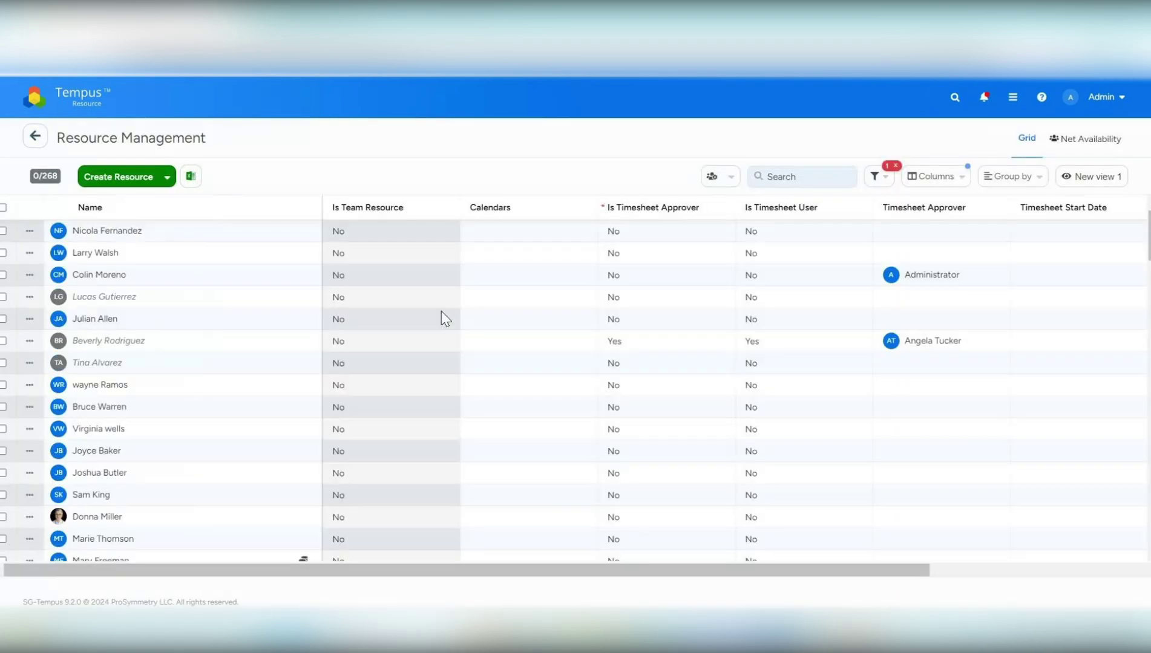
left_click(932, 180)
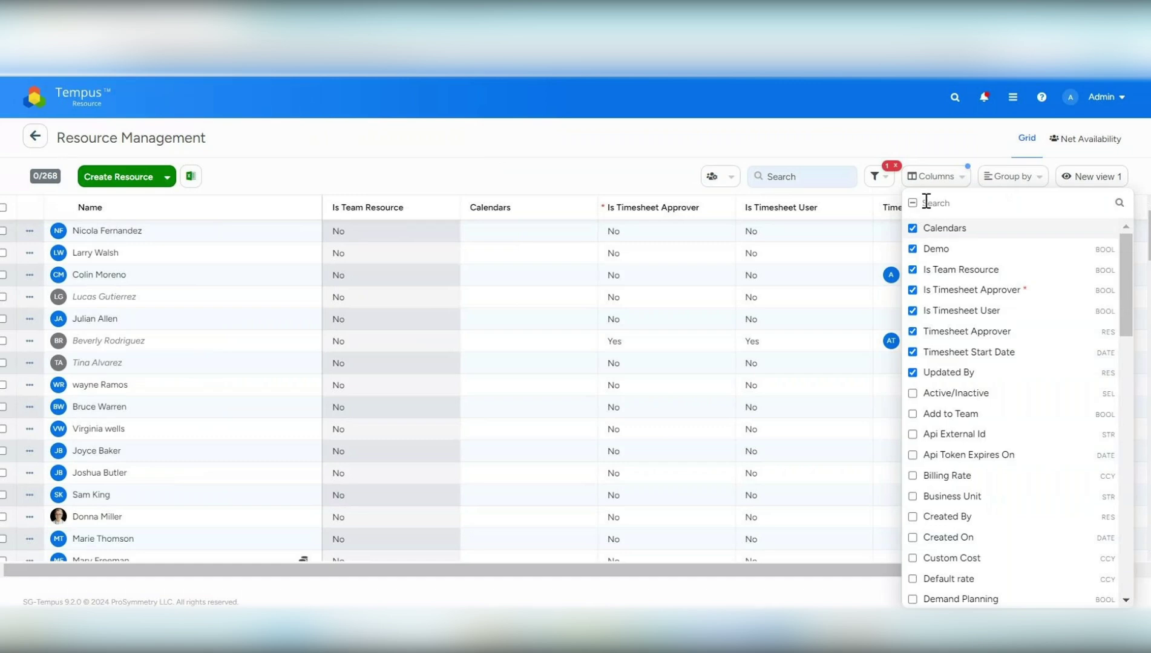
left_click(1066, 184)
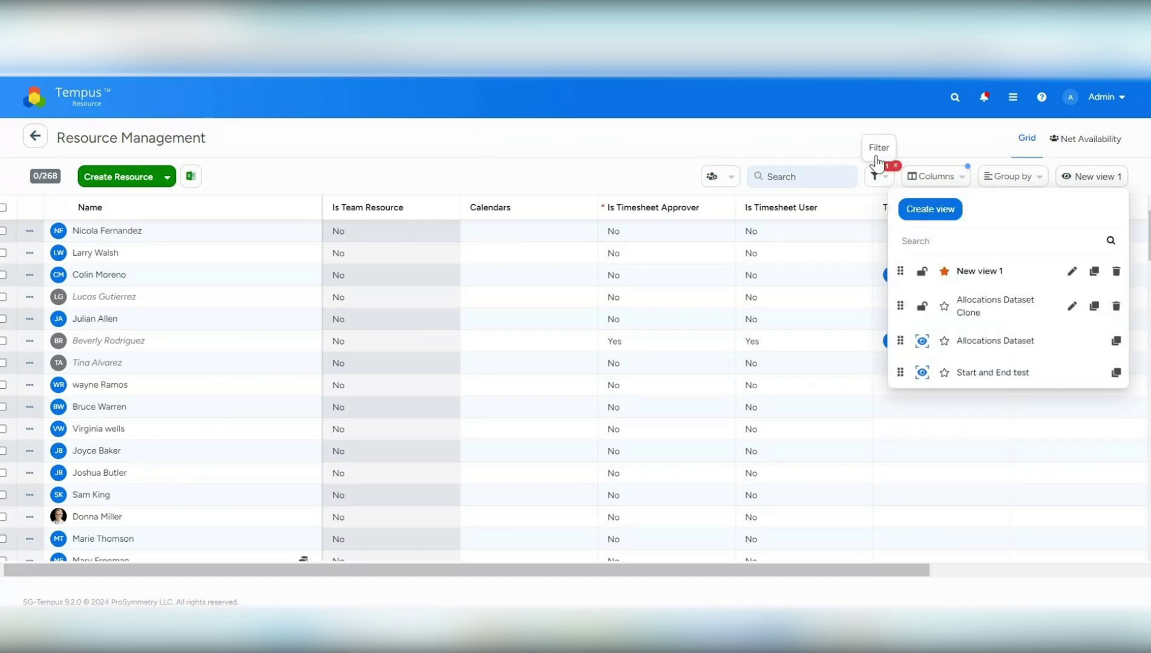
left_click(625, 90)
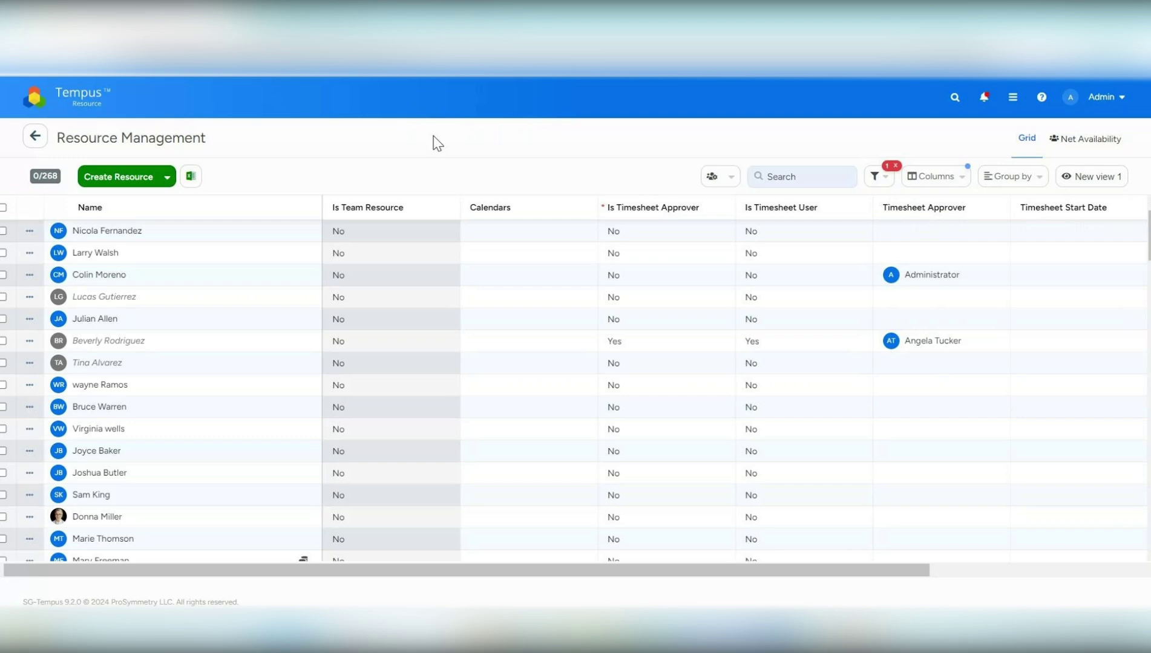
Quick-filter the resource grid to My resources and look through its attribute columns.
left_click(709, 179)
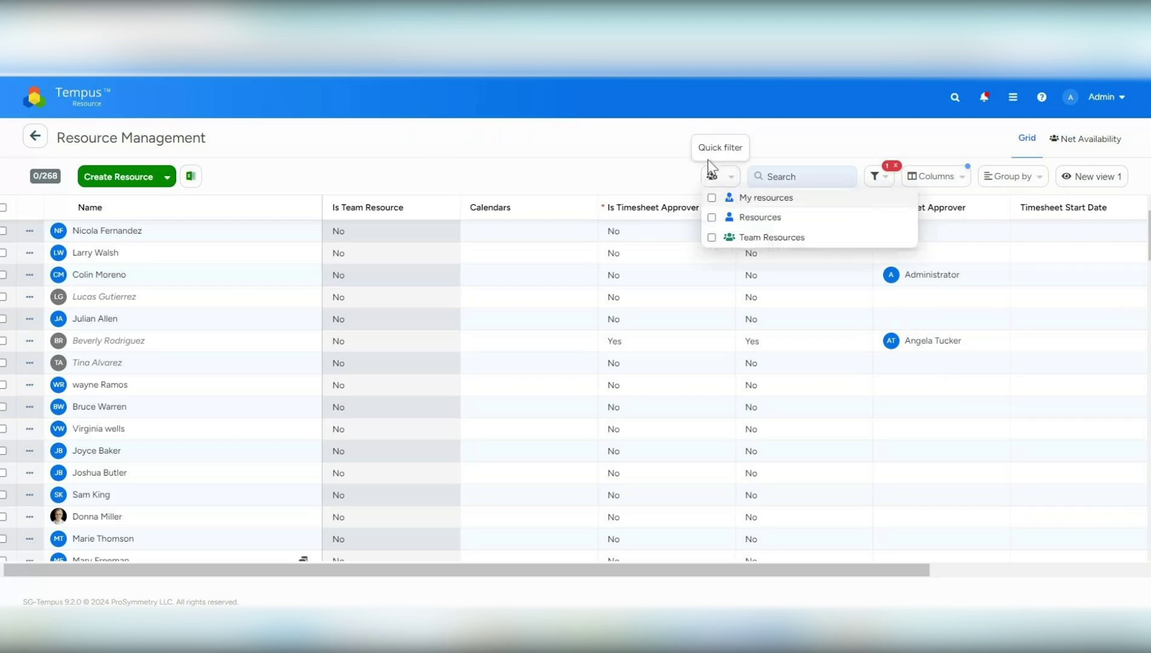
left_click(712, 198)
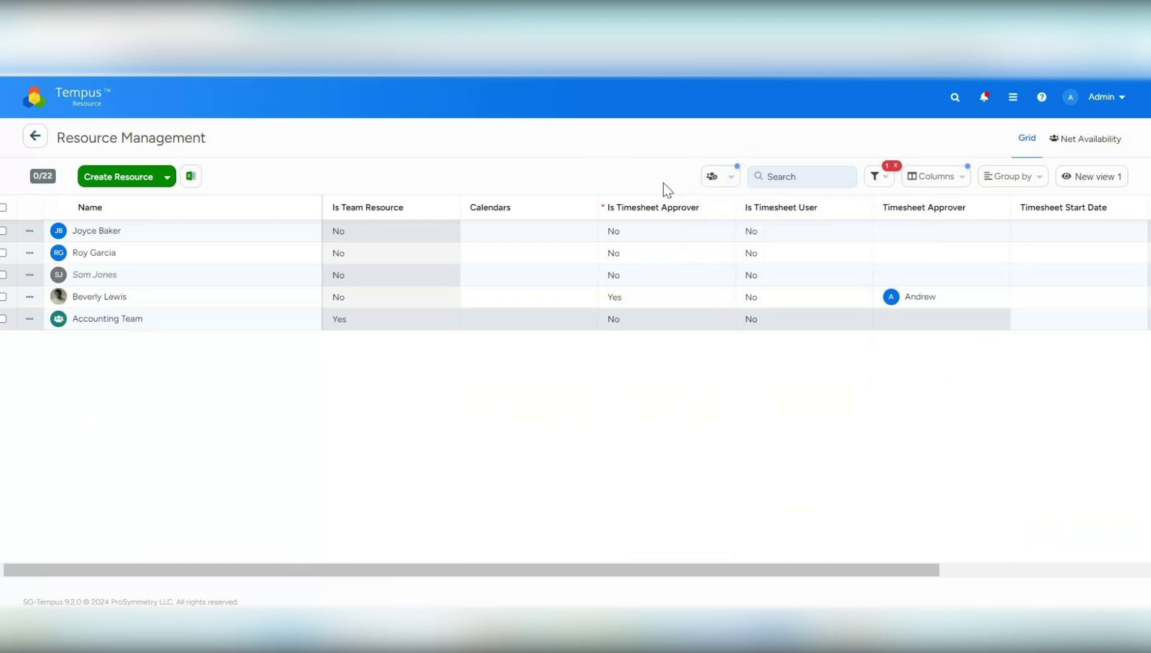
scroll(834, 304, "right", 3)
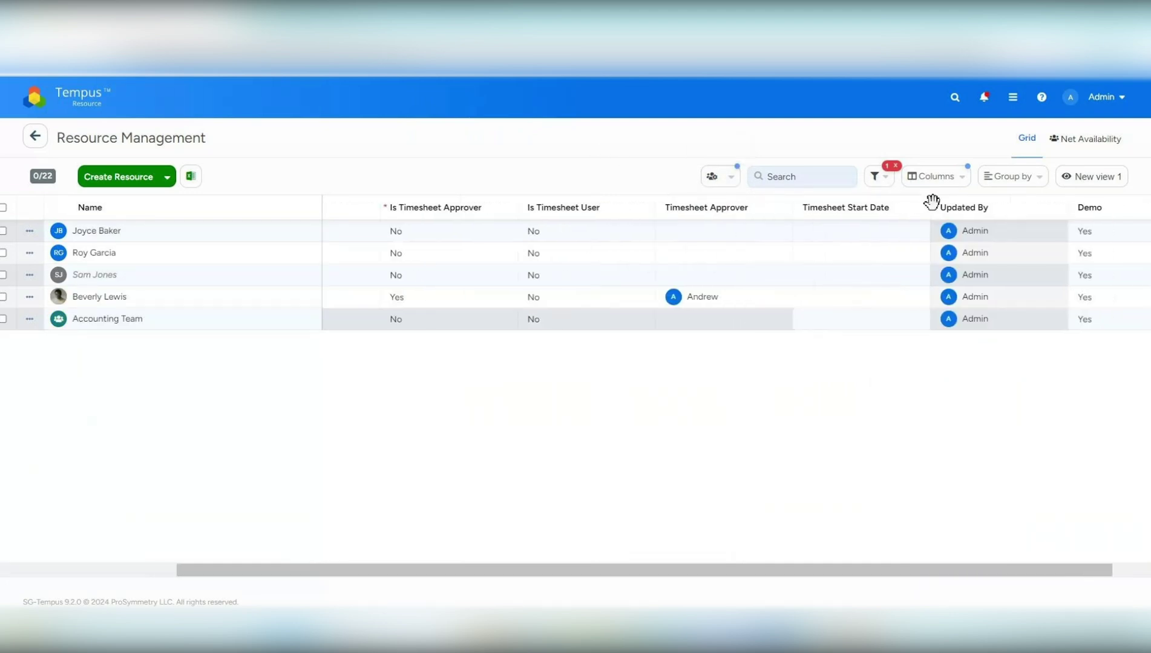
Clear all displayed grid columns and show only the Resource Managers column.
left_click(932, 183)
left_click(912, 203)
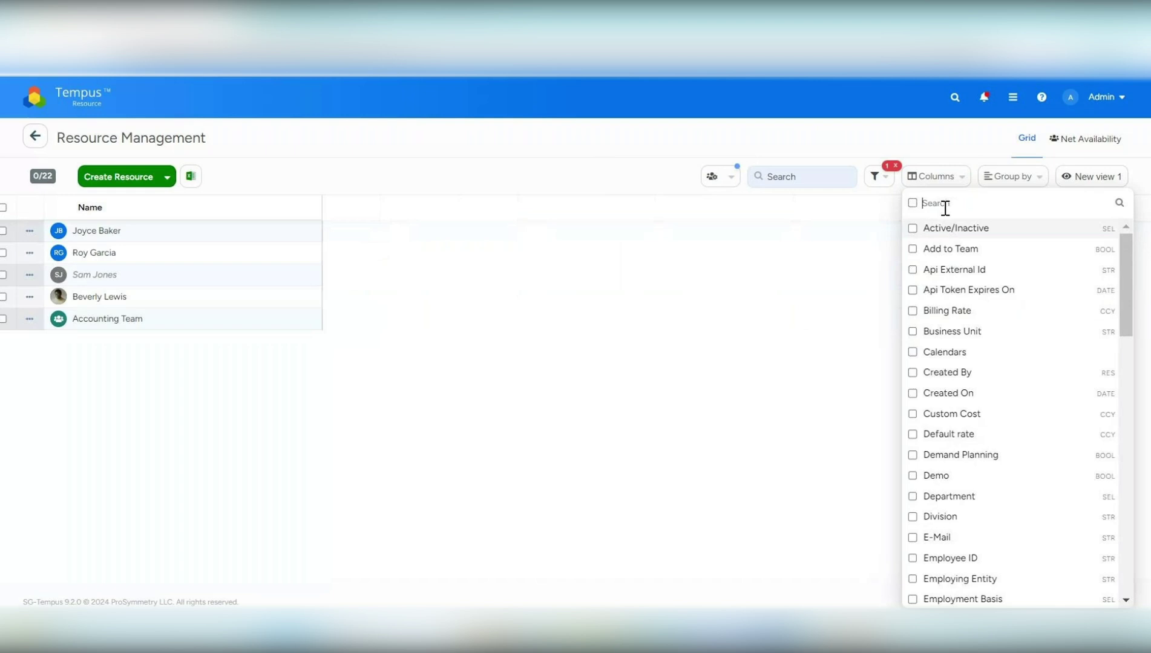
left_click(943, 203)
type("resour")
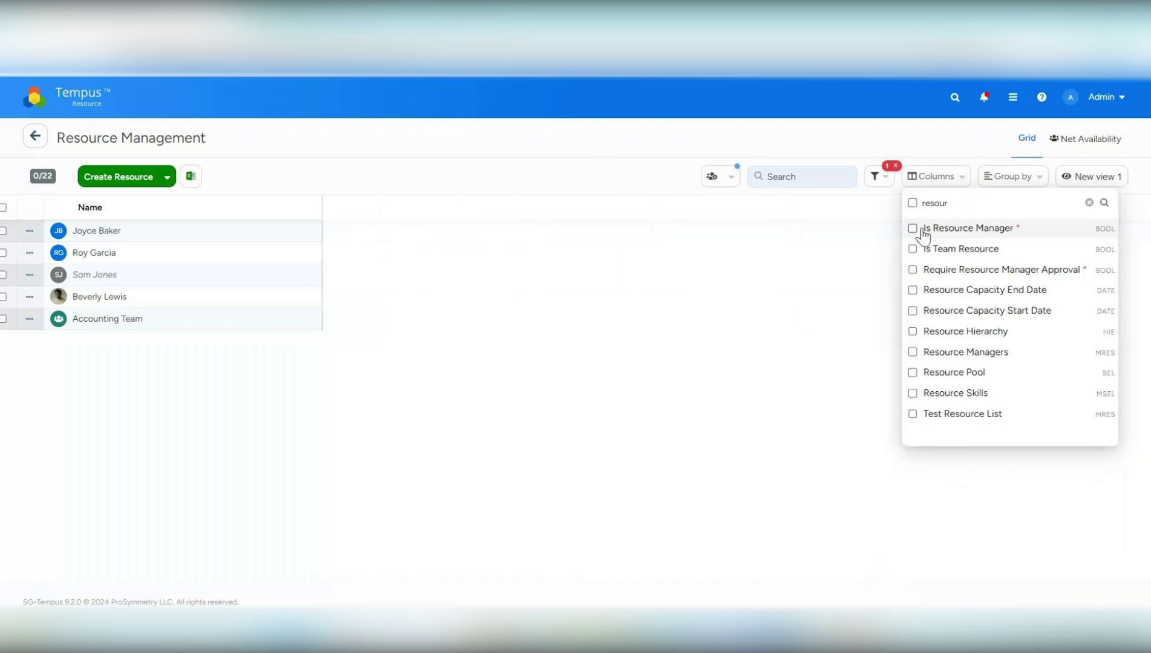
left_click(912, 352)
left_click(498, 278)
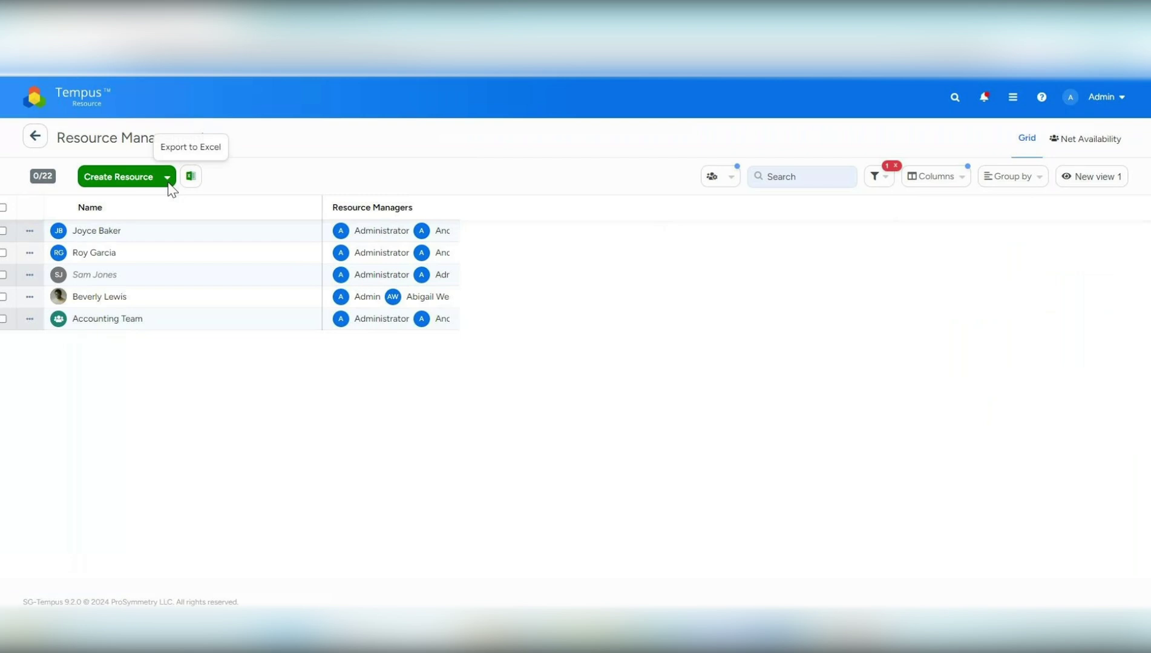
Switch the quick filter from My resources to Resources, and finally to Team Resources, to compare the lists.
left_click(725, 179)
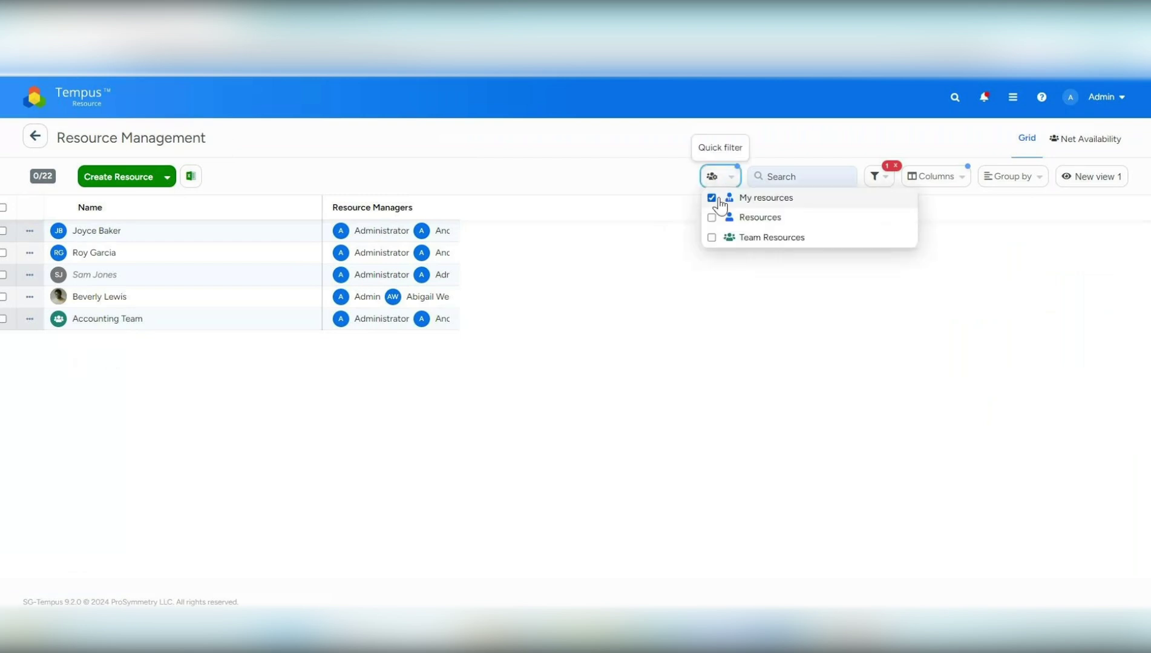
left_click(717, 200)
left_click(712, 218)
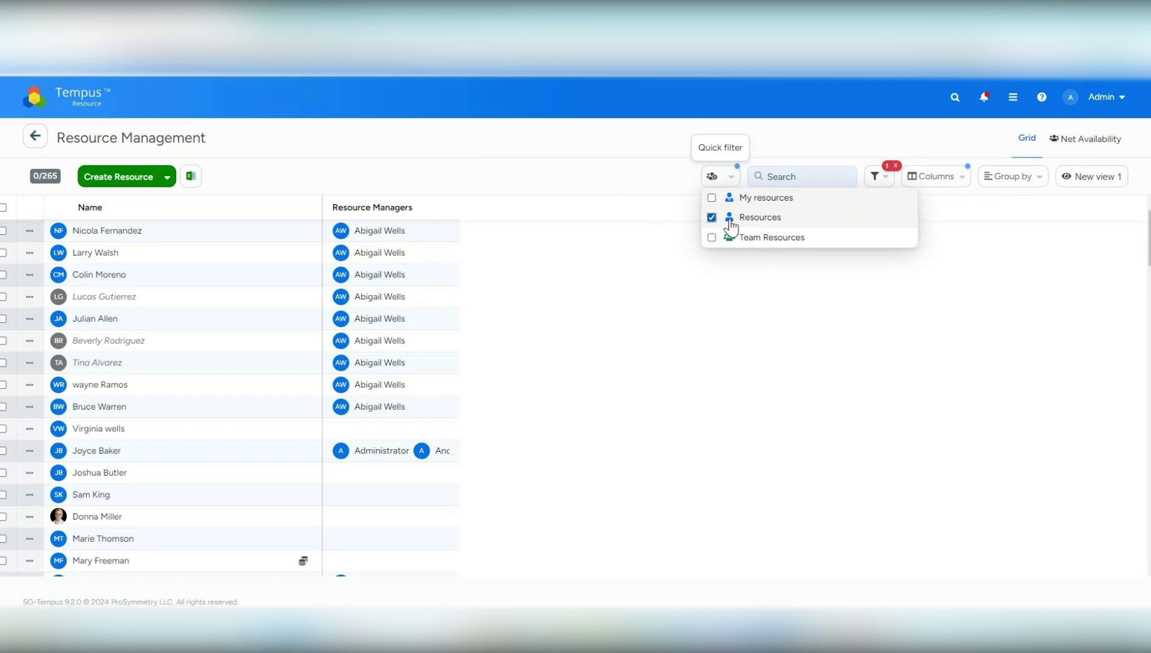
left_click(711, 238)
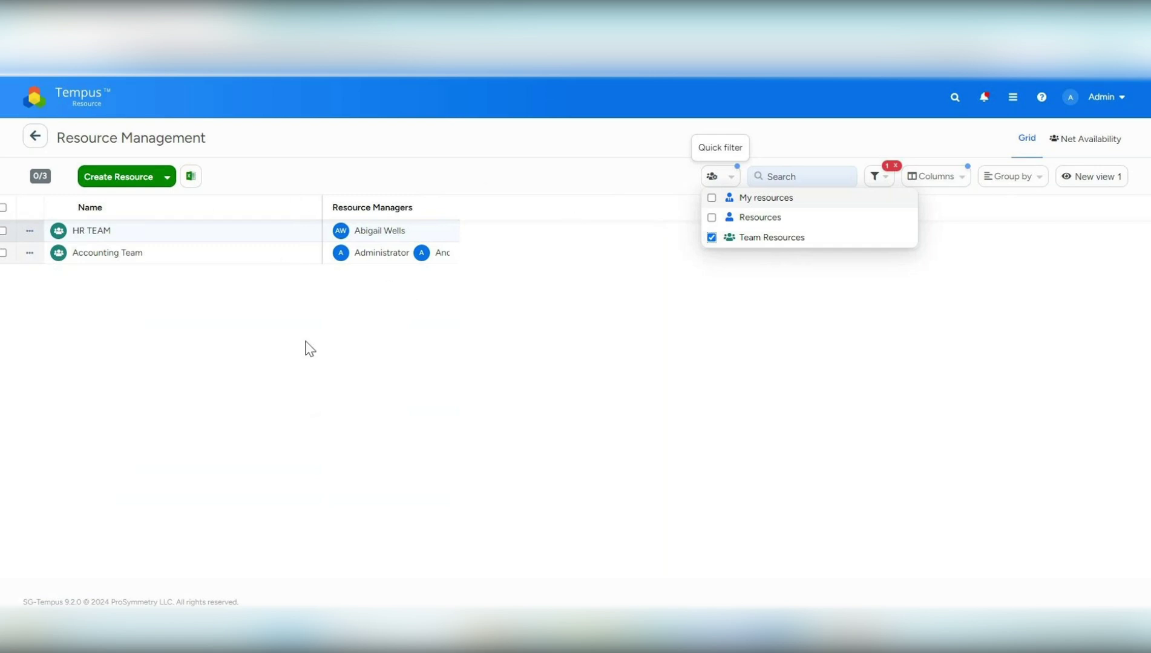
Remove the active grid filter and the Team Resources quick filter, and check the Planner resource's dated hourly rates.
left_click(896, 165)
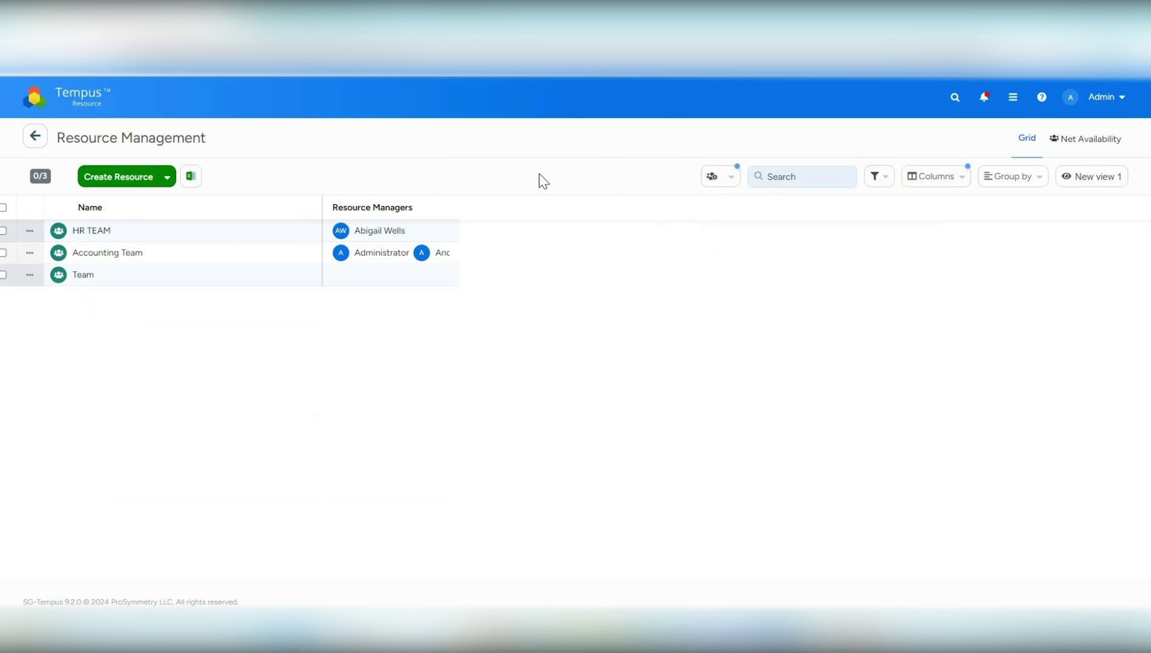
left_click(722, 180)
left_click(711, 237)
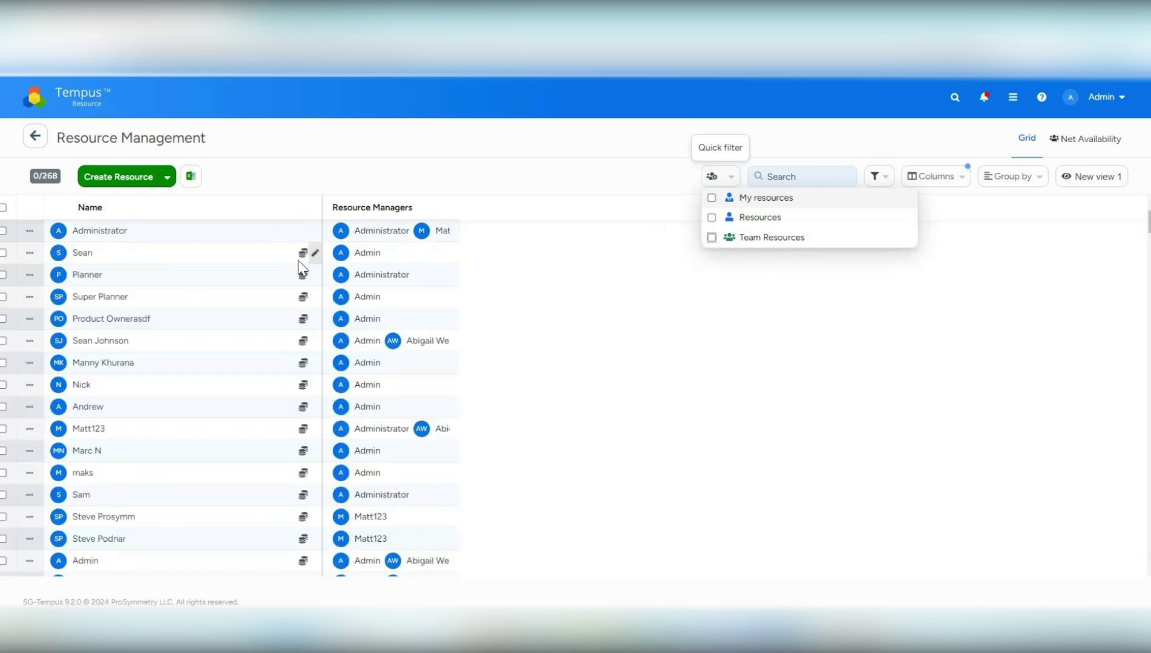
mouse_move(300, 260)
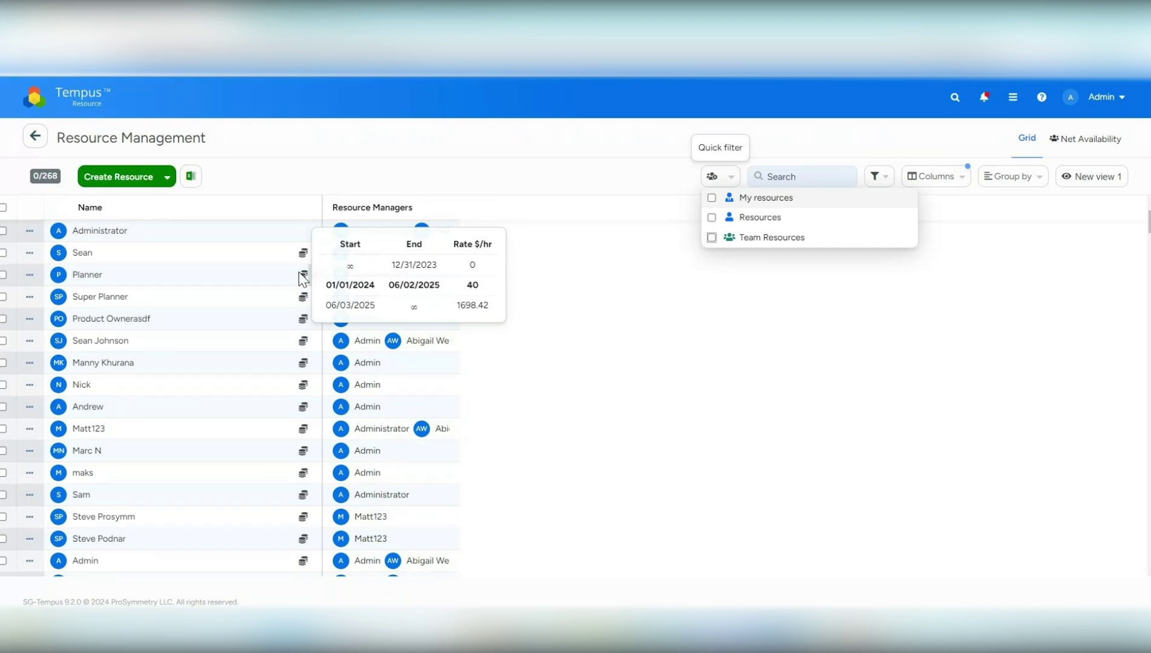
left_click(540, 287)
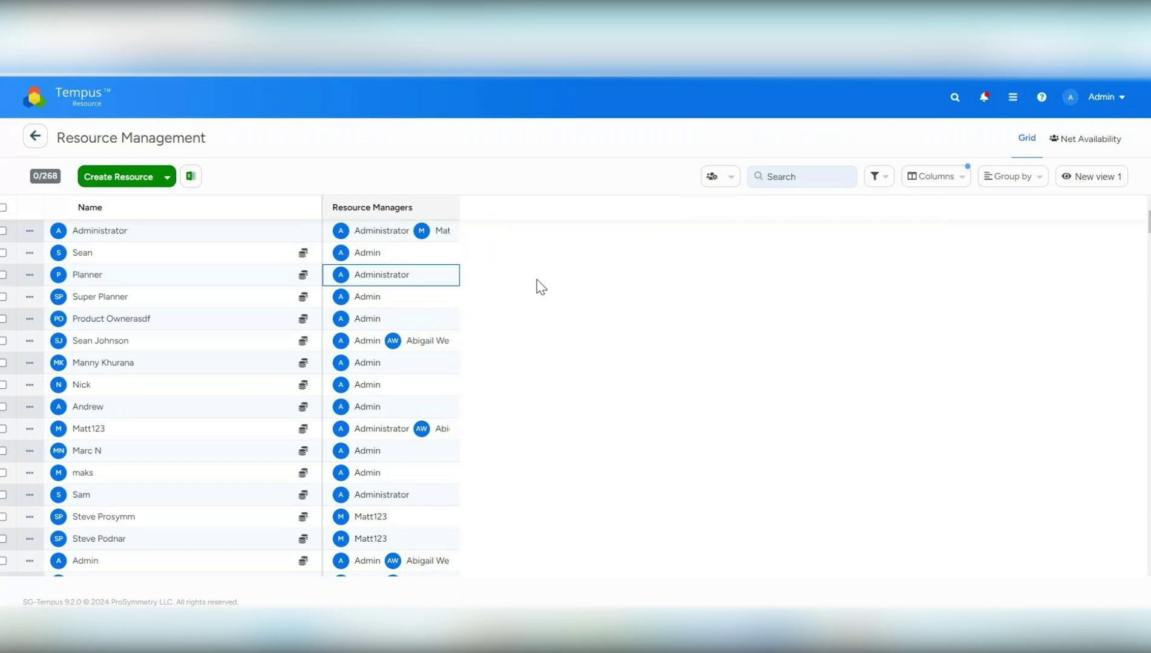
Assign the maximum allowed resource managers to the User resource, remove Cloned: testuser from the selection, and save the assignment.
scroll(383, 404, "down", 2)
scroll(384, 404, "down", 1)
scroll(379, 478, "down", 1)
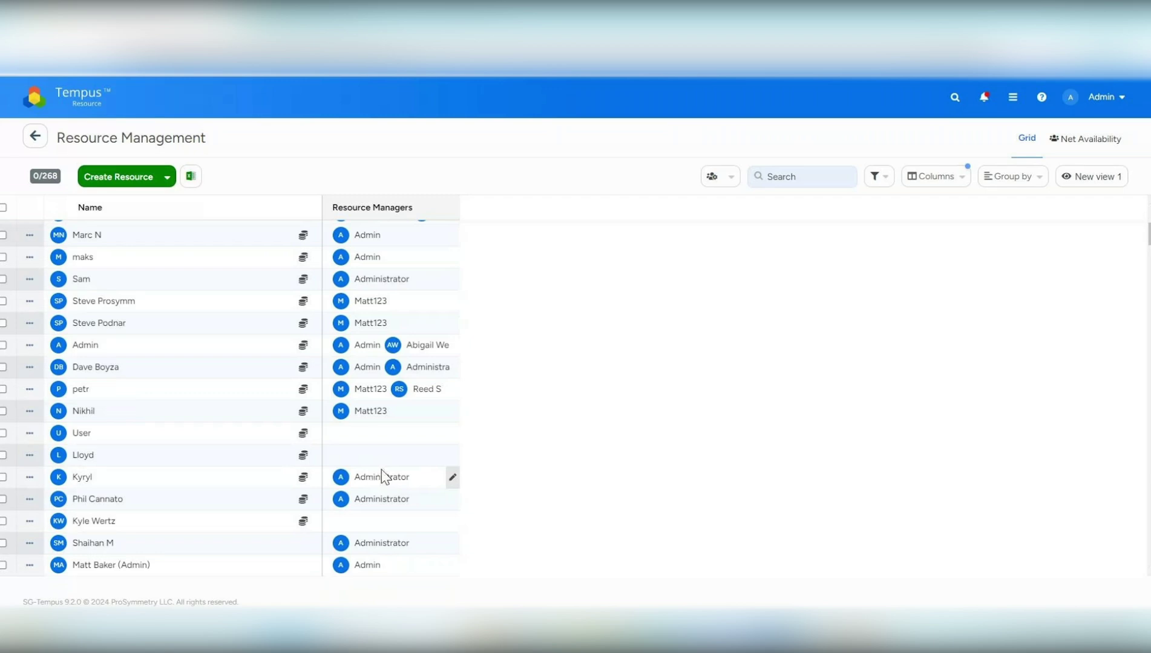
left_click(381, 470)
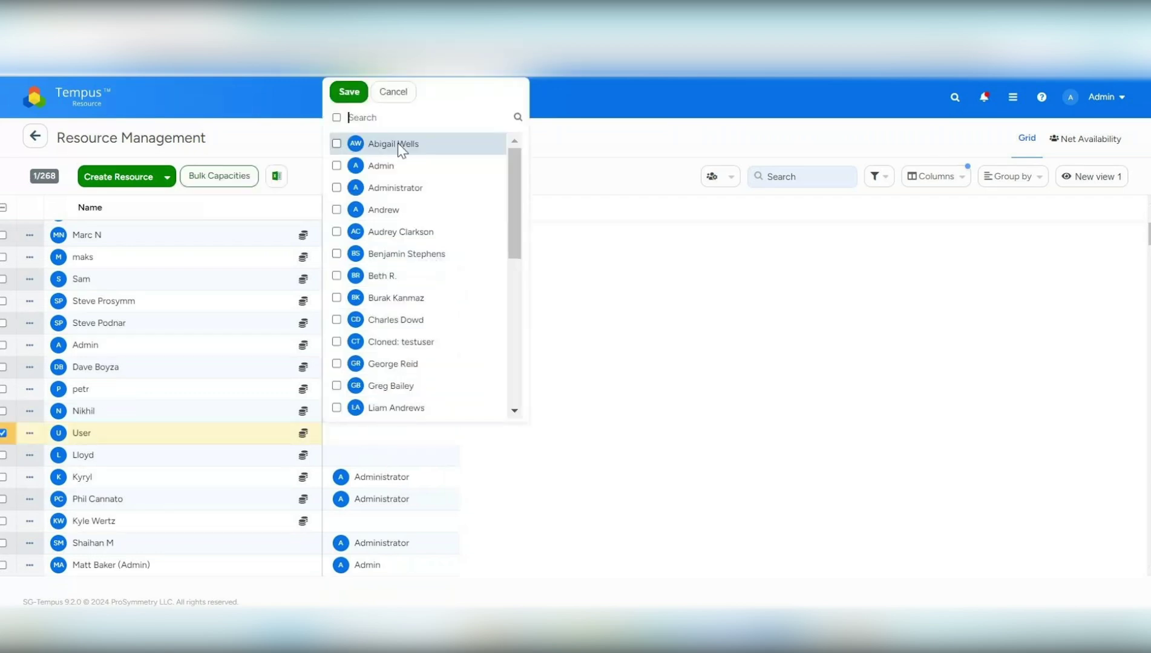
left_click(337, 118)
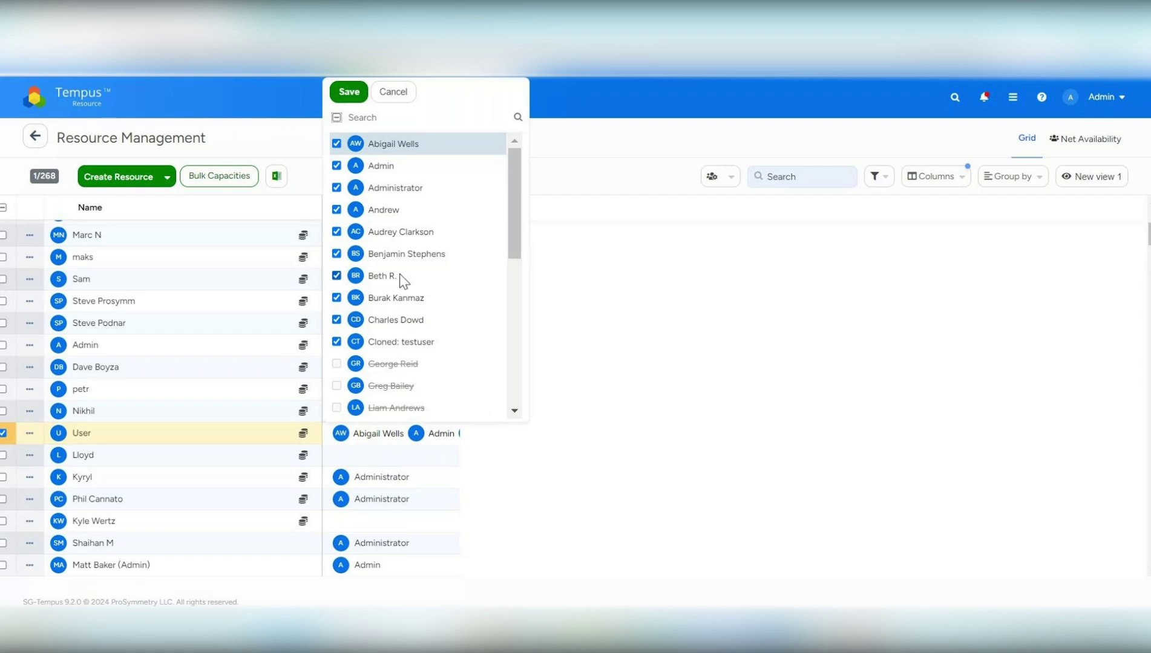
scroll(399, 274, "down", 3)
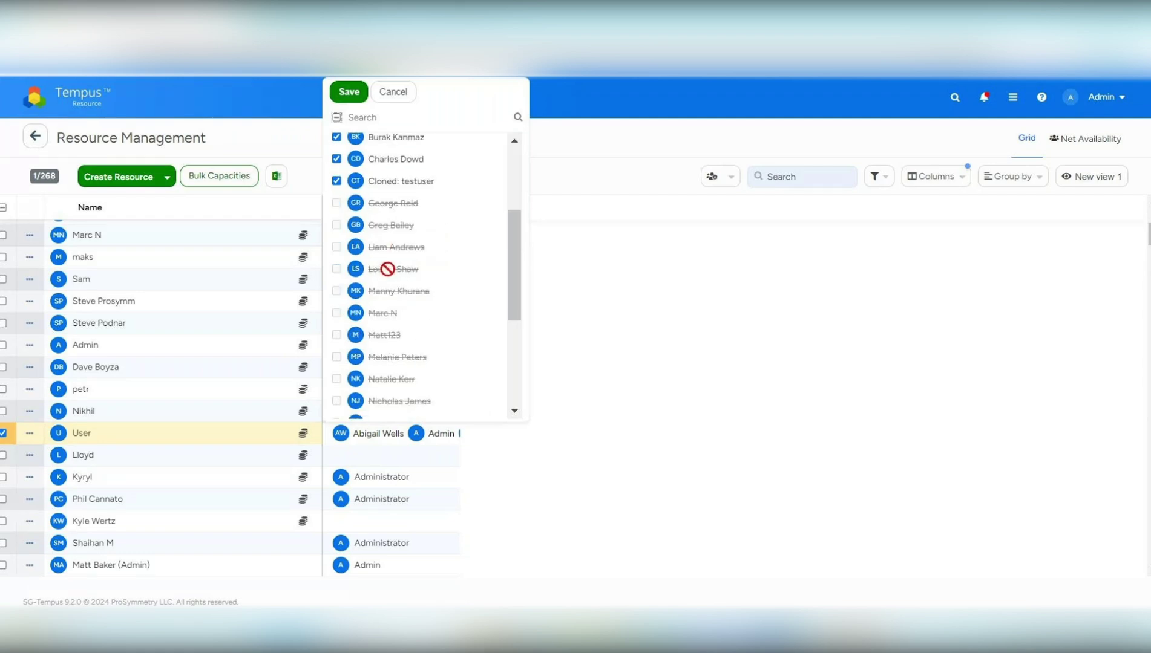
left_click(336, 181)
scroll(366, 327, "down", 2)
scroll(370, 331, "up", 4)
left_click(337, 328)
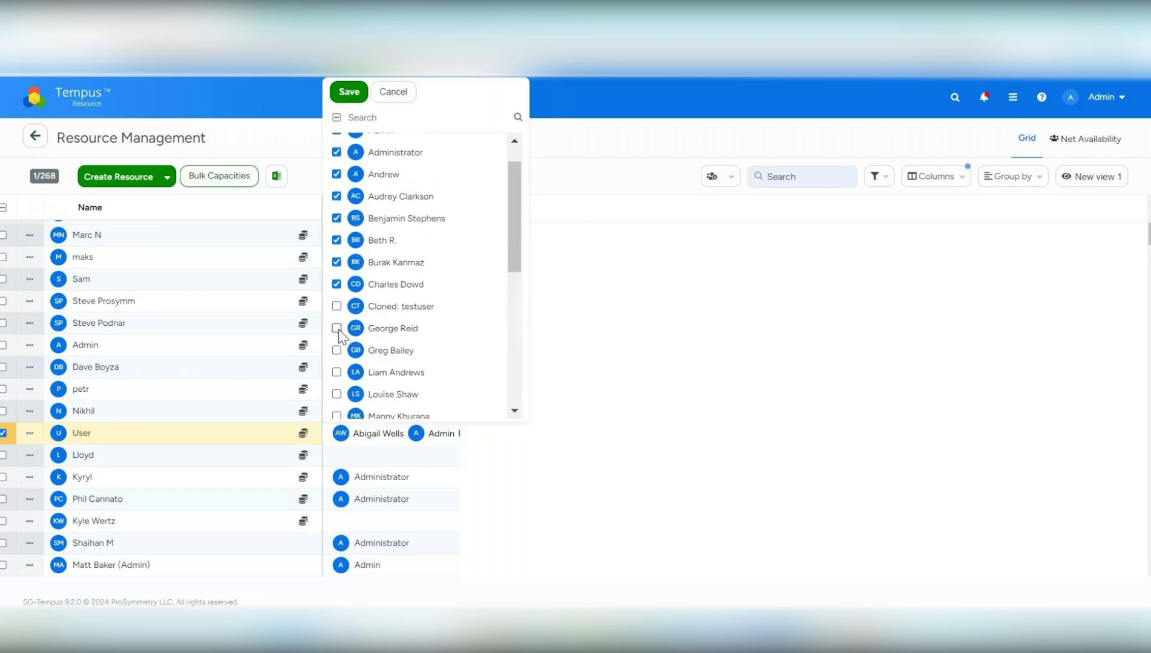
left_click(349, 92)
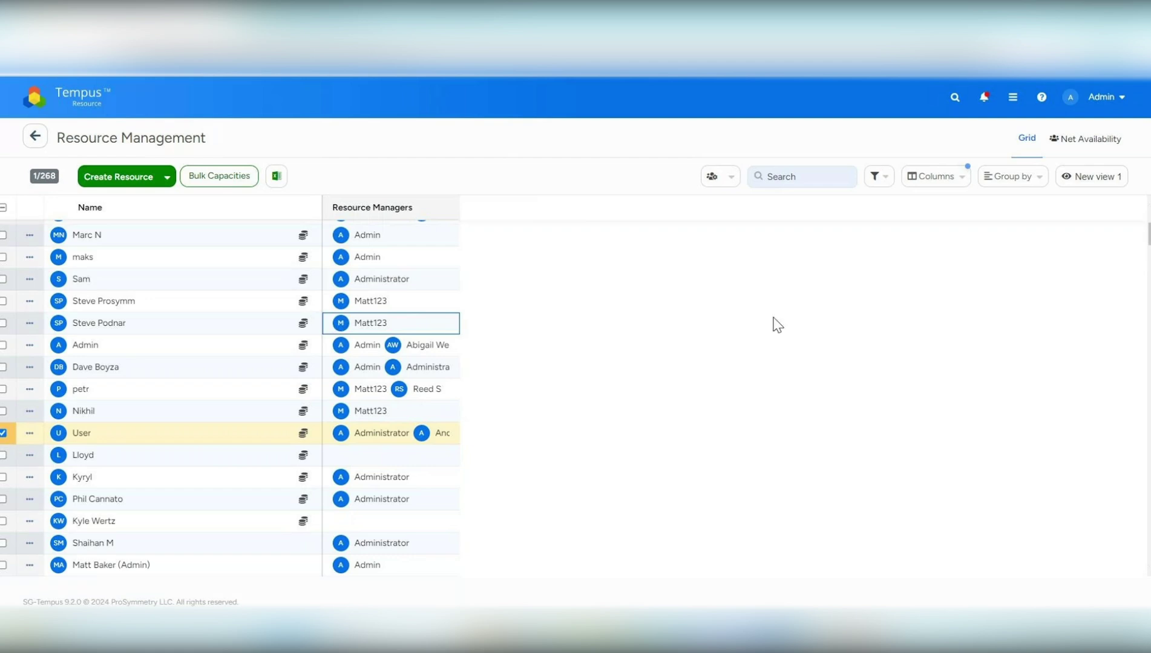
View net availability for both resources and teams, and return to the resource grid.
left_click(1062, 144)
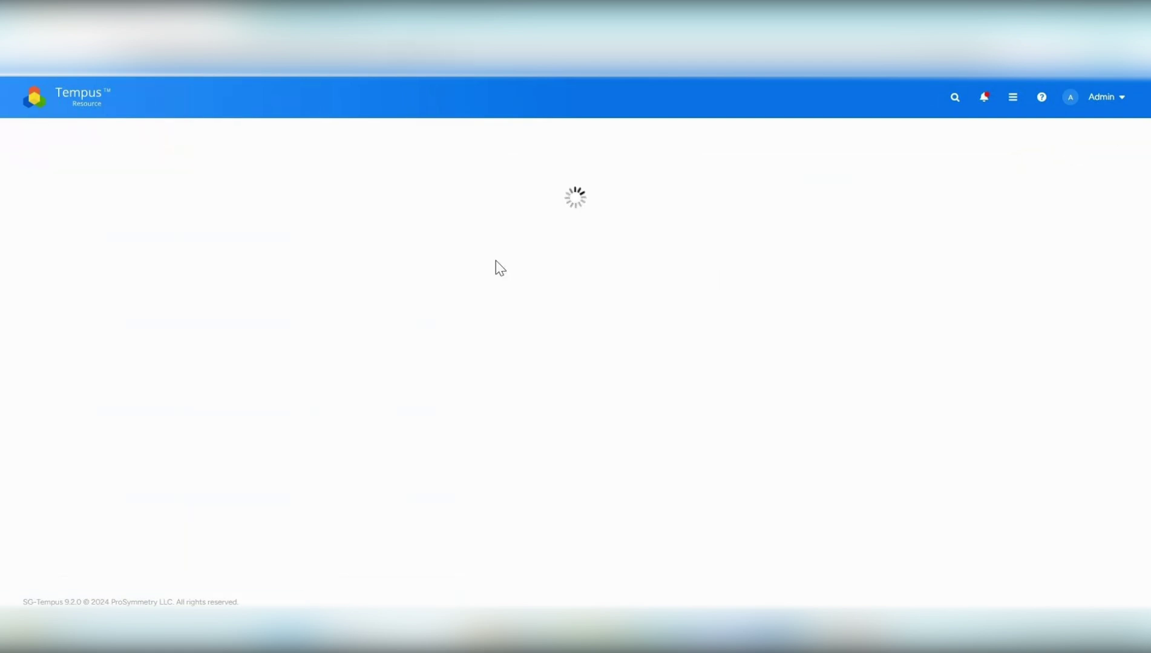
mouse_move(332, 294)
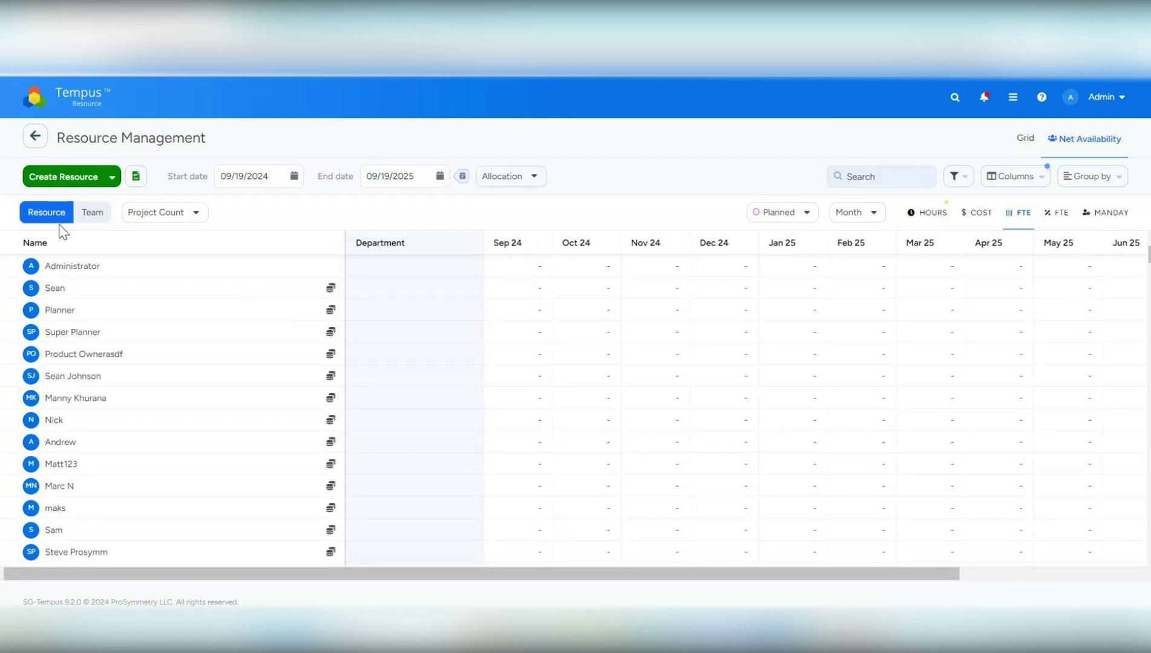
left_click(86, 219)
left_click(45, 215)
left_click(1022, 139)
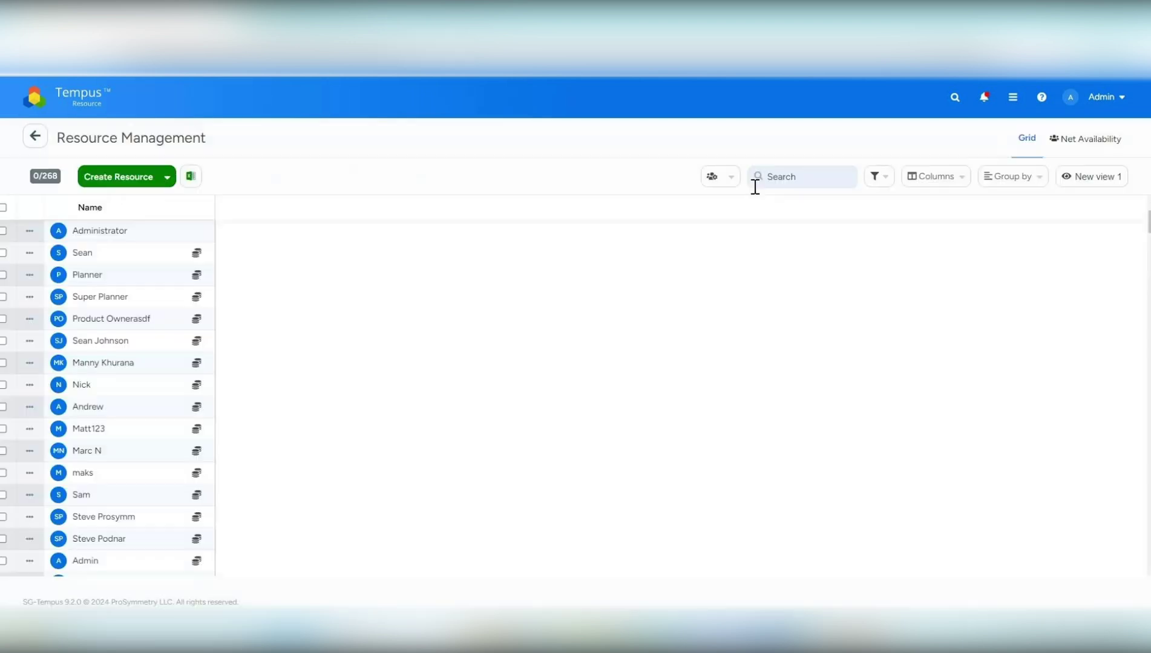
Open Planning Intervals management from the Admin Settings.
left_click(79, 104)
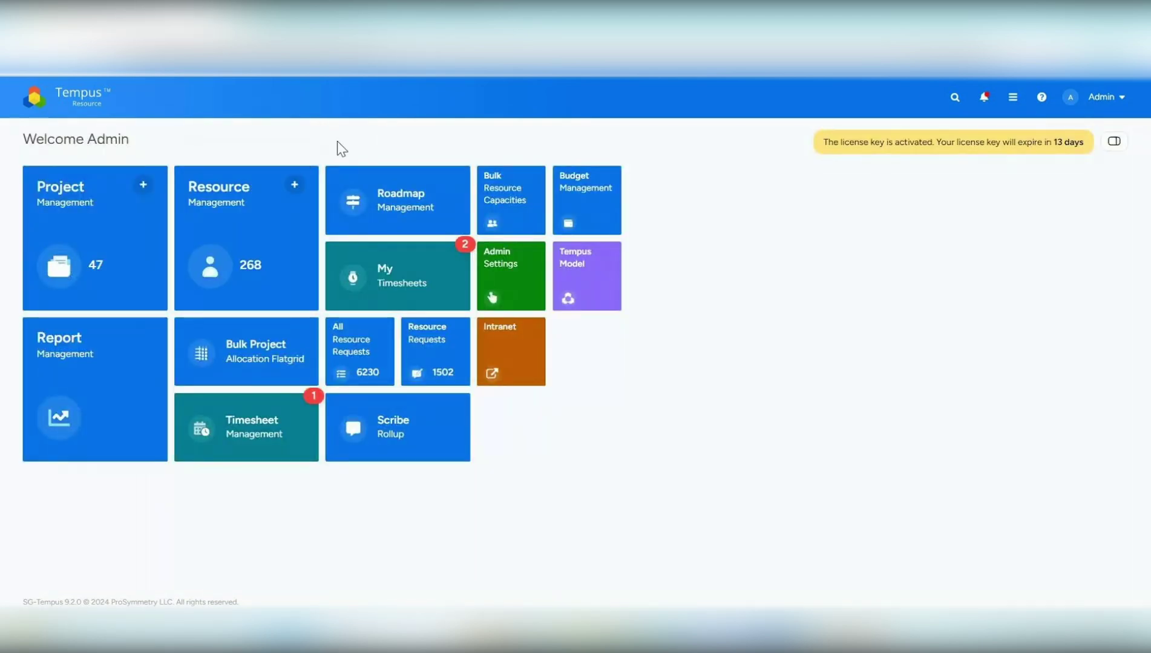
left_click(512, 283)
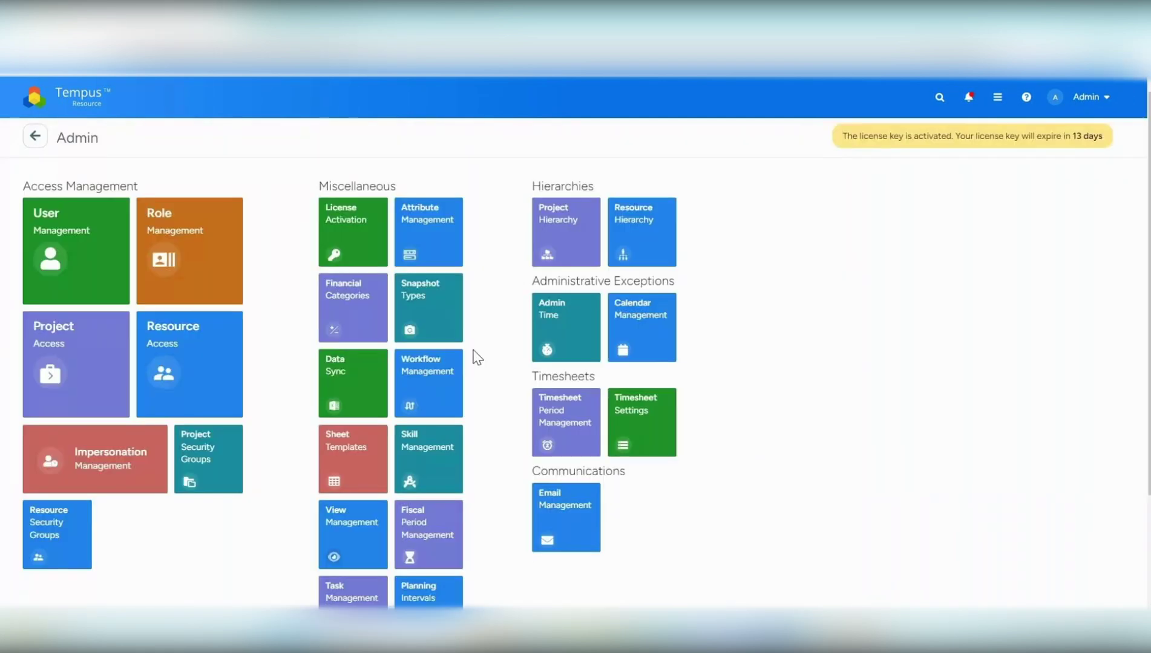
scroll(436, 496, "down", 3)
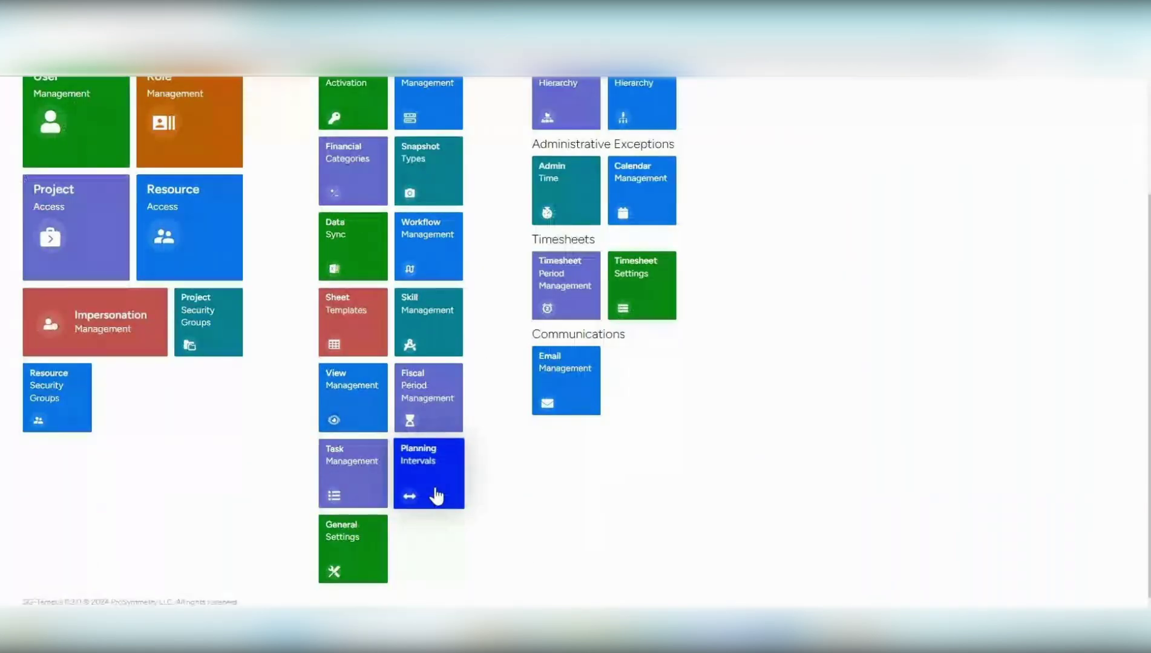
left_click(433, 484)
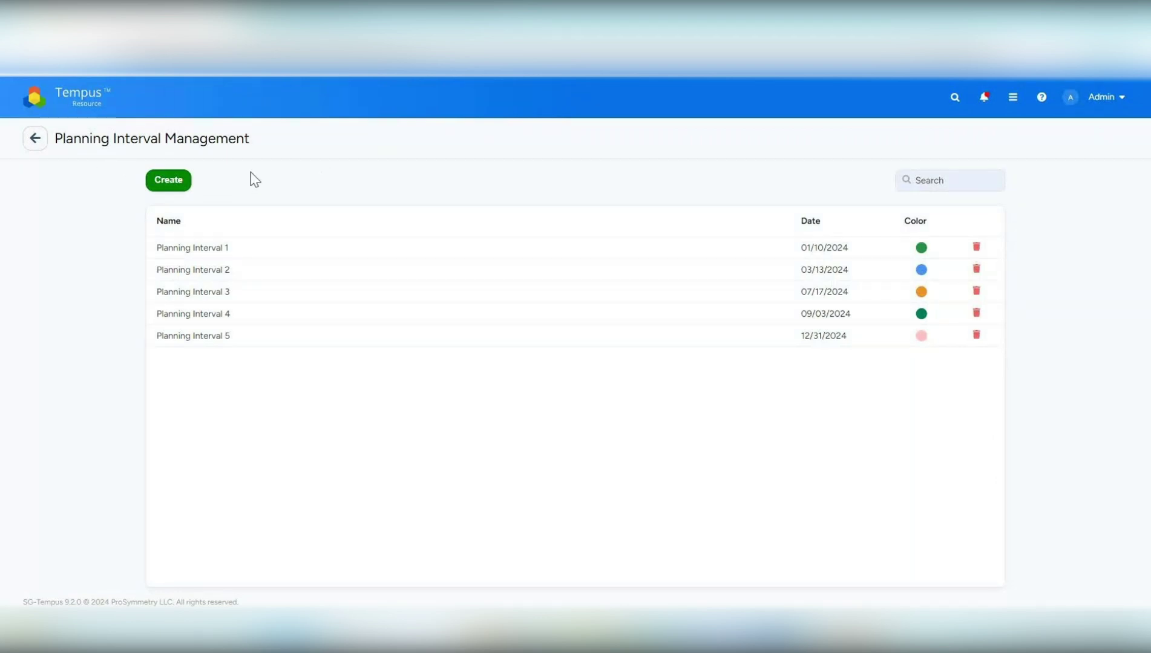
Create a planning interval named Planning Interval 6 with the date 11/14/2024 and the dark green color.
left_click(184, 179)
left_click(544, 275)
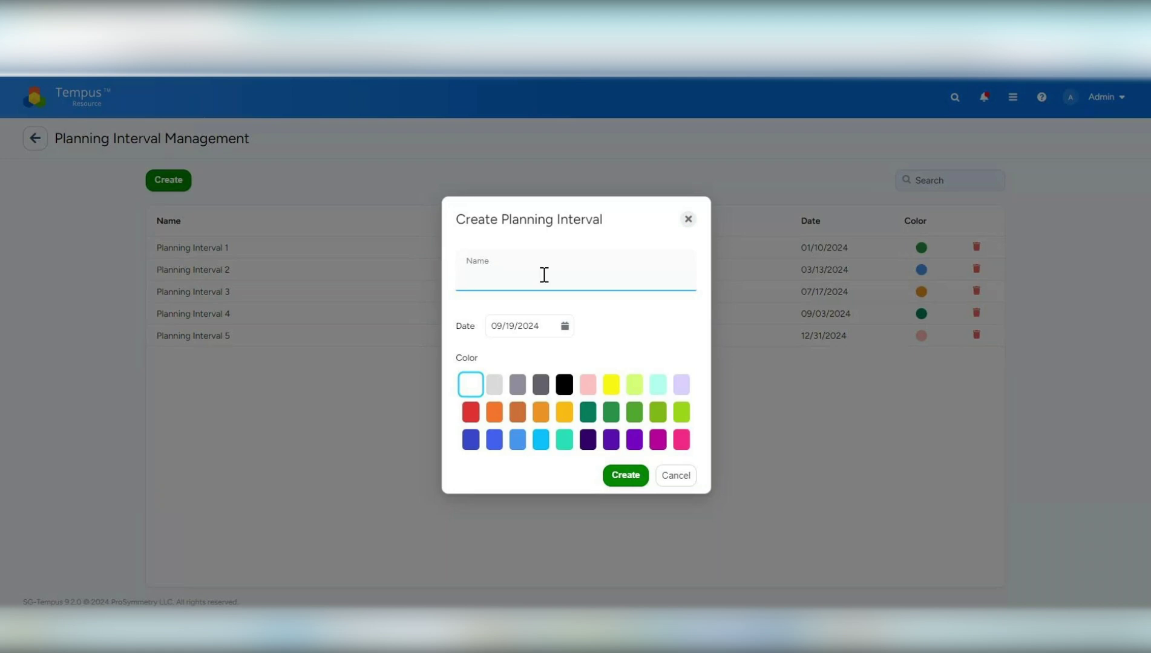
type("Planning Interval 6")
left_click(512, 333)
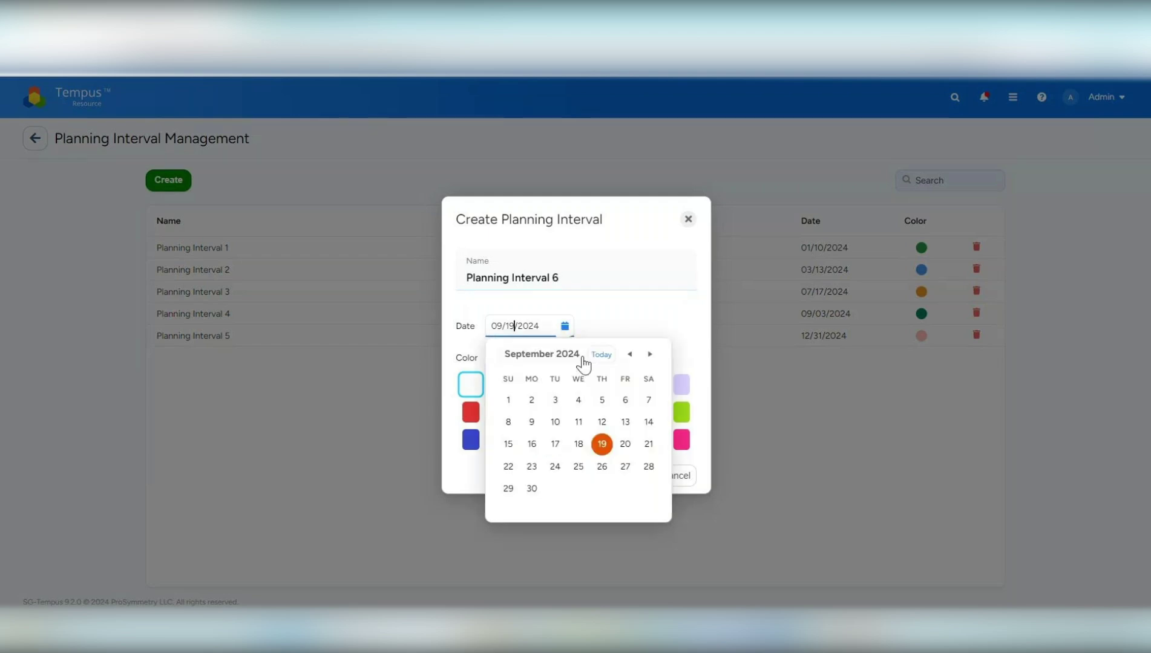
left_click(649, 354)
left_click(649, 354)
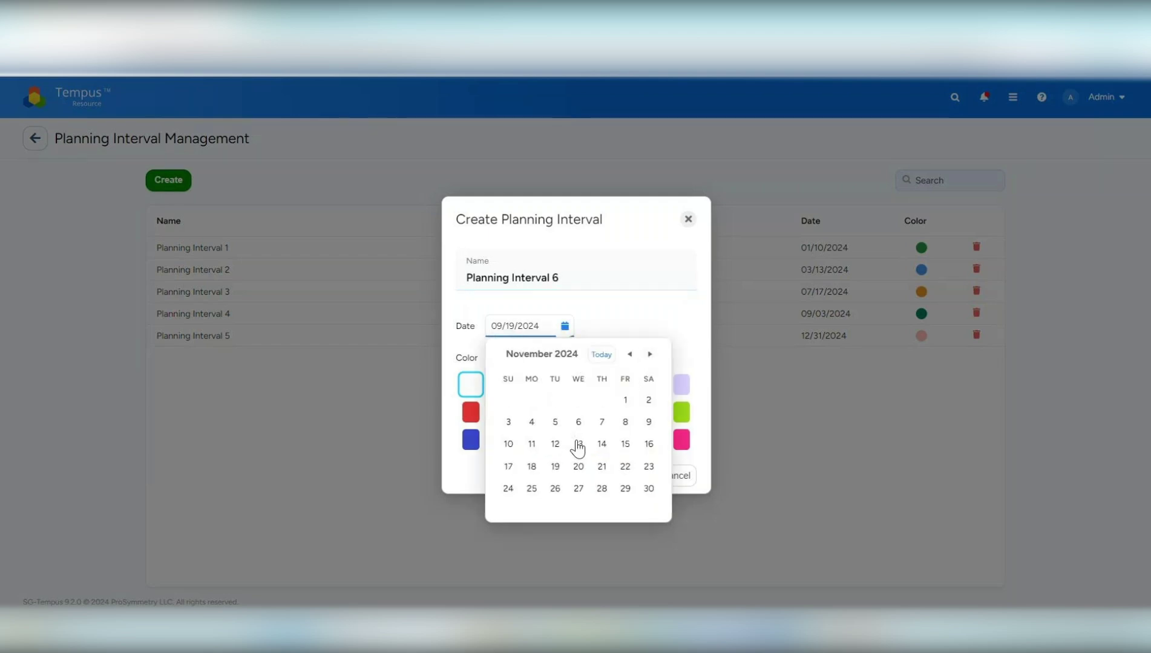
left_click(602, 445)
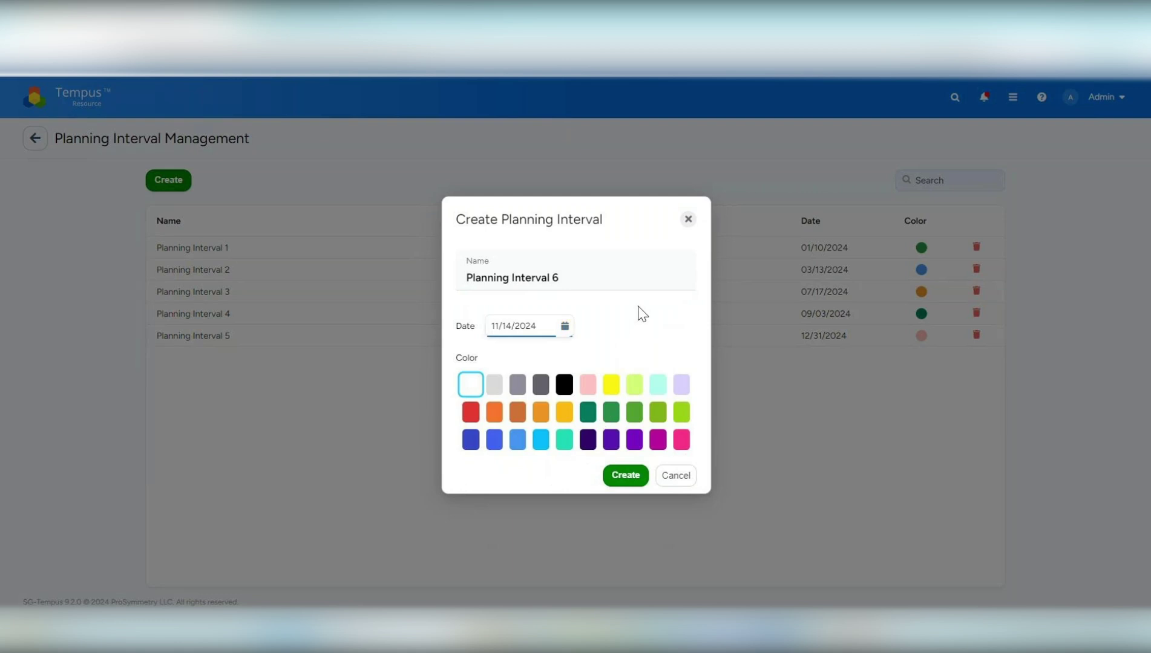
left_click(587, 415)
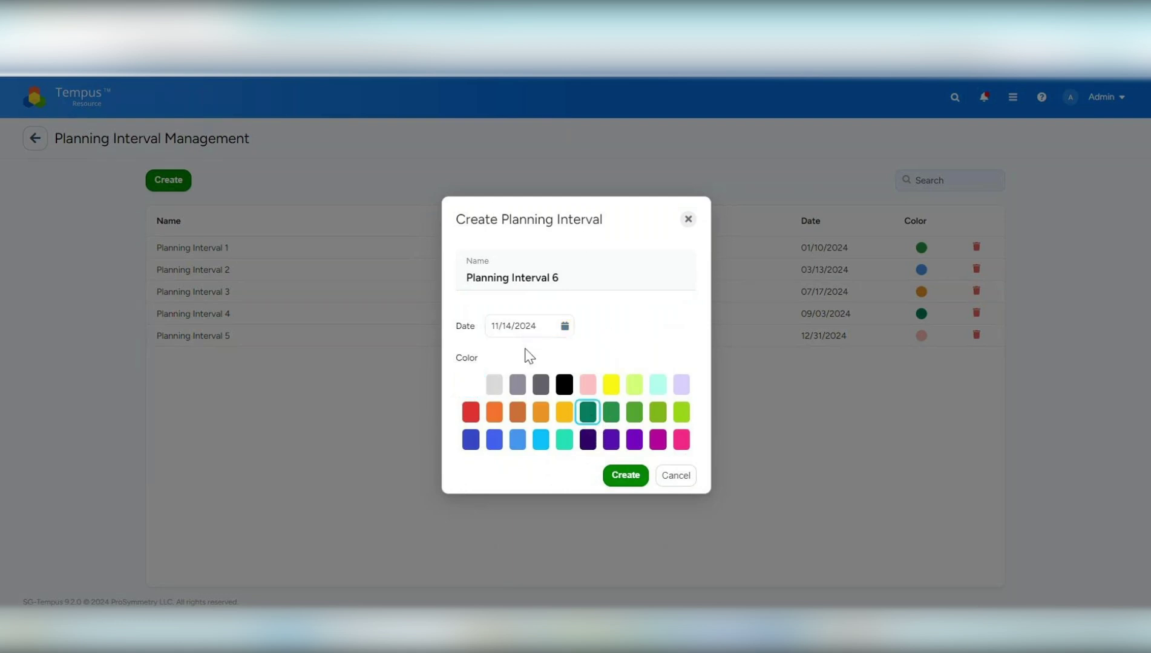
left_click(624, 476)
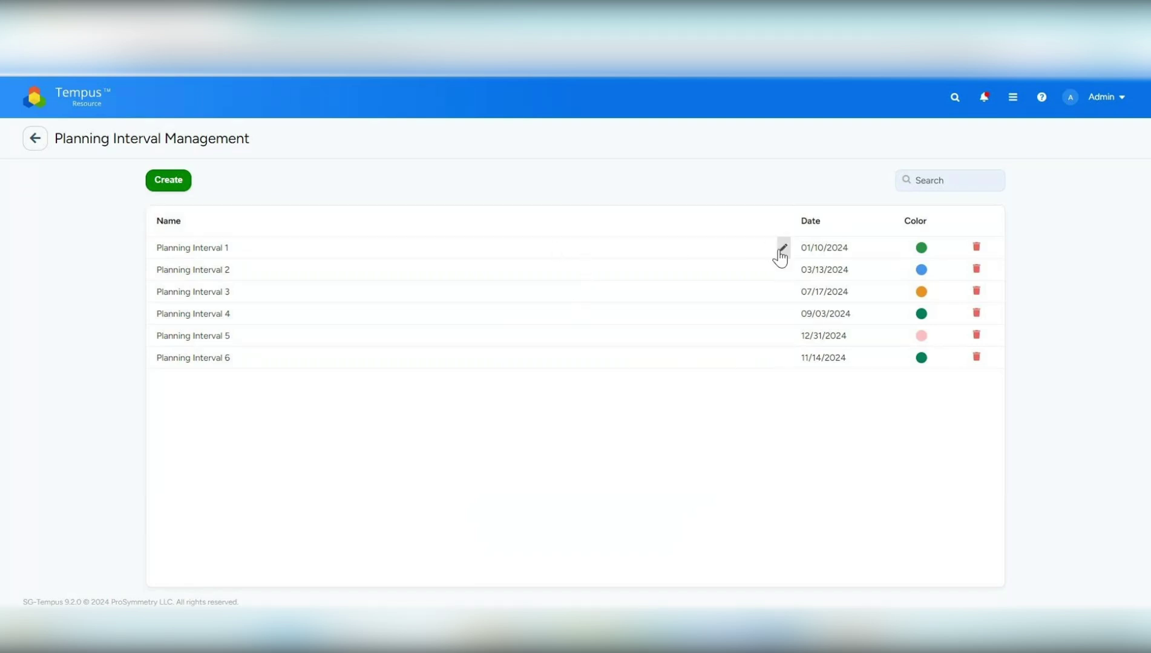
Check the inline editing options for Planning Interval 1's name, date and color, keeping its existing values.
left_click(781, 250)
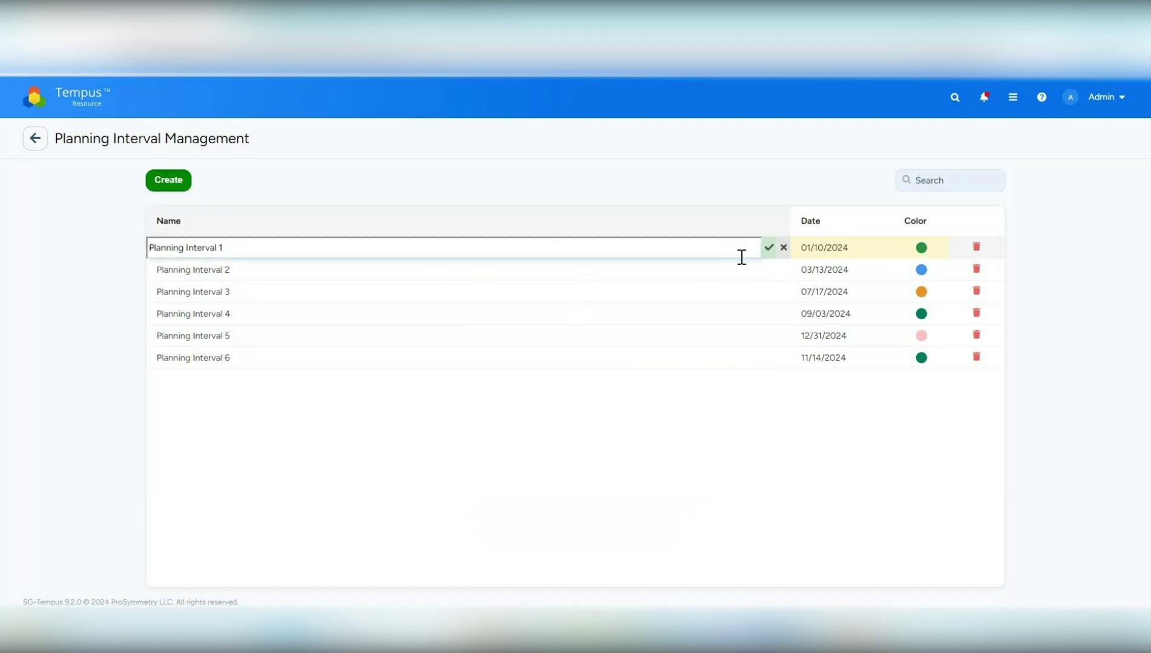
left_click(769, 248)
left_click(884, 249)
left_click(845, 204)
left_click(871, 248)
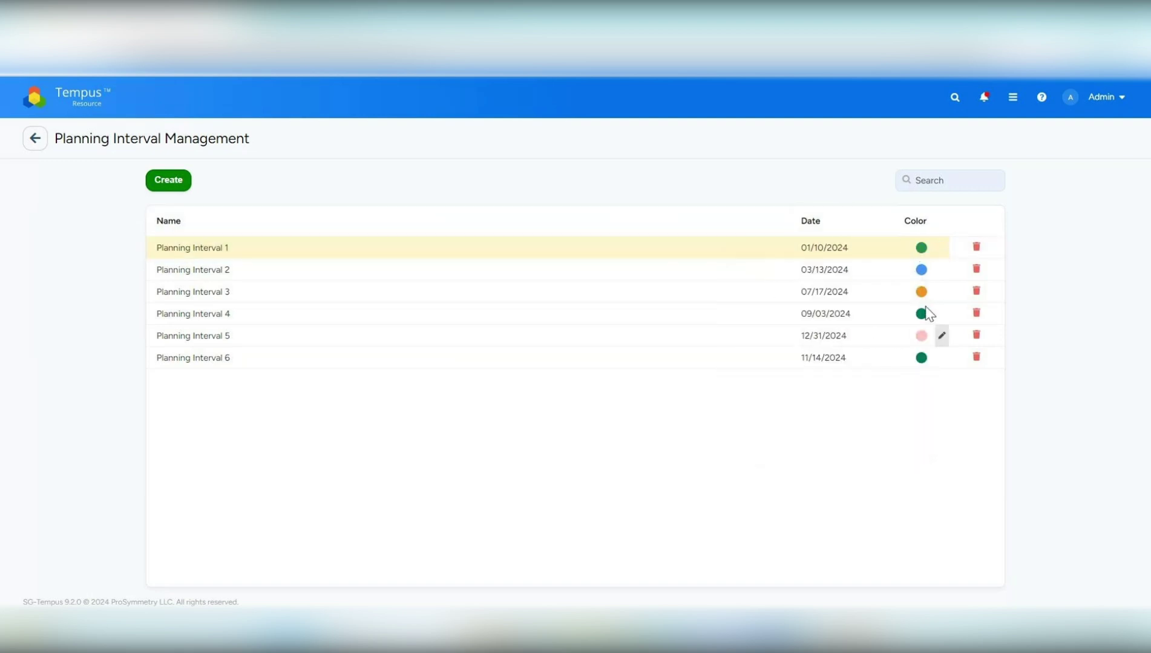
left_click(919, 249)
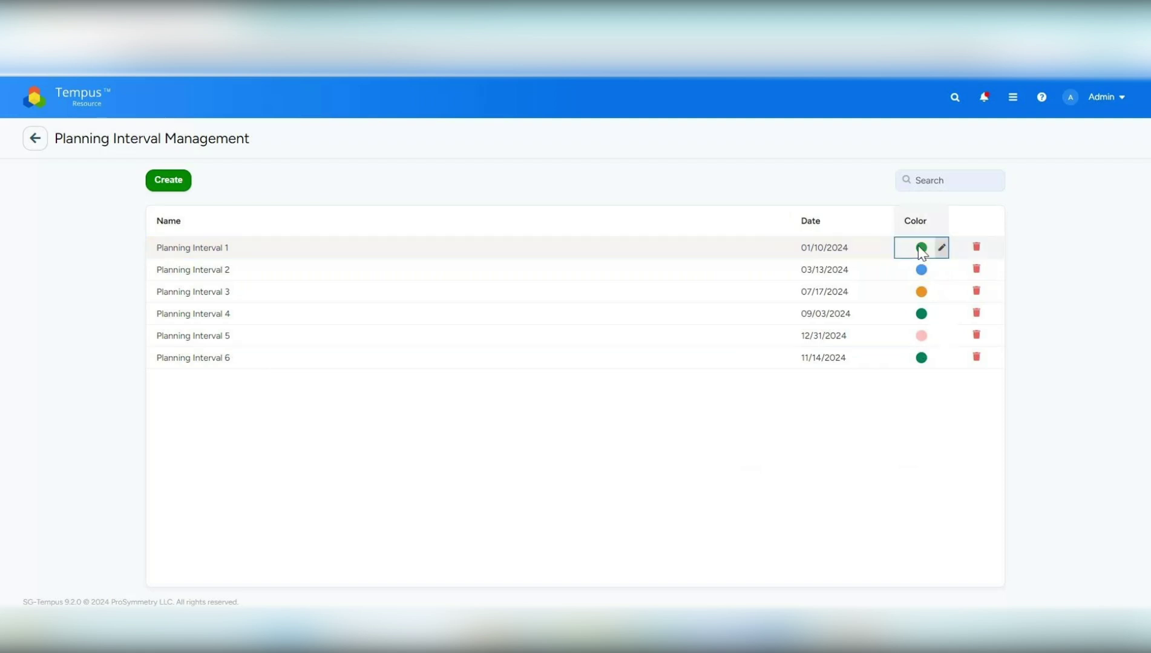
left_click(918, 248)
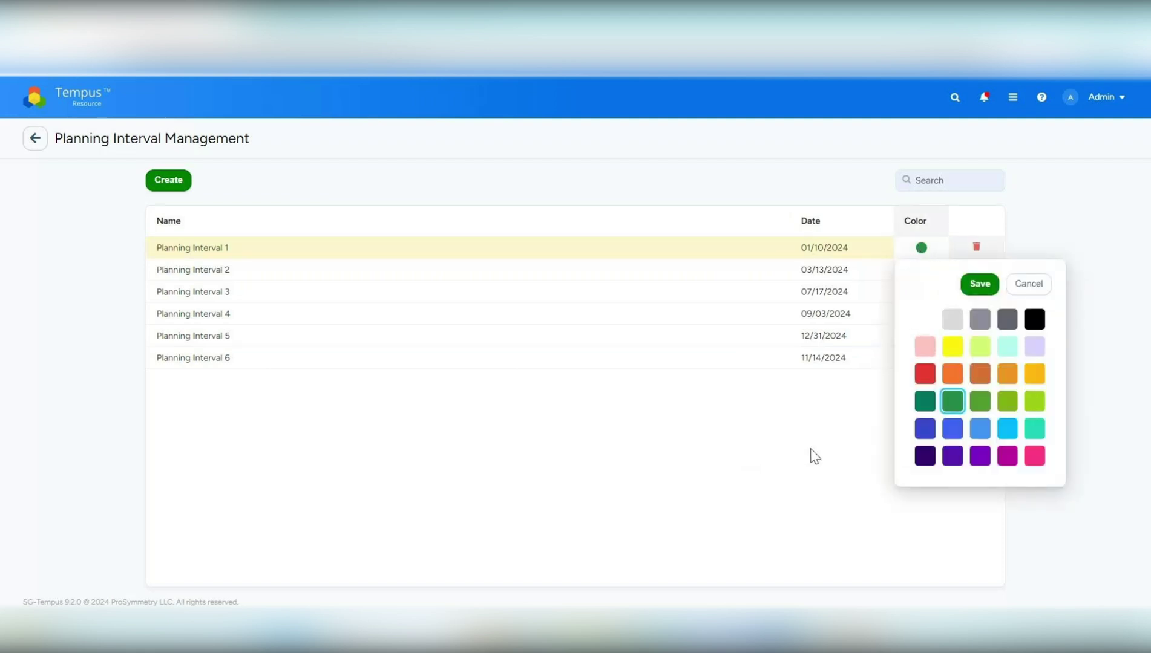
left_click(1027, 285)
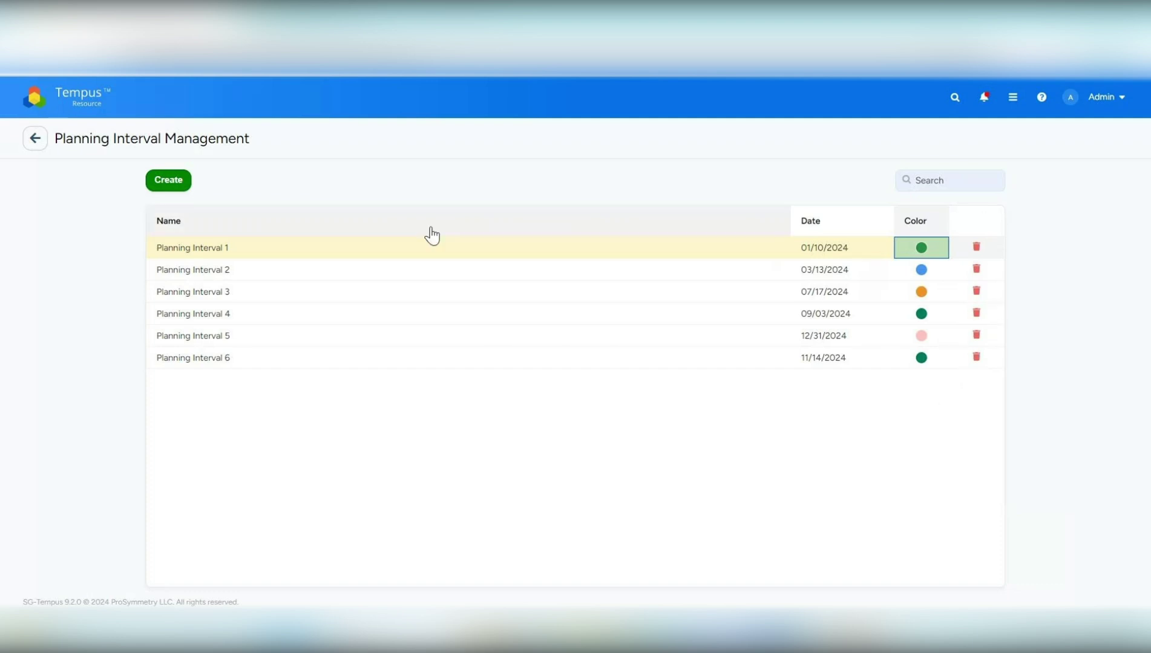
Open the Aurora Phase 15 project from Project Management and check it out for editing.
left_click(64, 112)
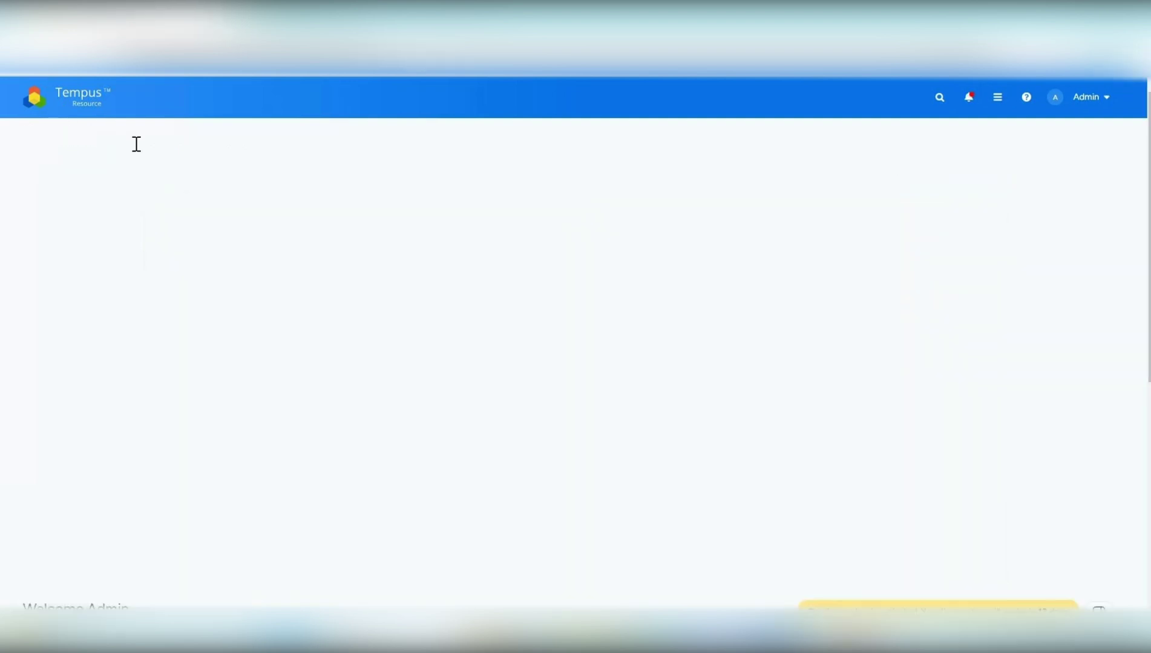
left_click(113, 248)
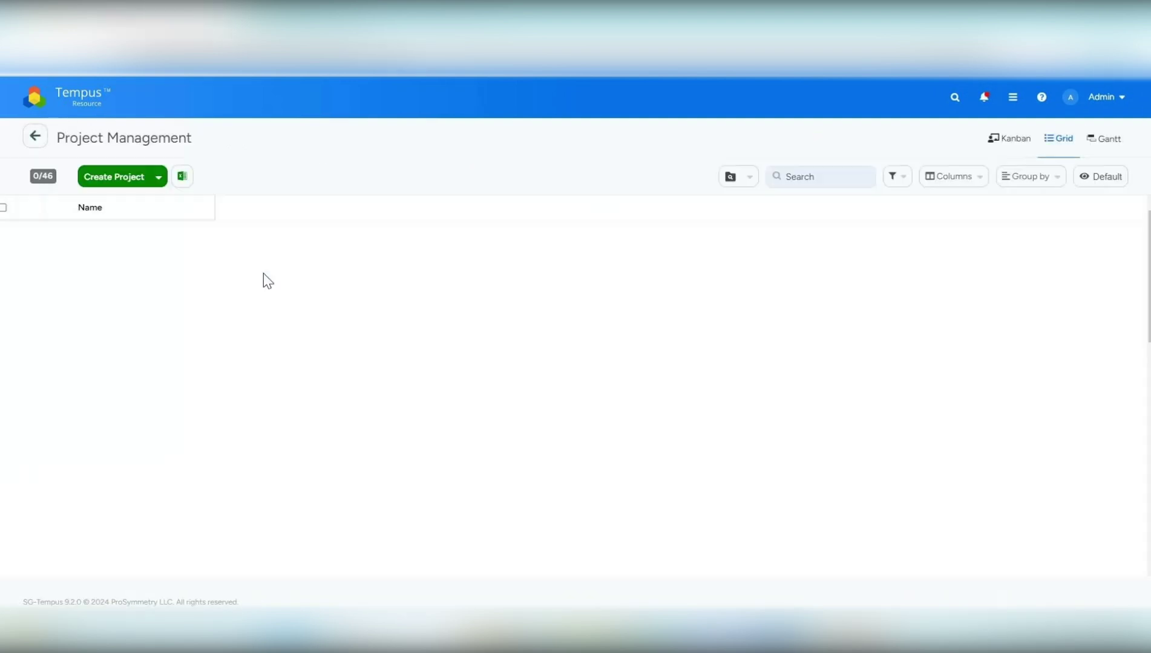
mouse_move(98, 299)
left_click(179, 264)
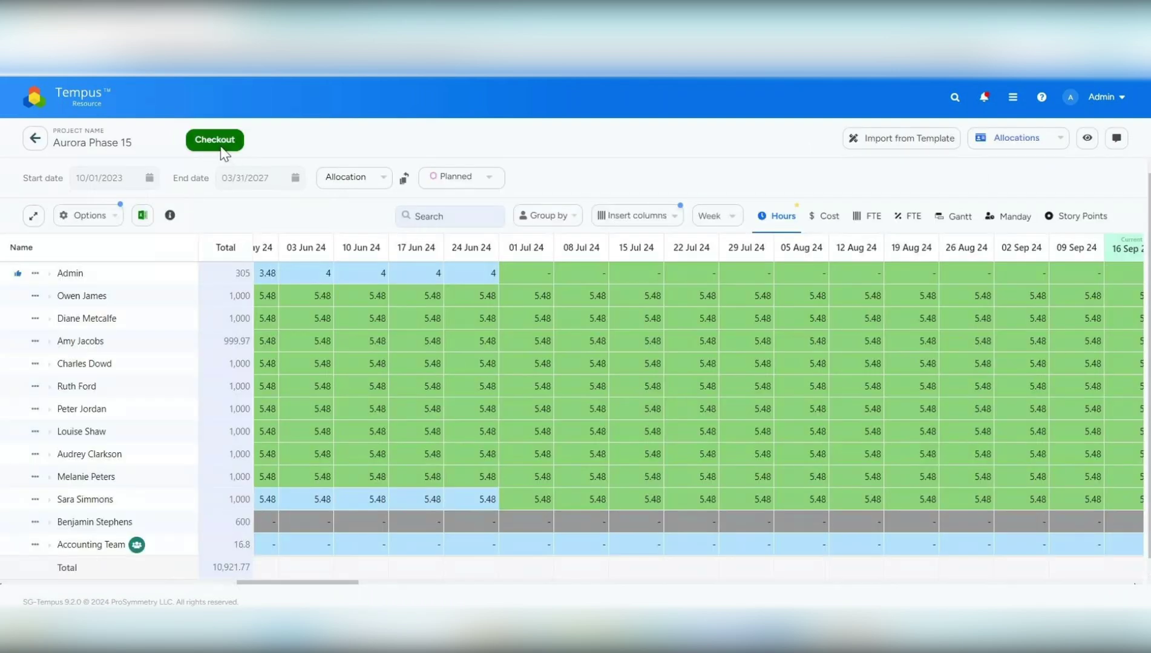
left_click(218, 144)
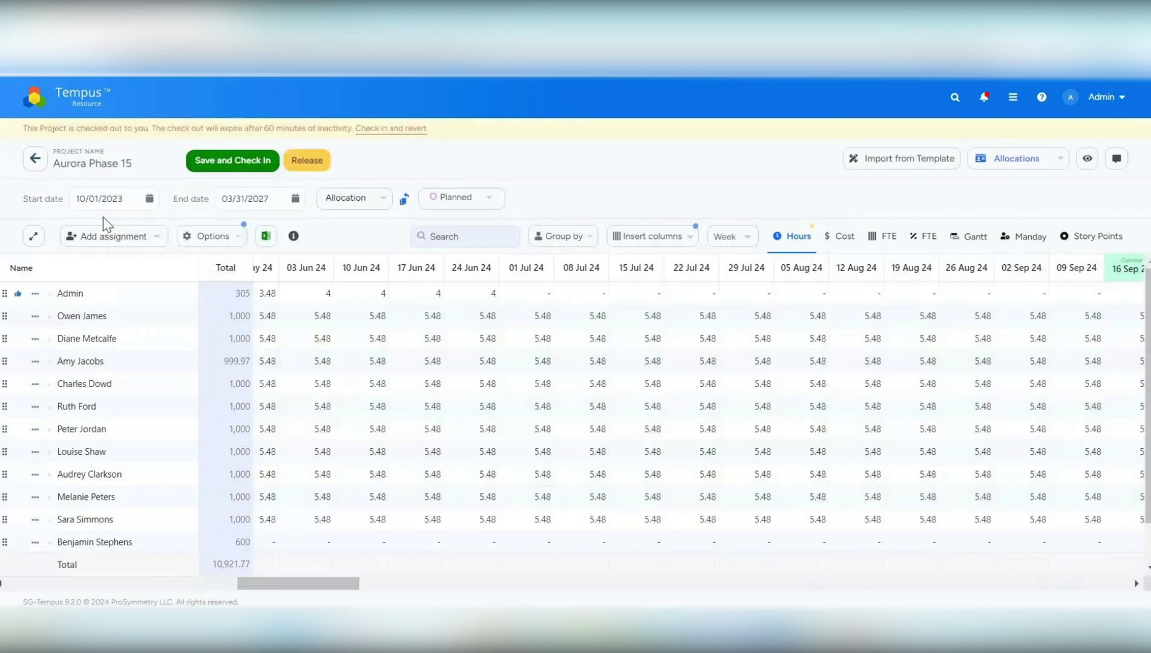
Turn on planning intervals in the allocation grid and inspect the Planning Interval 3 and Planning Interval 4 markers.
left_click(200, 240)
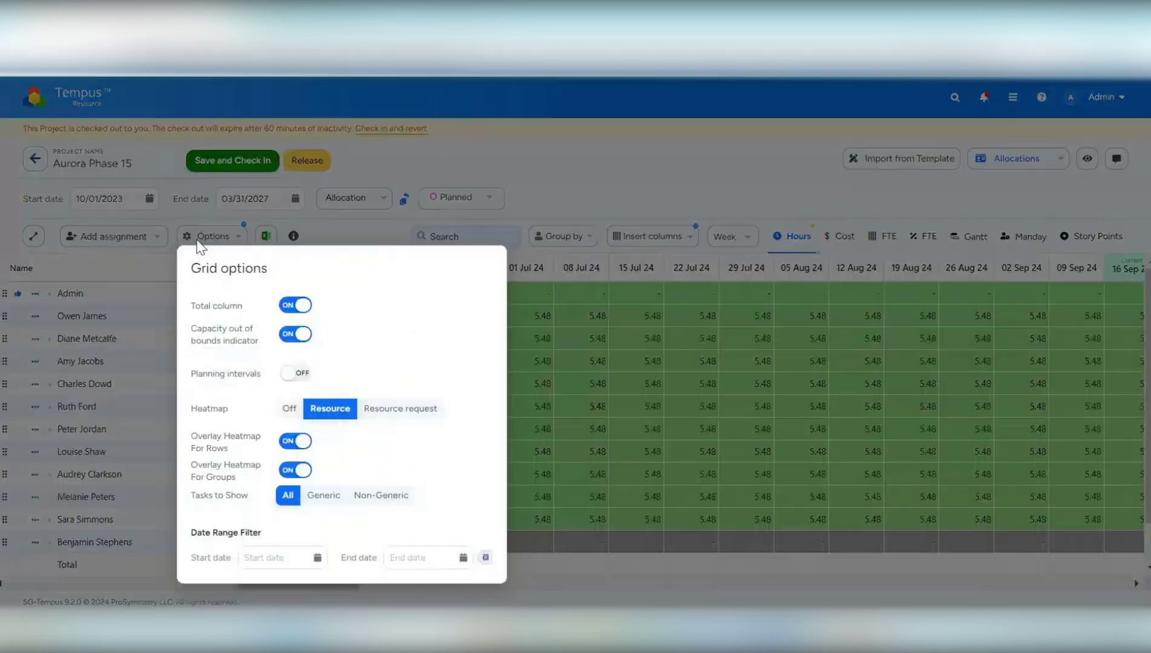
left_click(292, 374)
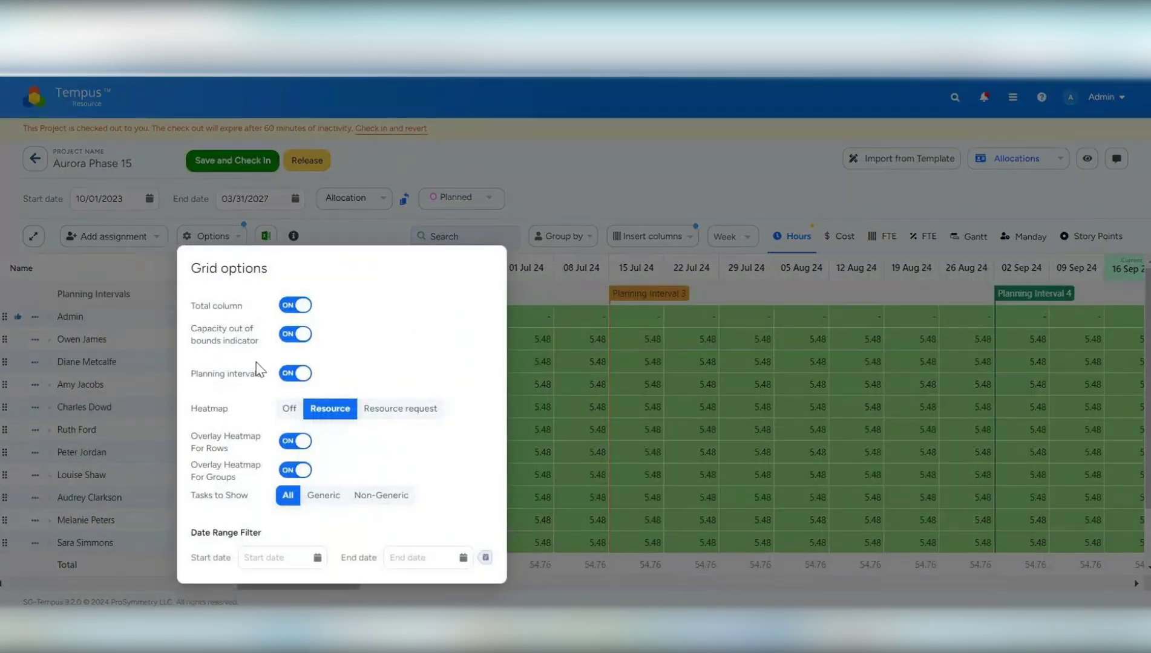
left_click(606, 195)
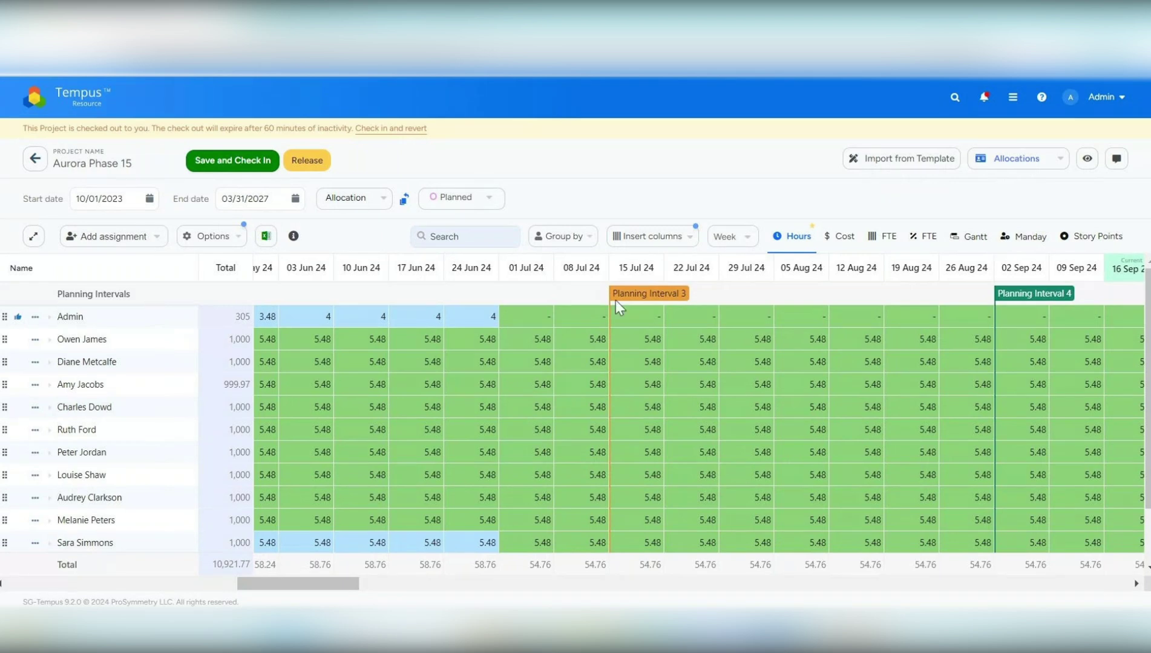
scroll(690, 303, "right", 6)
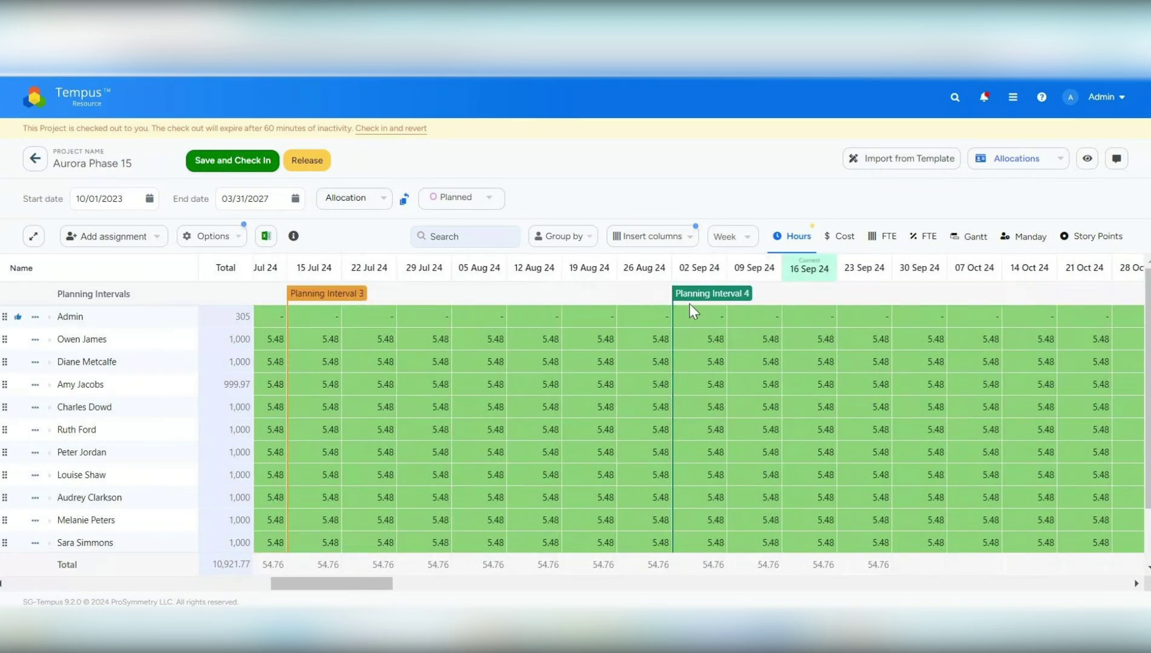
scroll(607, 296, "left", 3)
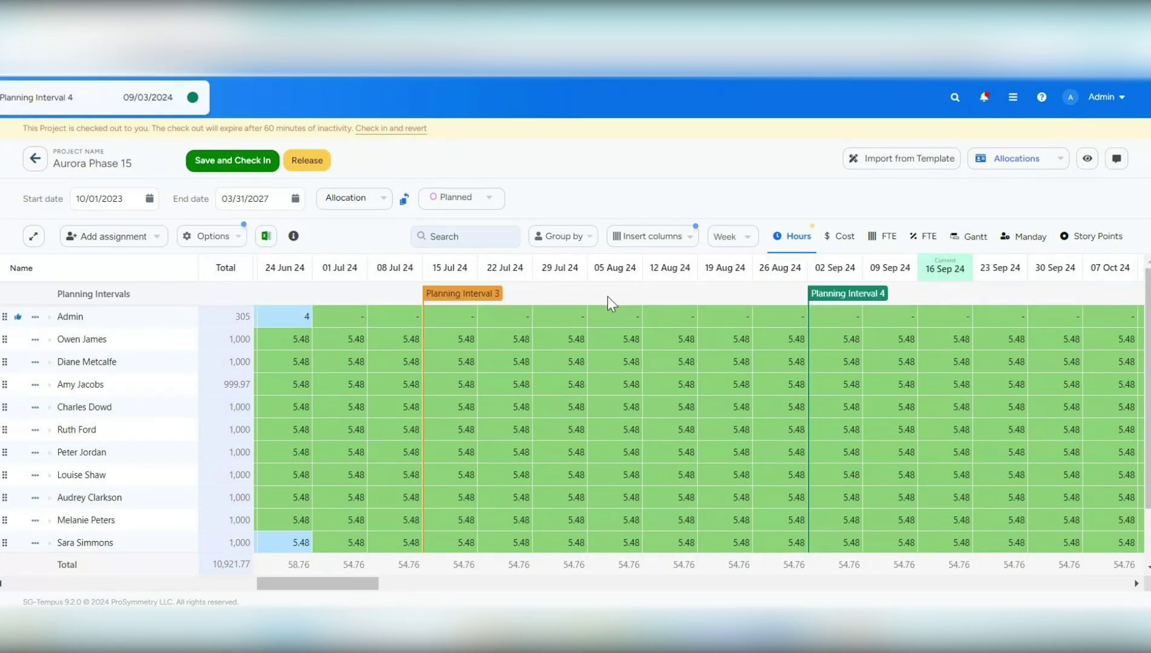
mouse_move(461, 299)
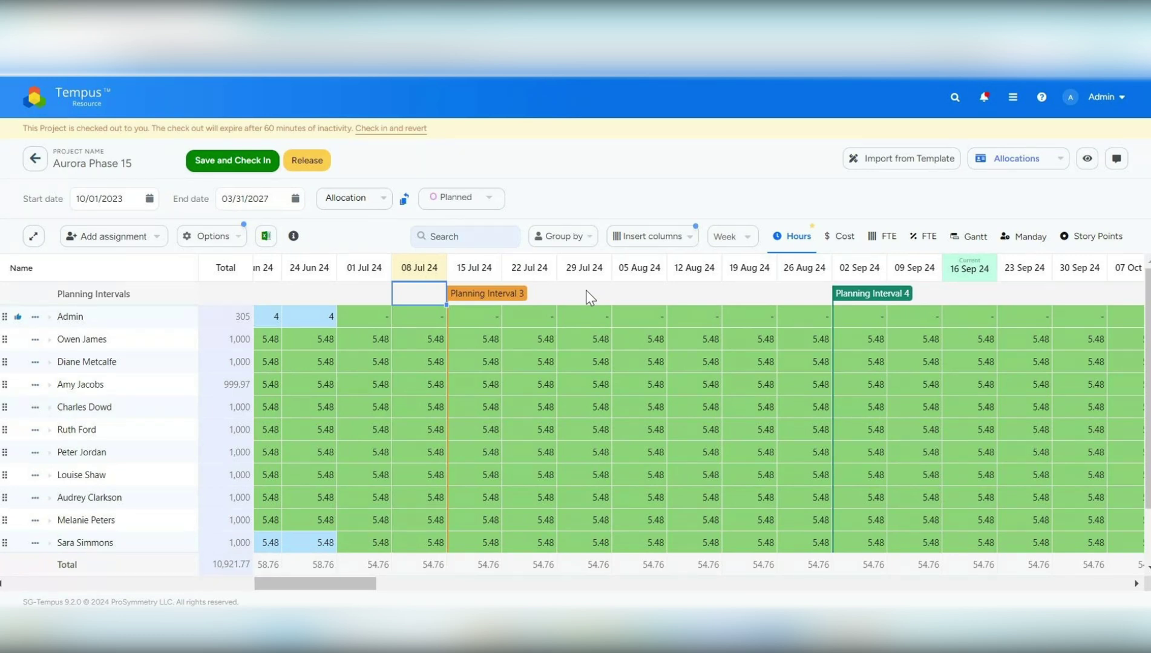
Turn off the display of planning intervals in the allocation grid.
left_click(221, 242)
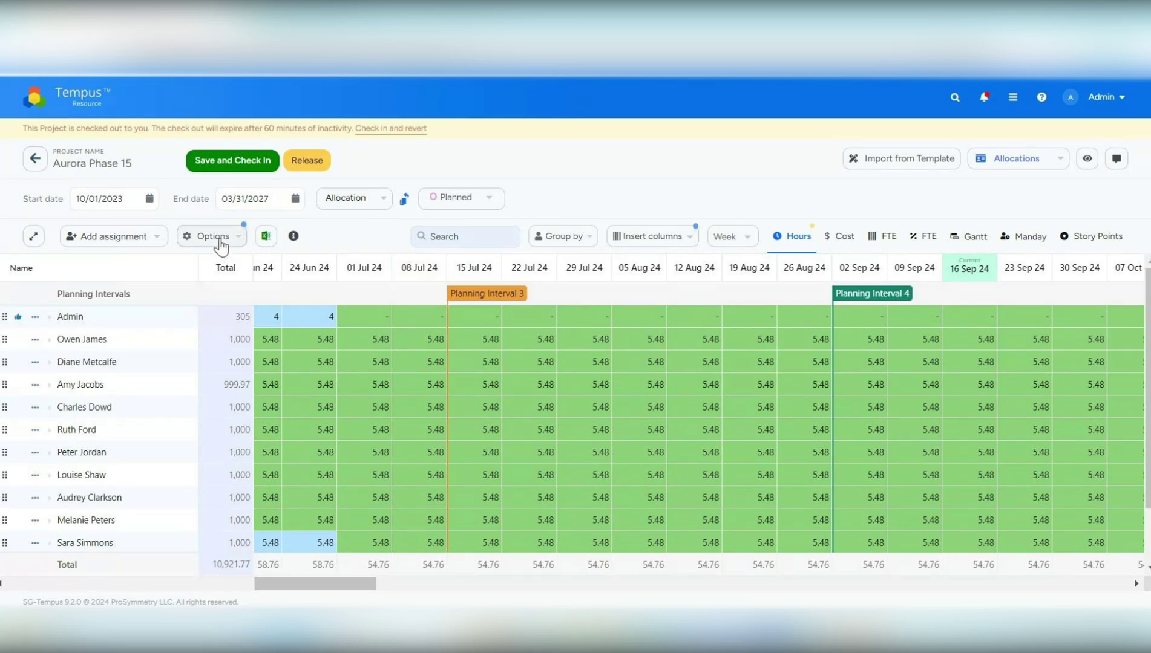
left_click(220, 239)
left_click(235, 381)
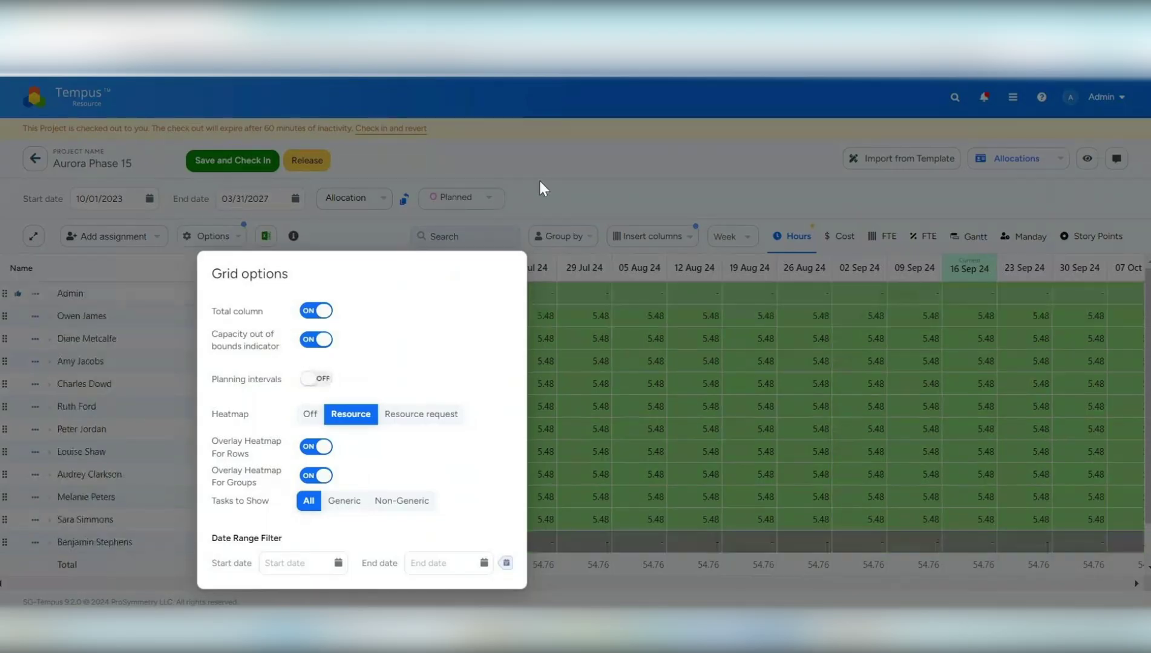
left_click(539, 181)
Add the team resource Team as a new assignment in the project's allocation grid.
scroll(201, 561, "down", 1)
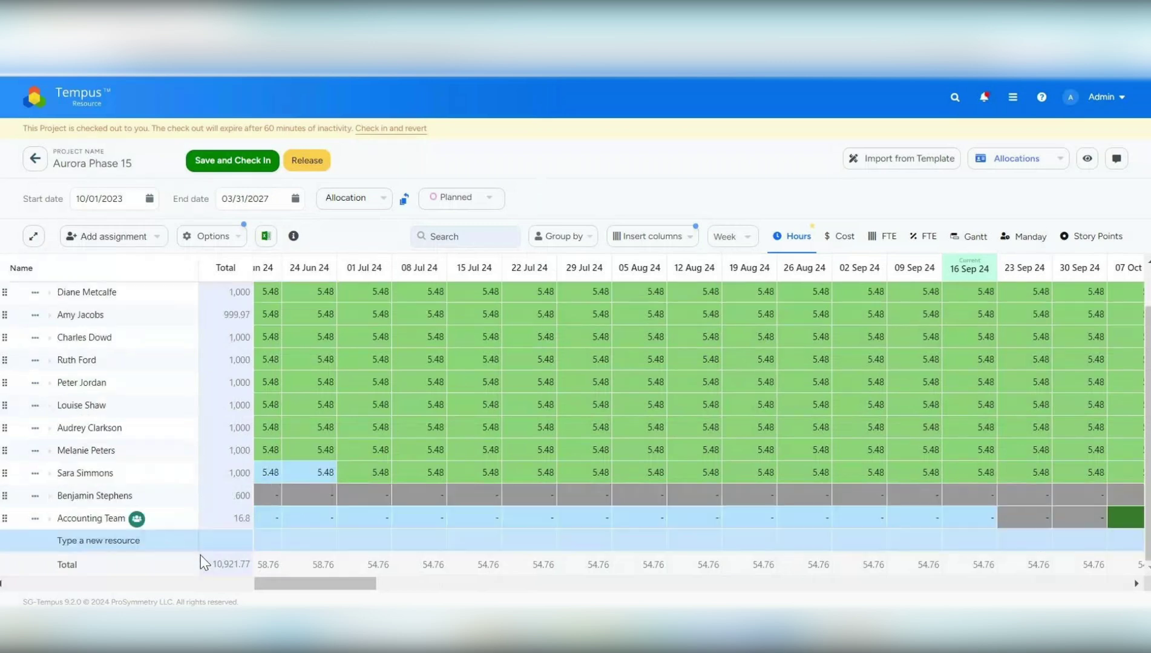
left_click(85, 544)
type("team")
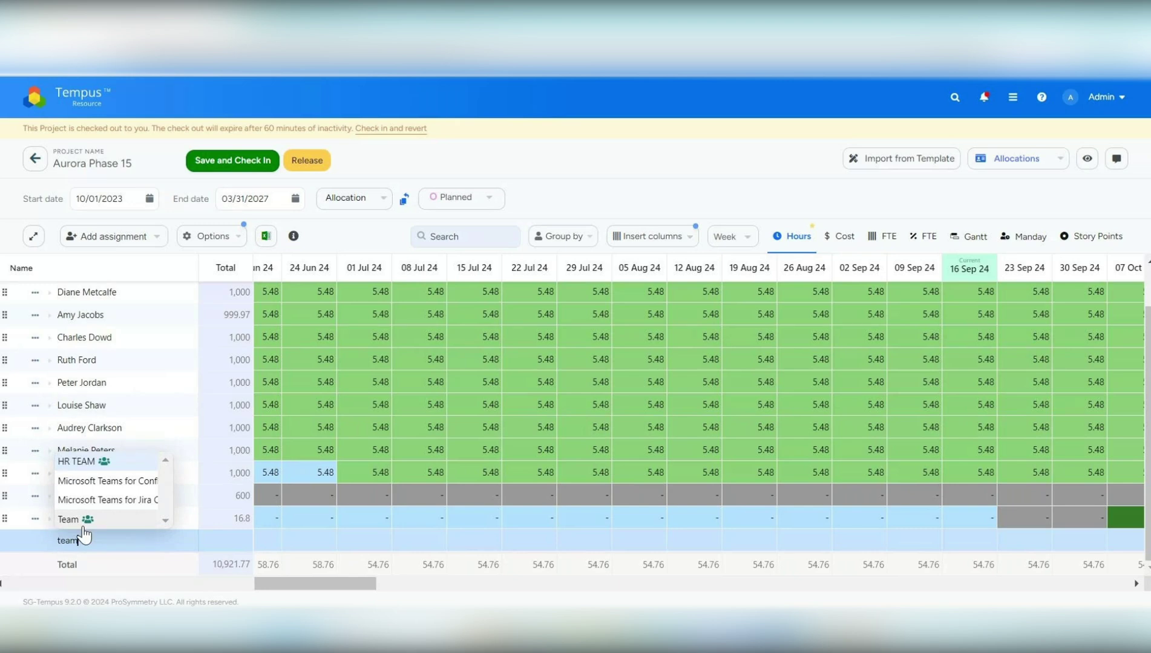
left_click(85, 534)
left_click(268, 519)
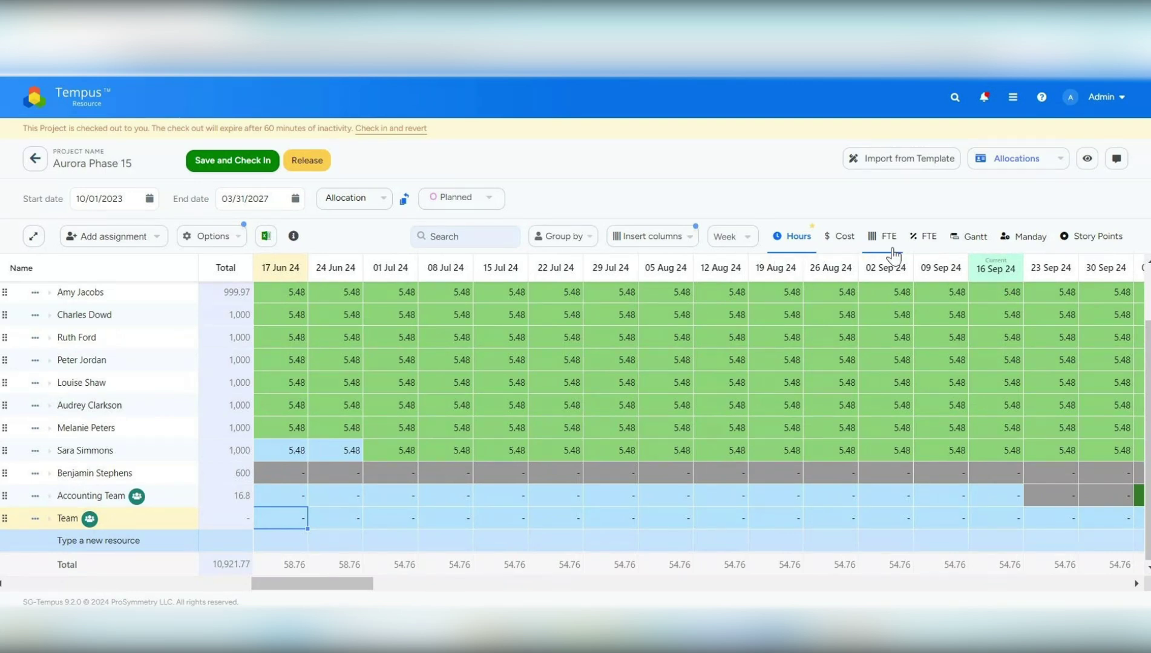
Compare the project's allocations in story points, hours and cost.
left_click(1097, 246)
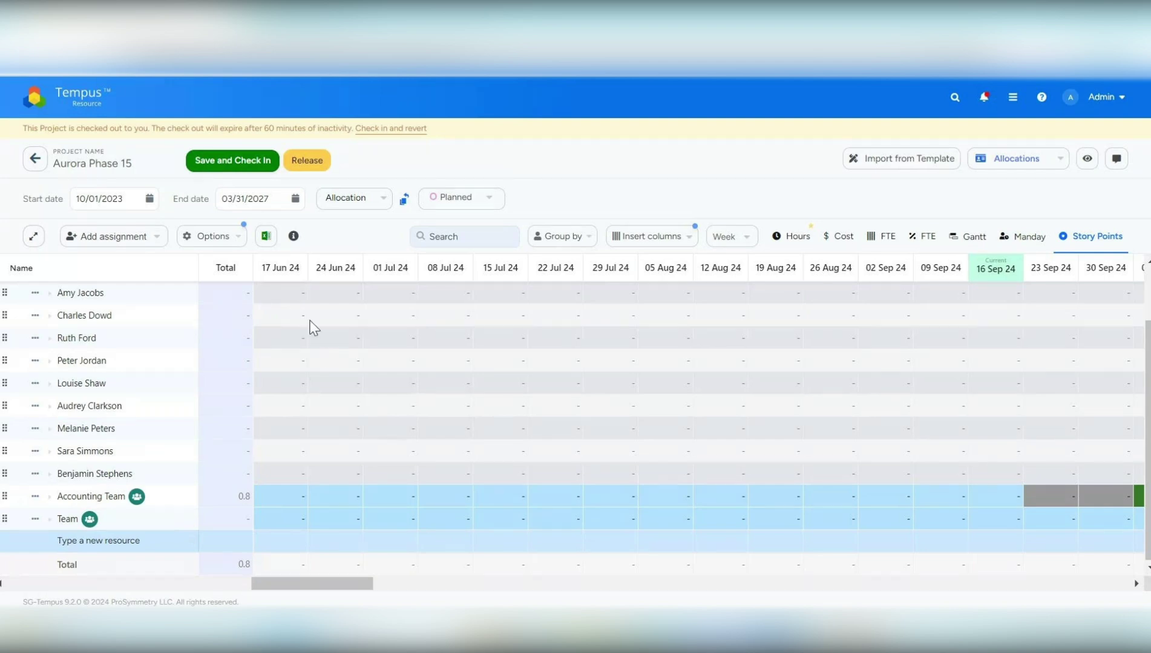
left_click(280, 293)
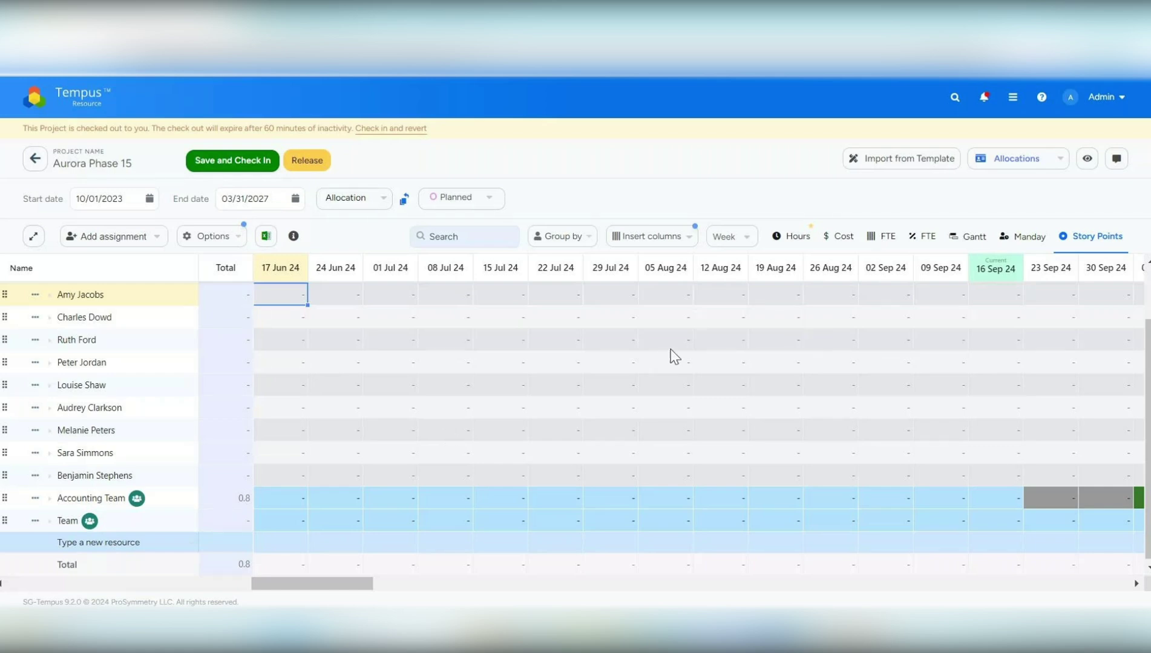
left_click(808, 242)
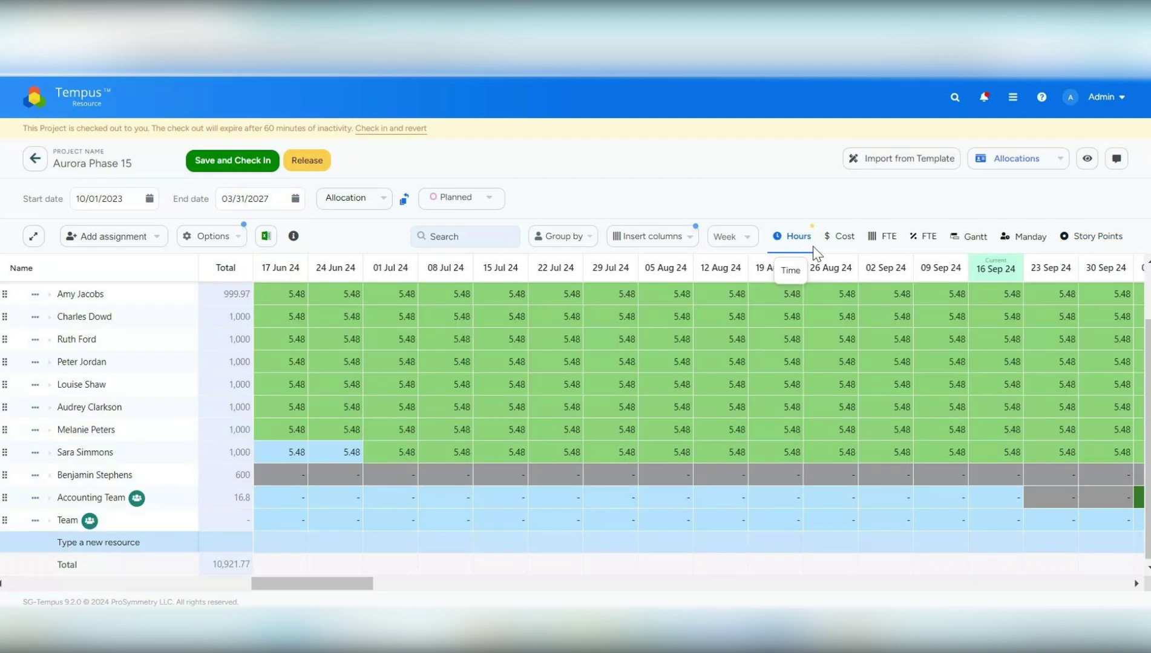
left_click(882, 237)
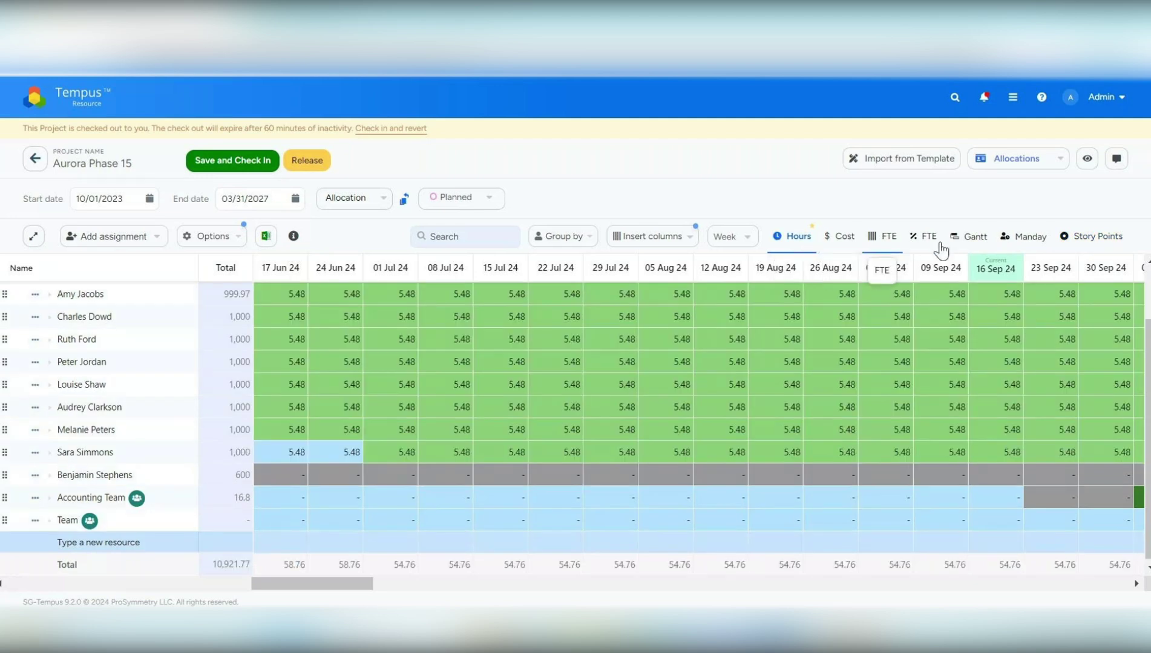
left_click(840, 245)
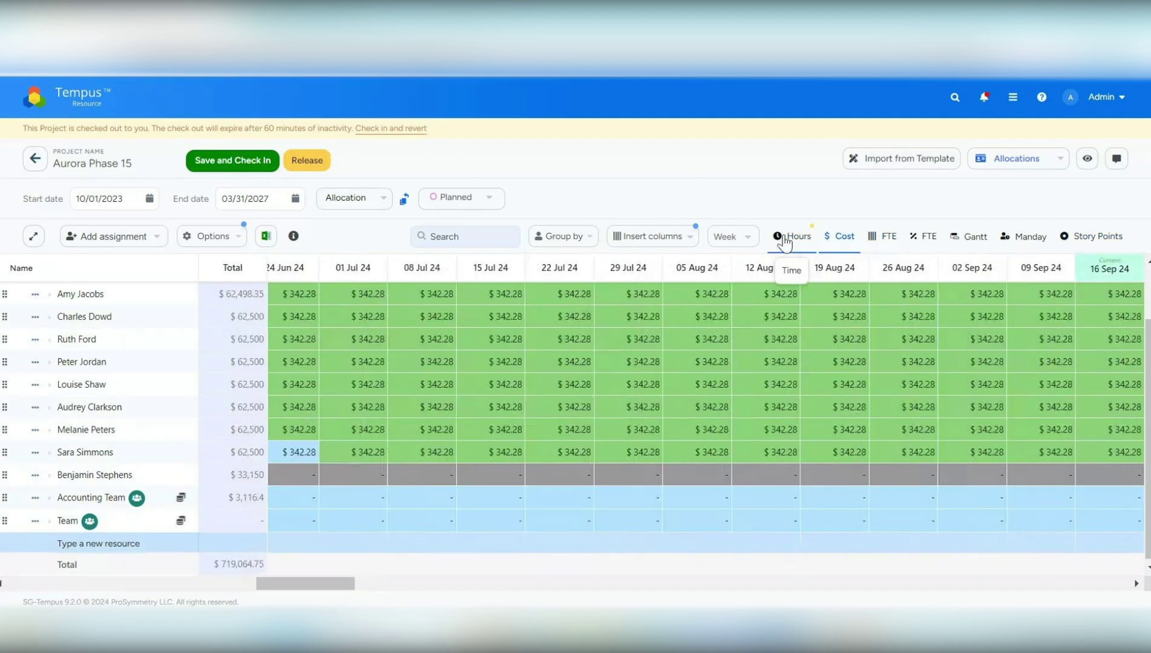
Show the allocations in hours and allocate 10 hours to Team for the week of 02 Sep 24.
left_click(785, 241)
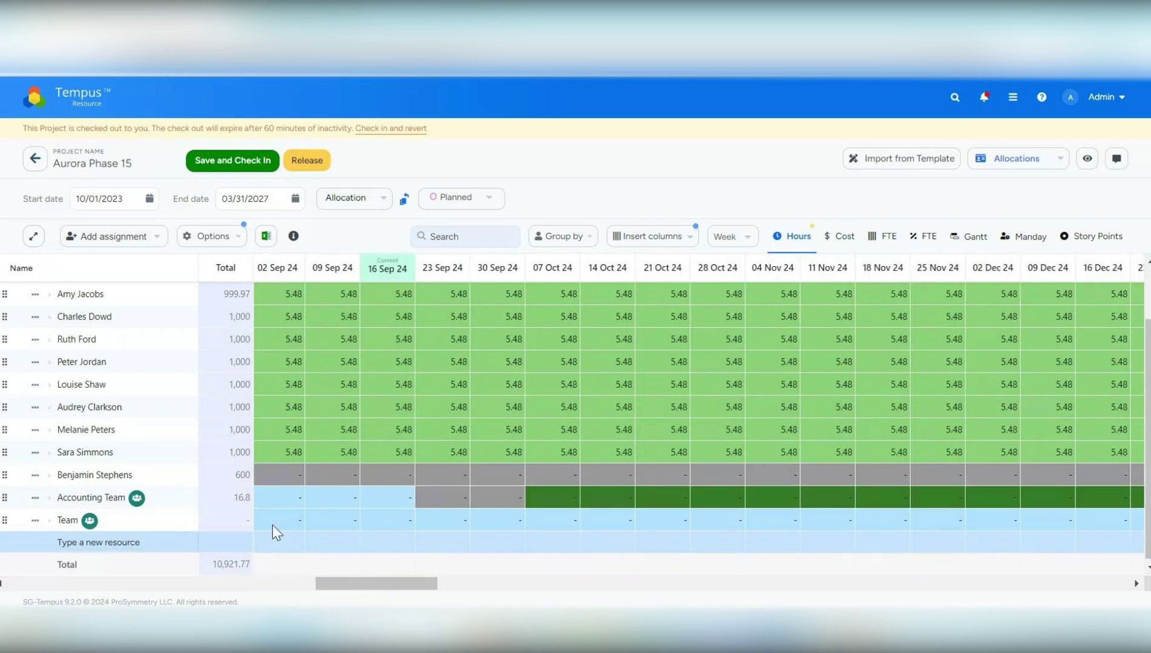
left_click(273, 521)
type("10")
key("Return")
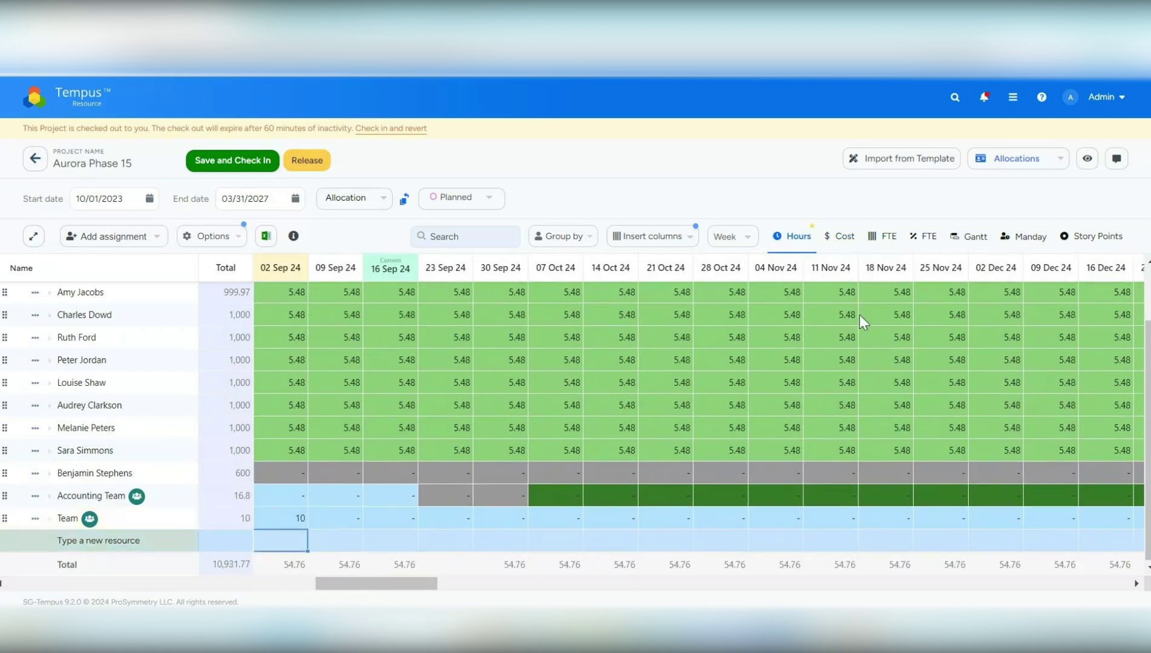
Show the allocations in story points, and save and check in the Aurora Phase 15 project.
left_click(1091, 237)
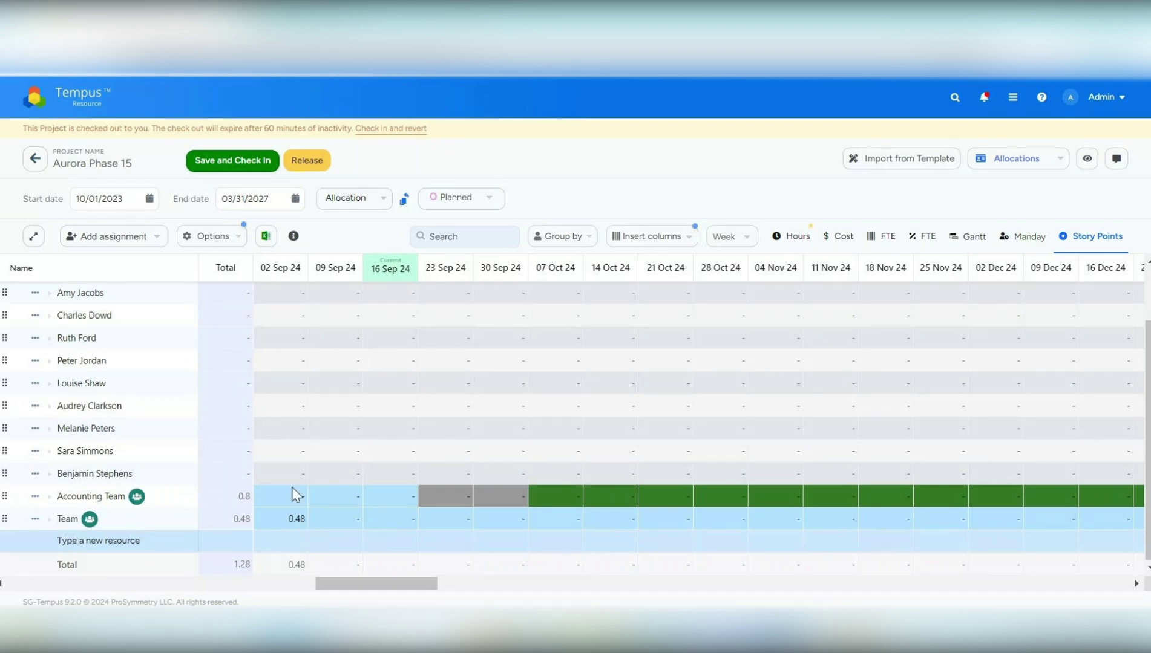
left_click(231, 172)
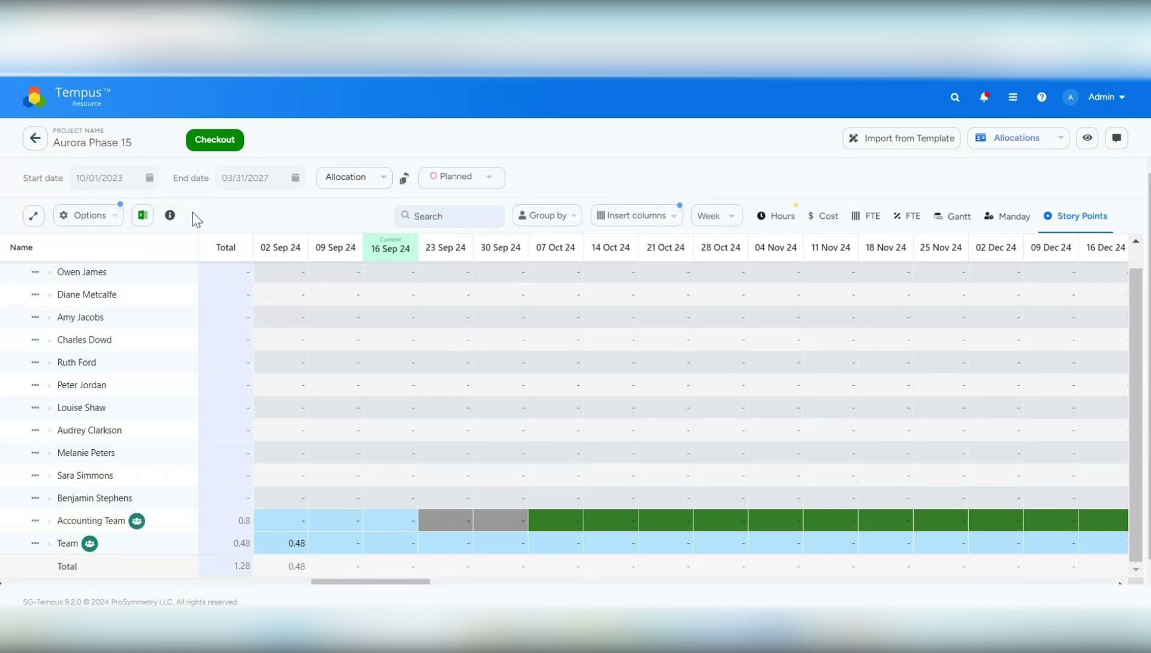
Leave the project, go to Attribute Management in the admin settings, and filter the project attributes to the Selection type.
left_click(31, 145)
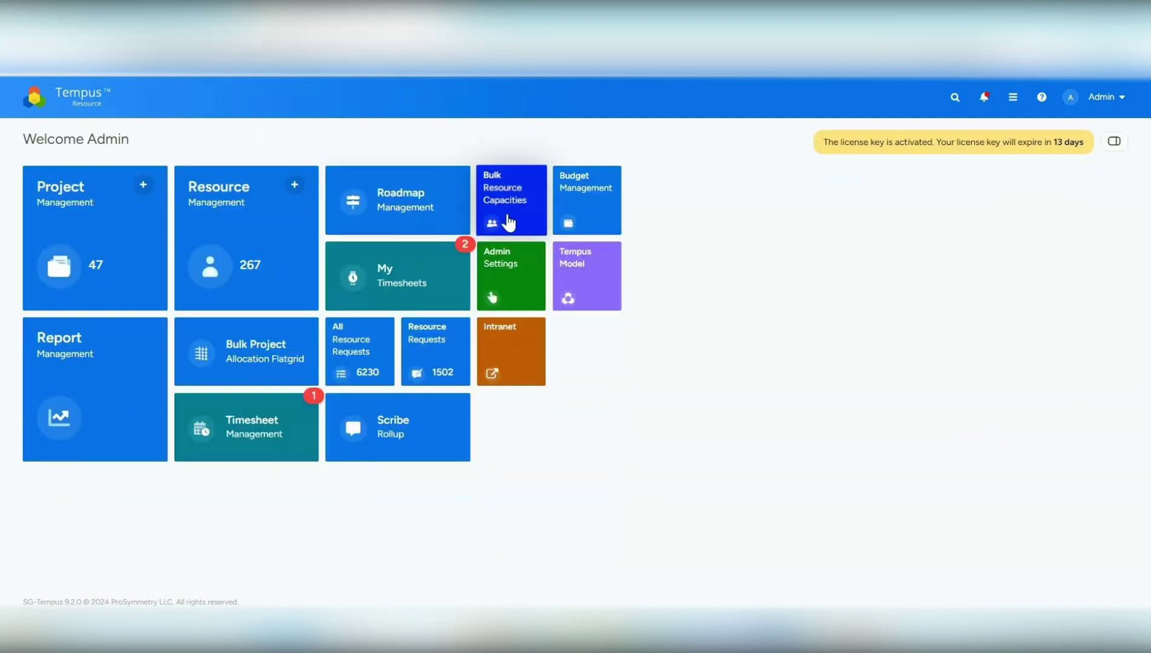
left_click(501, 268)
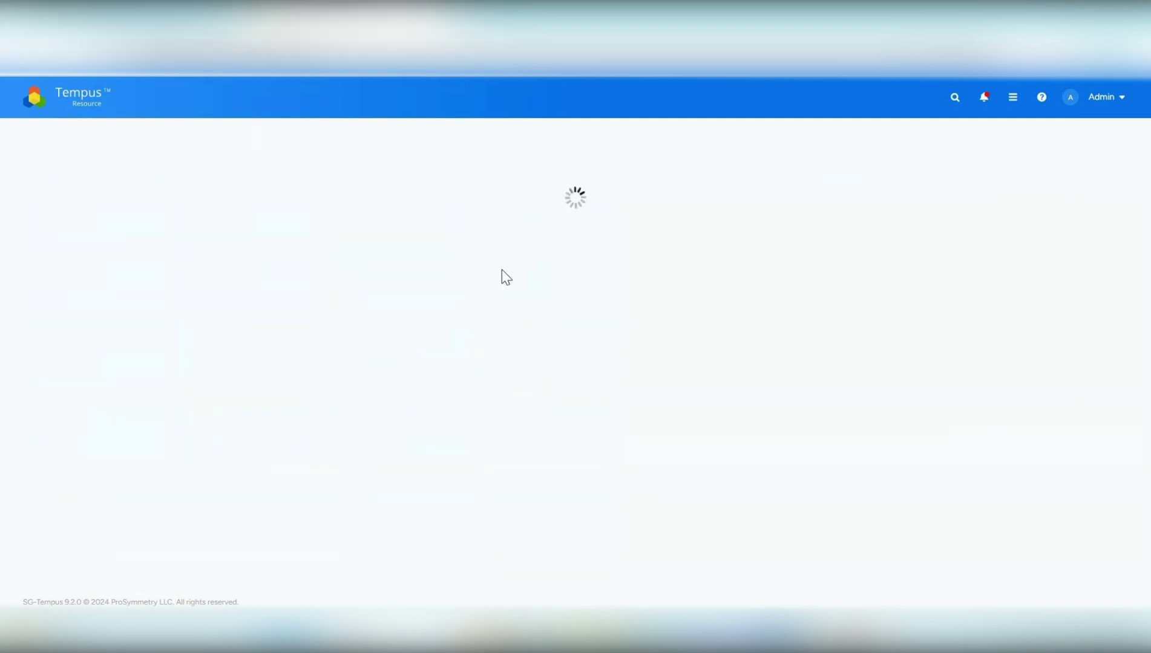
left_click(414, 228)
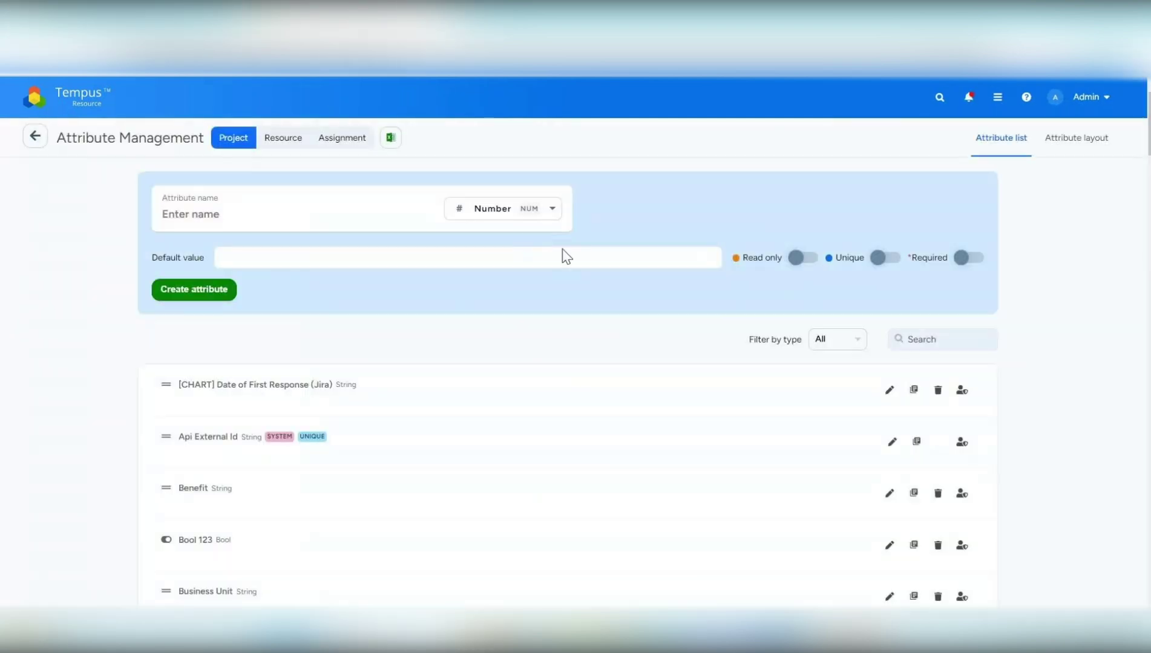
left_click(837, 339)
scroll(859, 484, "down", 4)
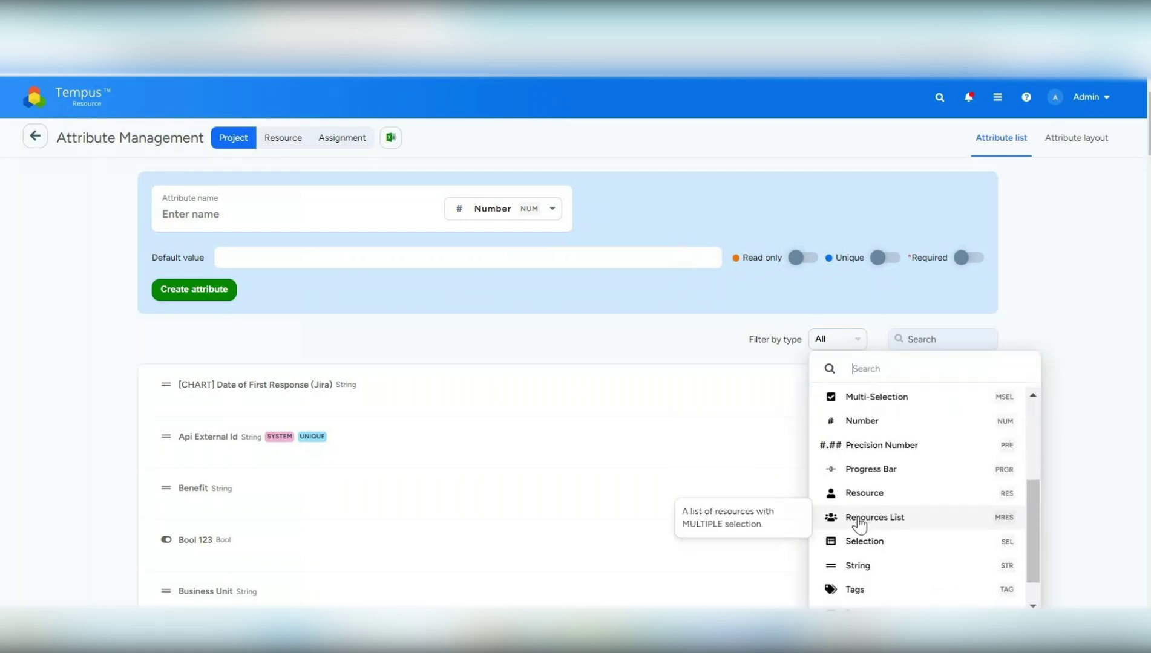
left_click(856, 509)
scroll(501, 532, "down", 2)
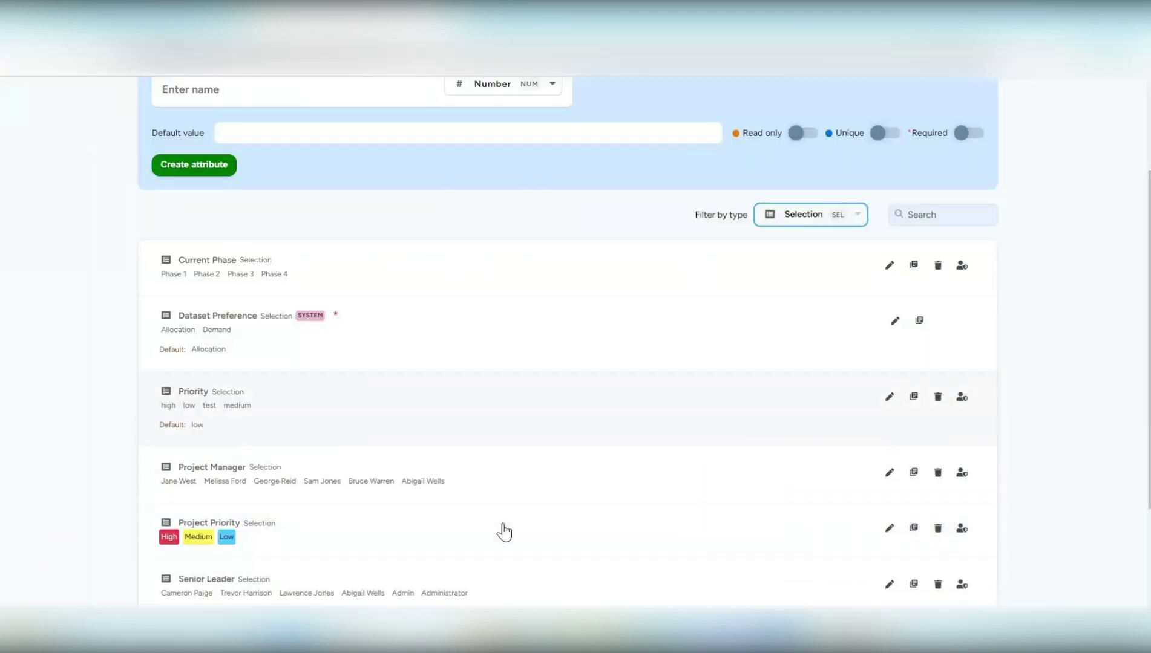
Edit the Priority attribute and give its value high a blue background color.
left_click(888, 380)
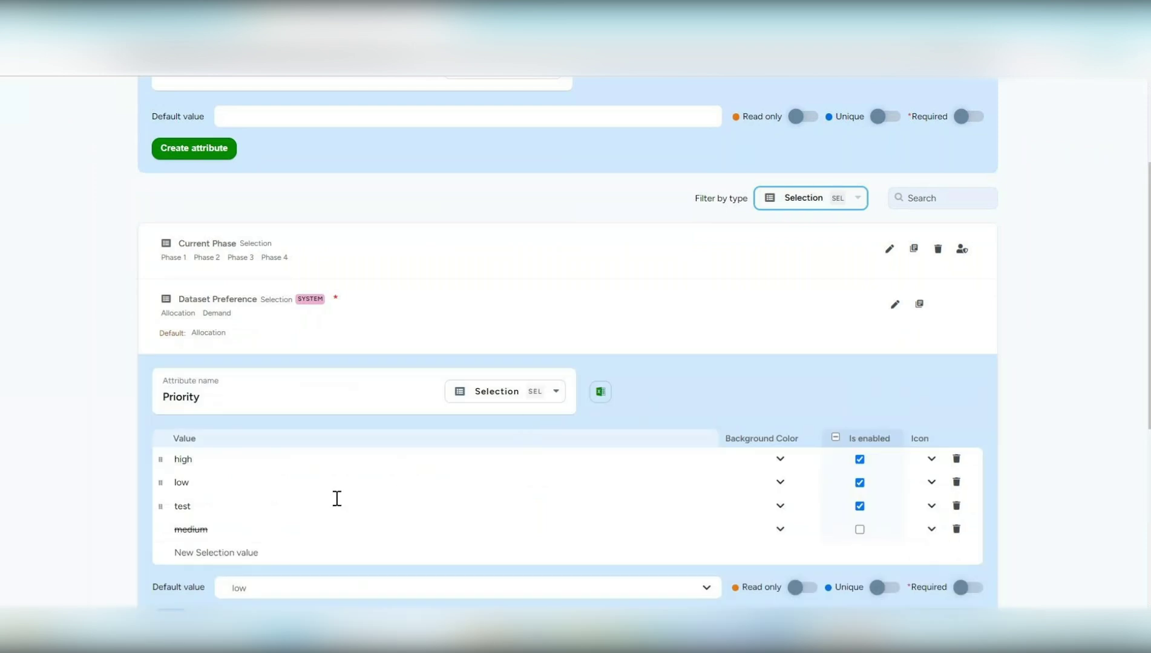
scroll(369, 145, "up", 1)
scroll(367, 154, "down", 2)
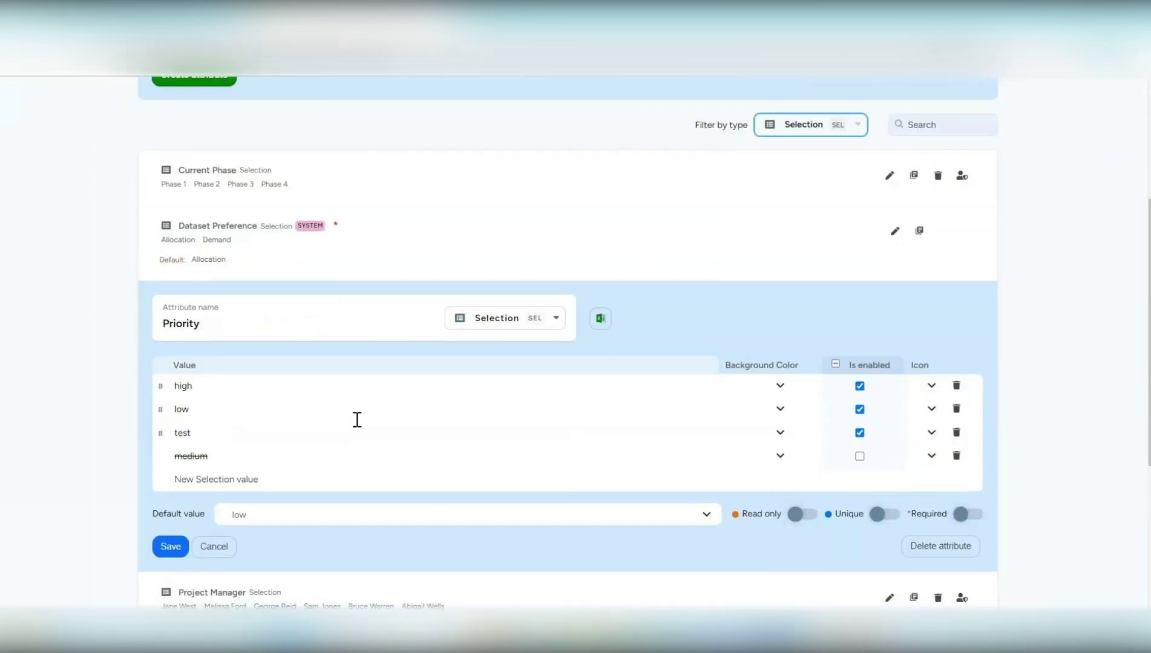
left_click(783, 389)
left_click(807, 395)
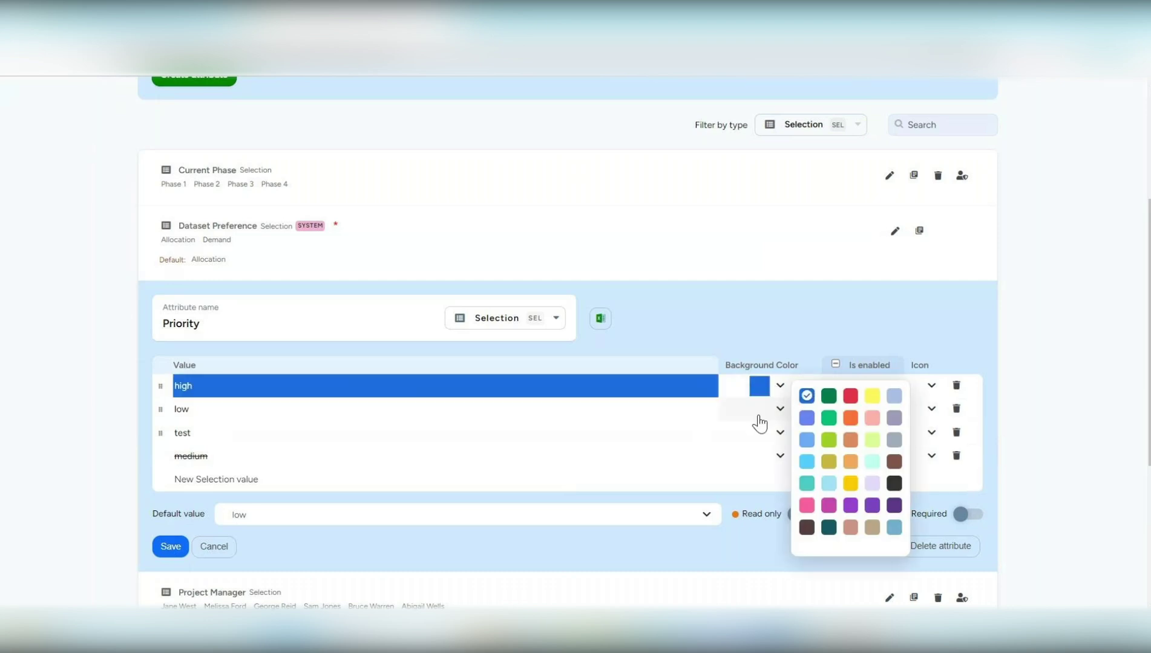
Give the Priority attribute's value low a lime green background color and save the attribute.
left_click(785, 425)
left_click(780, 410)
left_click(807, 457)
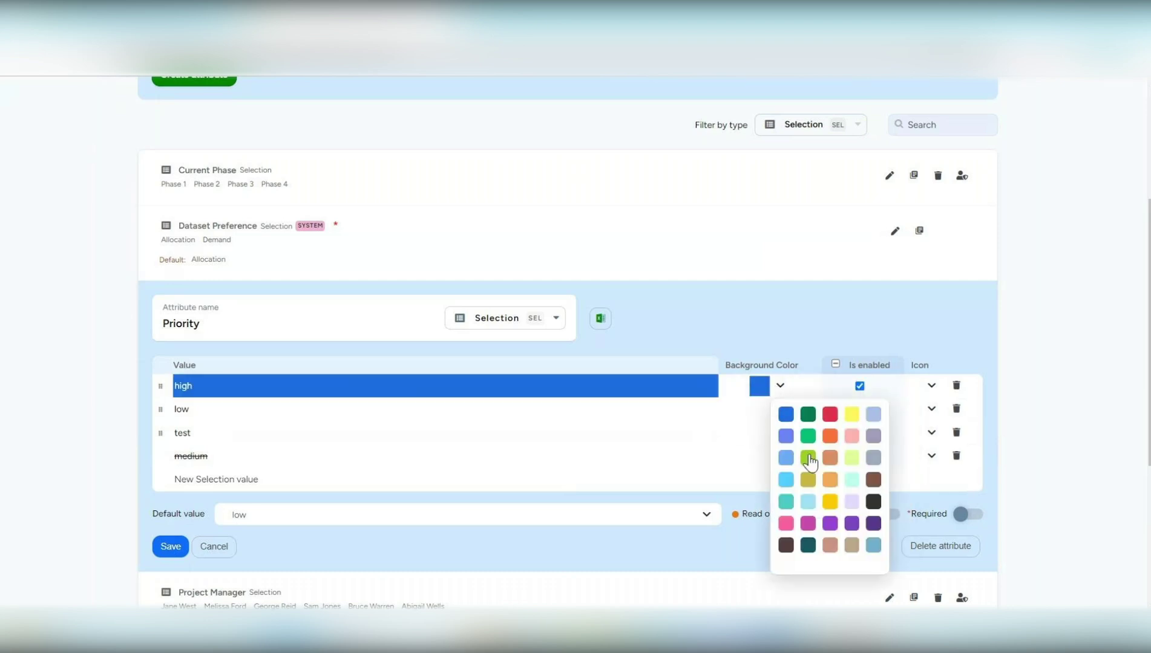
left_click(675, 437)
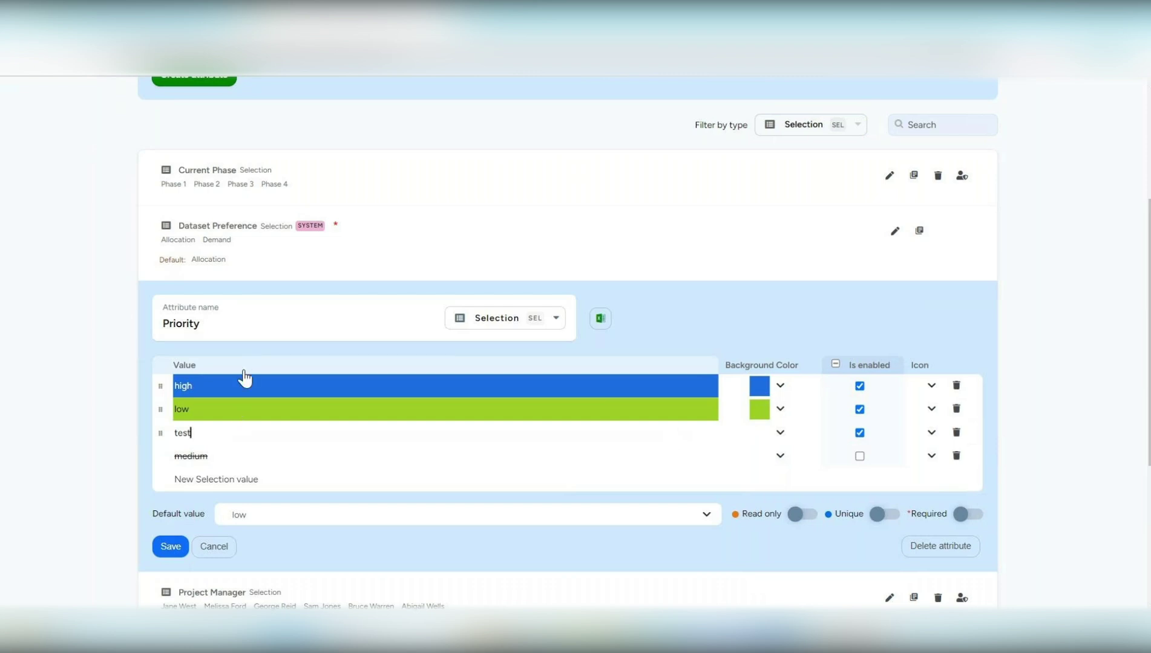
left_click(171, 548)
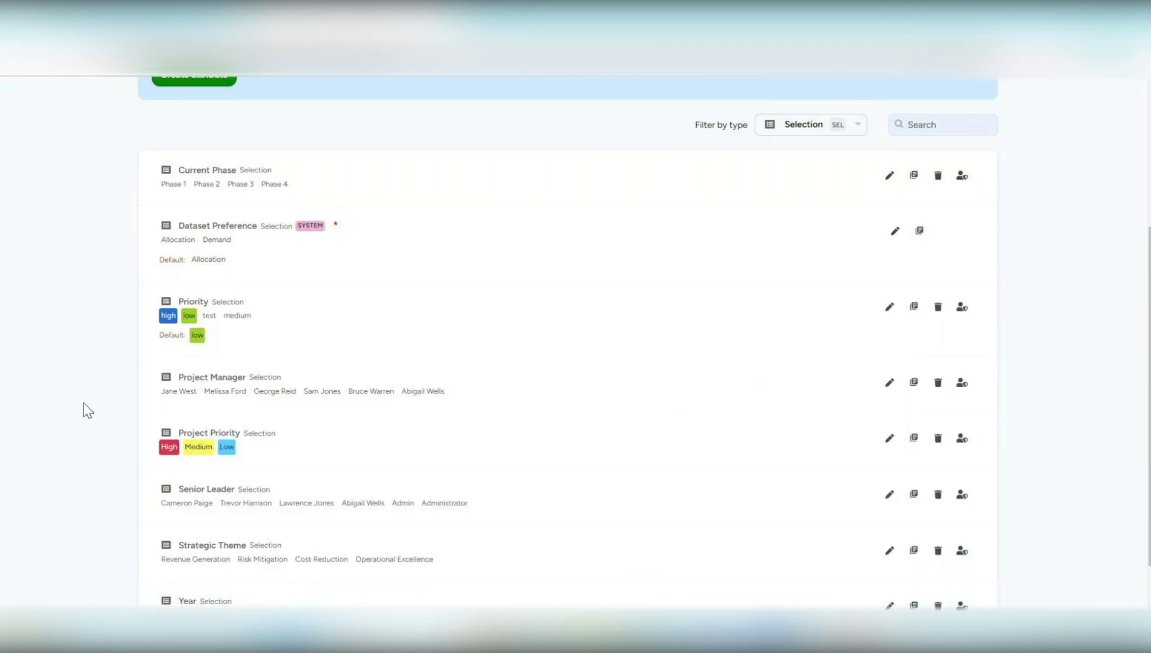
scroll(85, 403, "up", 2)
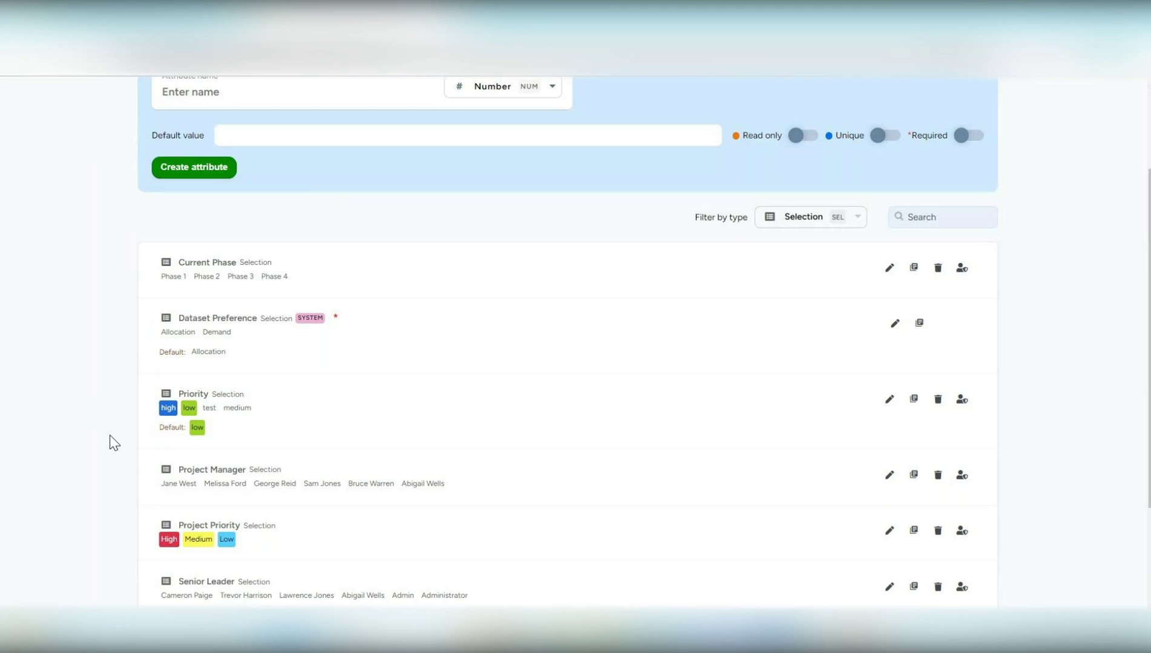
scroll(112, 443, "up", 3)
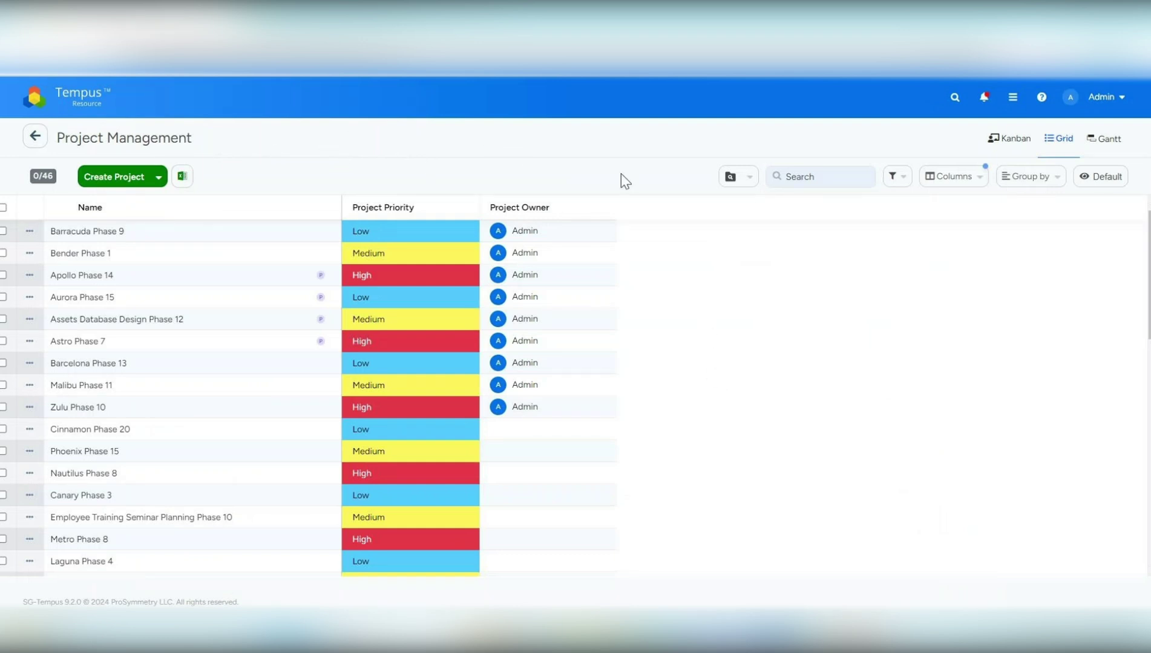
View only the owned projects in Project Management with the My Projects quick filter, and clear the filter.
left_click(742, 182)
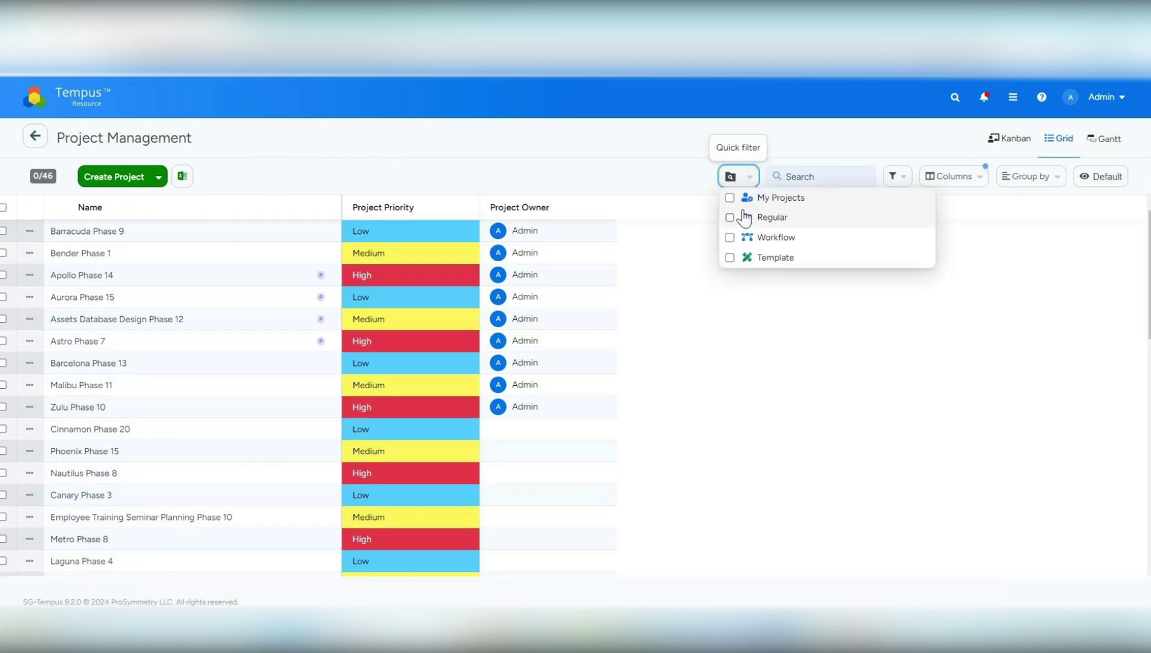
left_click(733, 204)
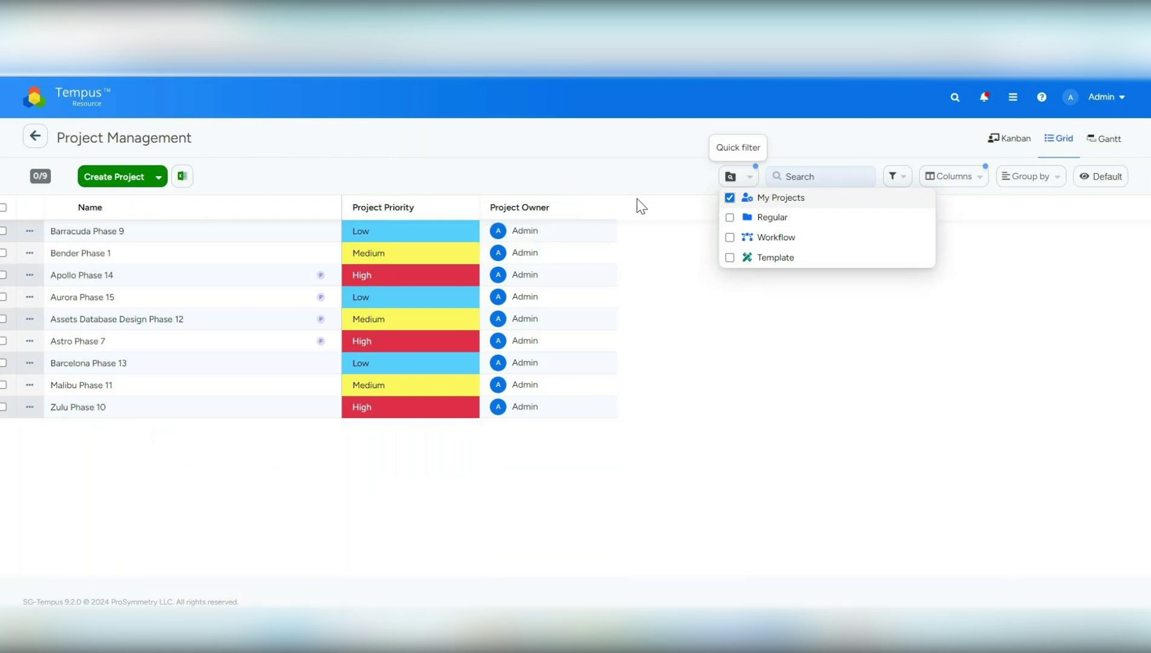
left_click(730, 198)
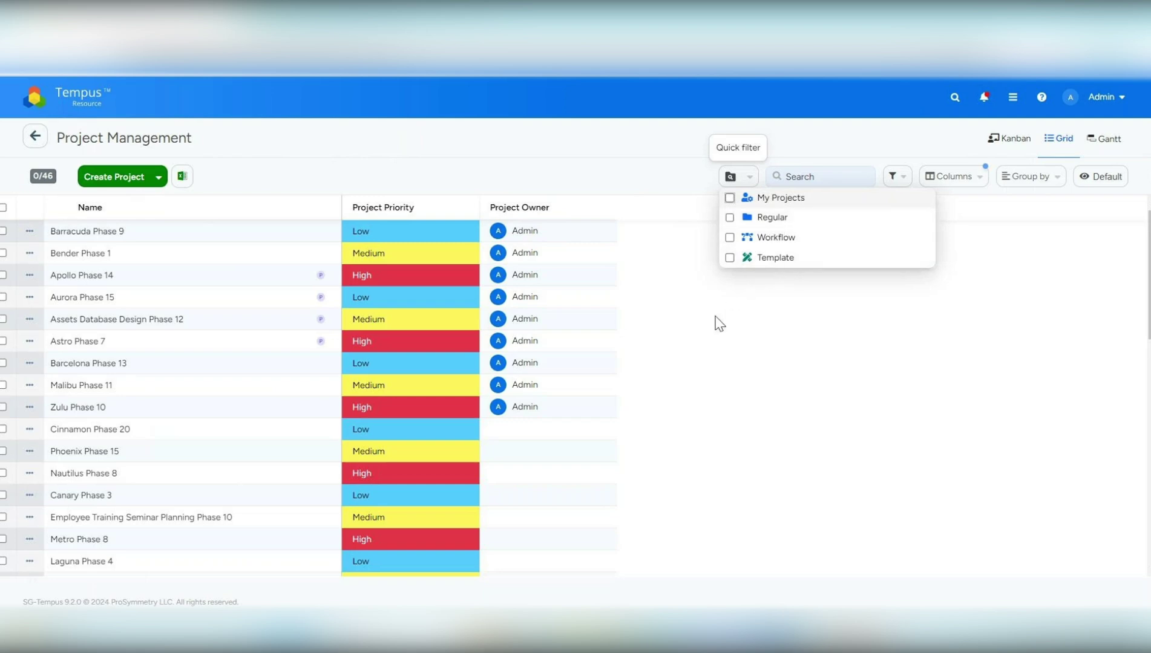
left_click(693, 301)
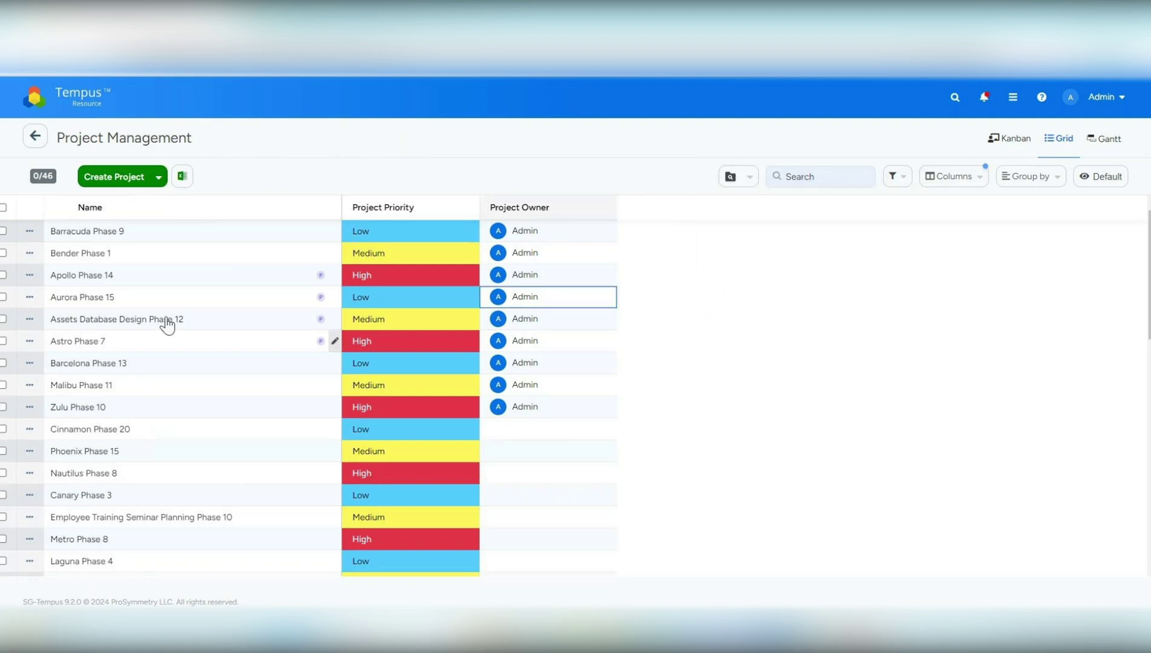
Try out the shift options for Astro Phase 7 with Shift schedule turned on, and close them without shifting the project.
left_click(31, 341)
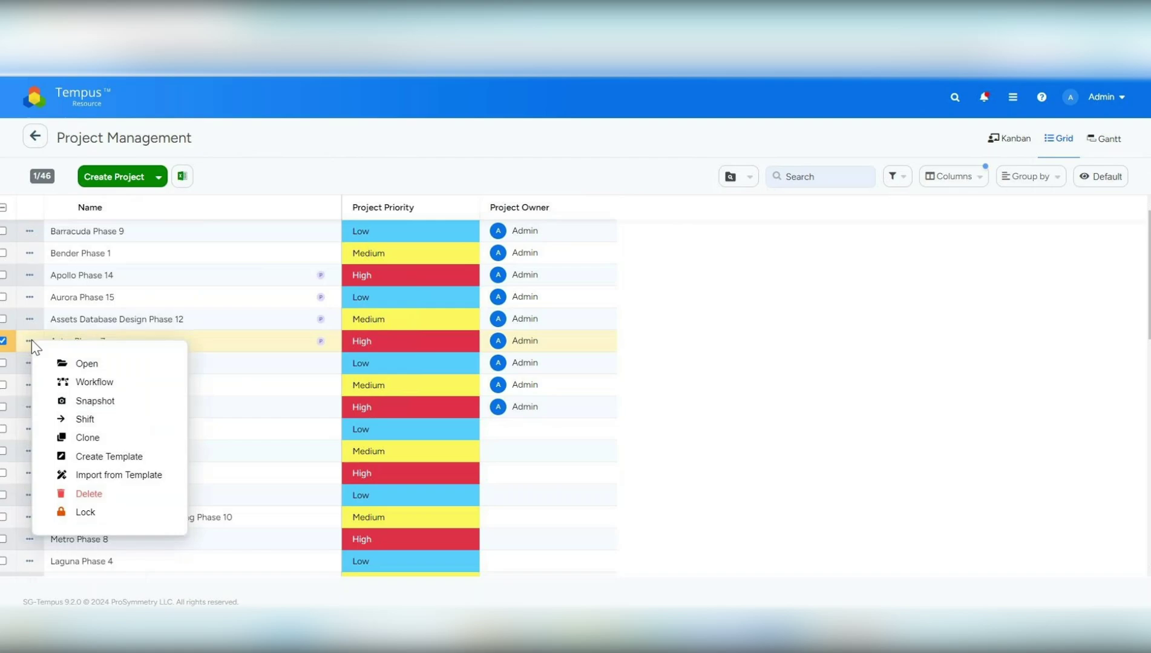
left_click(62, 428)
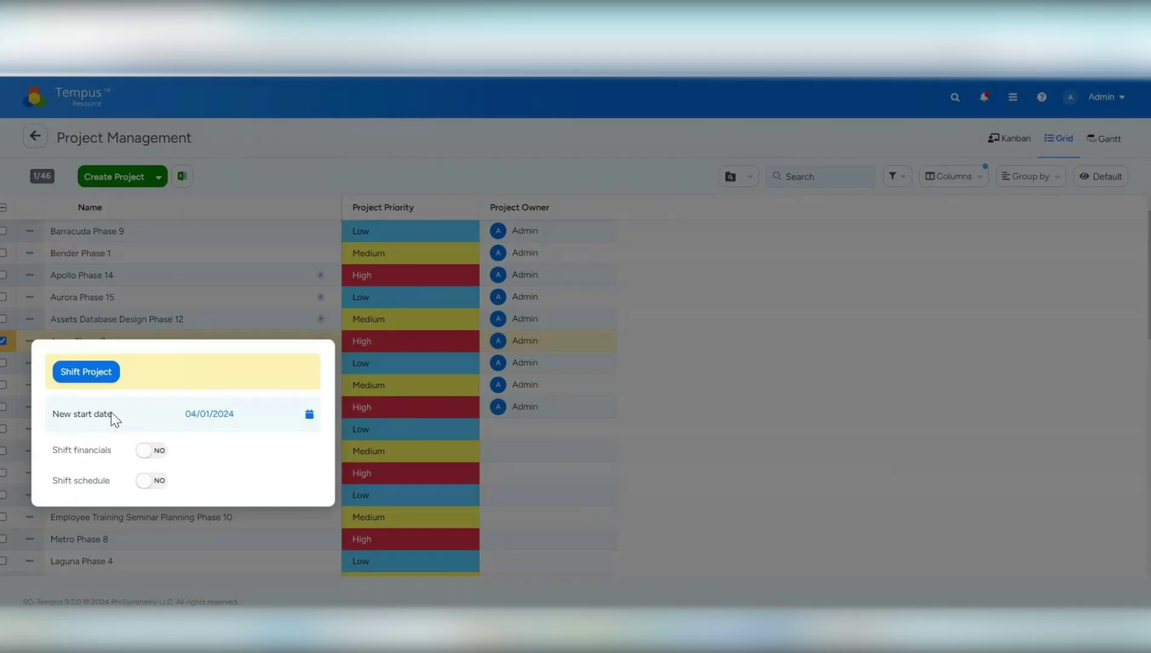
left_click(152, 481)
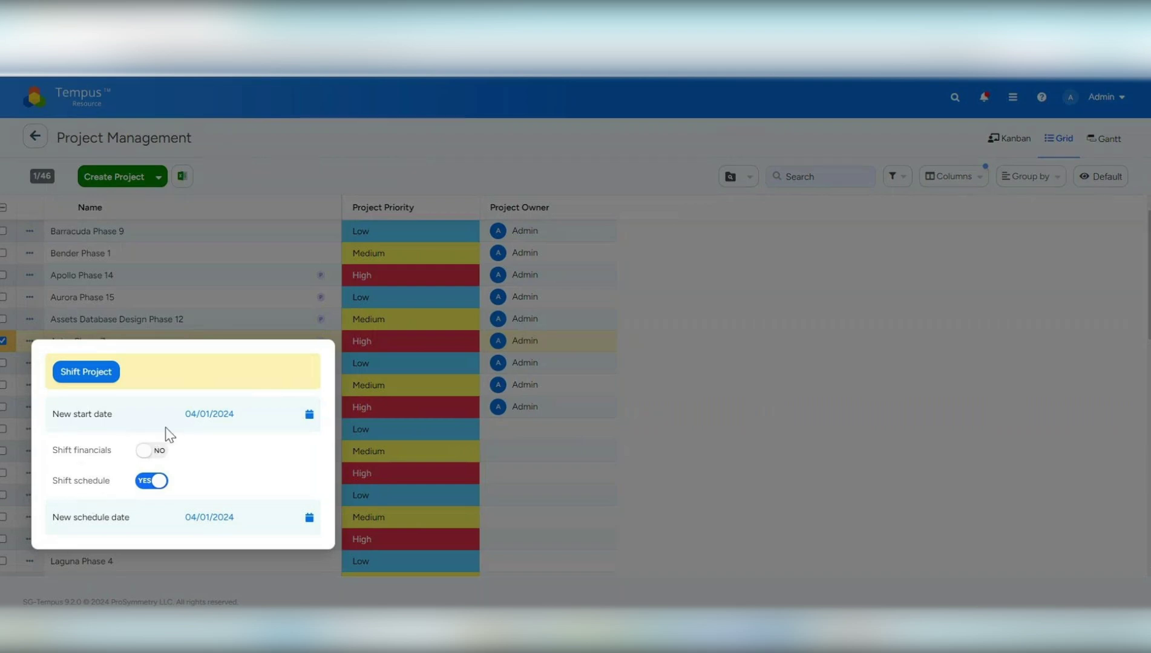
left_click(704, 416)
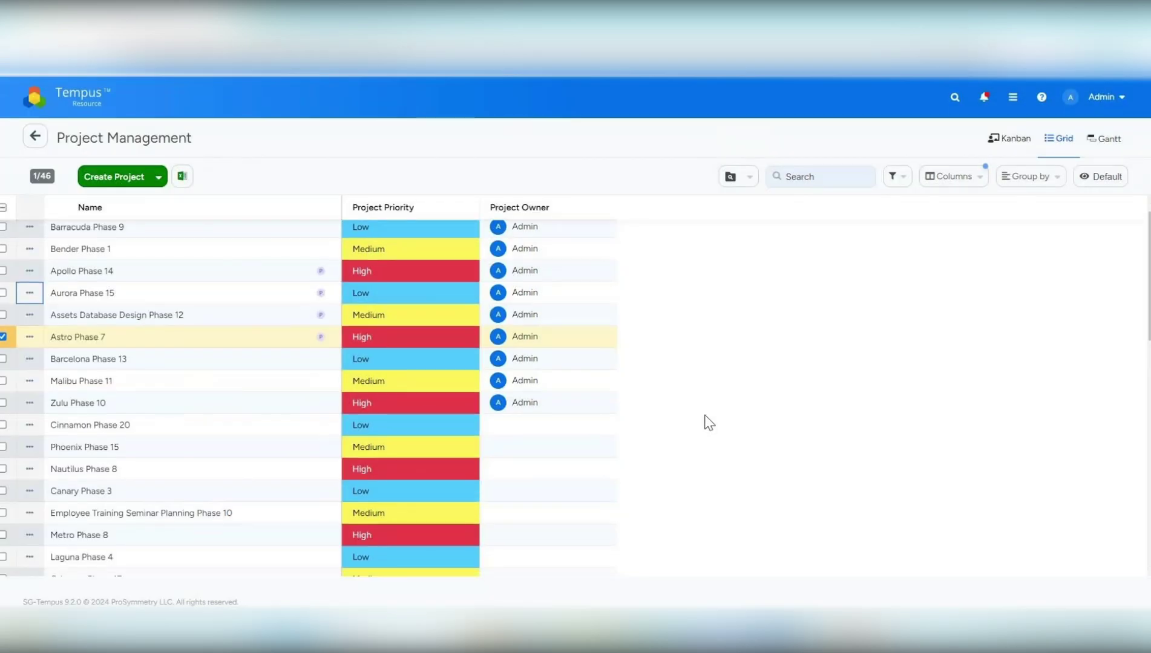
Go to the Bulk Project Allocation Flatgrid, turn on planning intervals, and review them across the 2024 months.
left_click(74, 117)
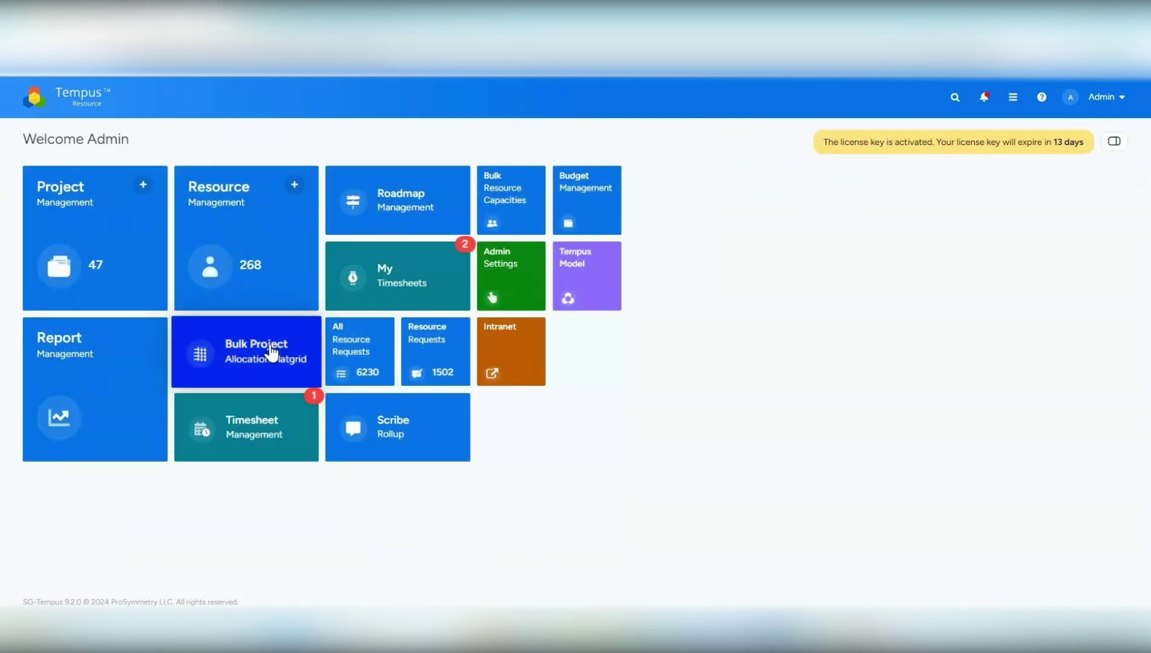
left_click(245, 366)
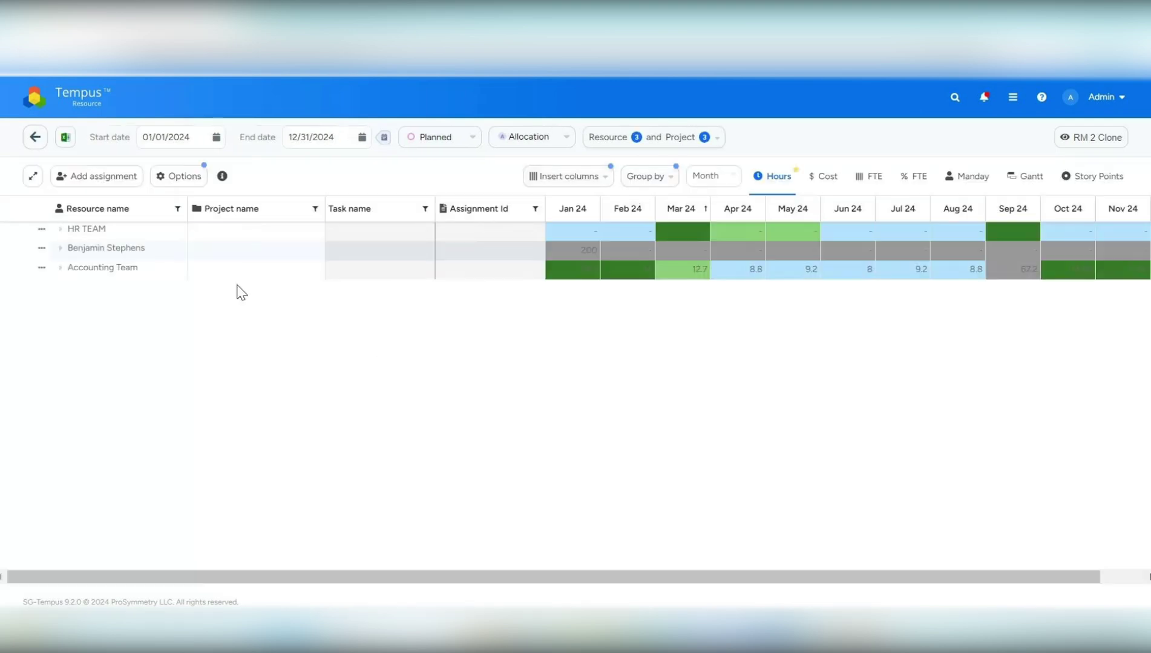
left_click(184, 177)
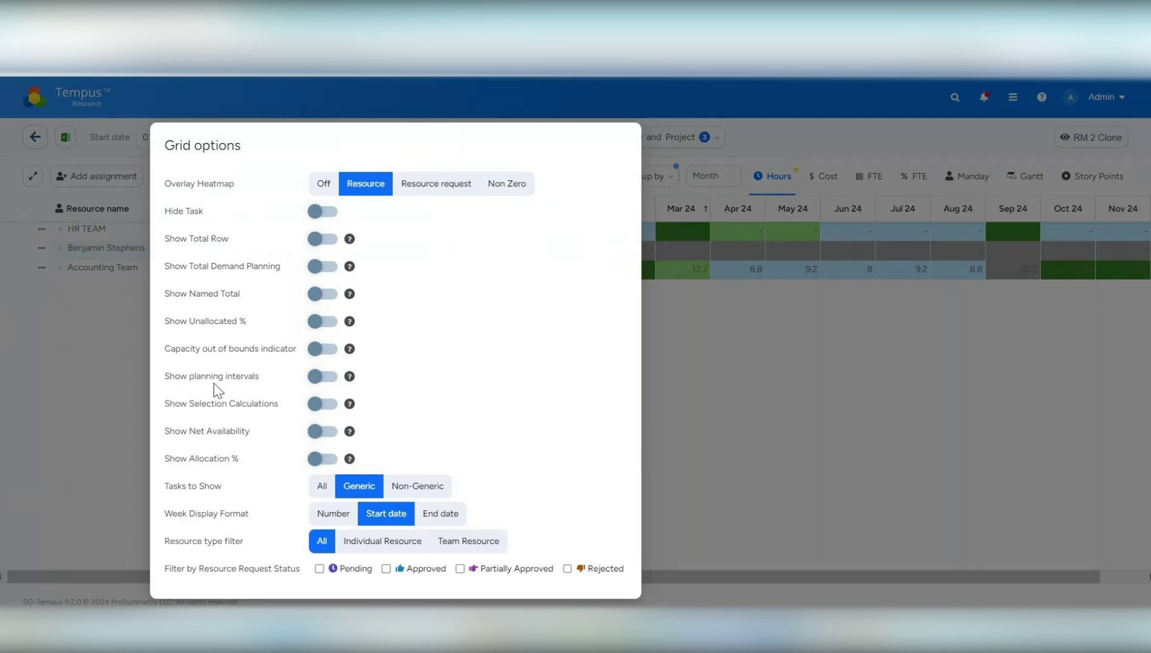
left_click(317, 380)
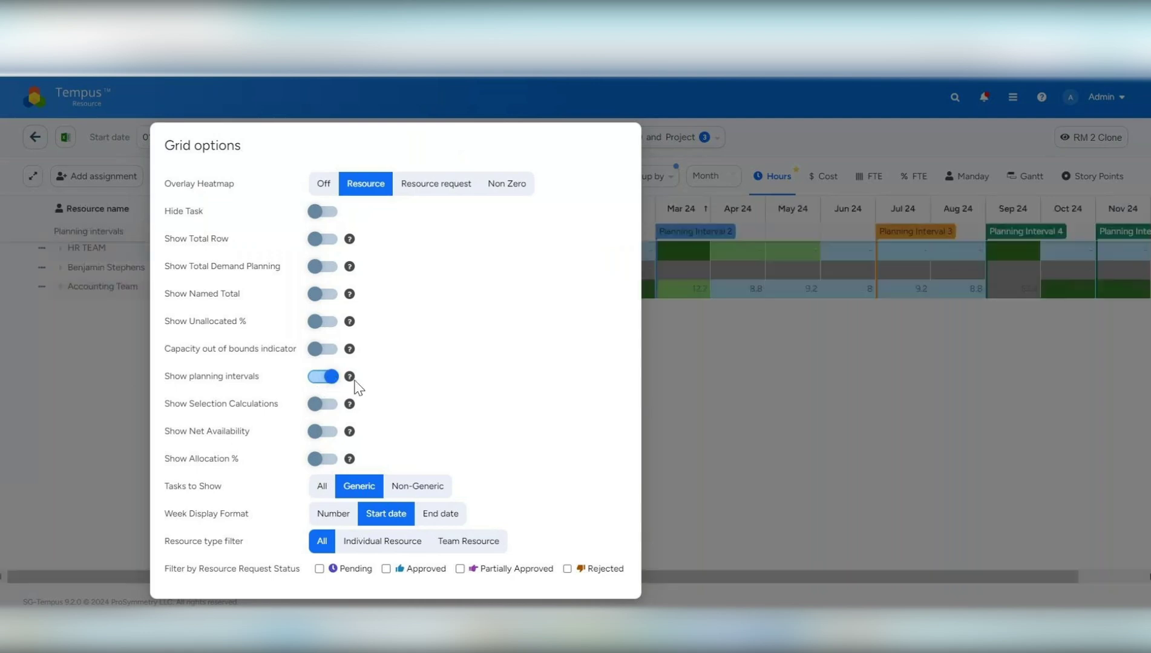
left_click(727, 345)
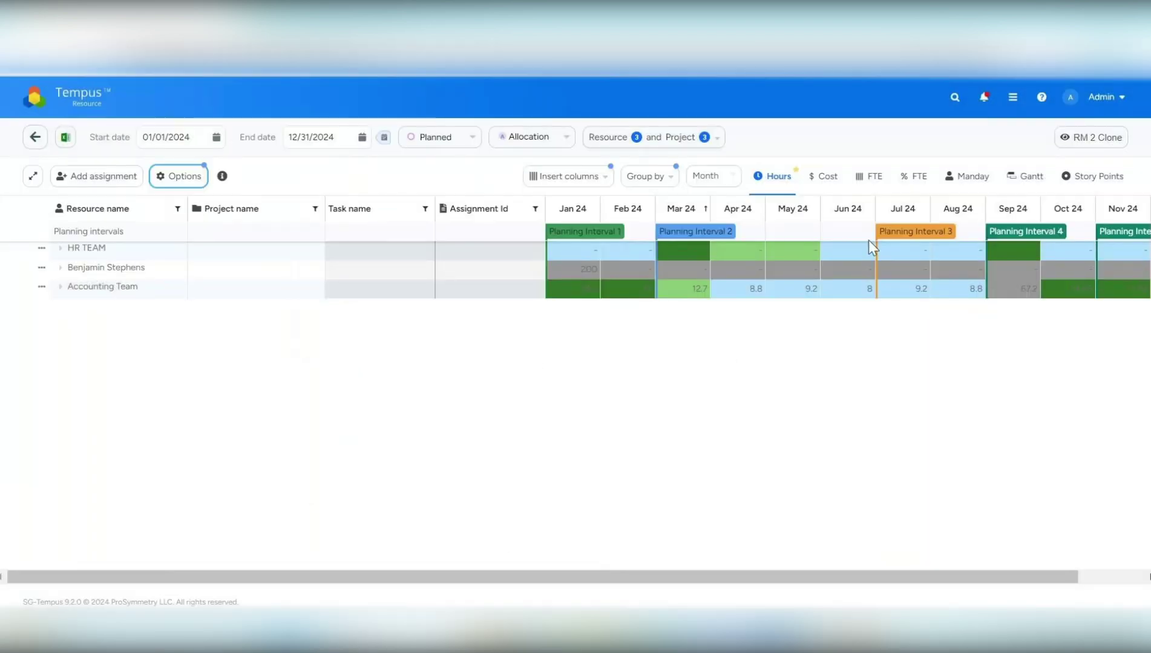
scroll(941, 244, "right", 2)
scroll(749, 237, "left", 2)
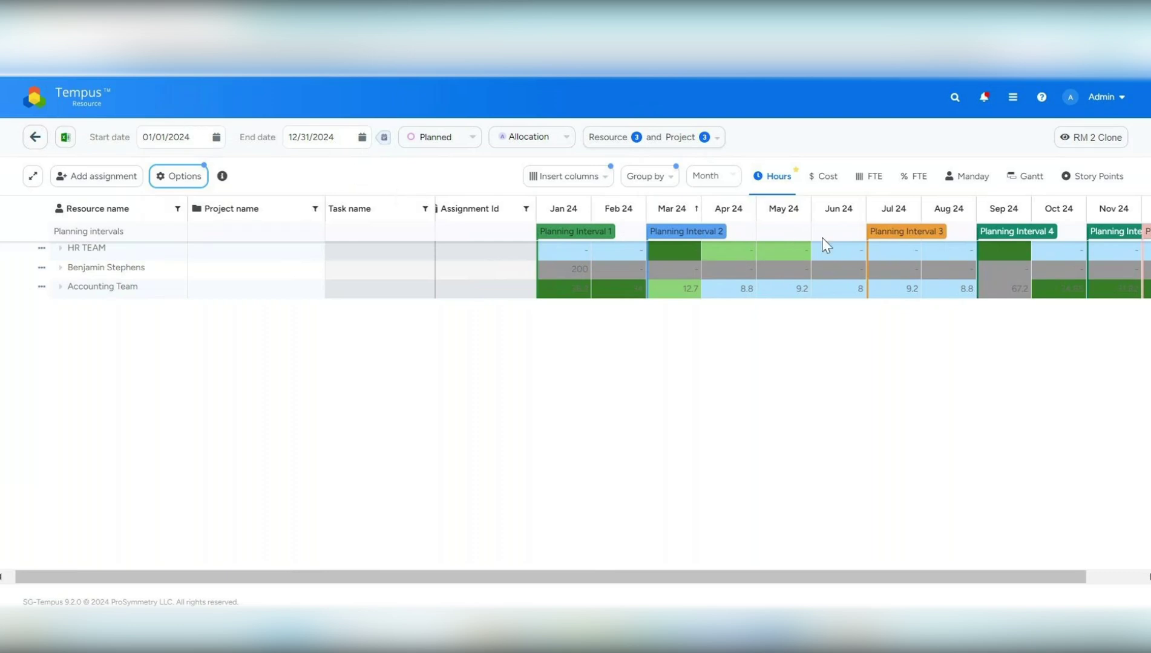
scroll(909, 251, "right", 2)
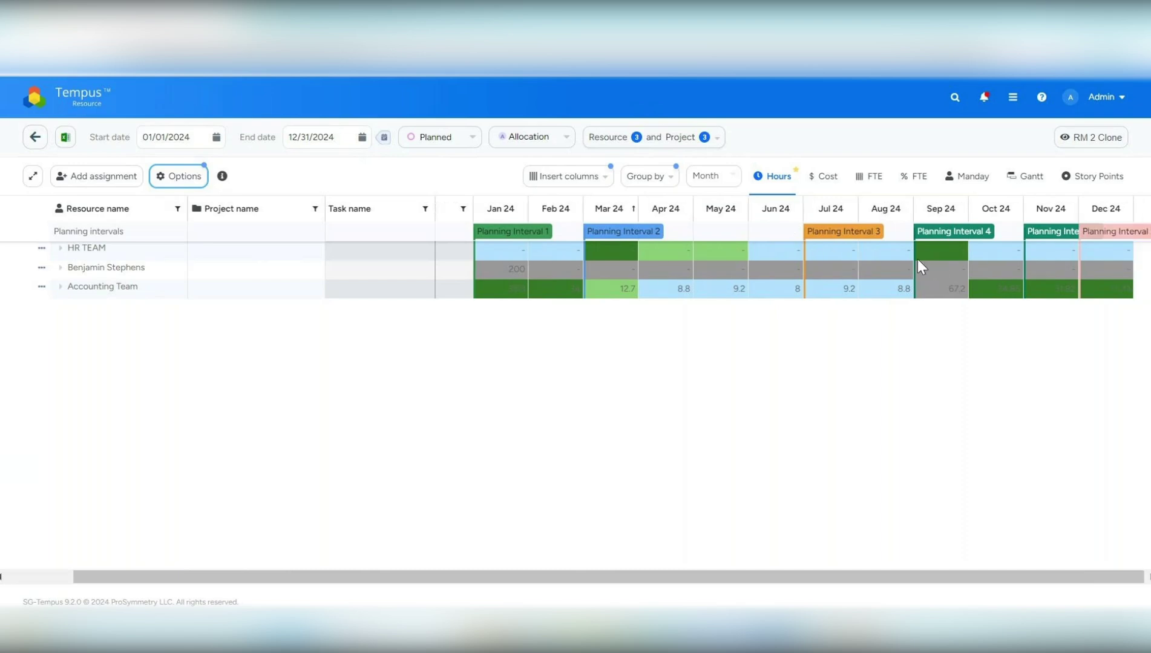
scroll(821, 266, "left", 3)
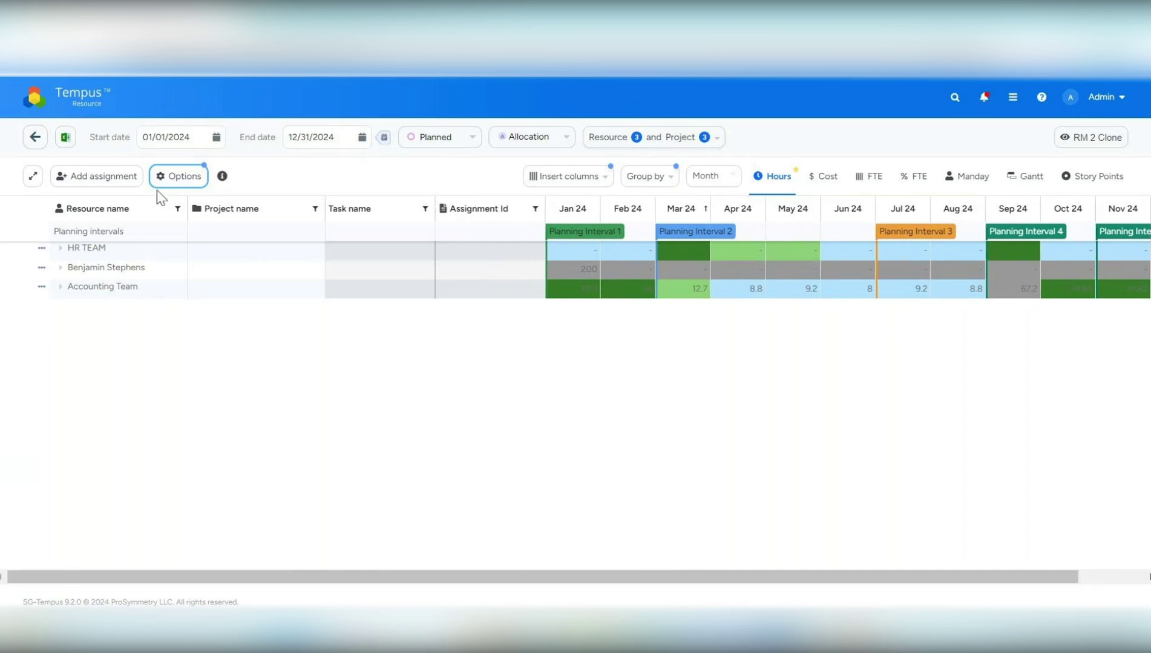
Filter the flatgrid to team resources and expand the assignments of HR TEAM and Accounting Team.
left_click(173, 178)
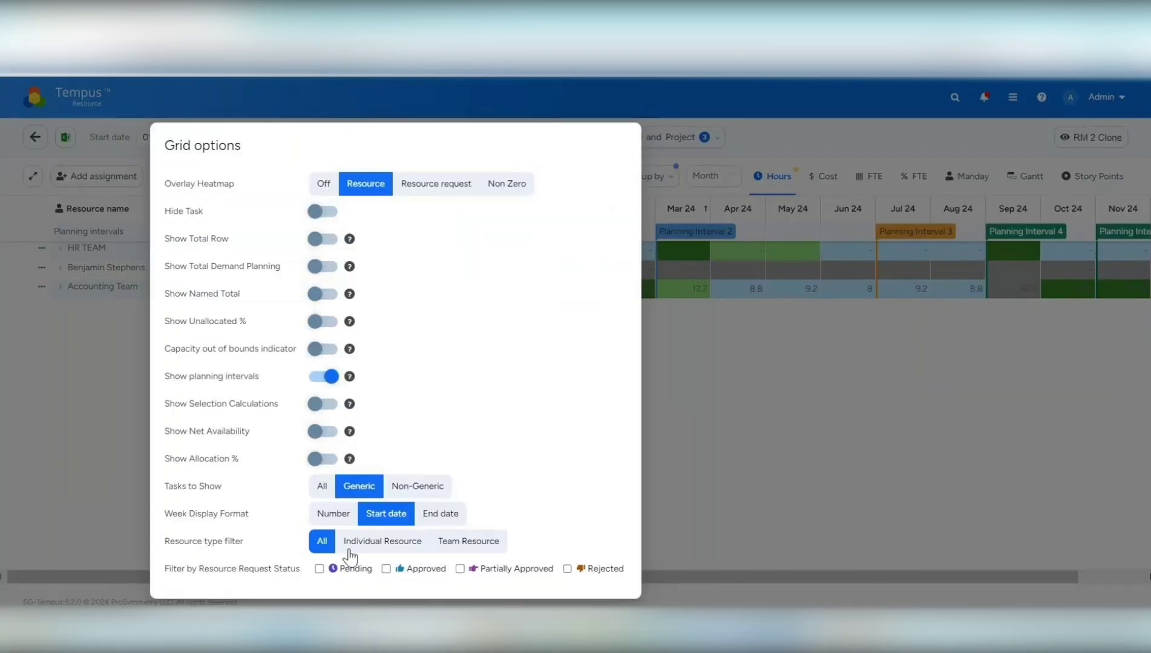
left_click(452, 548)
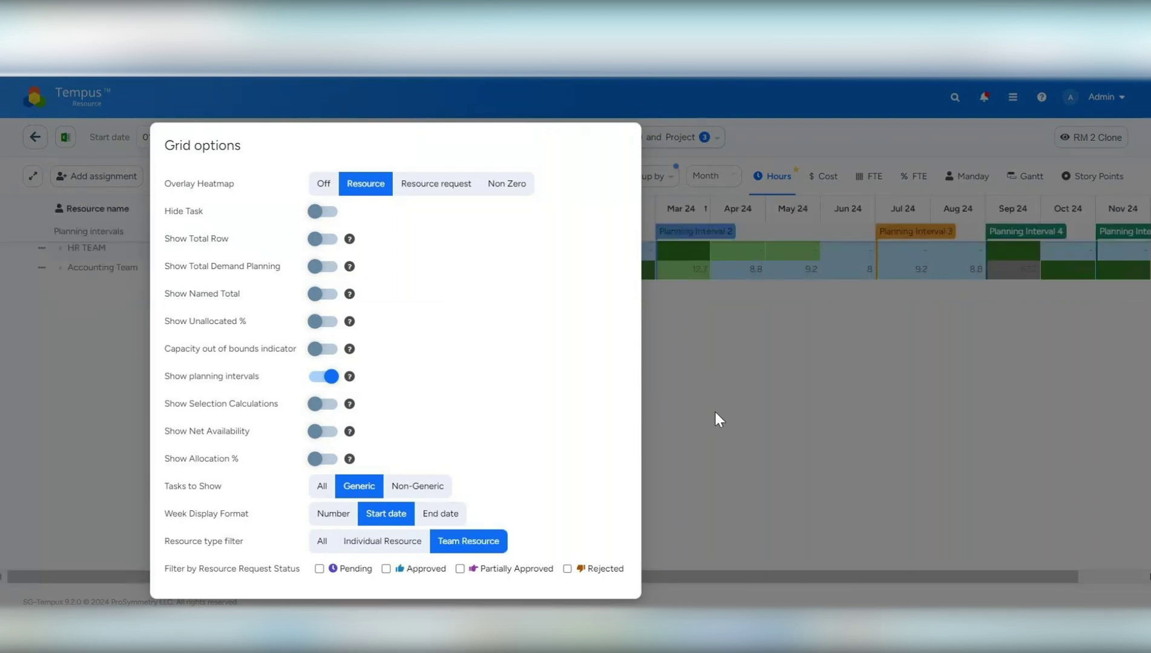
left_click(717, 419)
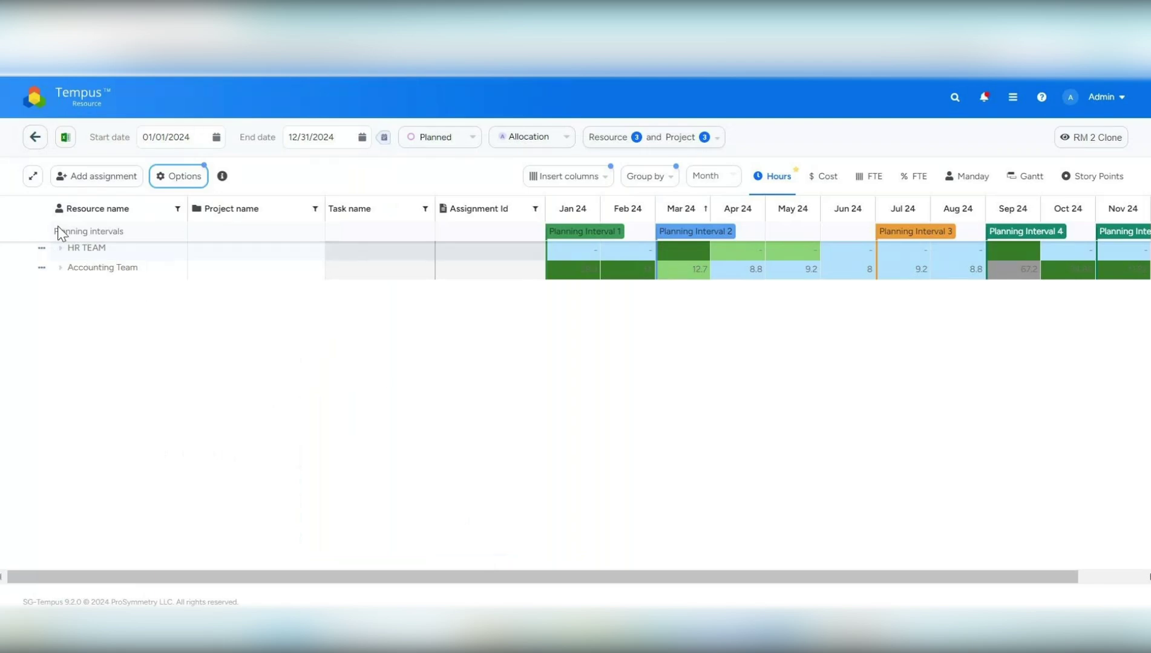
left_click(60, 249)
left_click(63, 330)
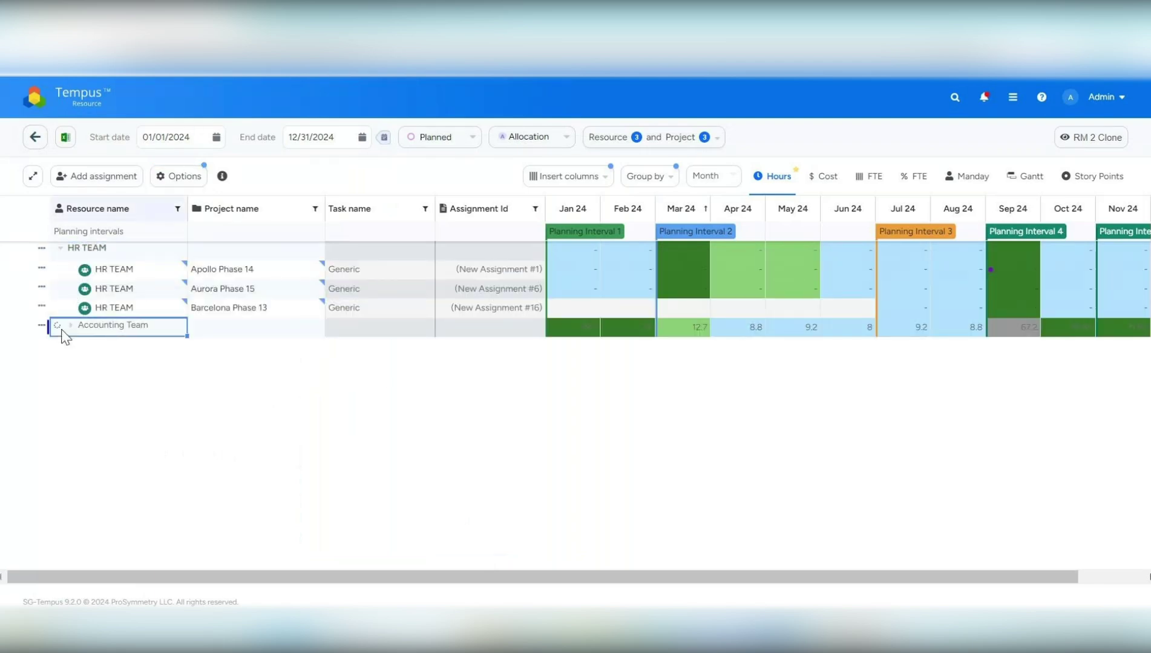
Change the flatgrid's resource type filter to Individual Resource and expand the individual resource's assignments.
left_click(172, 181)
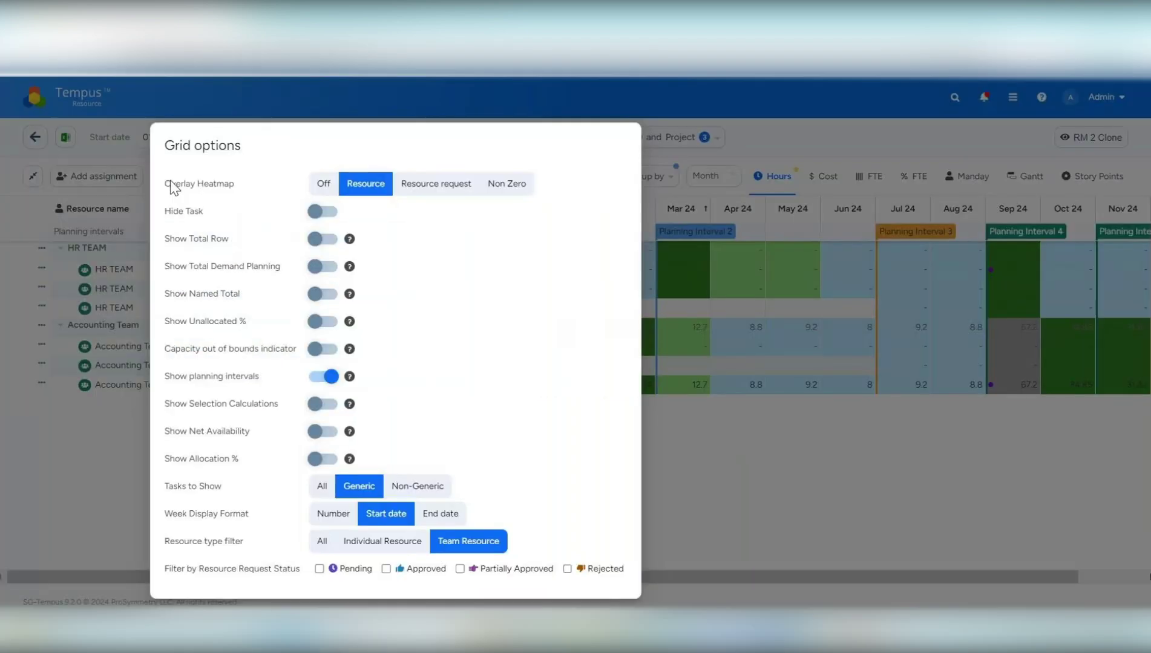
left_click(363, 541)
left_click(64, 378)
left_click(59, 249)
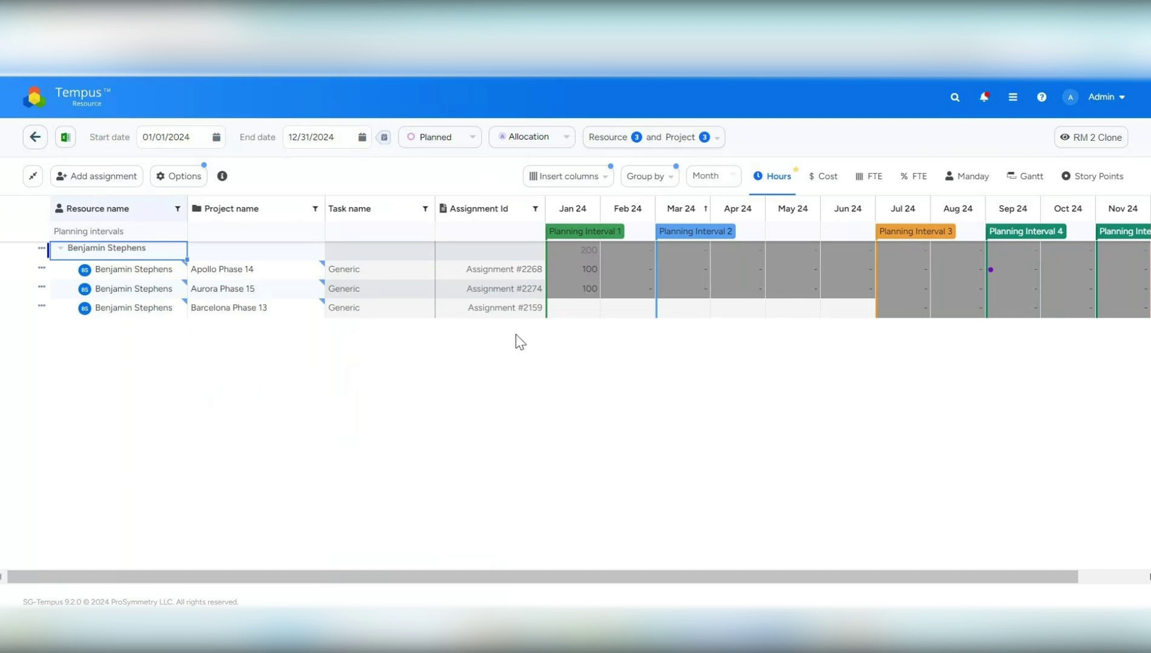
Remove the grouping from the flatgrid and sort the assignments by their Jan 24 hours in ascending order.
left_click(579, 215)
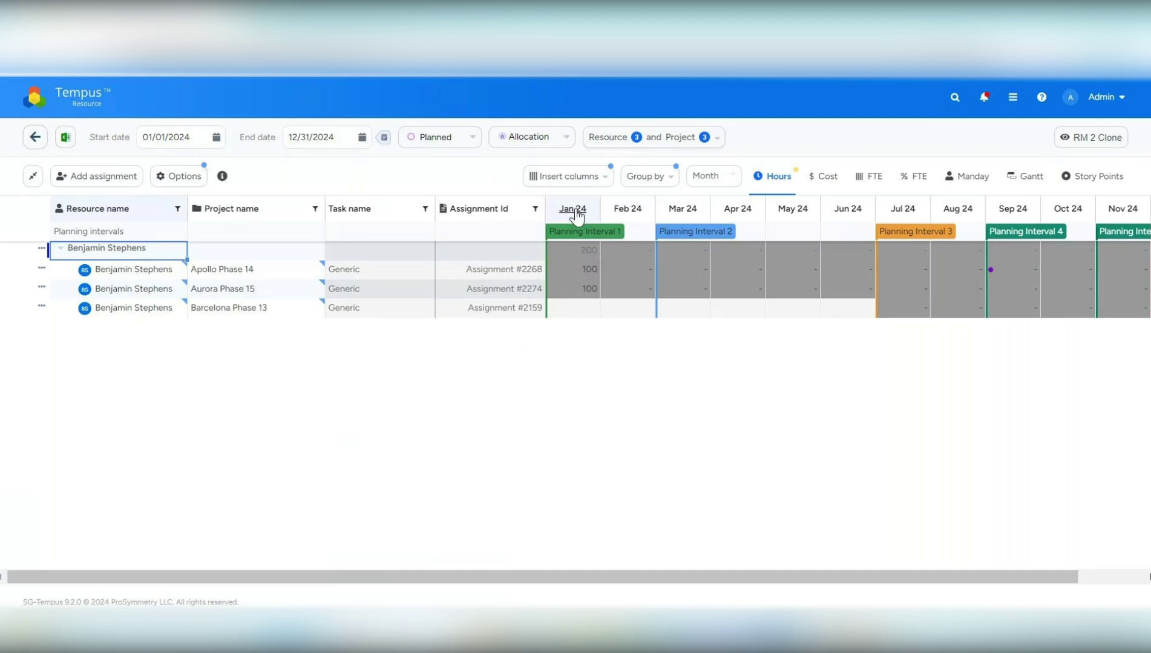
left_click(175, 176)
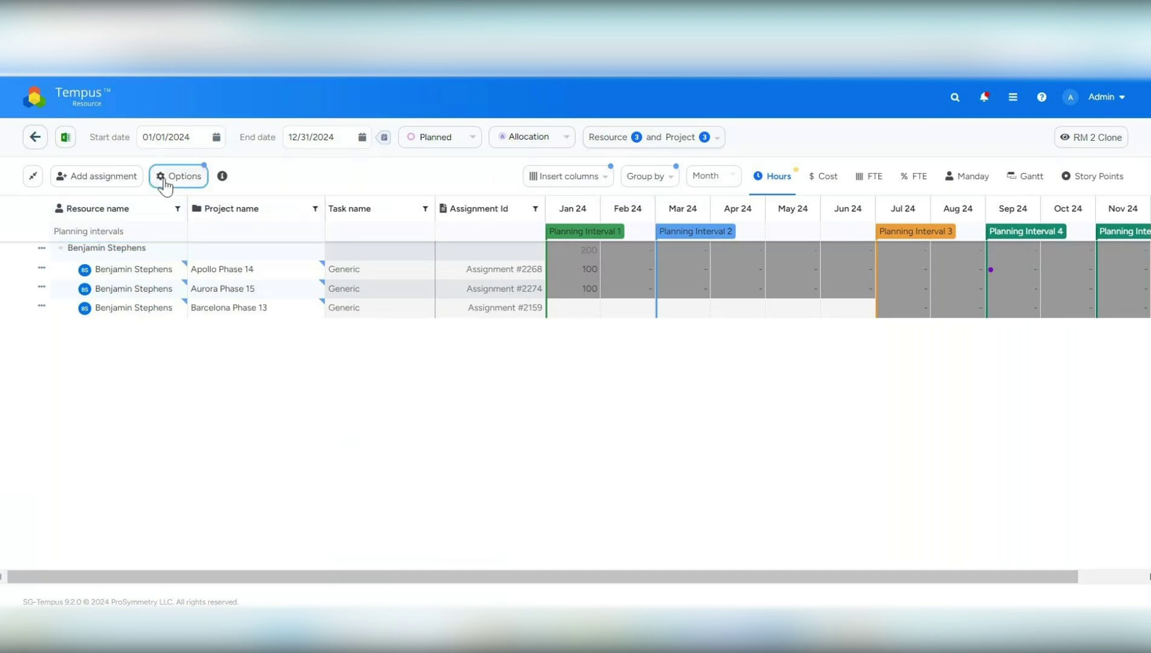
left_click(682, 161)
left_click(663, 179)
left_click(665, 229)
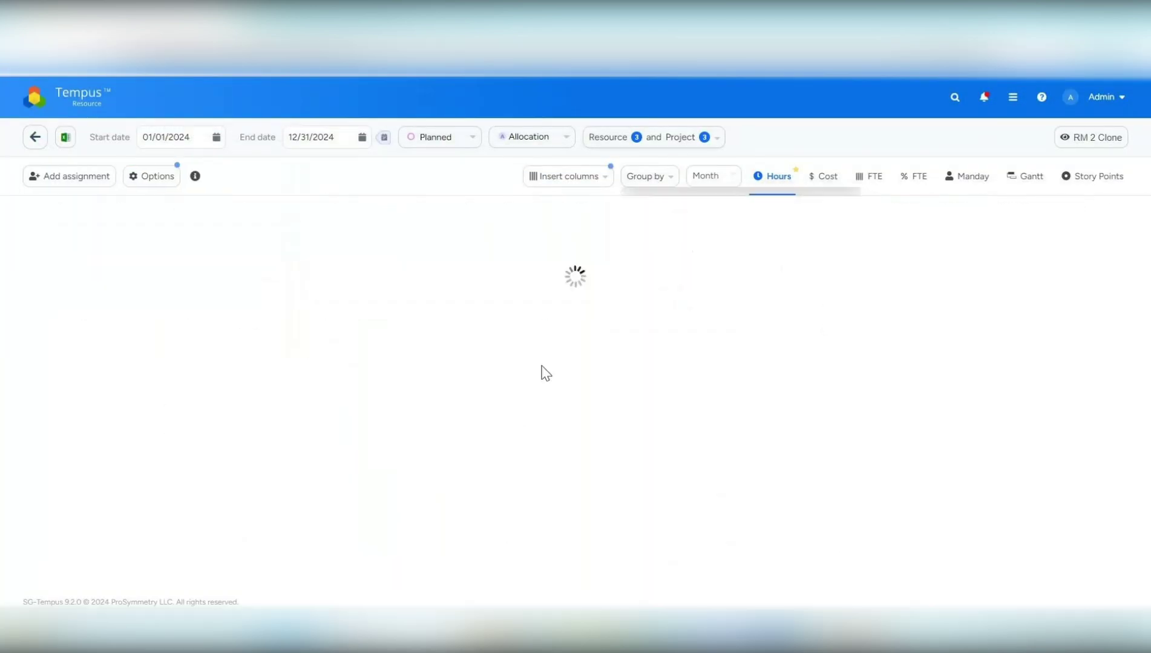
left_click(575, 211)
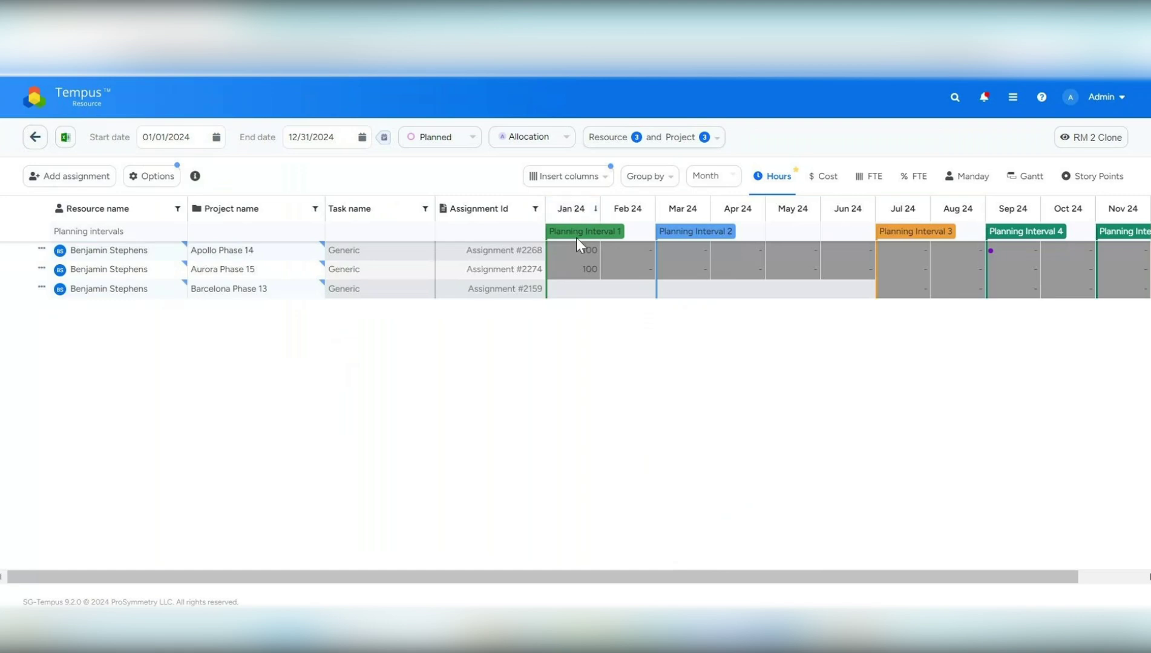
left_click(575, 213)
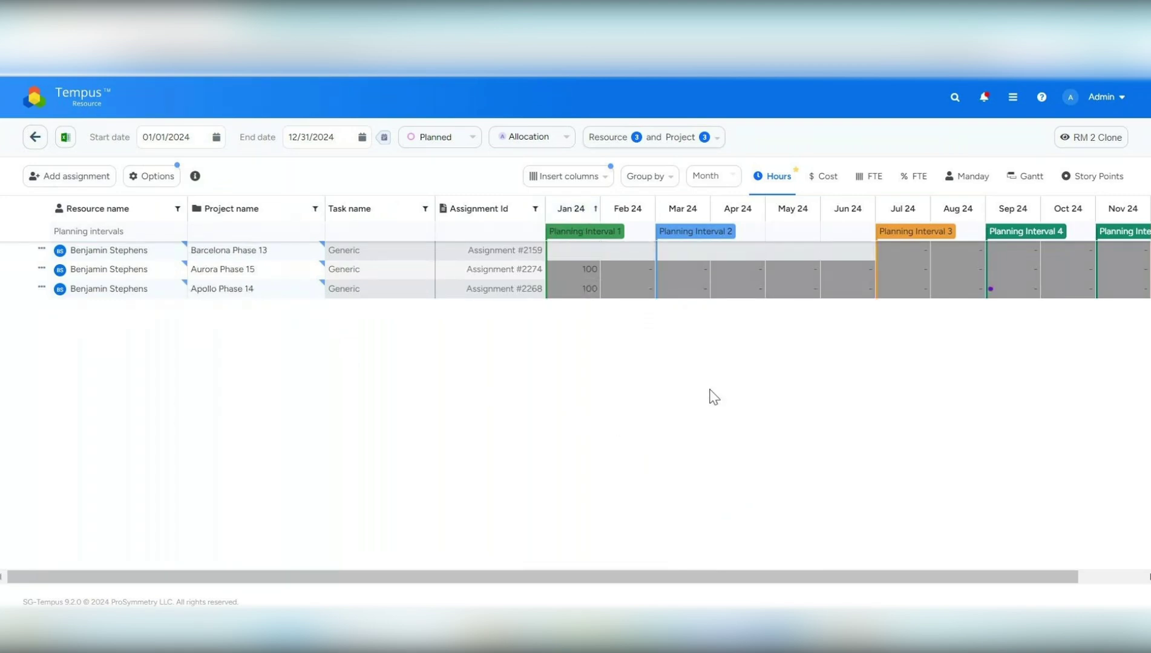
Switch the flatgrid to the Gantt view and move the Apollo Phase 14 allocation from Jan 24 to Sep 24.
left_click(1033, 187)
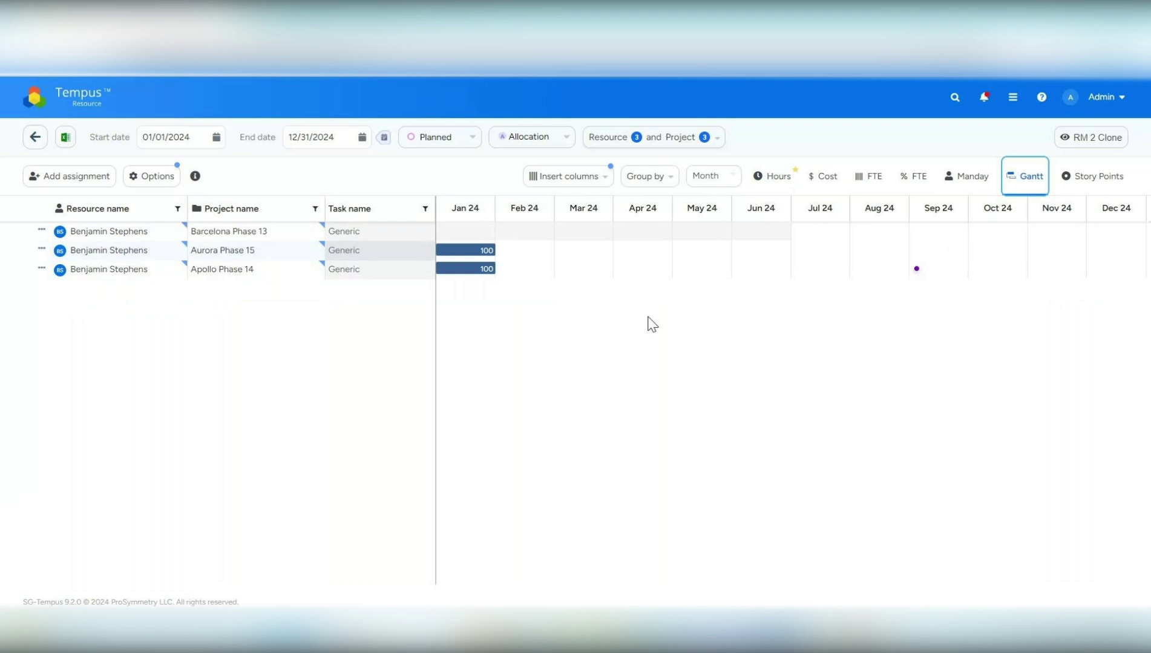
left_click_drag(468, 271, 918, 284)
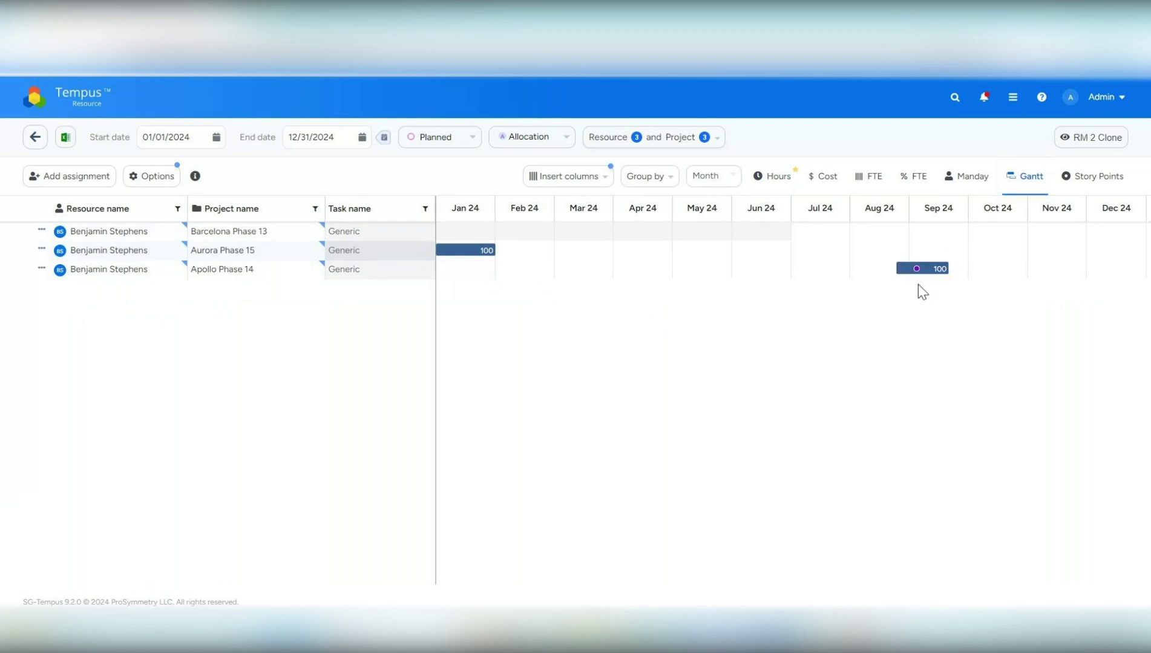
left_click(111, 138)
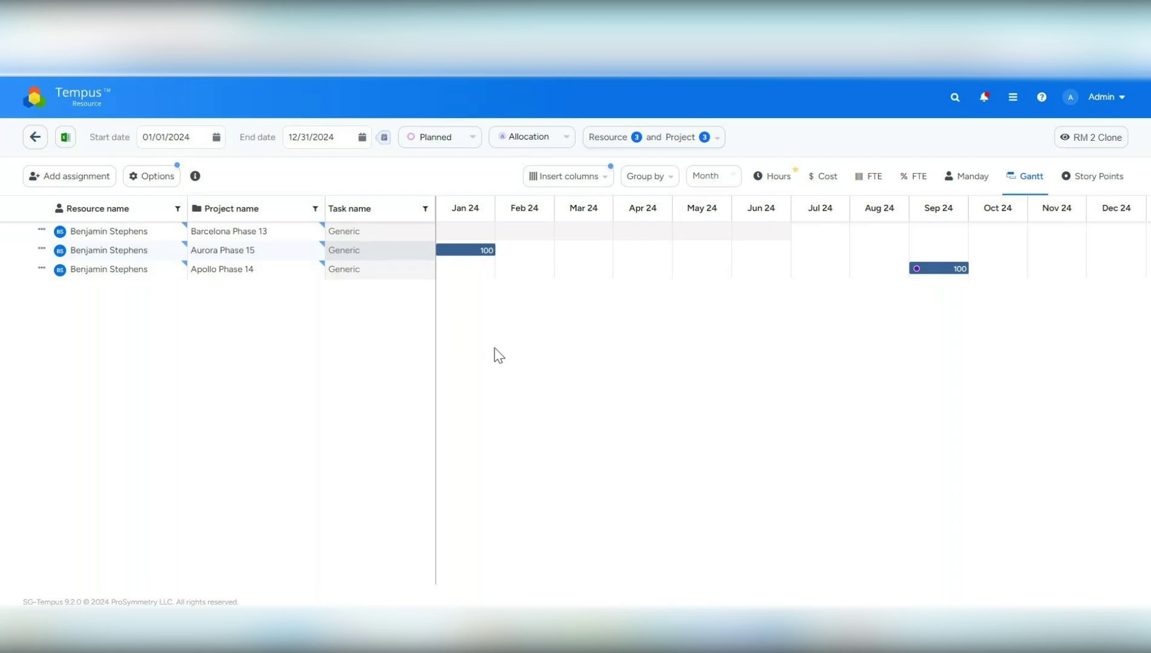
Turn on Show Project Name on Gantt Bar in the grid options and close them.
left_click(151, 190)
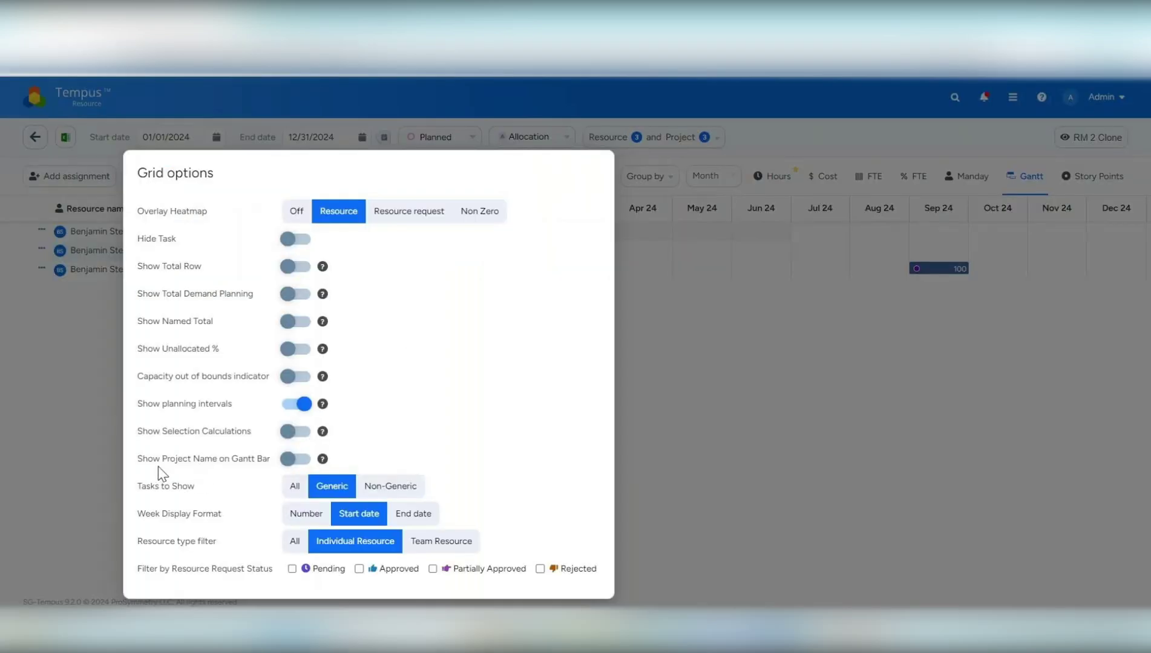
left_click(294, 460)
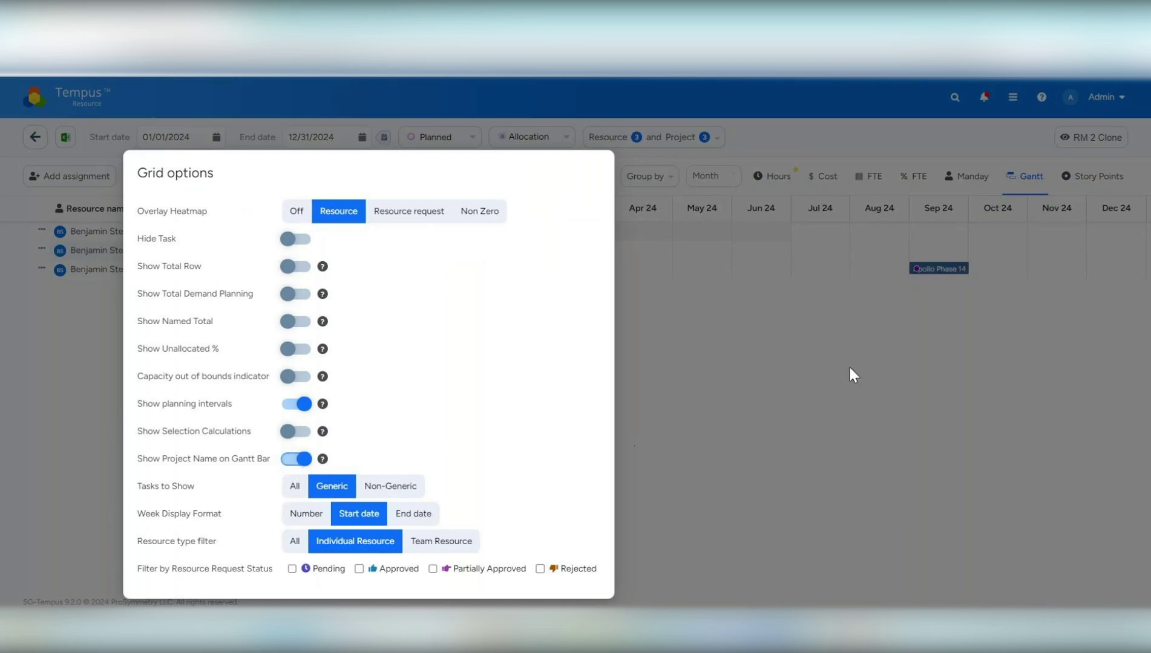
left_click(850, 366)
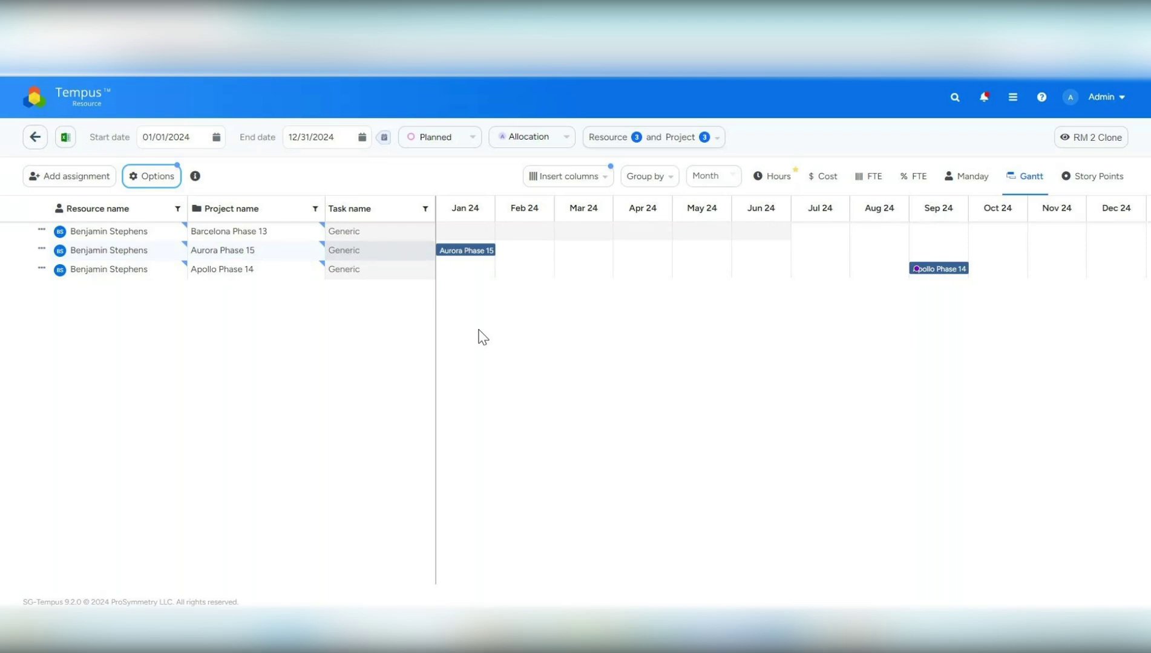
Go to Workflow Management in the Admin Settings and open the Stage Gate Workflow.
left_click(83, 106)
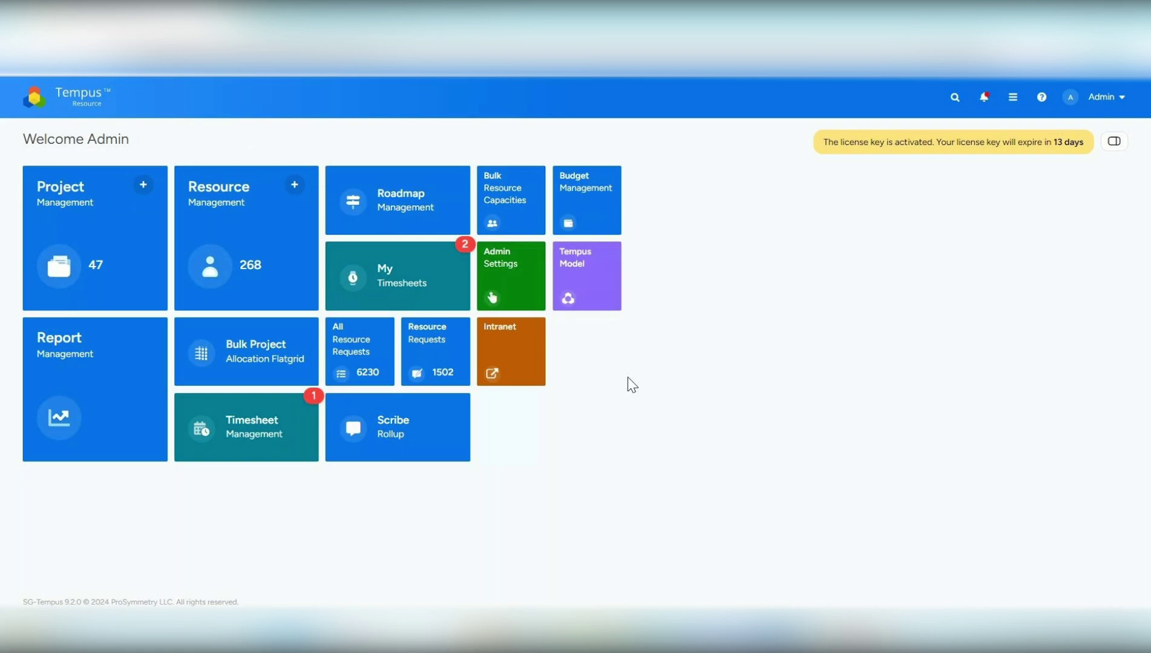
left_click(522, 288)
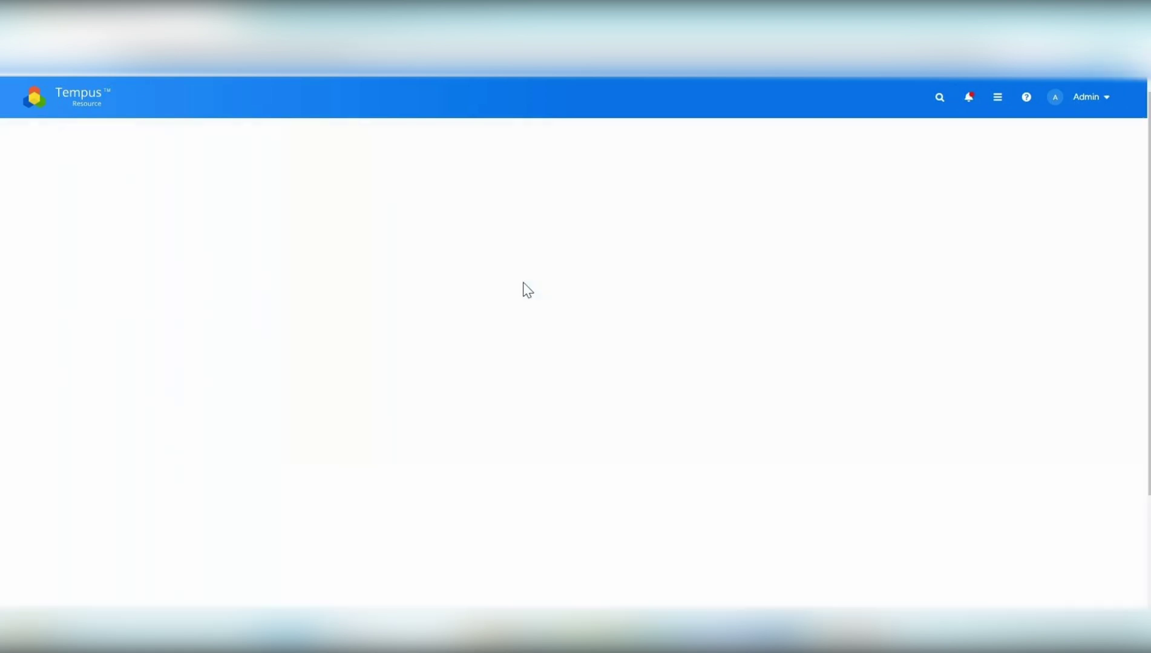
scroll(469, 416, "down", 1)
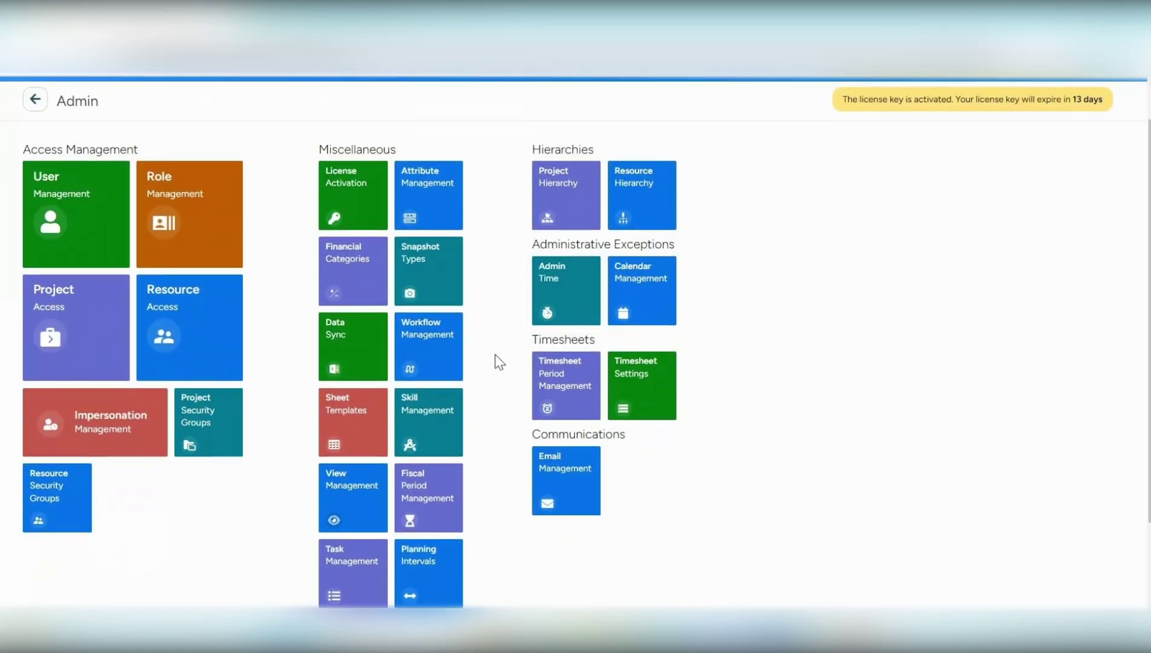
left_click(457, 342)
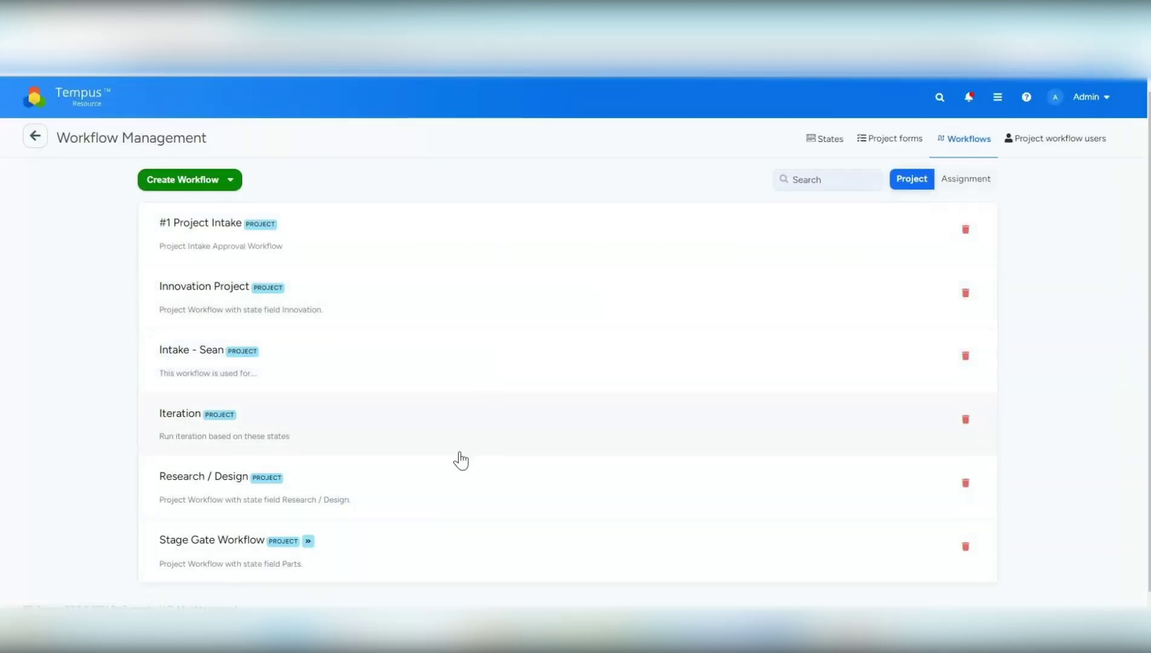
scroll(445, 547, "down", 1)
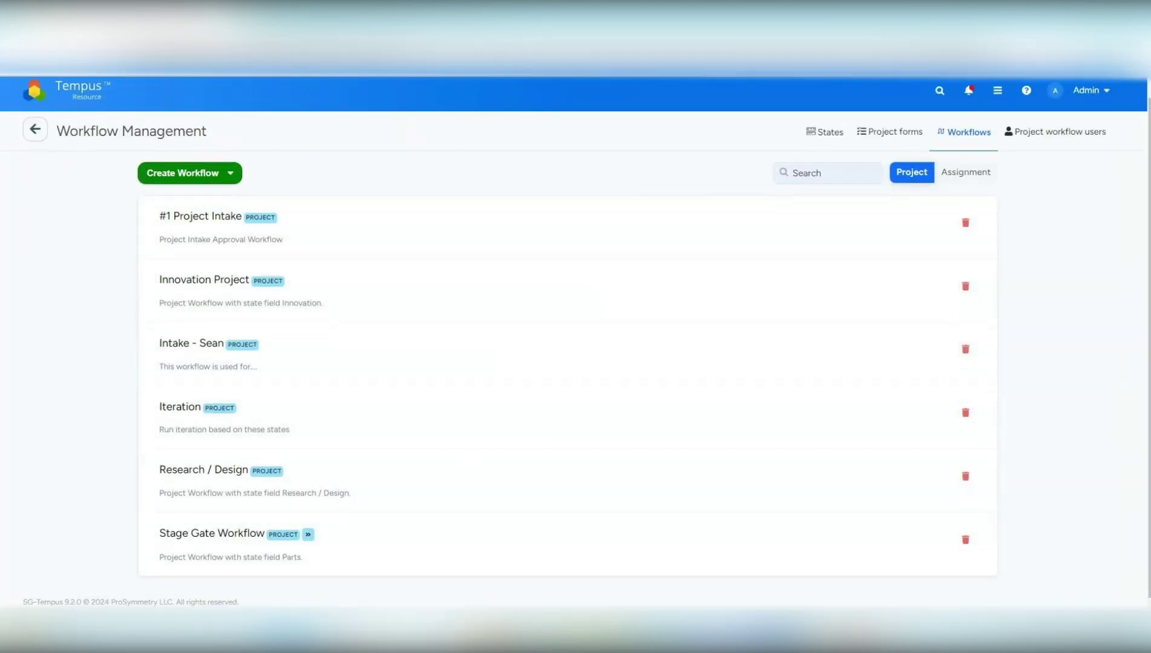
left_click(344, 558)
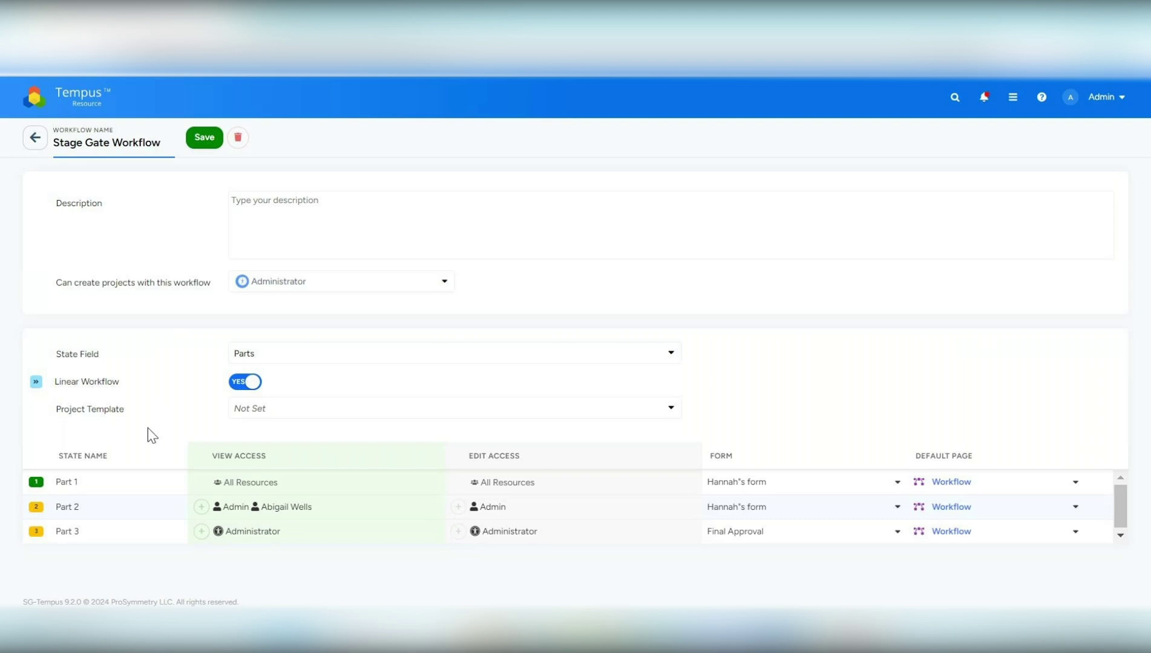
Look through the workflow's Project Template choices and the default page choices for Part 1 without selecting any.
left_click(267, 407)
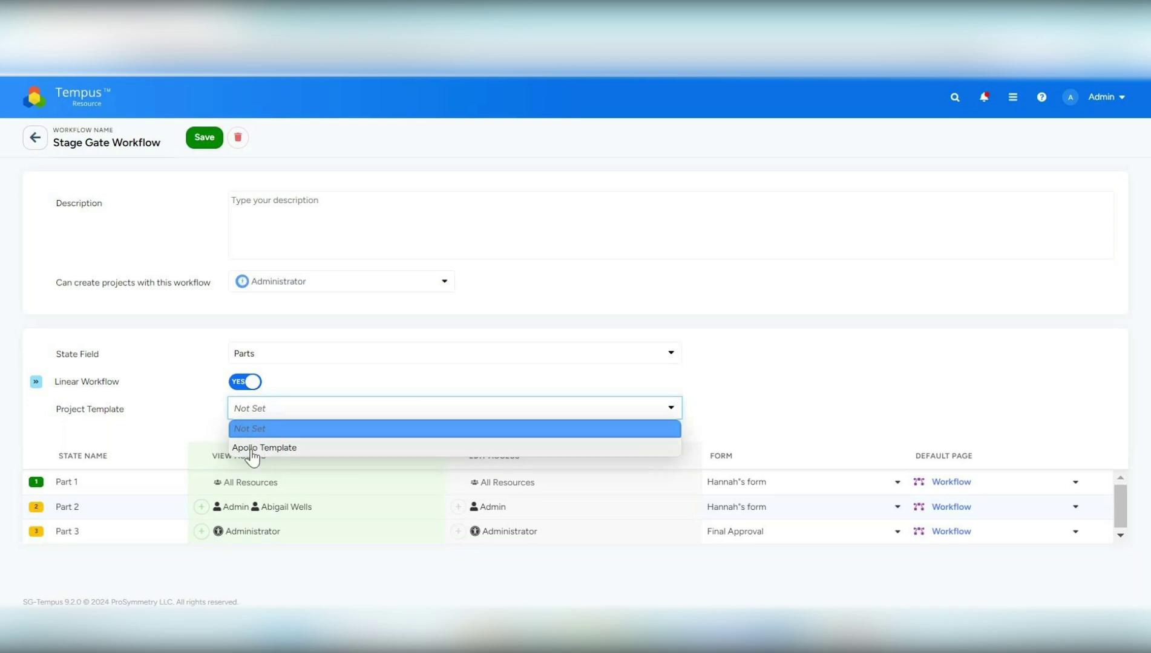
left_click(165, 413)
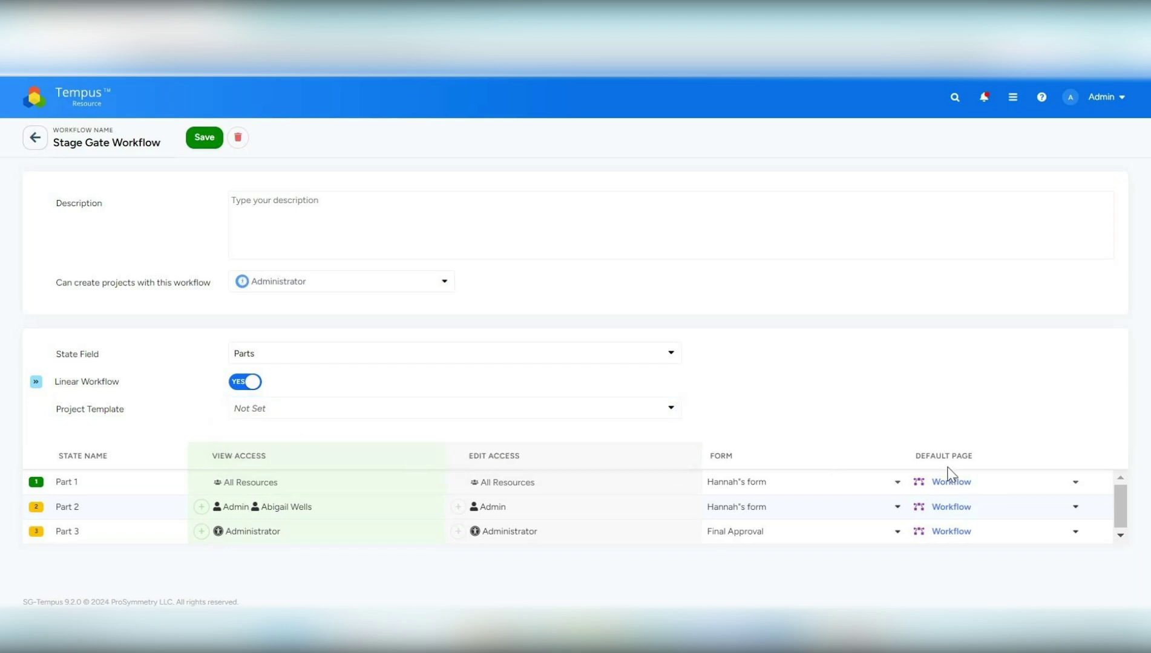
left_click(1075, 483)
scroll(999, 470, "down", 2)
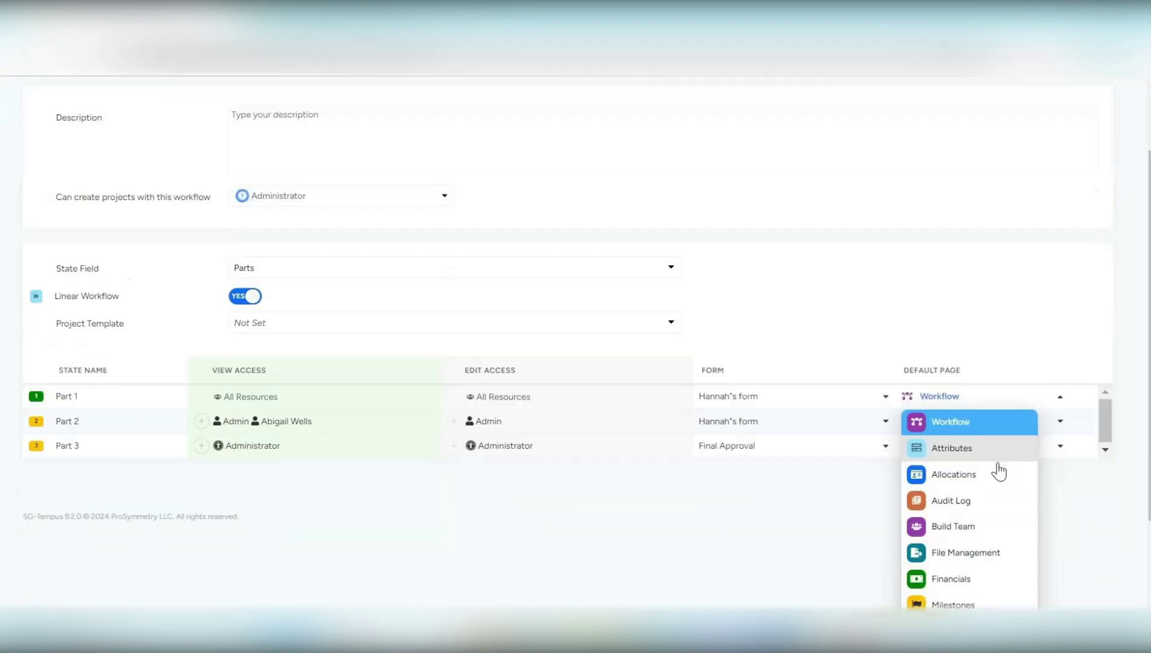
scroll(963, 489, "down", 2)
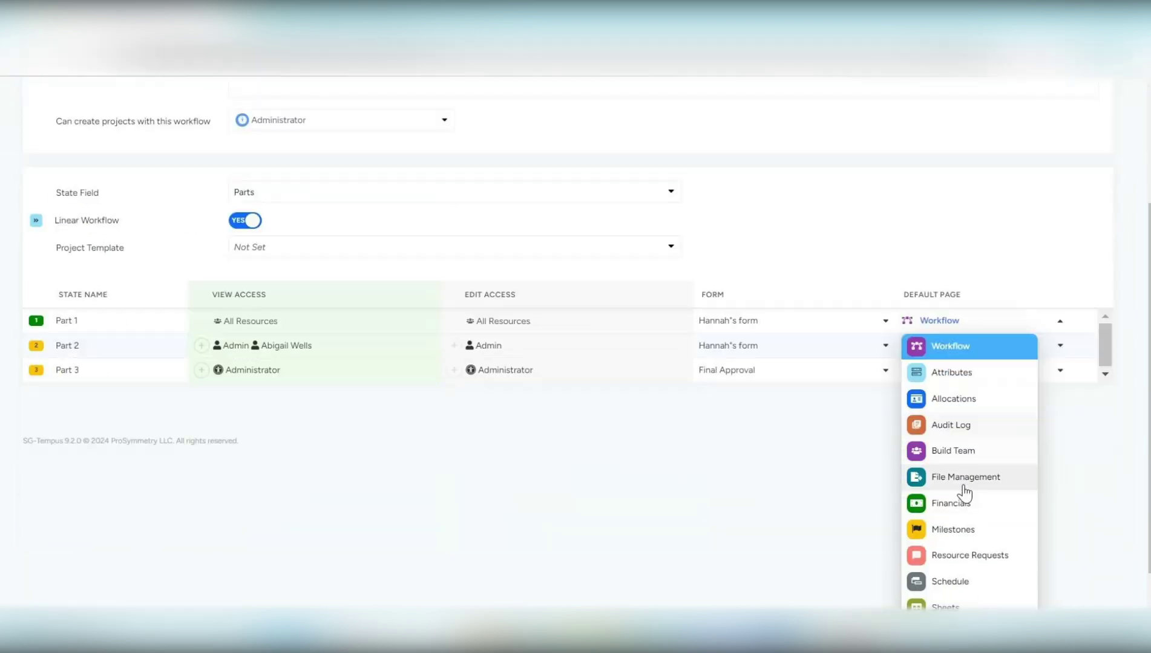
scroll(959, 463, "down", 1)
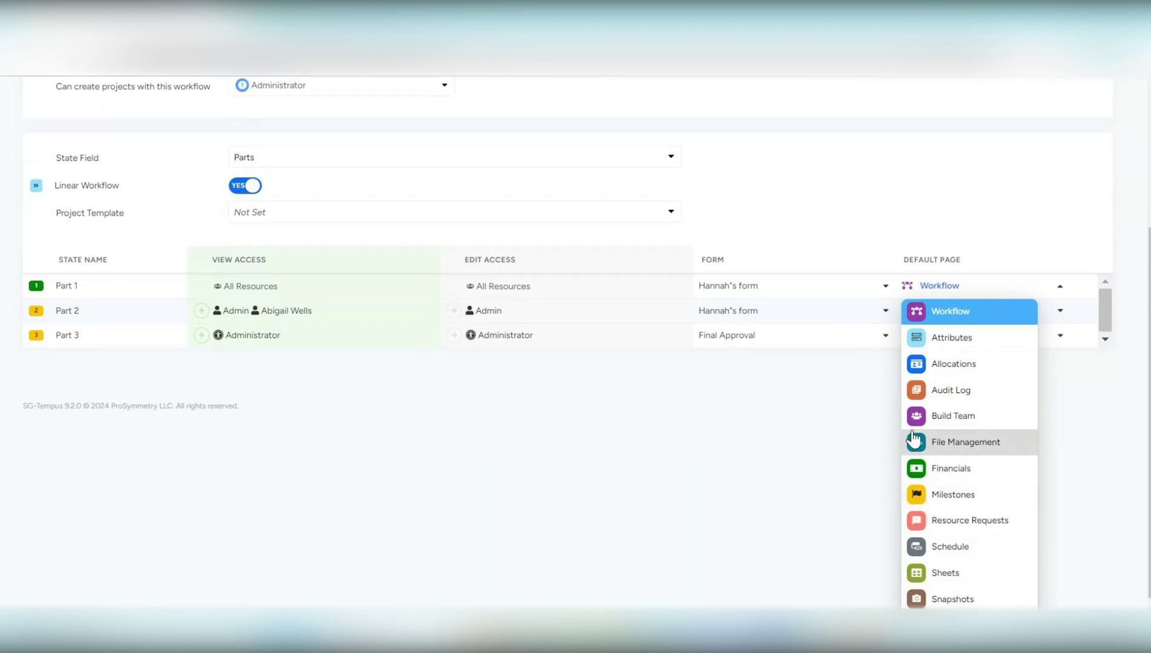
left_click(856, 417)
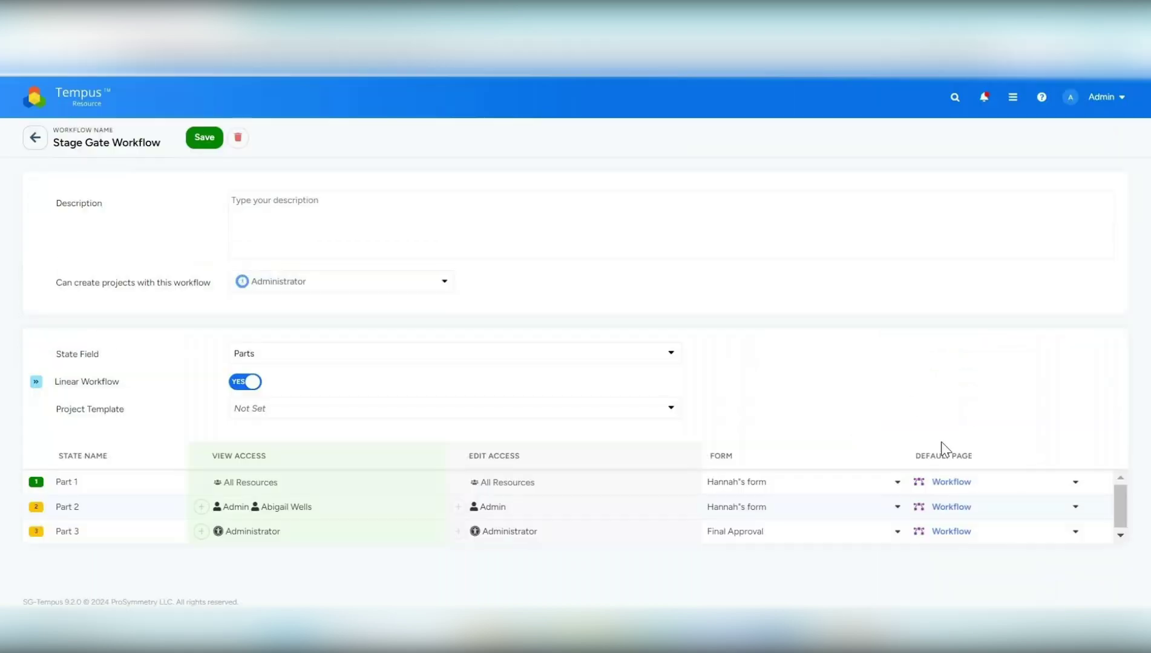
Set the default page of the Part 2 state to Attributes and save the workflow.
left_click(1074, 507)
scroll(975, 559, "down", 1)
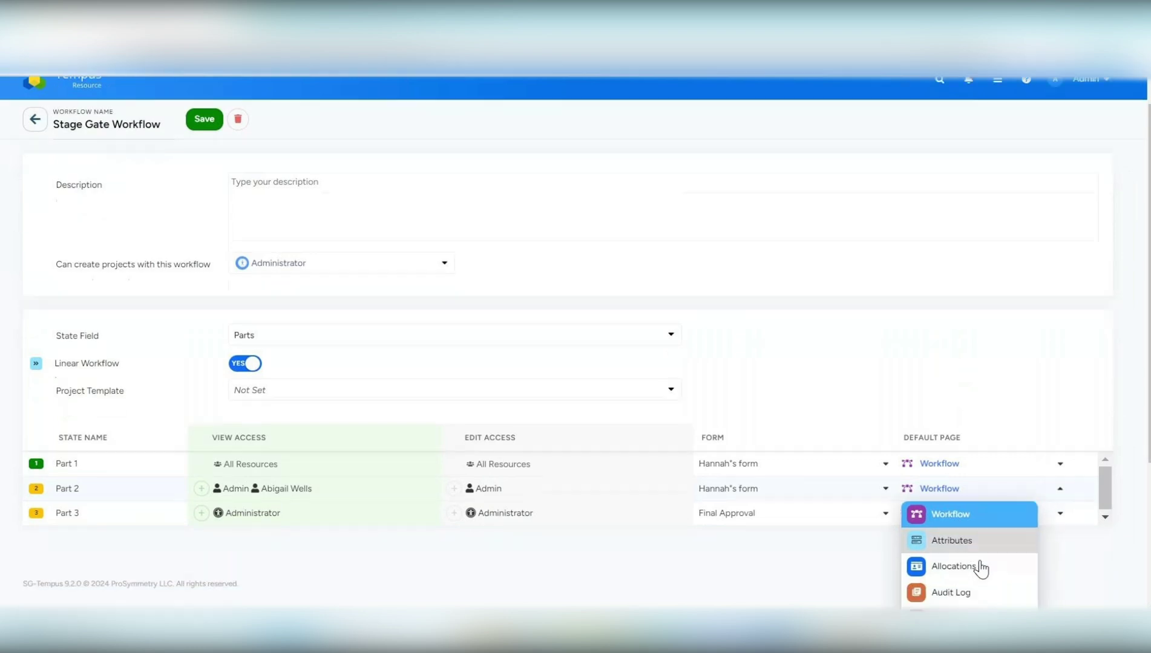
left_click(962, 531)
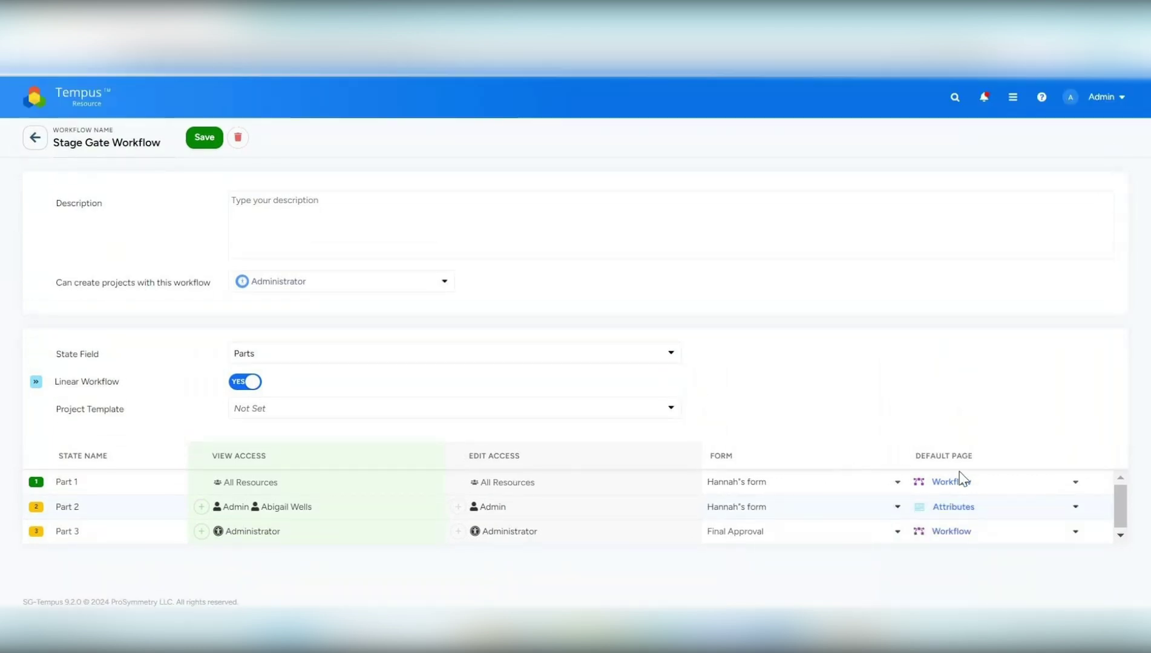
left_click(208, 142)
Go to Project Management and limit the project grid to Workflow projects with the quick filter.
left_click(74, 109)
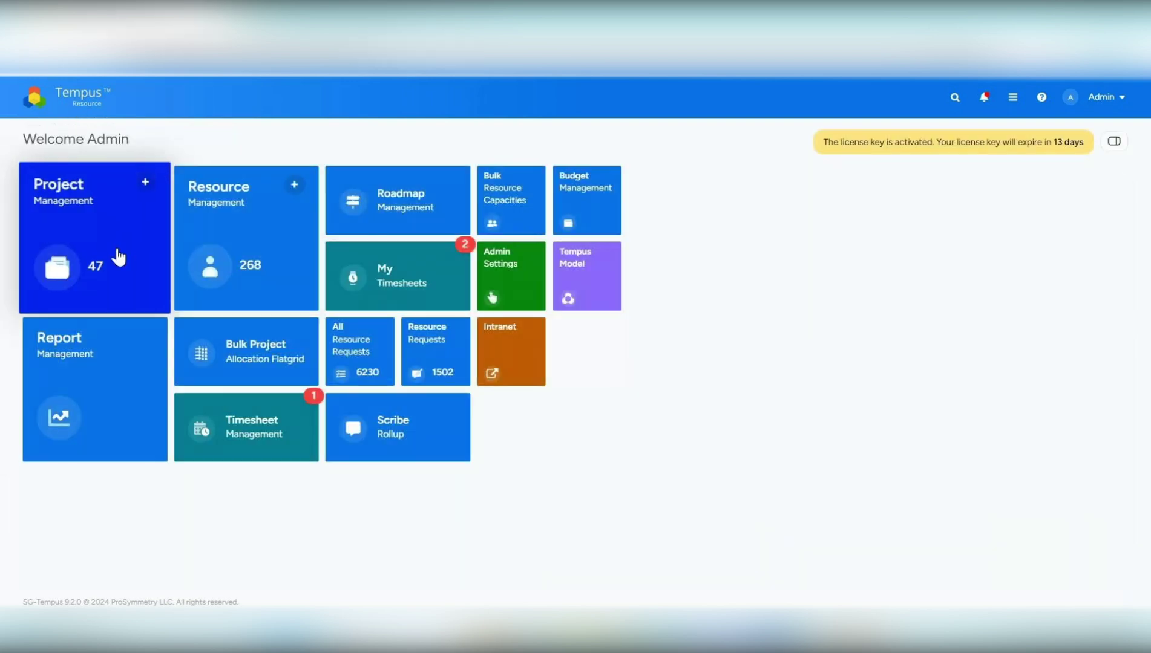
left_click(116, 257)
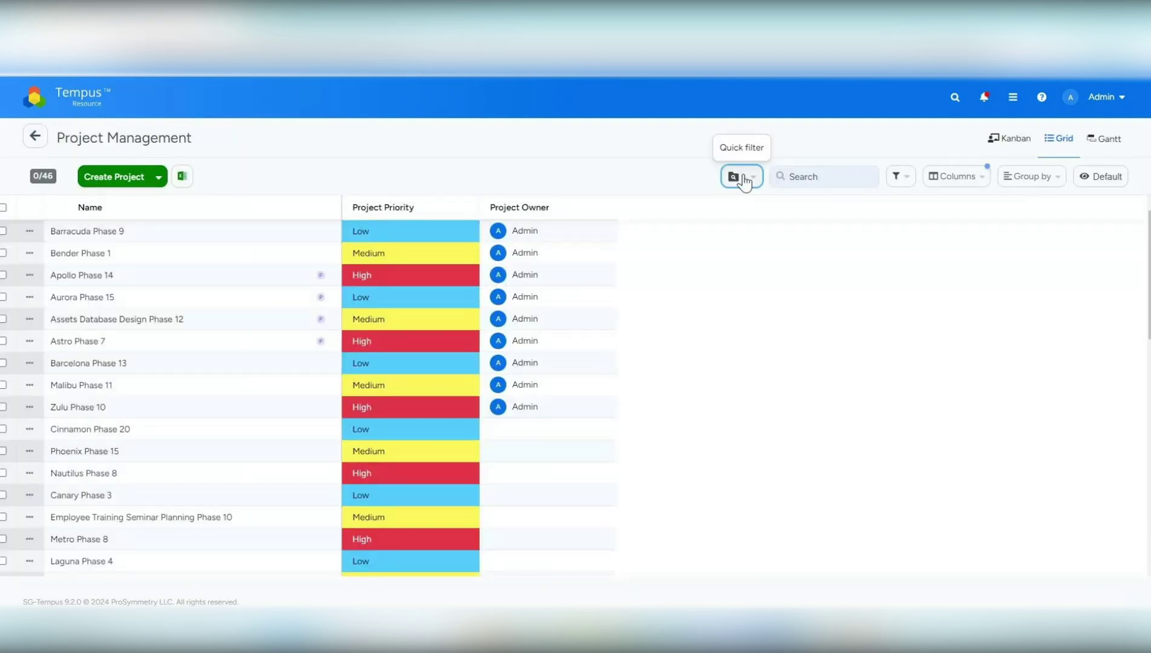
left_click(739, 177)
left_click(753, 241)
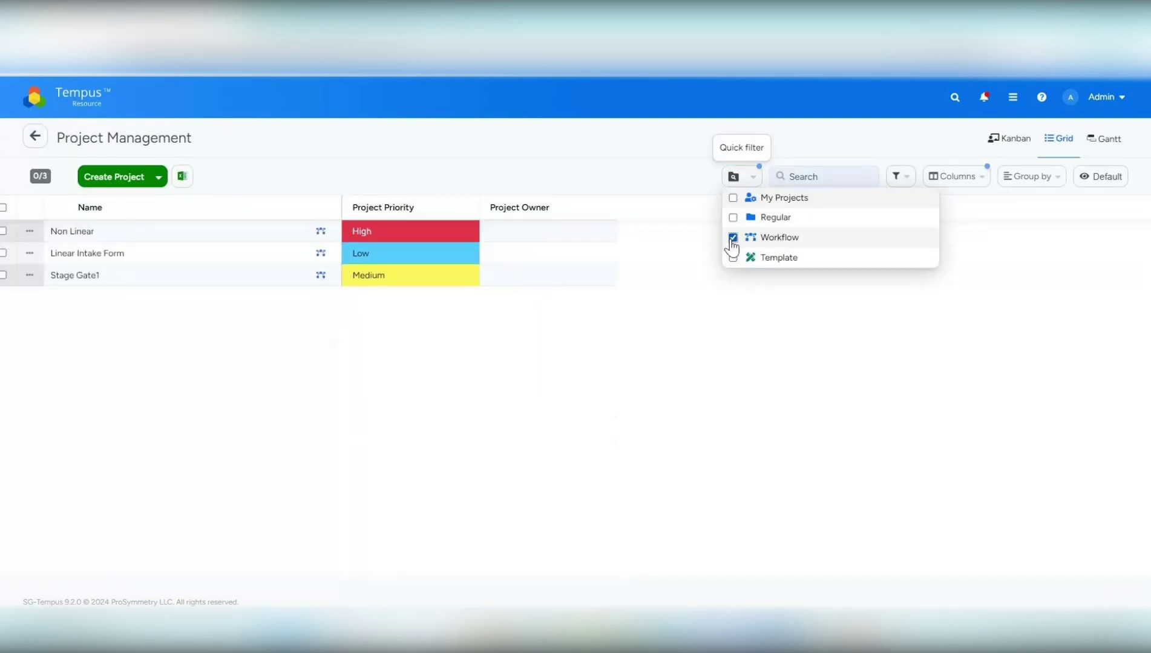
left_click(447, 399)
Check the page shortcuts of the Stage Gate1 and Non Linear projects, and open the Non Linear project.
left_click(29, 276)
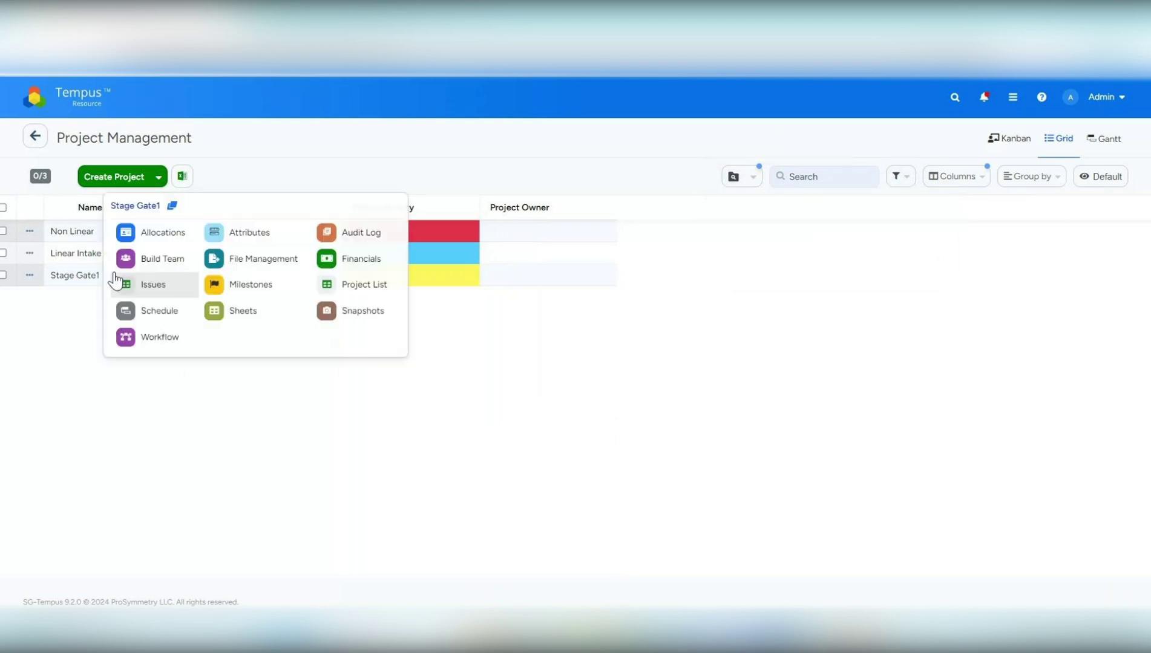
left_click(29, 231)
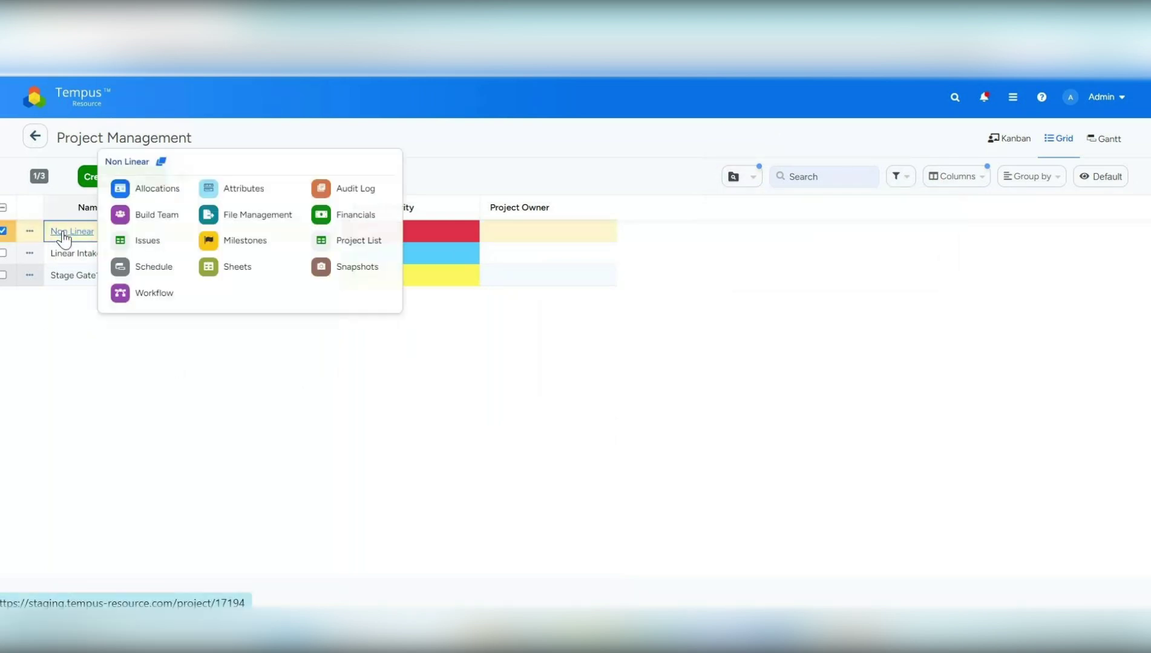
left_click(59, 232)
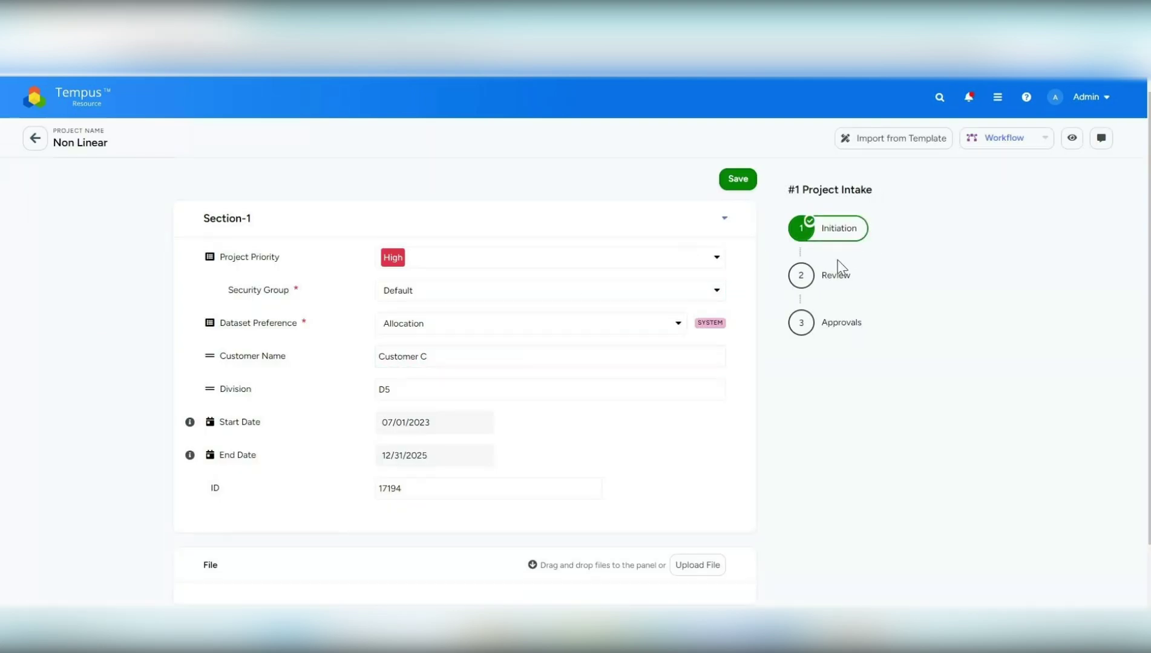
View the Review state's form, return to Initiation, and look through its Security Group choices without changing the selection.
left_click(829, 278)
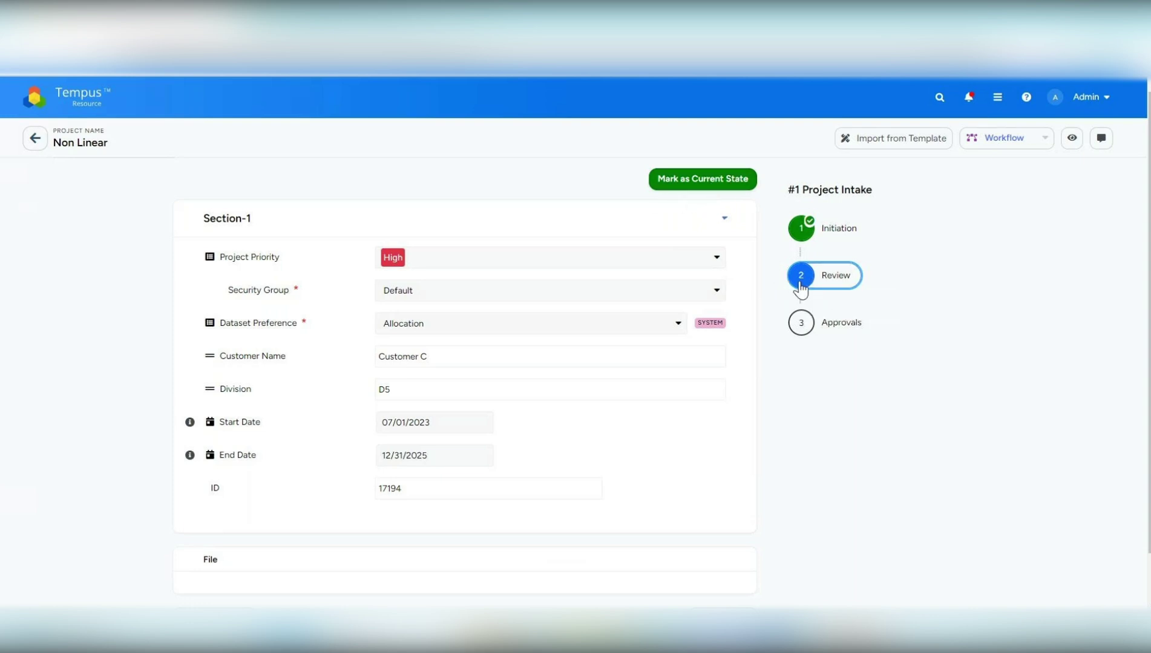
left_click(839, 235)
scroll(499, 477, "down", 1)
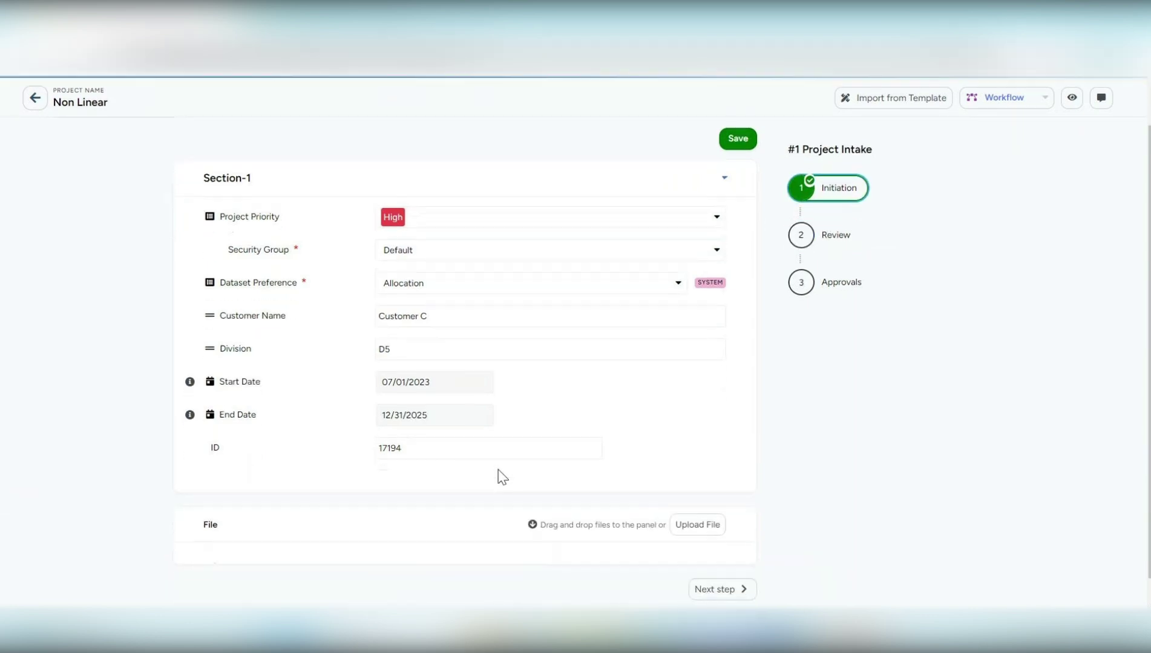
left_click(408, 266)
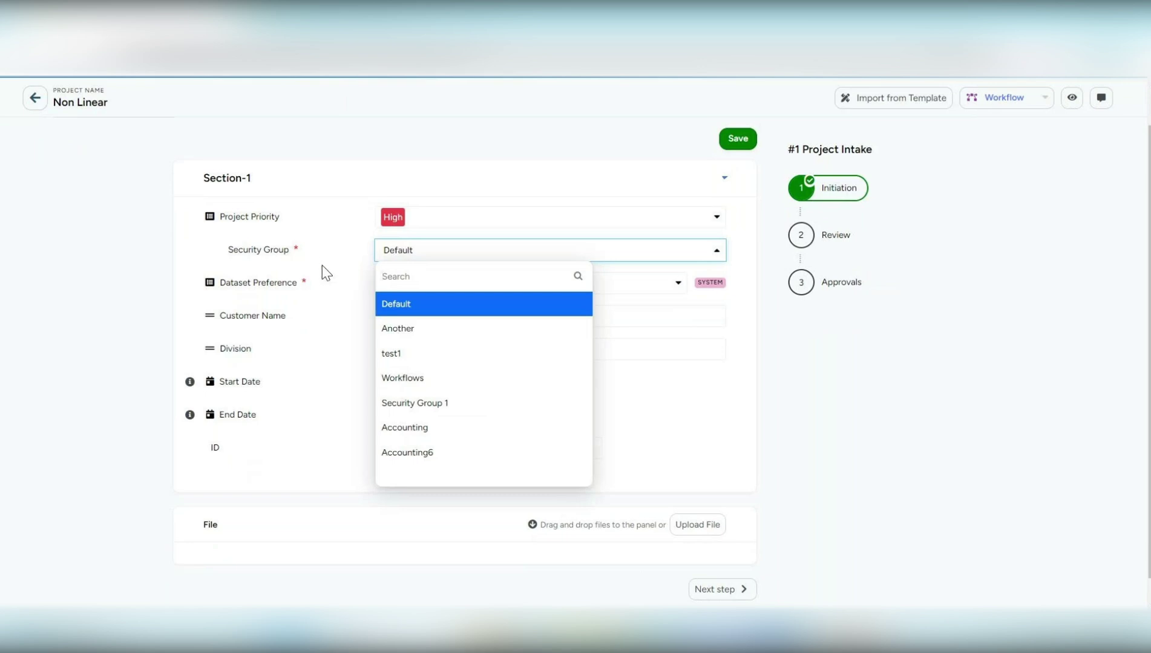
left_click(361, 253)
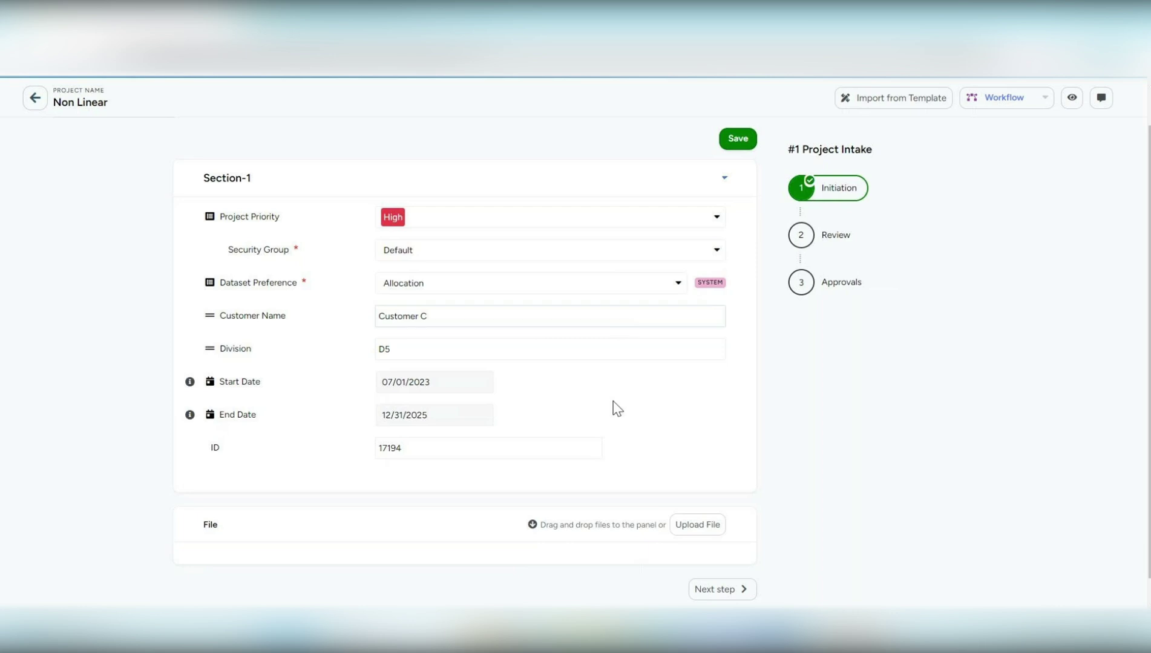
Make Review the current state of the Non Linear project, and view its Initiation and Approvals forms.
scroll(617, 409, "up", 1)
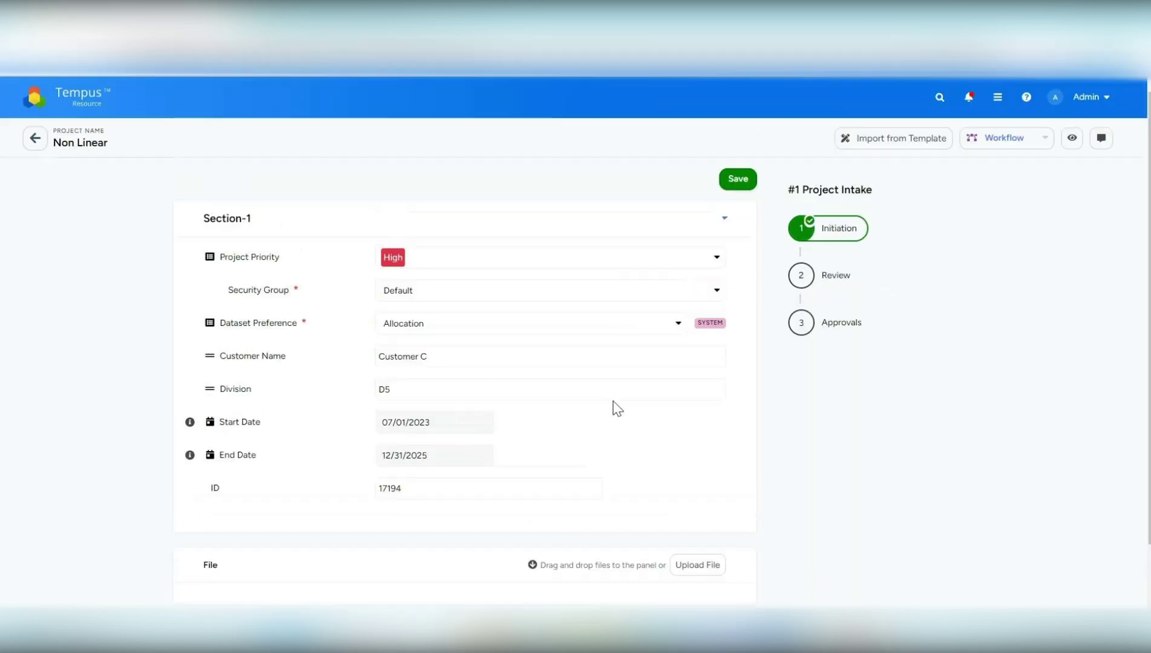
left_click(808, 279)
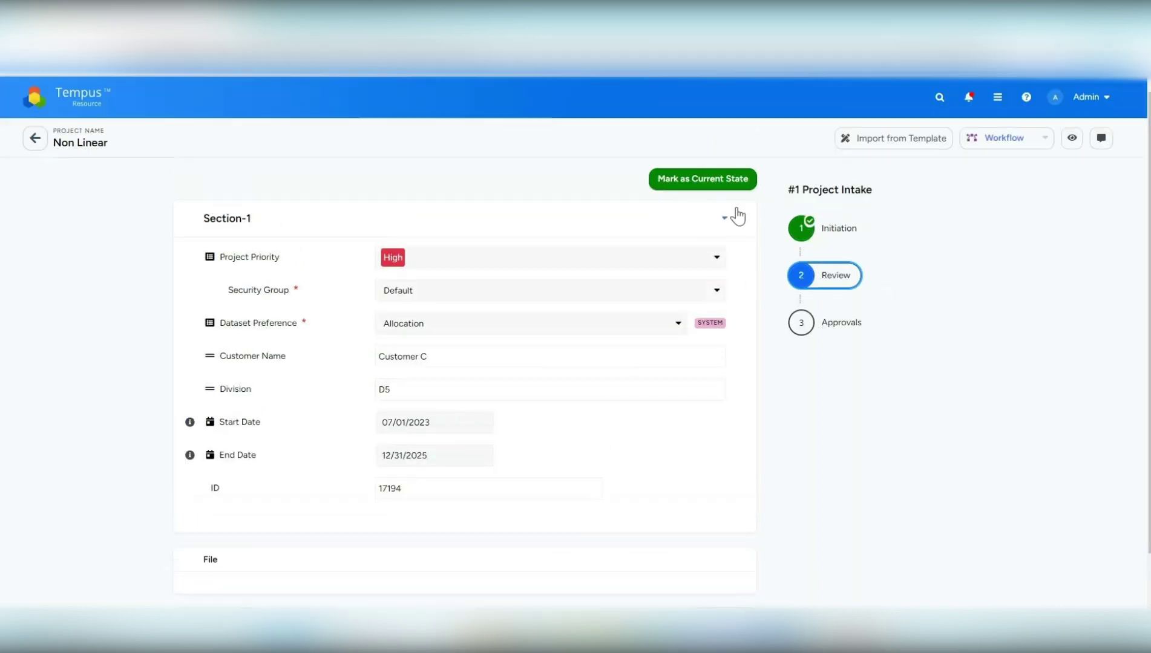
left_click(705, 183)
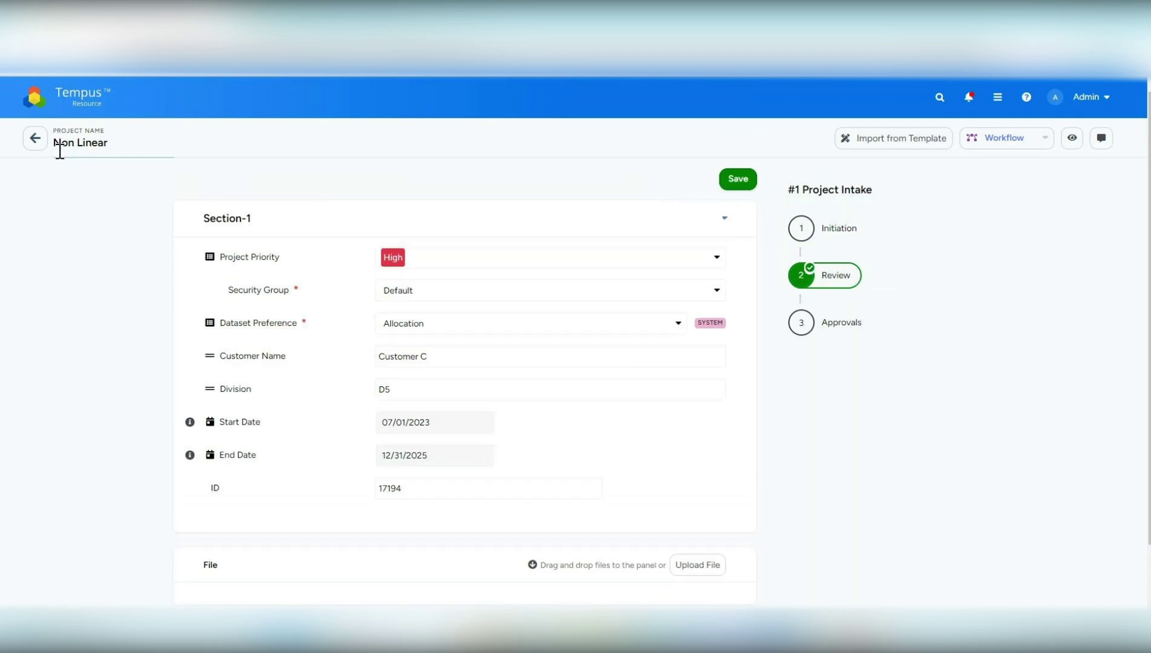
left_click(801, 242)
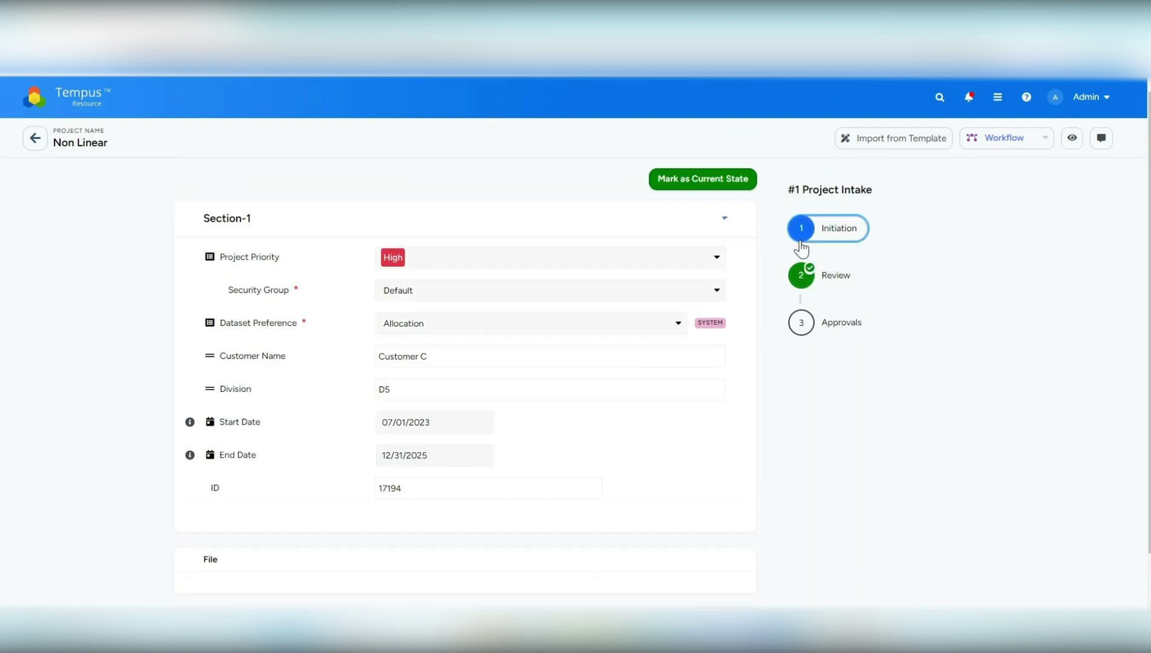
left_click(814, 319)
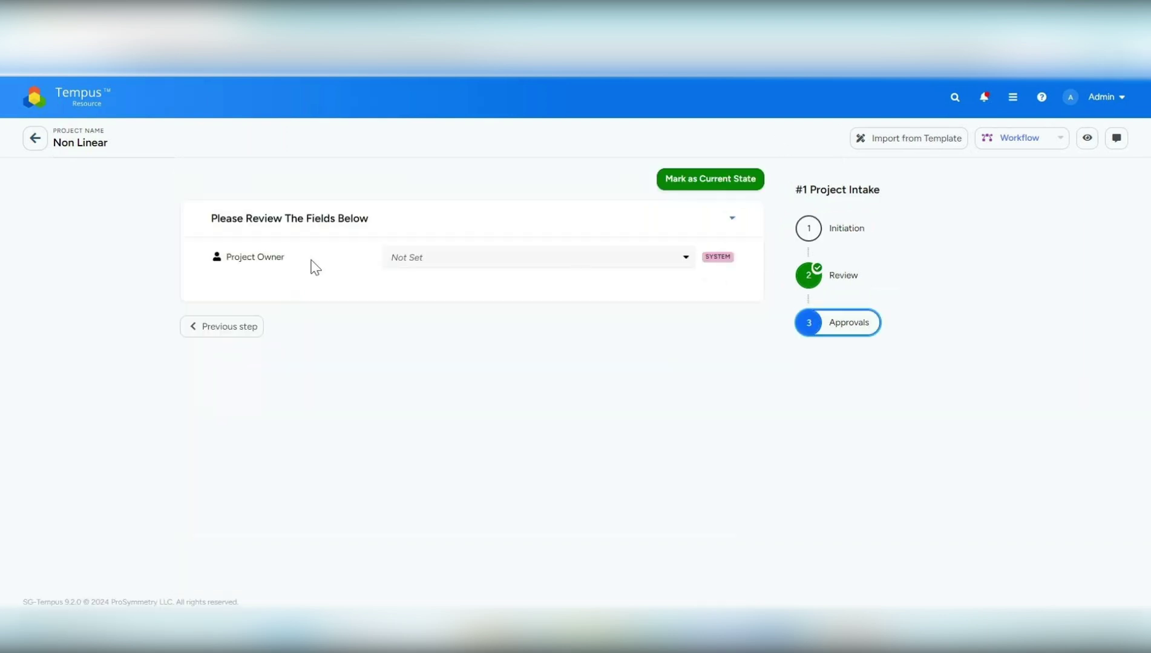
Return to the project grid, open the Linear Intake Form project, and view its Part 3 form.
left_click(34, 138)
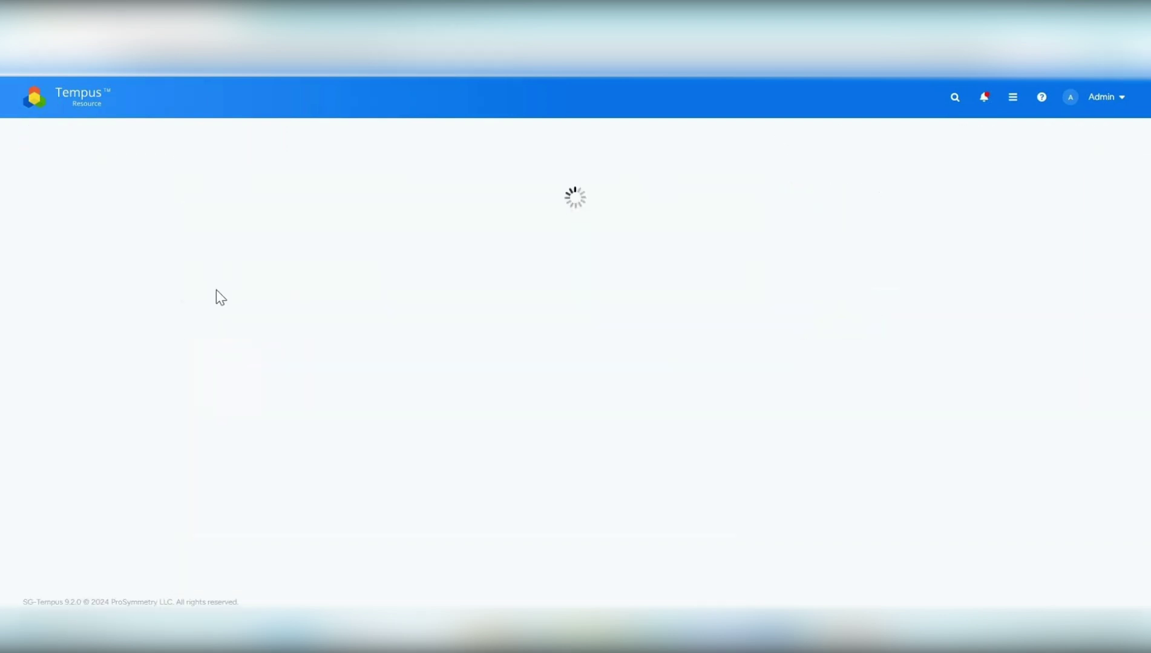
left_click(86, 255)
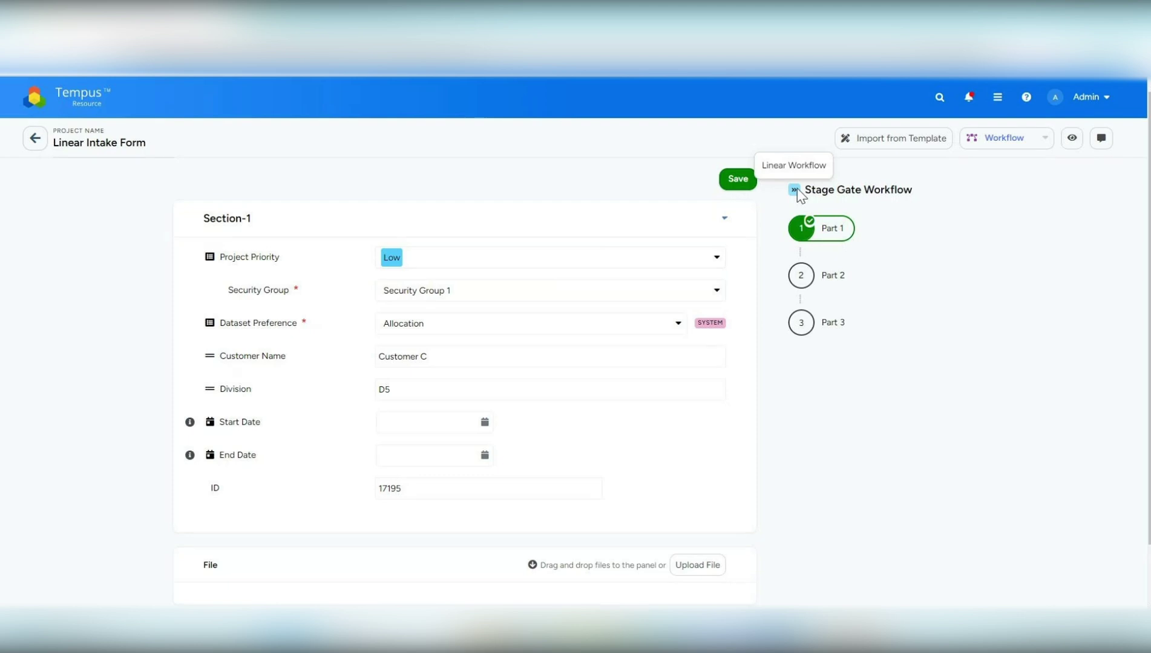
left_click(801, 330)
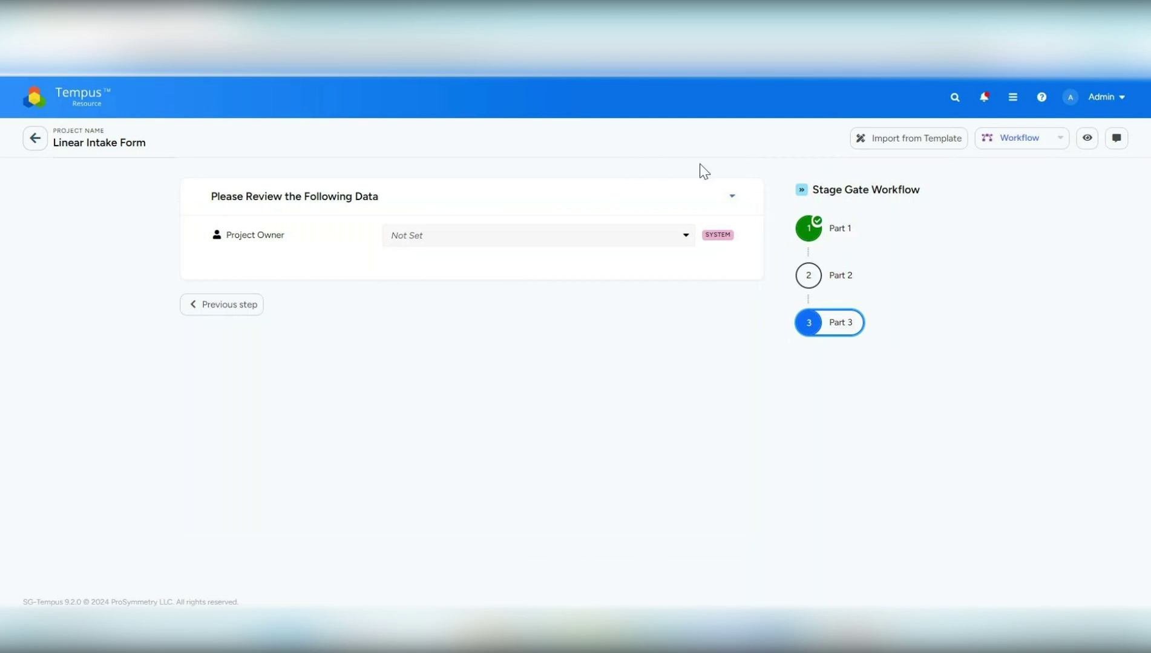
Advance the Linear Intake Form project through its stage gates by marking Part 2 and Part 3 as the current state.
left_click(805, 275)
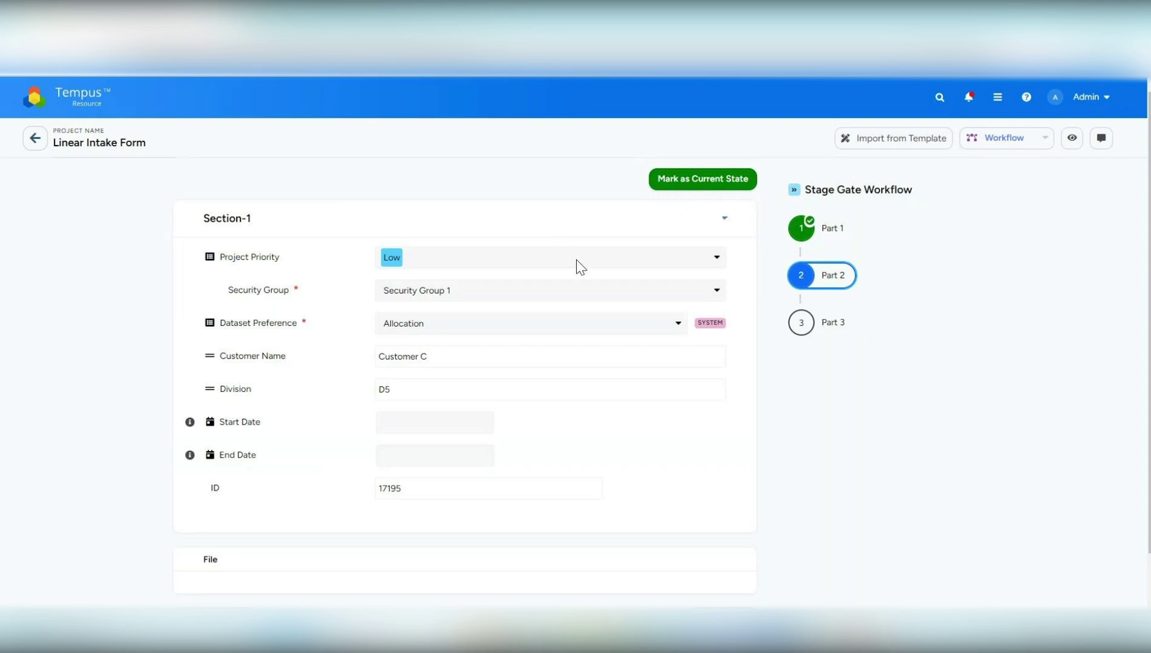
left_click(693, 181)
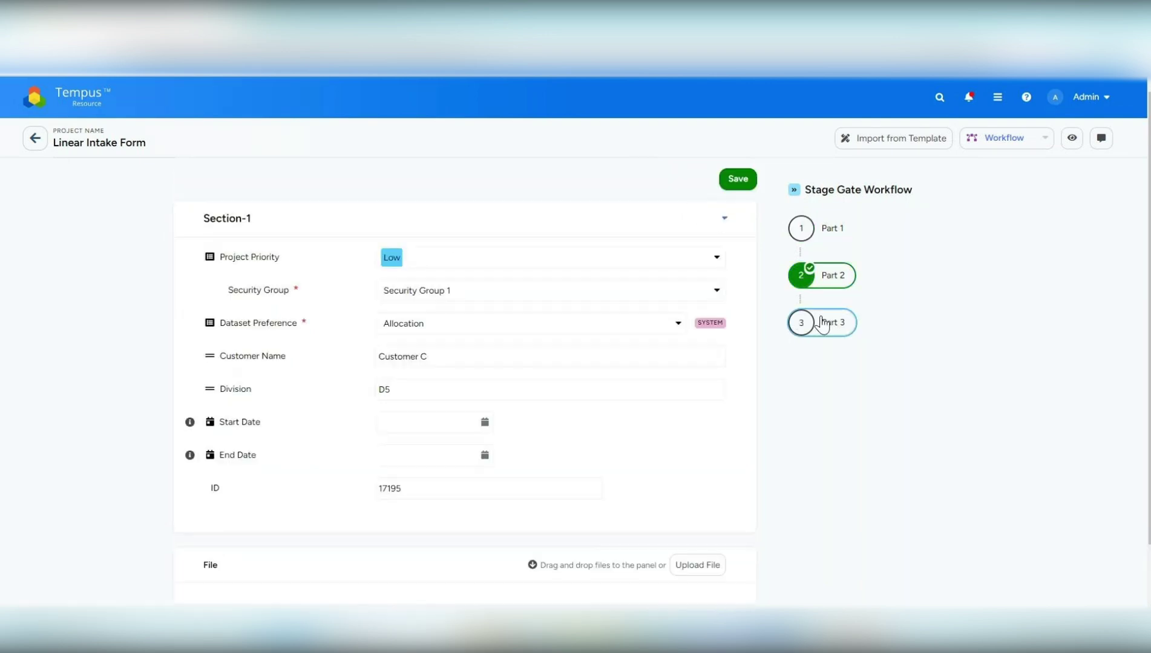
left_click(821, 324)
left_click(706, 183)
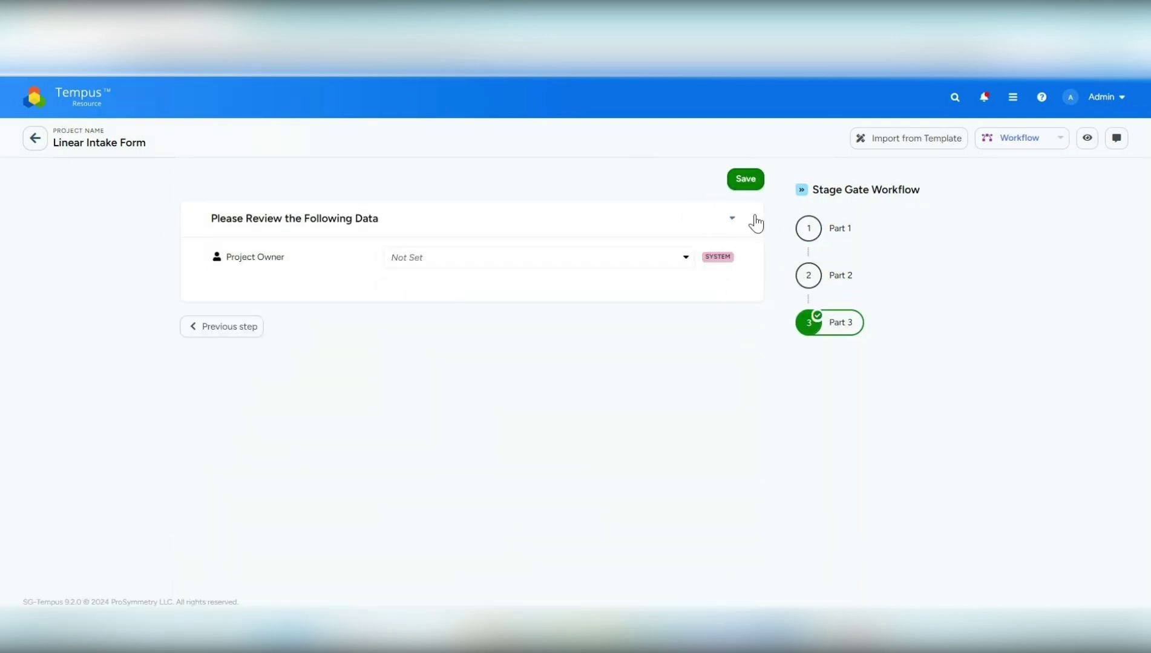
View the Part 1 form, move the project's current state back to Part 2, and check Part 1 again.
left_click(808, 230)
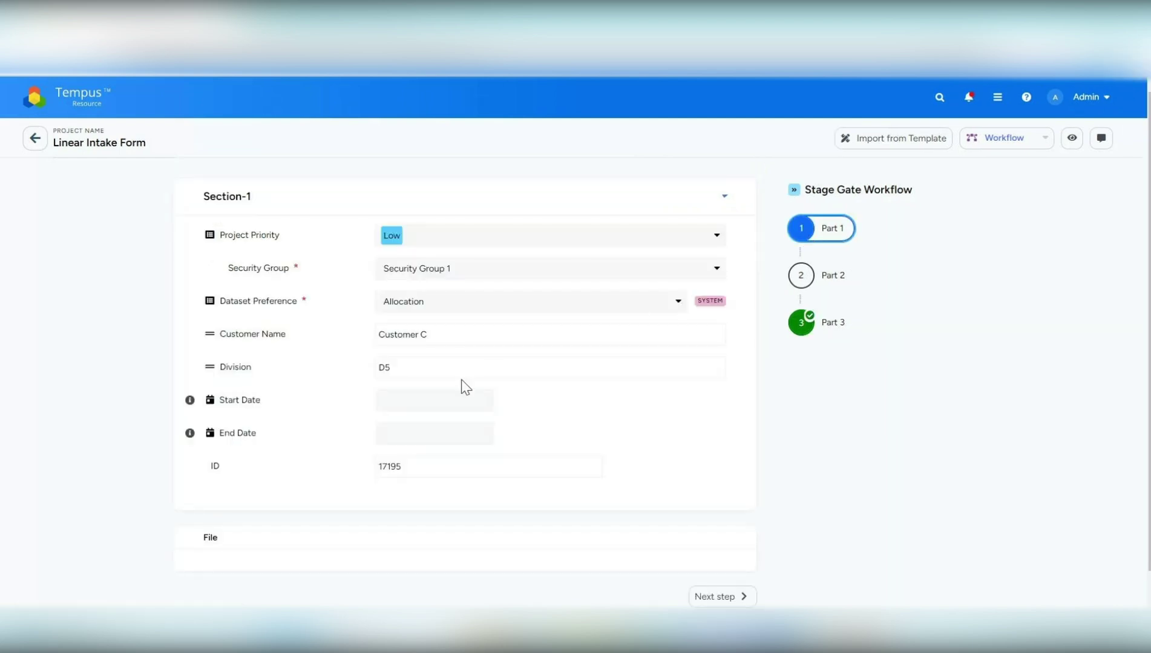
scroll(457, 385, "down", 1)
left_click(800, 269)
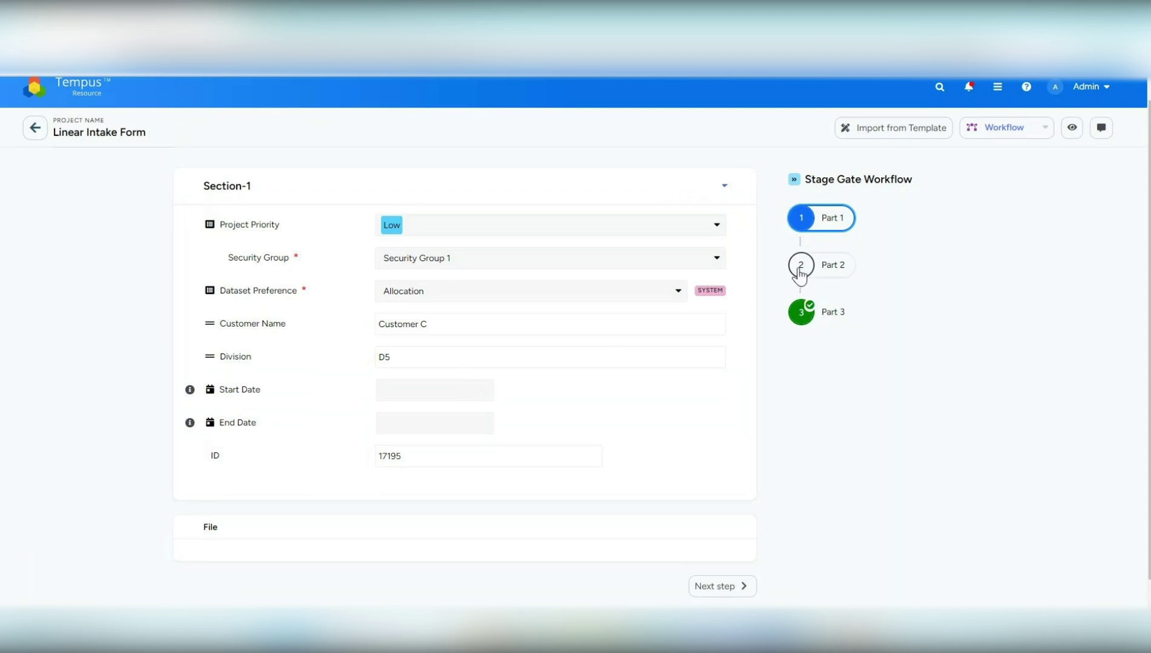
left_click(790, 223)
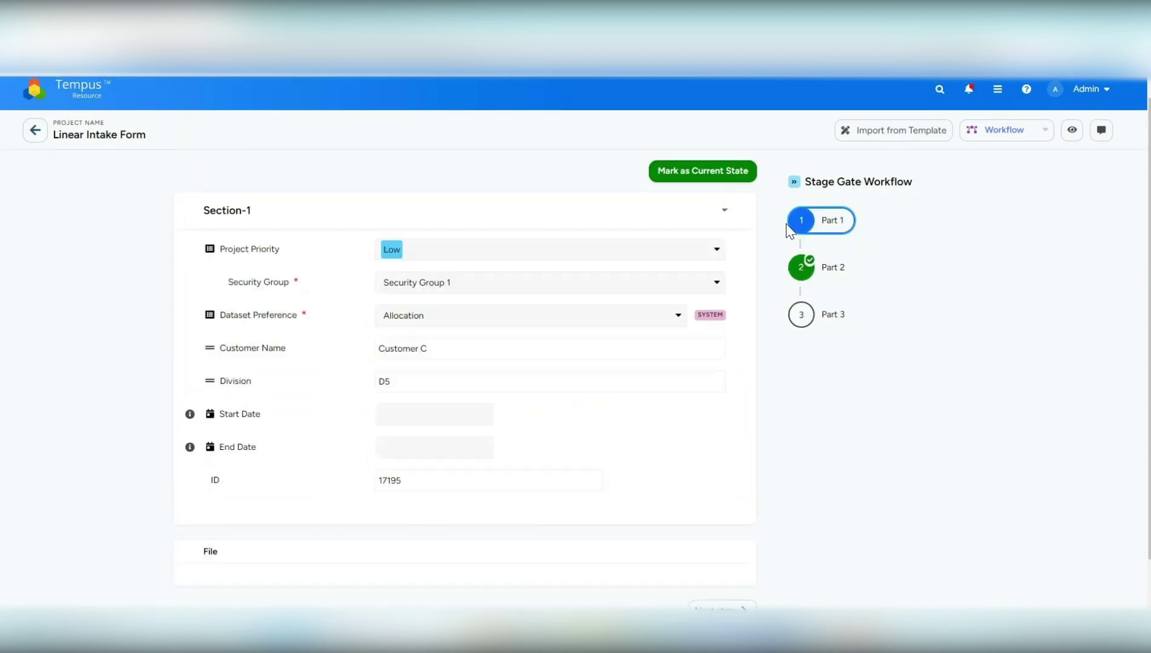
On the Part 2 form, set the Start Date to 09/02/2024 and the End Date to 11/30/2024.
left_click(805, 270)
left_click(445, 417)
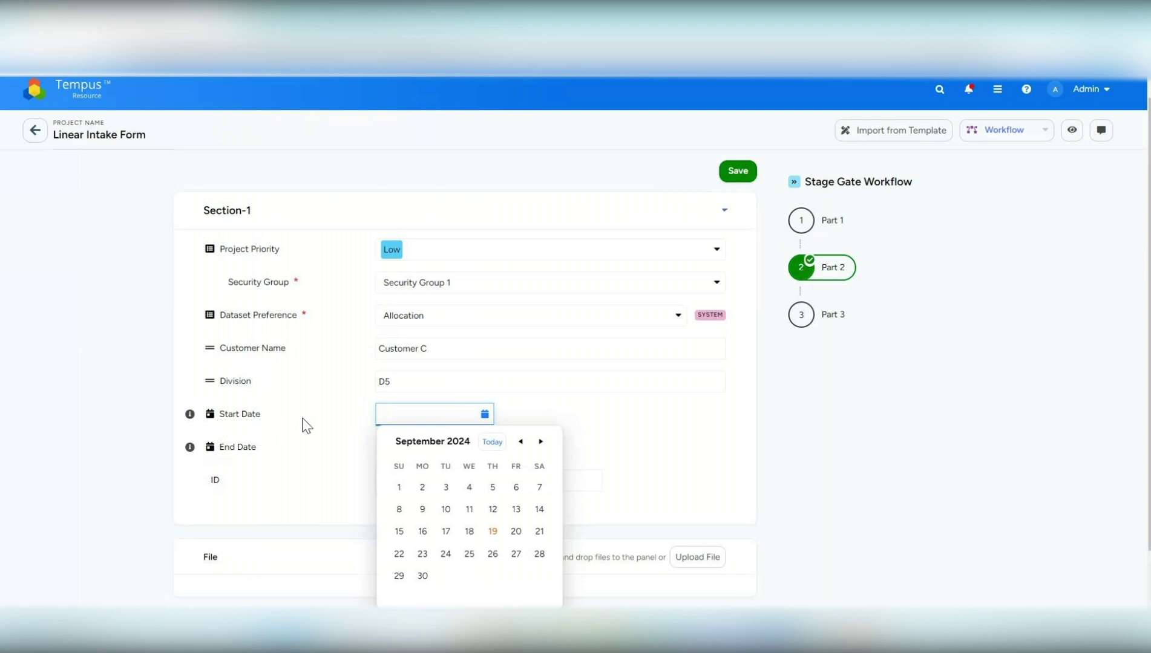
left_click(422, 487)
left_click(399, 447)
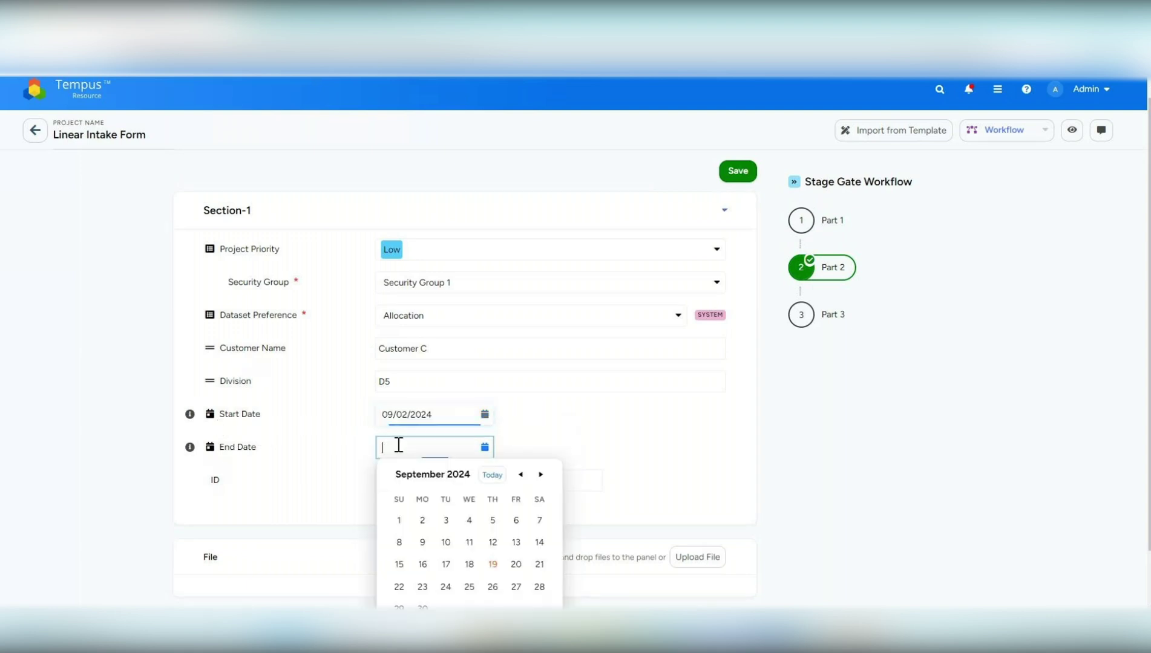
left_click(540, 475)
left_click(540, 474)
scroll(441, 559, "down", 1)
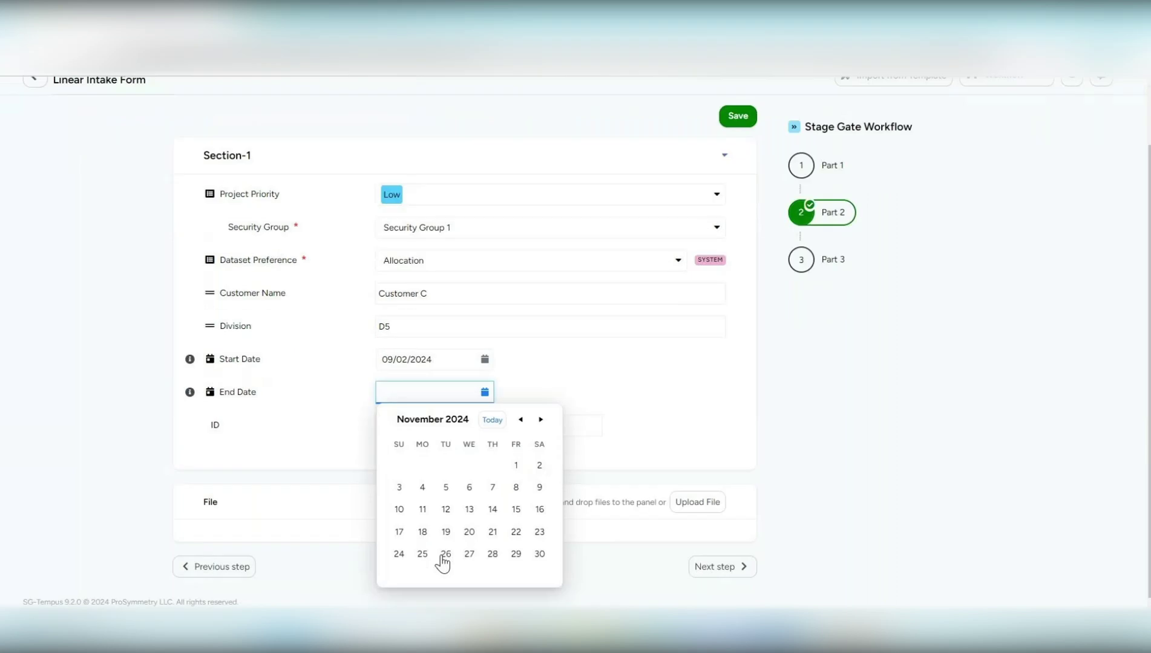
left_click(538, 556)
scroll(533, 451, "up", 1)
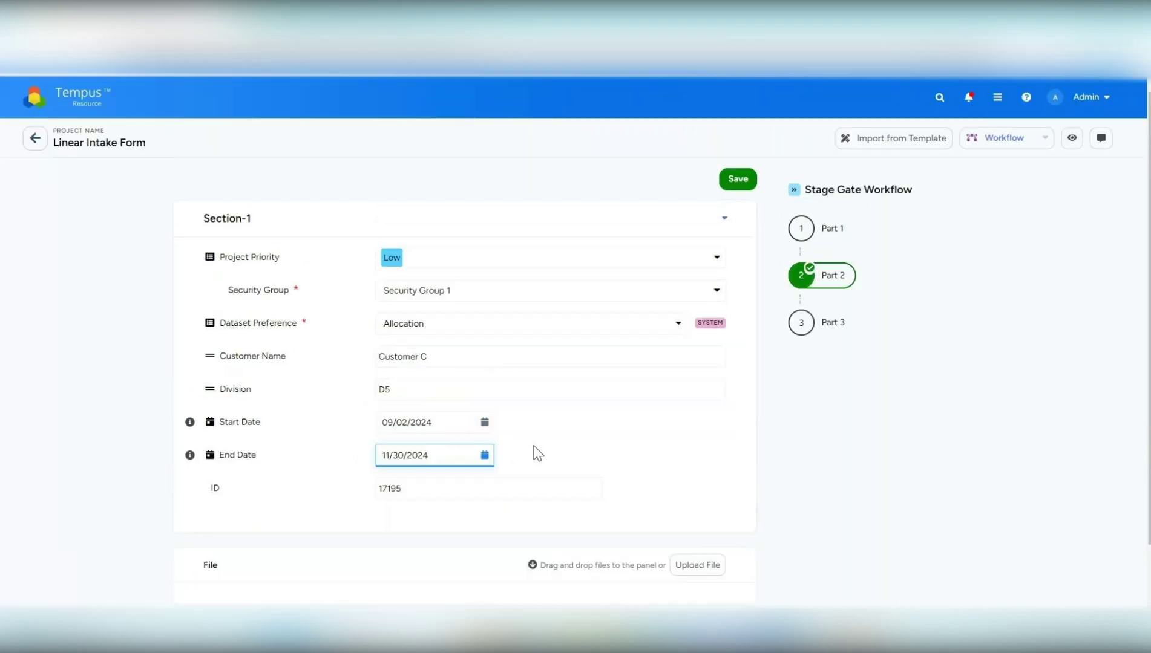
Open the project's Allocations page to check its start and end dates, and switch to another page of the project.
left_click(984, 145)
left_click(964, 164)
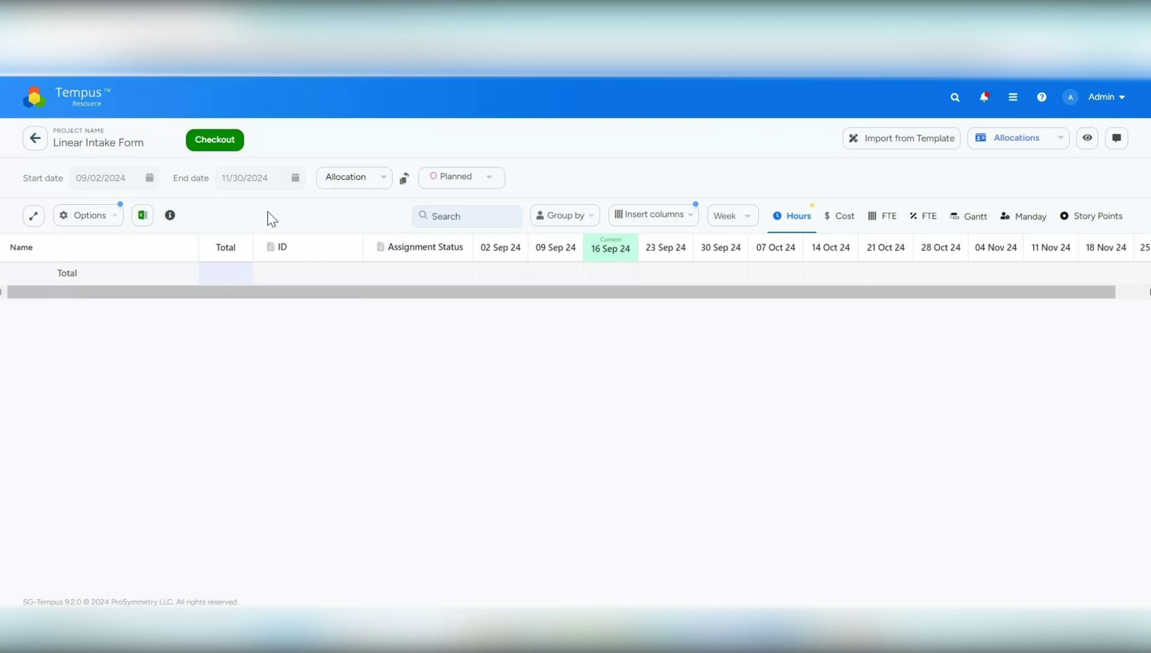
left_click(995, 140)
left_click(964, 476)
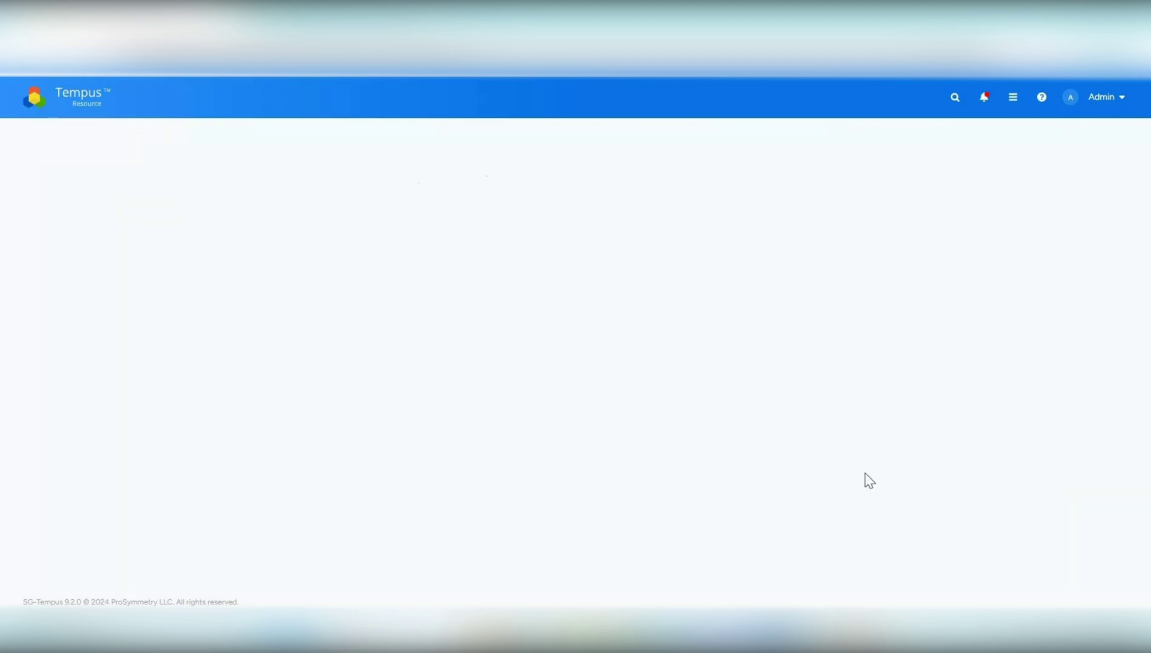
Open the Linear Intake Form project from Project Management to check its landing page, and return to the project list.
left_click(35, 138)
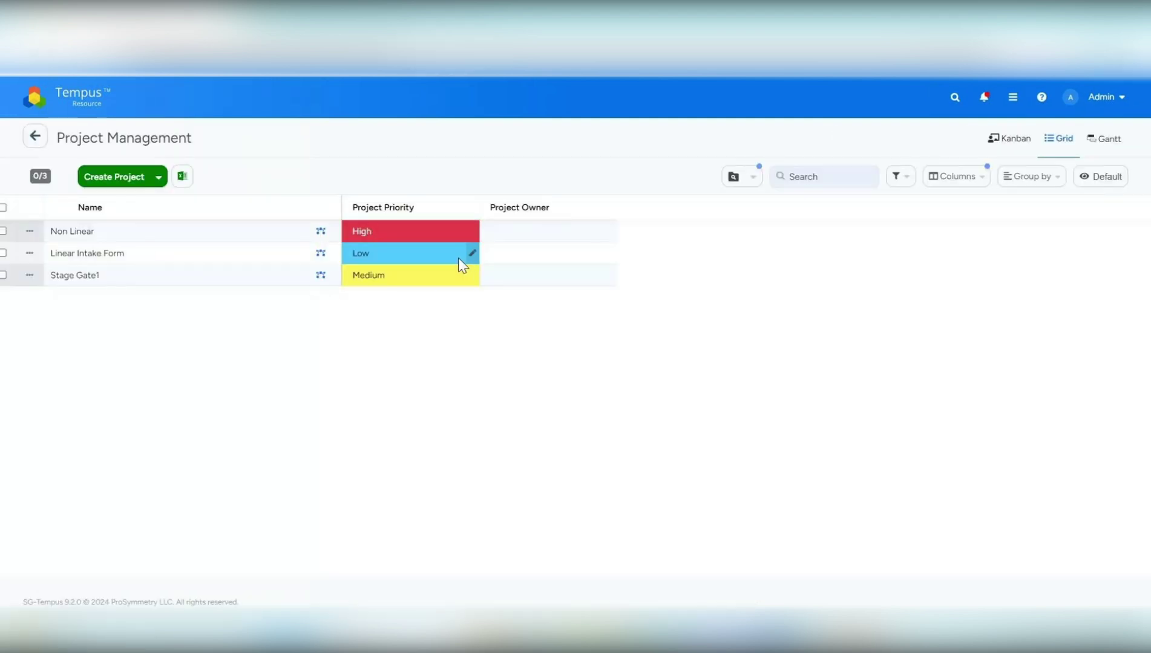
left_click(124, 258)
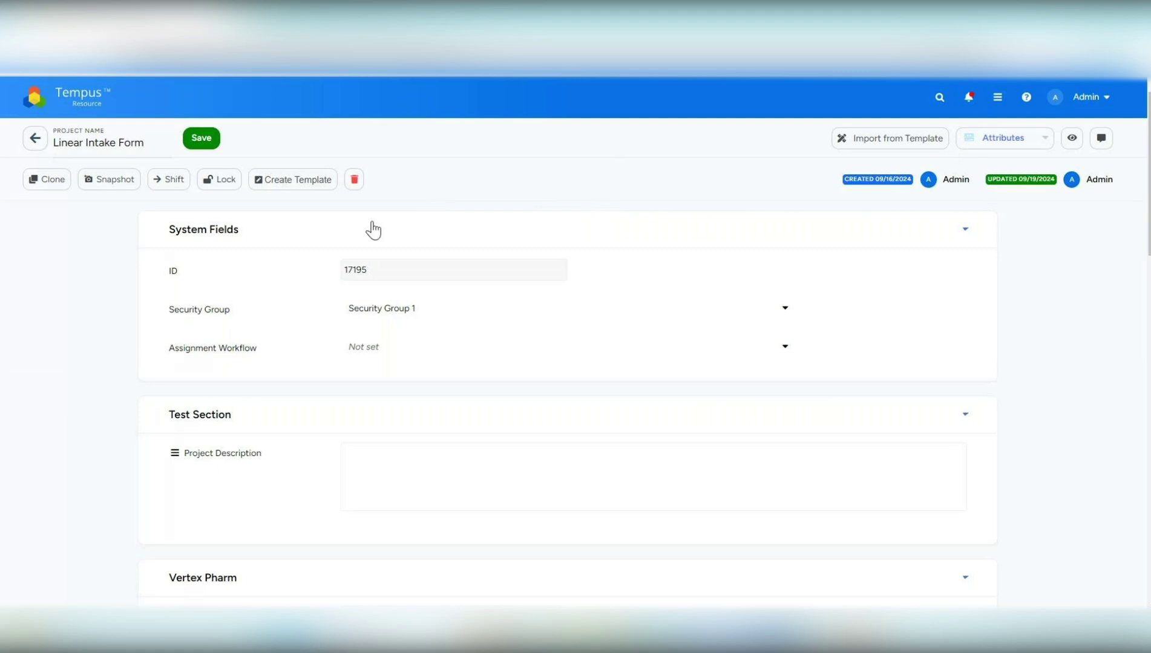
left_click(35, 140)
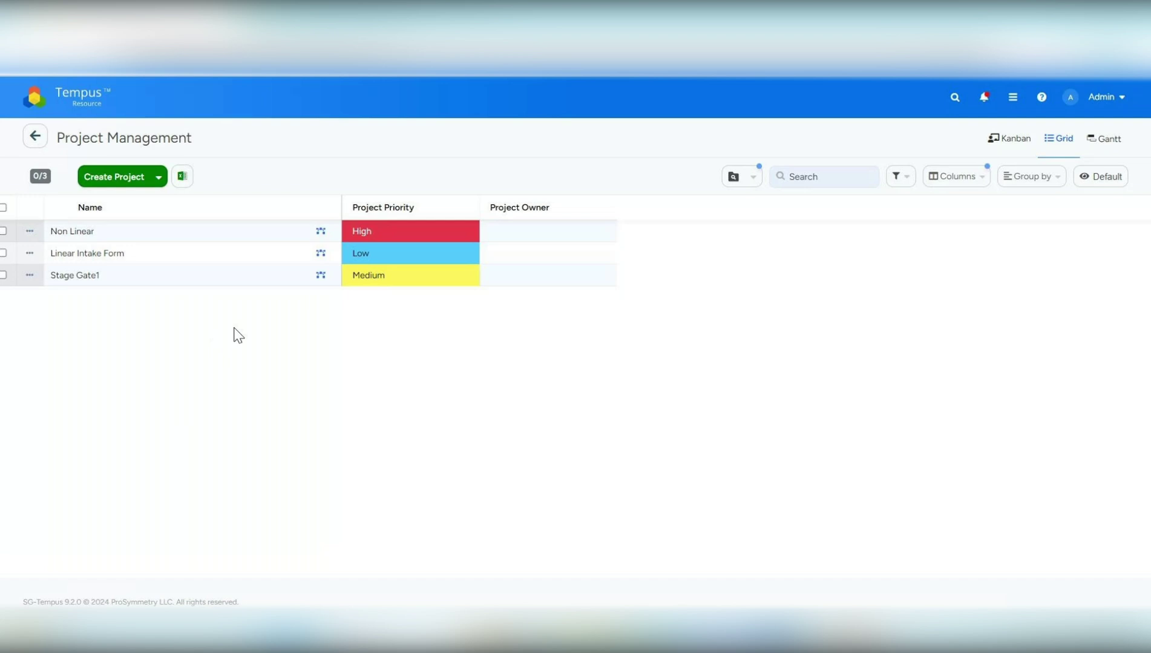
Switch to the second user's browser window and open the Non Linear project's workflow from Project Management.
mouse_move(615, 642)
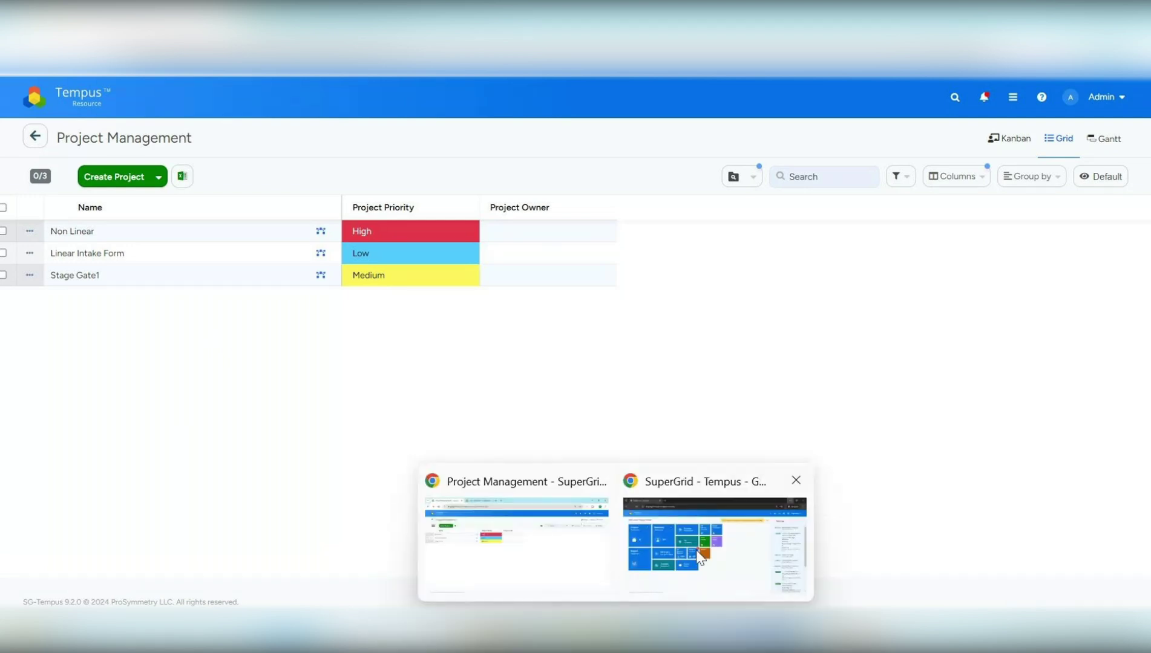
mouse_move(696, 550)
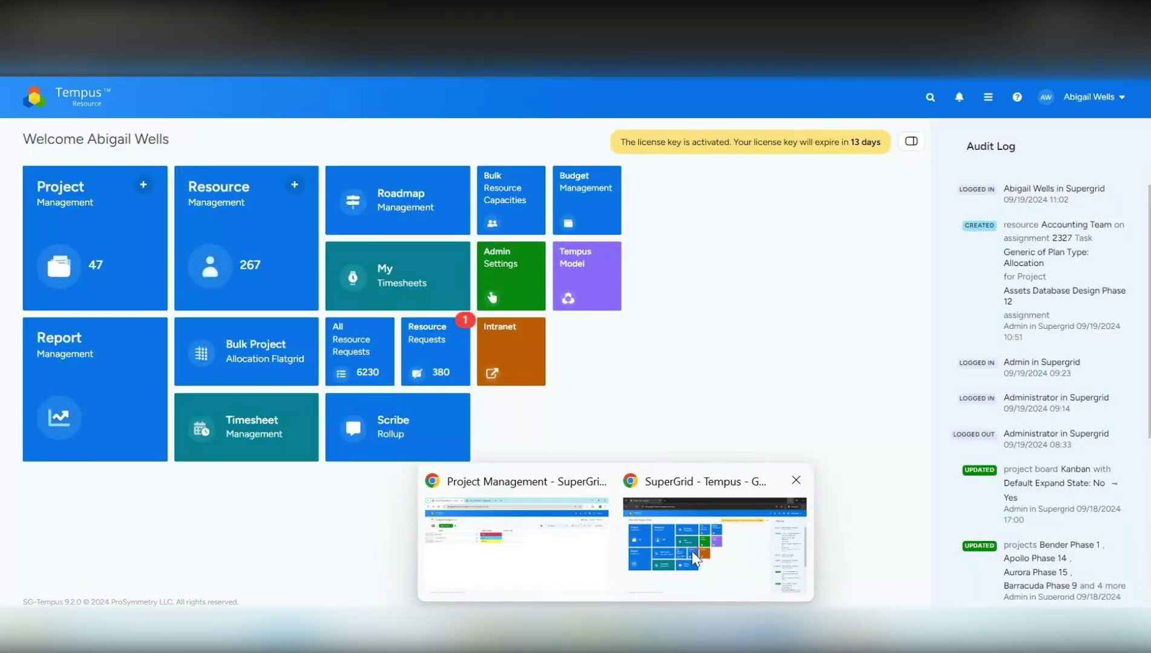
left_click(691, 551)
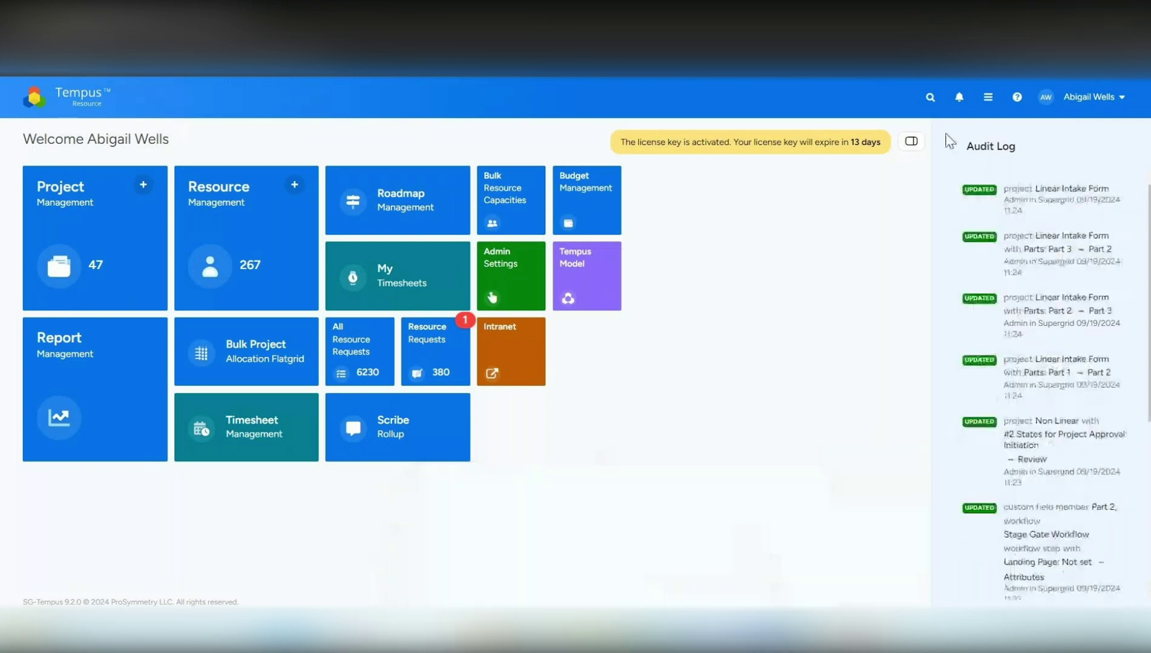
left_click(166, 209)
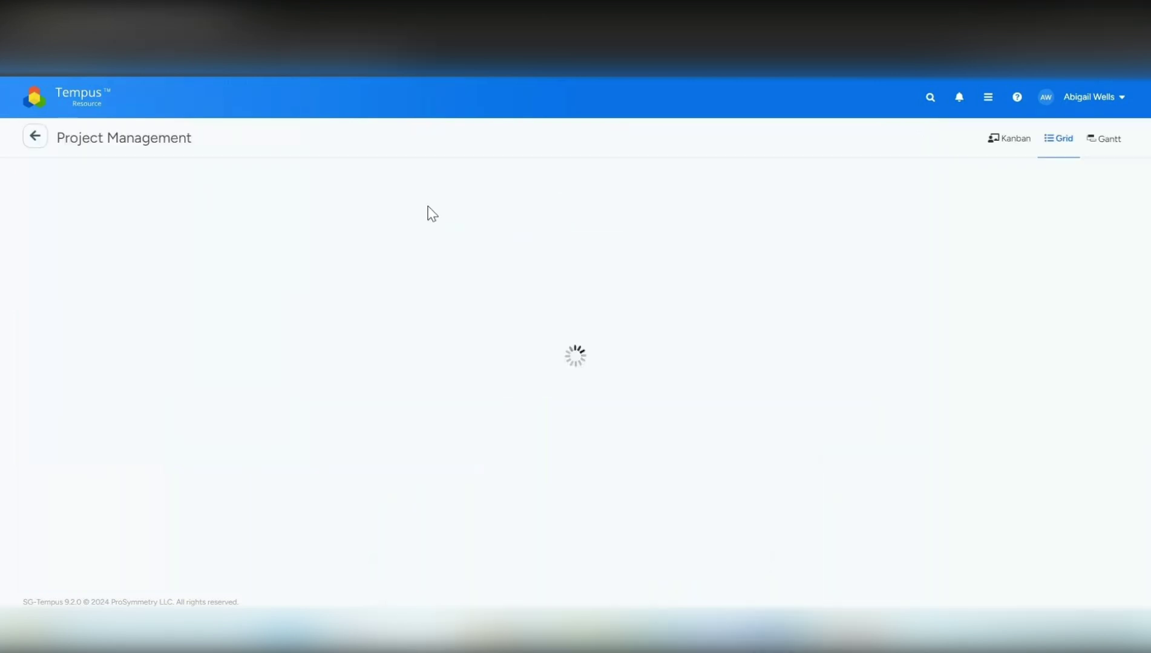
mouse_move(73, 262)
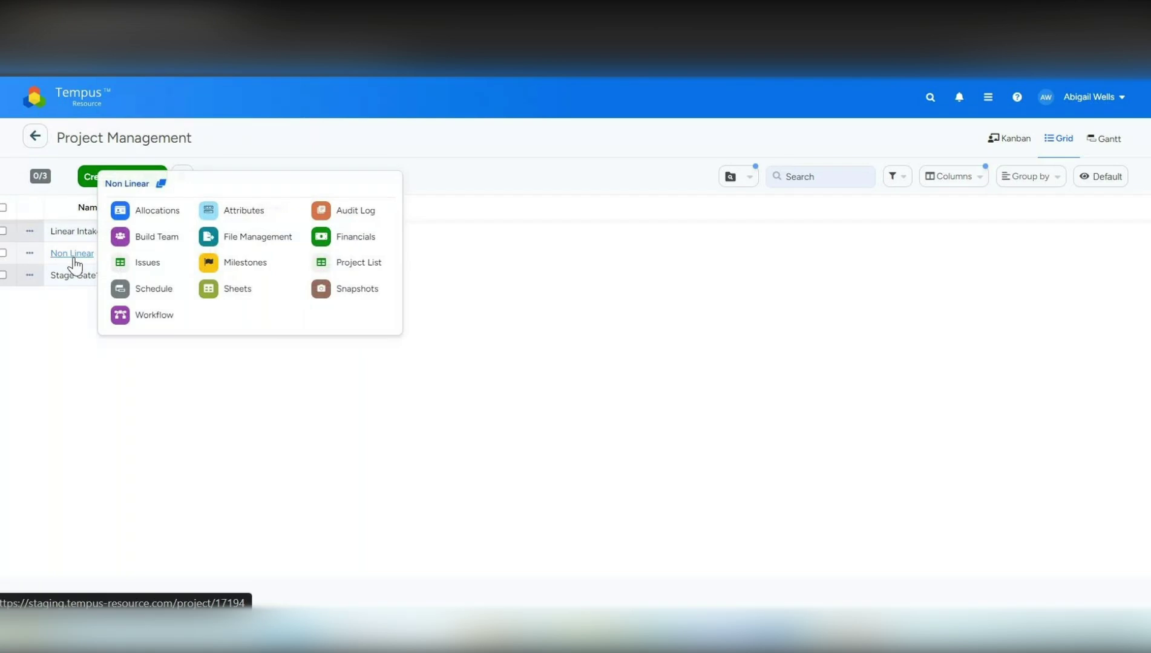
left_click(355, 237)
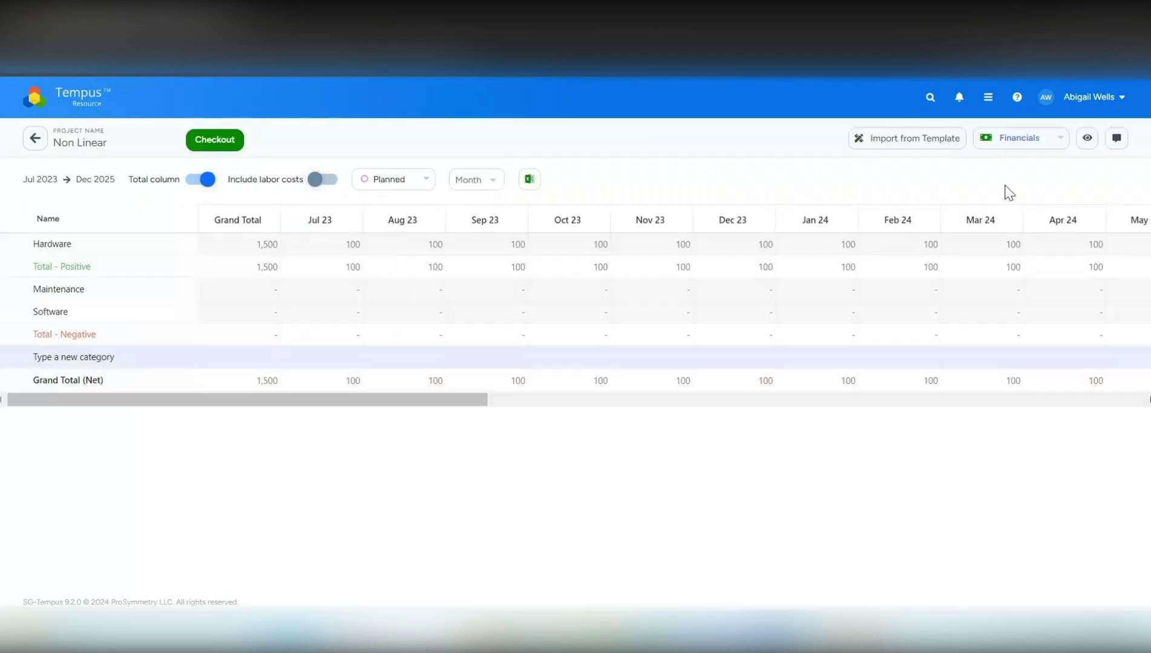
left_click(1029, 148)
left_click(967, 475)
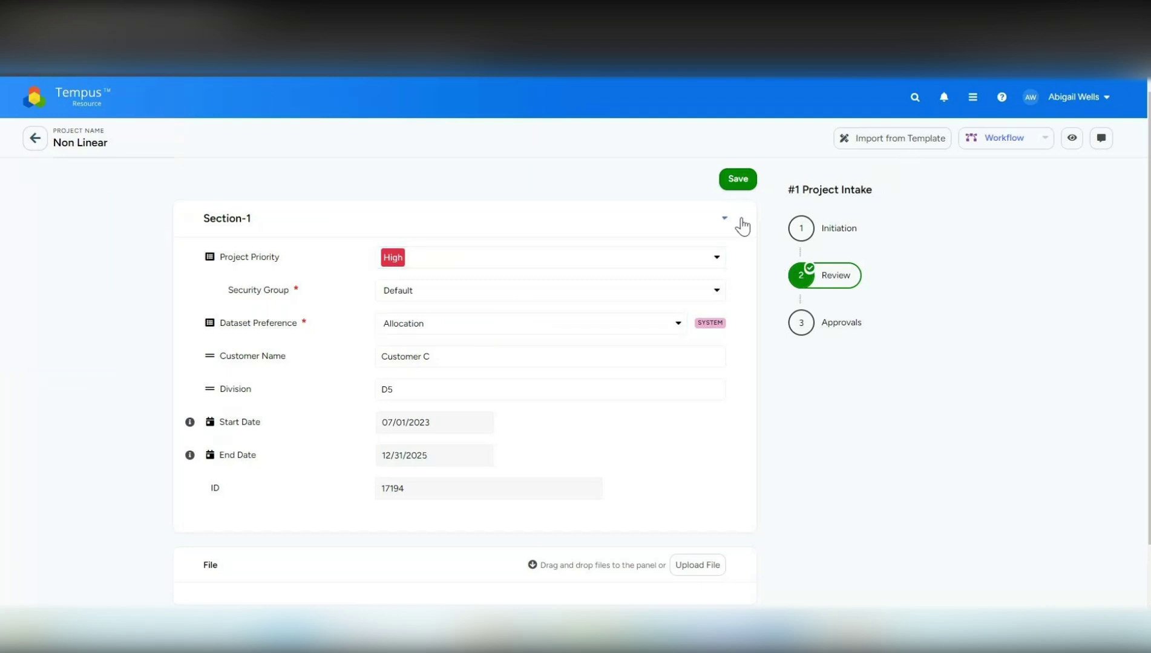
View the Approvals and Initiation states of the Non Linear workflow, and return to the project list.
left_click(800, 323)
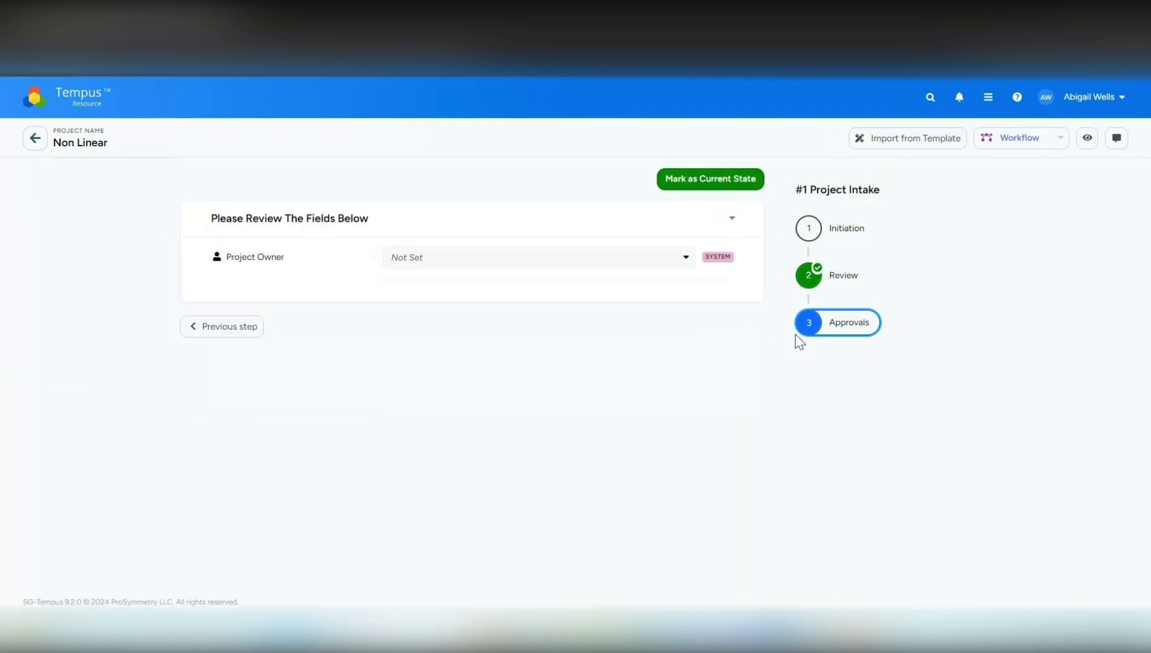
left_click(808, 230)
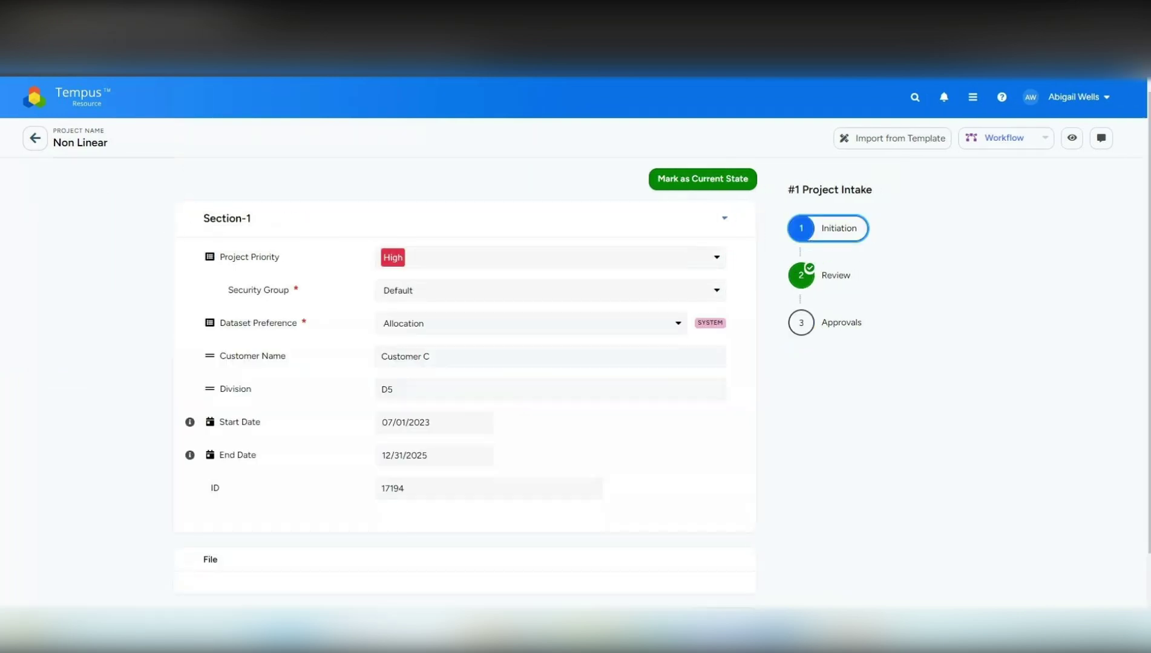
left_click(35, 138)
Open the Stage Gate1 project from the second user's project list.
mouse_move(86, 232)
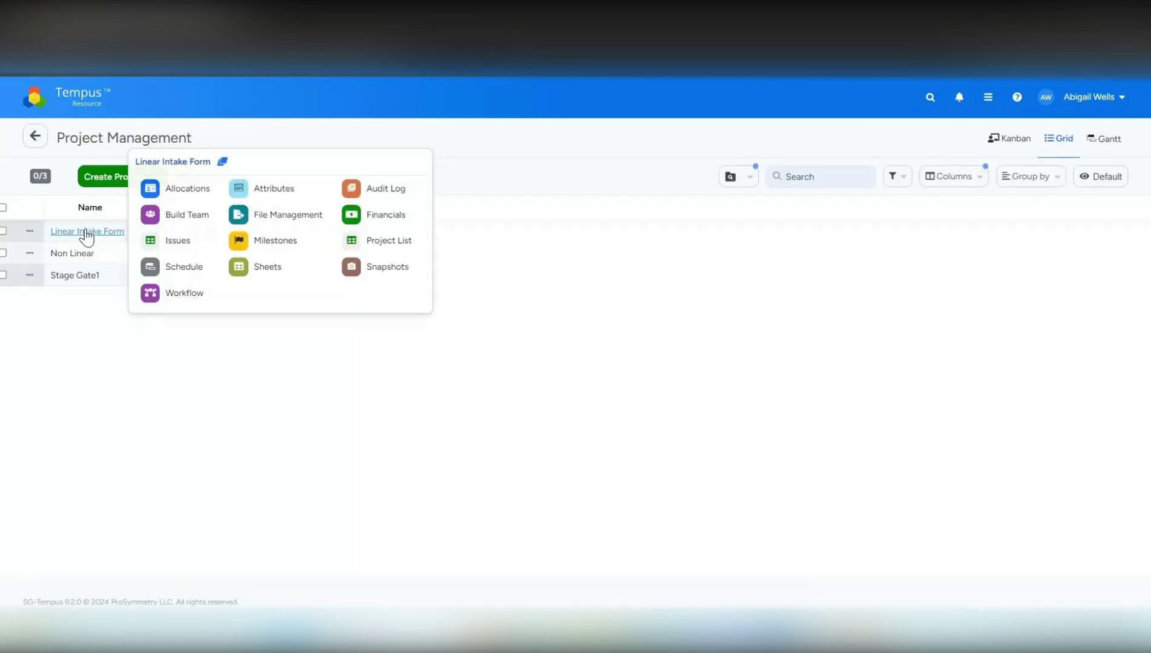
left_click_drag(84, 234, 67, 282)
left_click(67, 280)
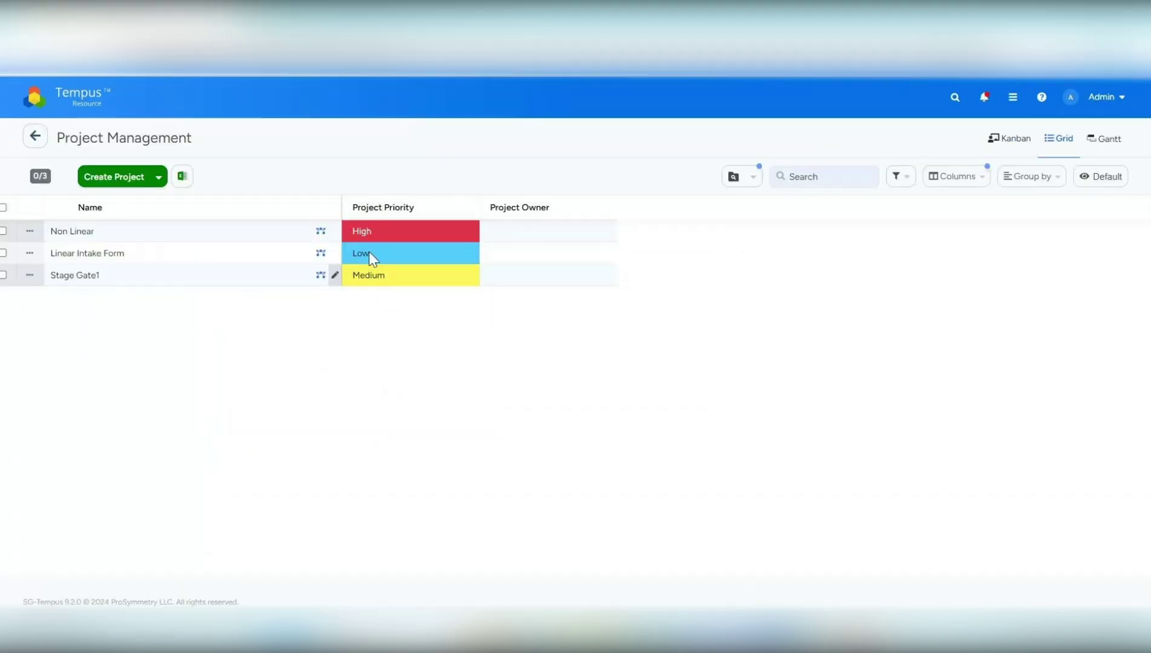
In the admin's window, open Stage Gate1's workflow and mark Part 2 as the current state.
left_click(335, 275)
left_click(803, 275)
left_click(733, 183)
Switch to the second user's window, refresh Stage Gate1's workflow, and compare the fields of Part 1 and Part 2.
mouse_move(616, 644)
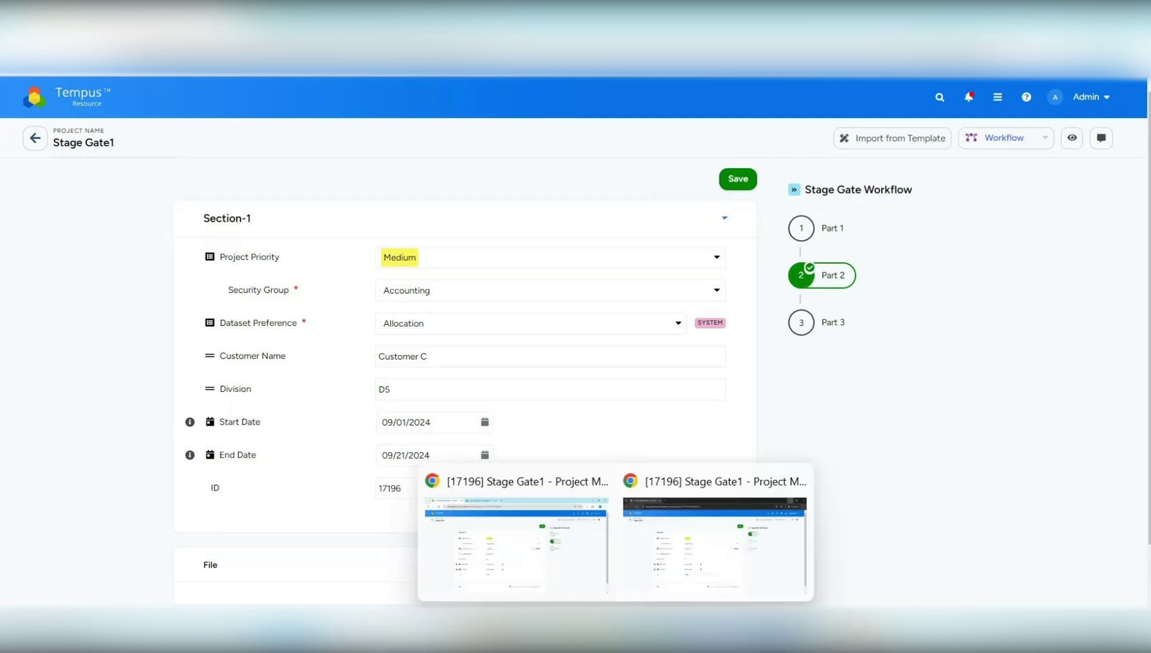
left_click(694, 559)
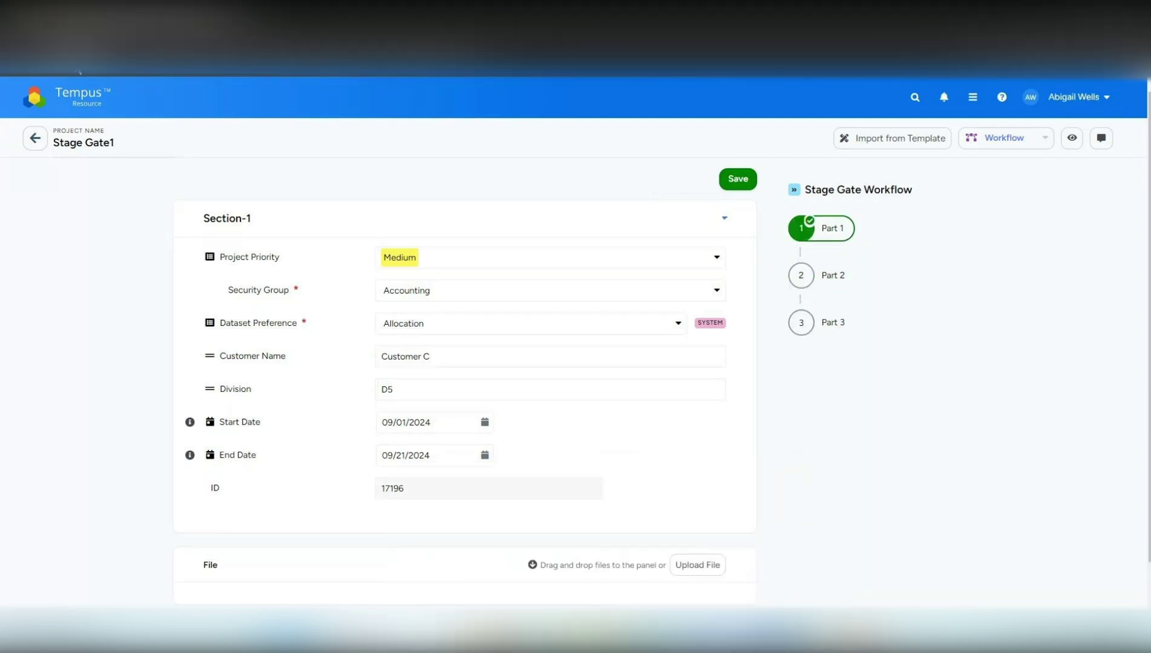
key("F5")
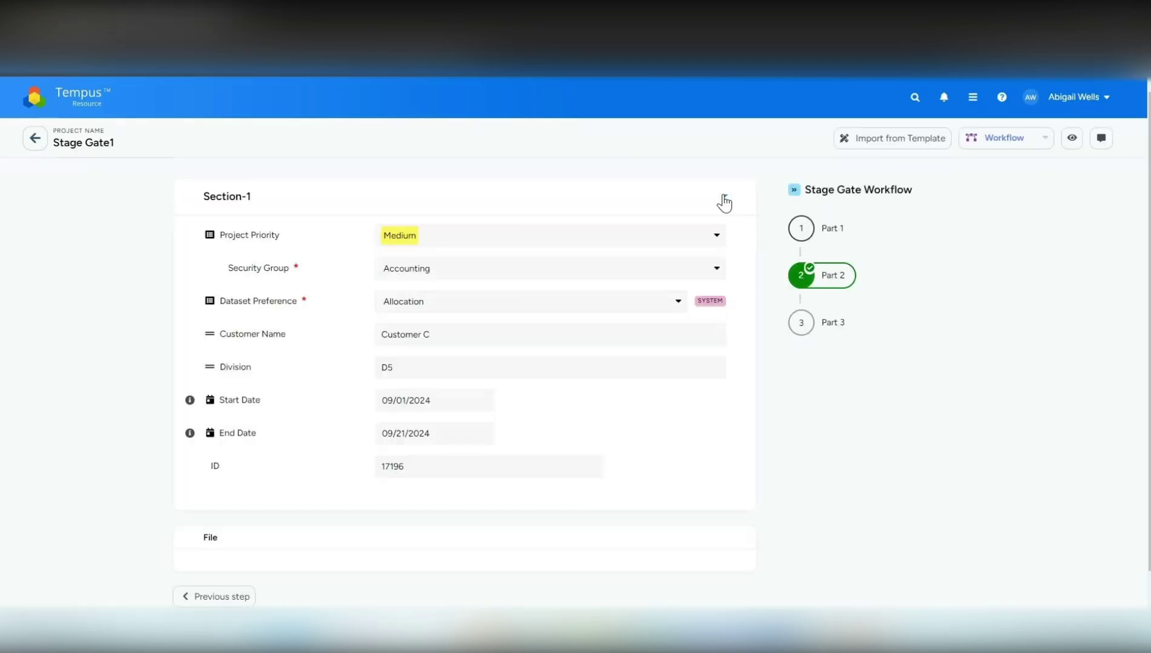
left_click(805, 230)
left_click(824, 281)
left_click(806, 237)
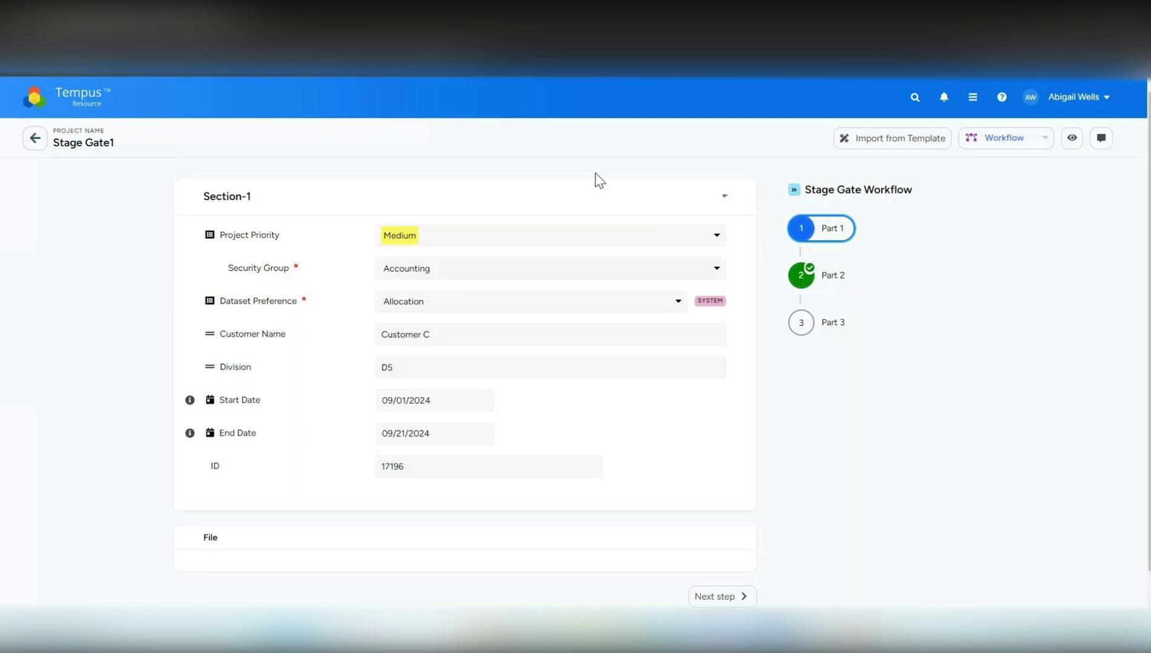
left_click(807, 289)
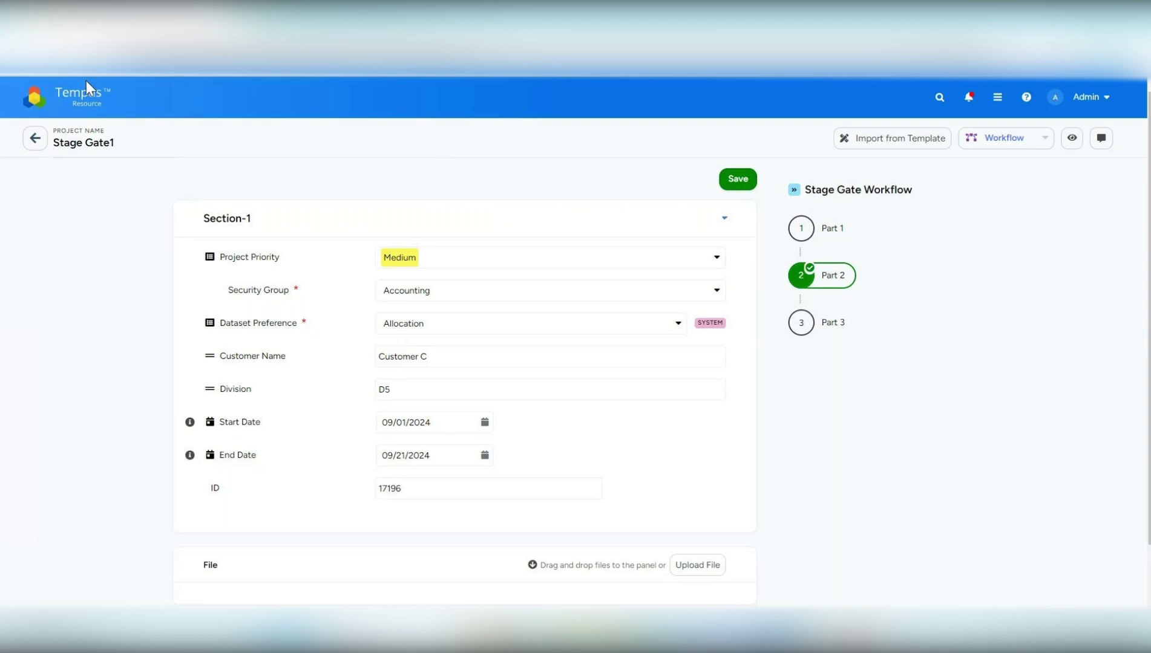
In the admin's window, open the global General Settings and locate the Allow multiple assignments option.
left_click(82, 98)
left_click(531, 294)
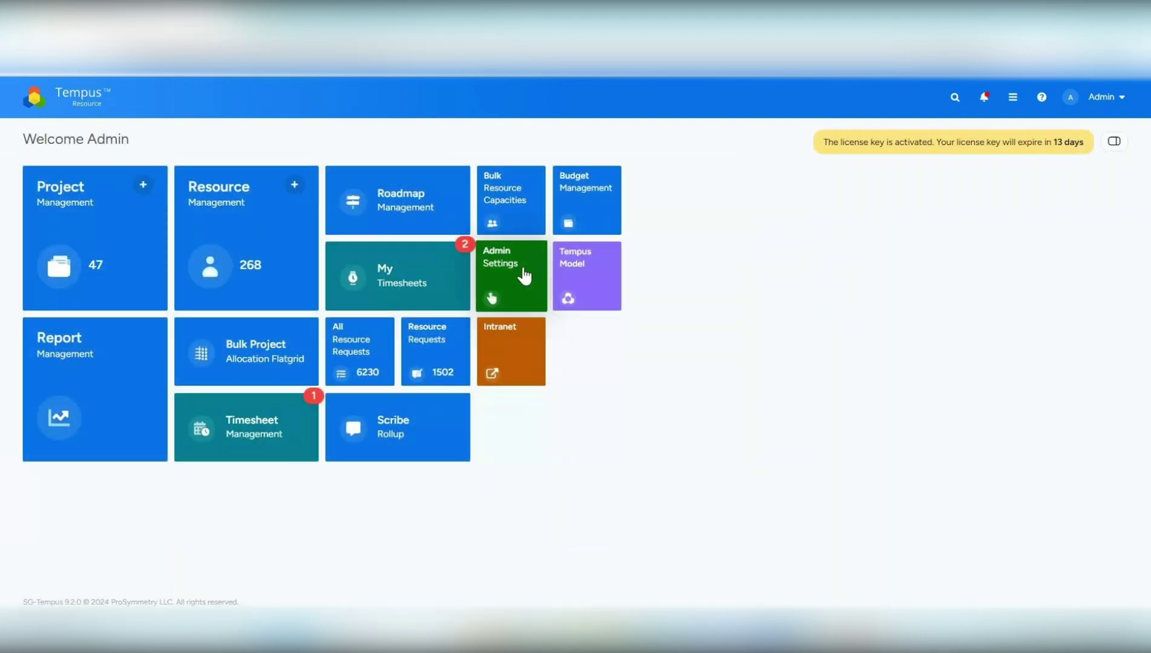
scroll(472, 435, "down", 2)
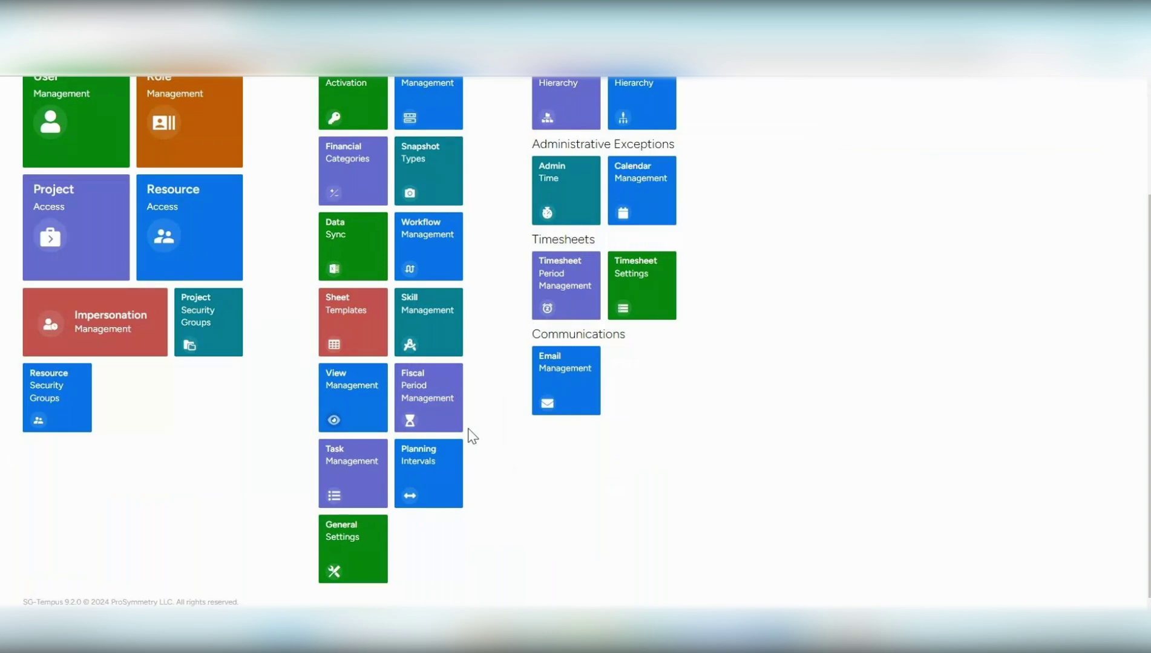
left_click(357, 536)
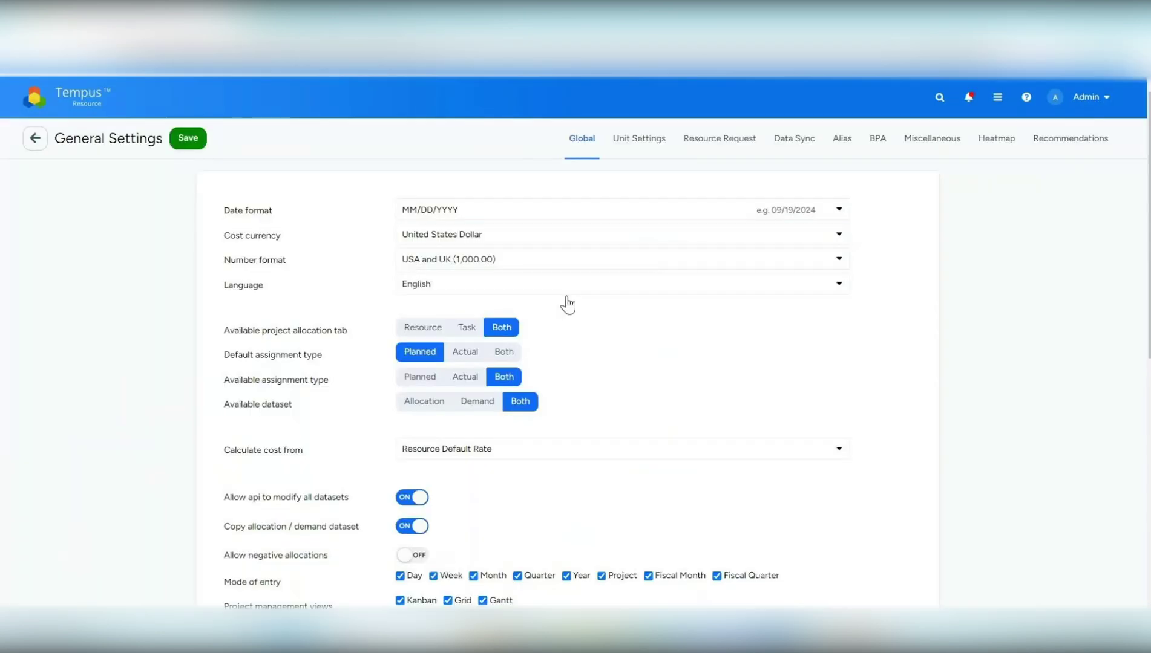
scroll(578, 405, "down", 2)
scroll(579, 411, "down", 5)
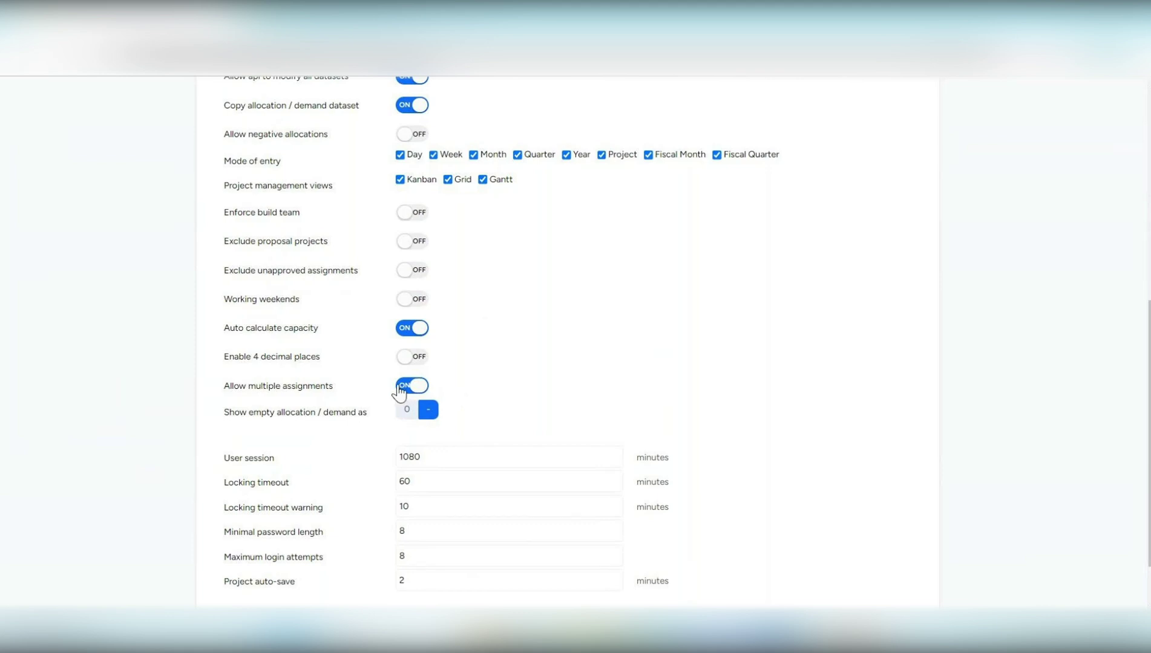
Try to turn off Allow multiple assignments, review the listed project assignments, and close the list.
scroll(406, 387, "up", 7)
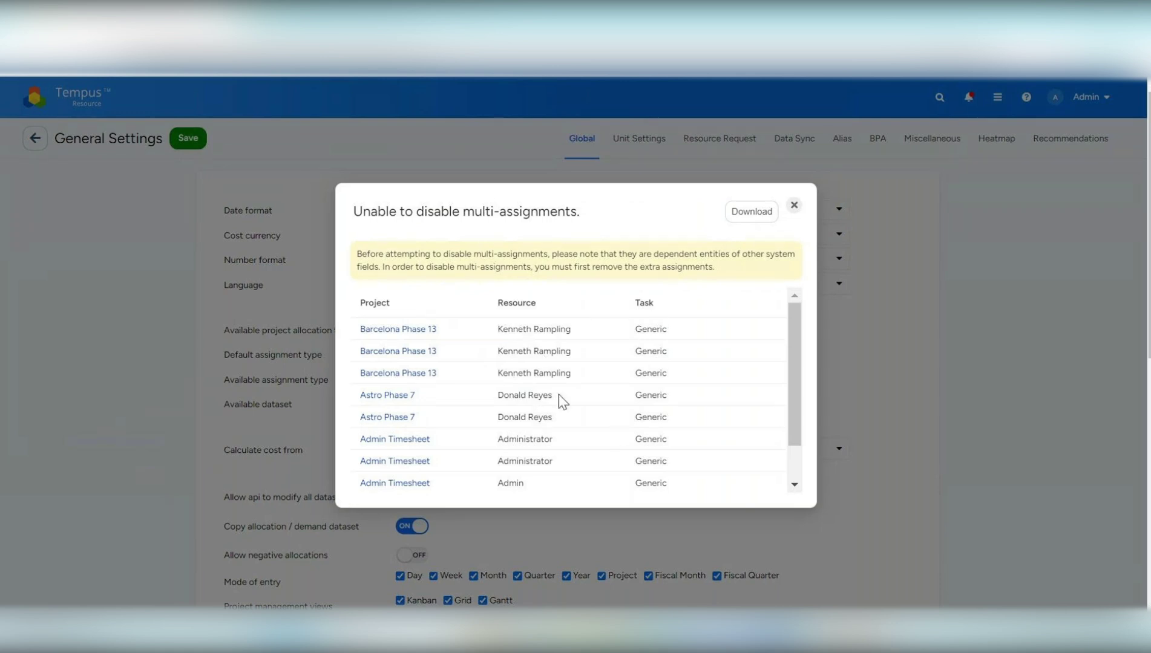
scroll(553, 392, "down", 1)
scroll(552, 392, "up", 1)
left_click(794, 206)
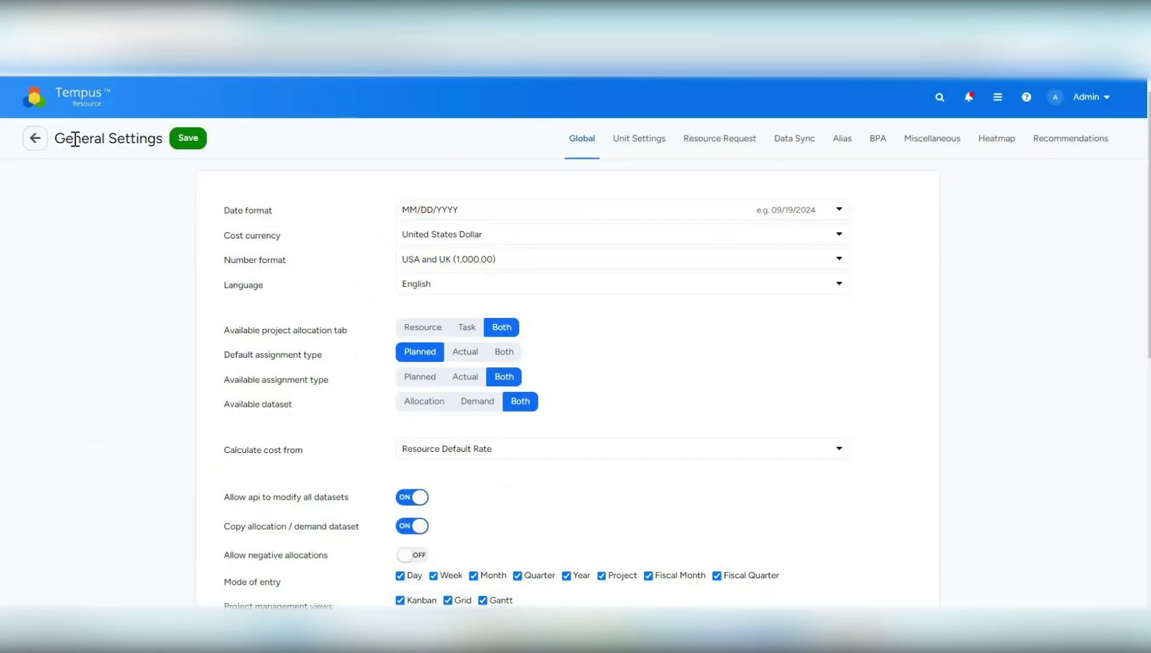
scroll(73, 321, "down", 4)
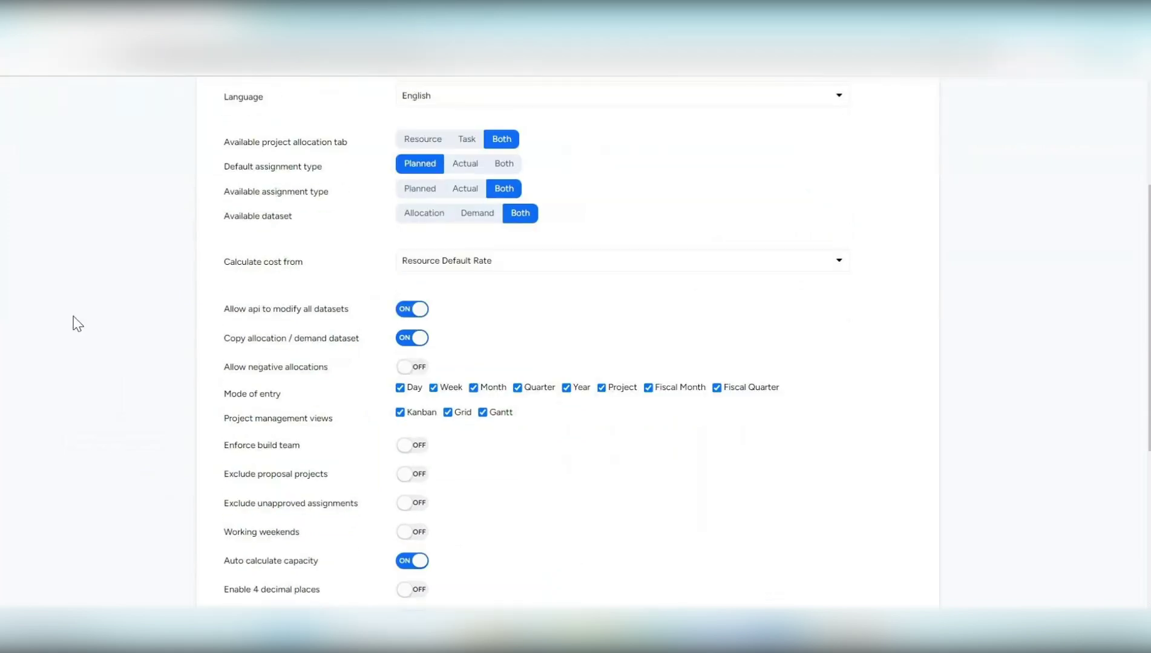
scroll(74, 323, "up", 4)
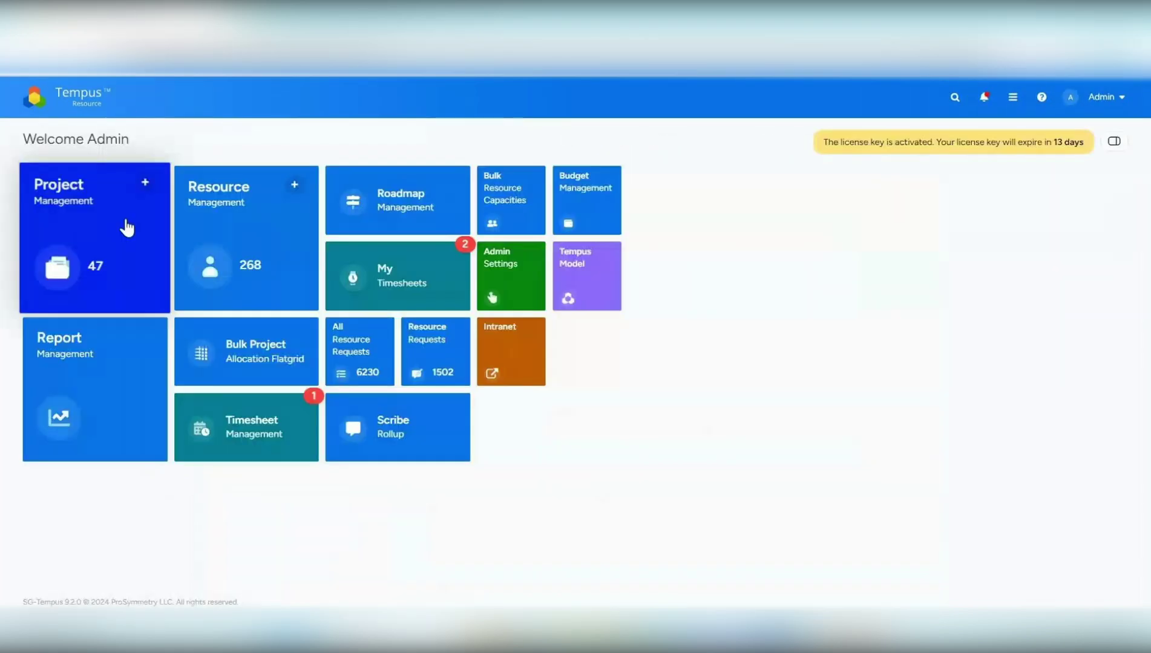
In Project Management, clear the Workflow project filter and open the allocations of Malibu Phase 11.
left_click(123, 227)
left_click(733, 177)
left_click(734, 238)
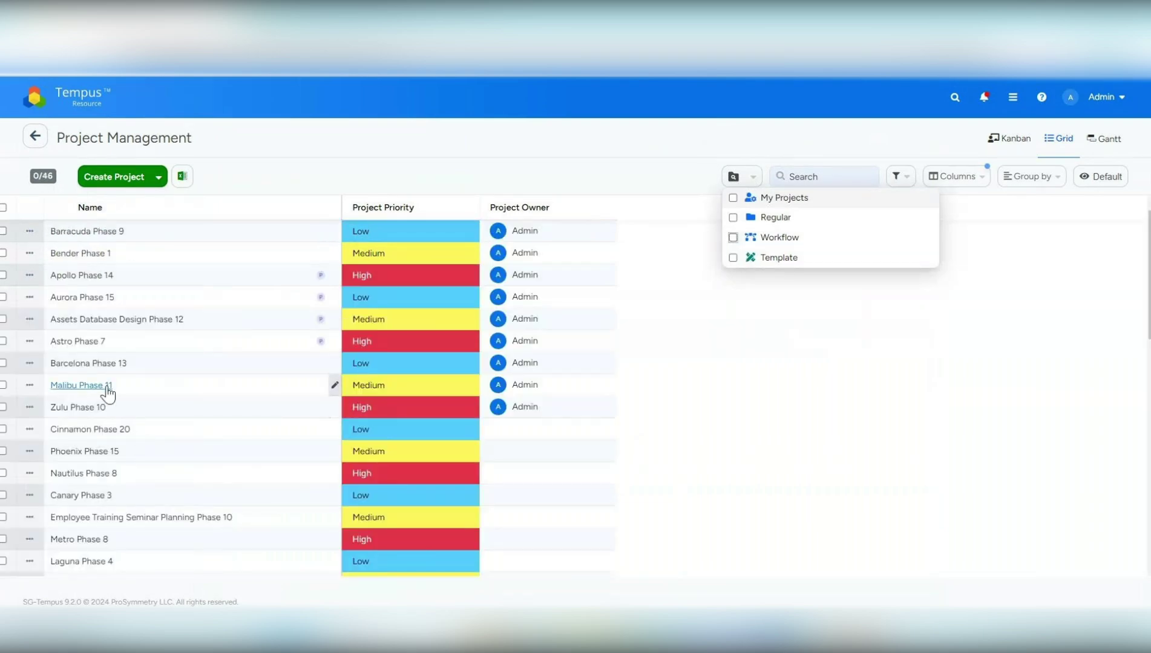
mouse_move(109, 387)
left_click(169, 359)
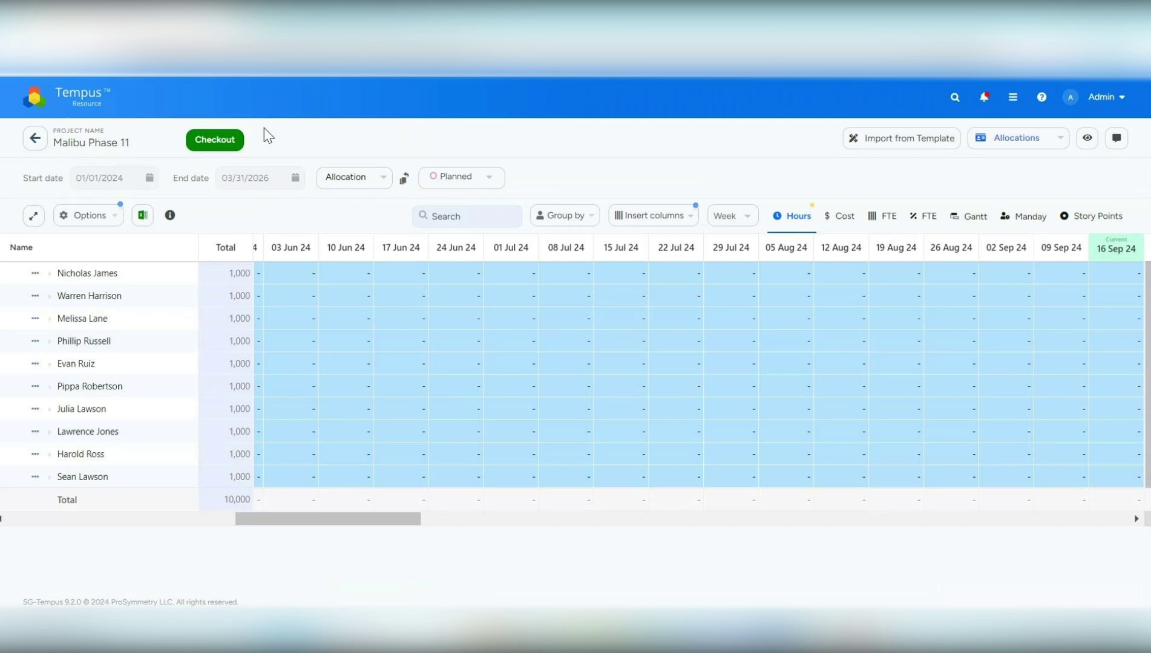
Display the allocation grid by Month and check out the Malibu Phase 11 project.
left_click(741, 216)
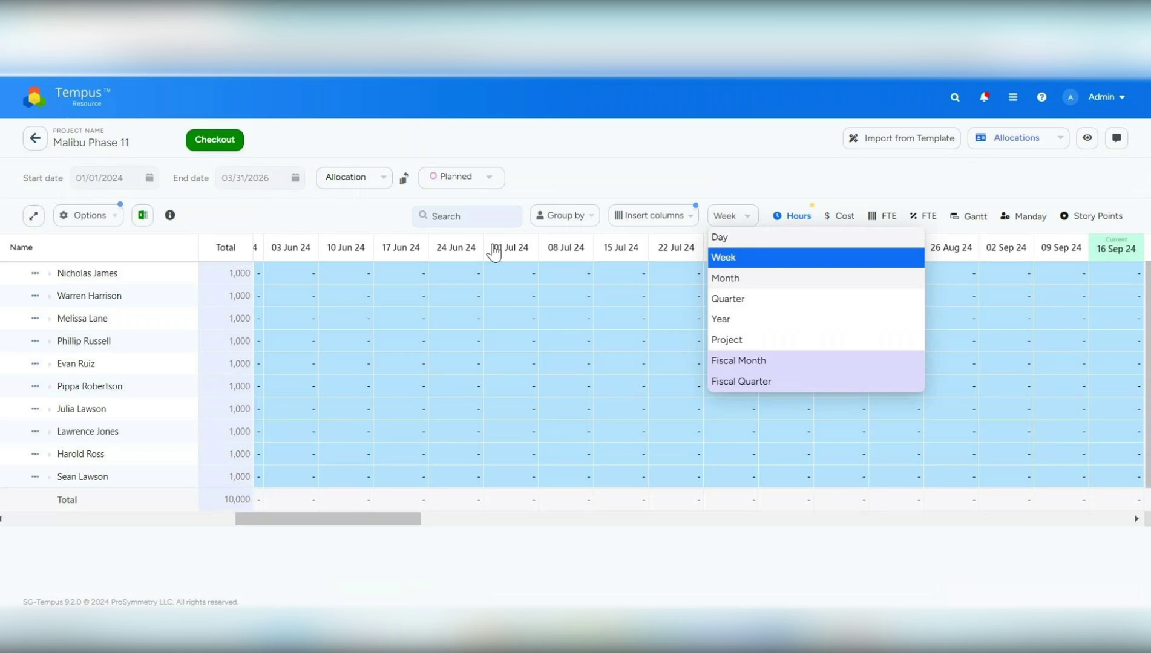
key("Return")
left_click_drag(443, 520, 240, 527)
left_click(219, 143)
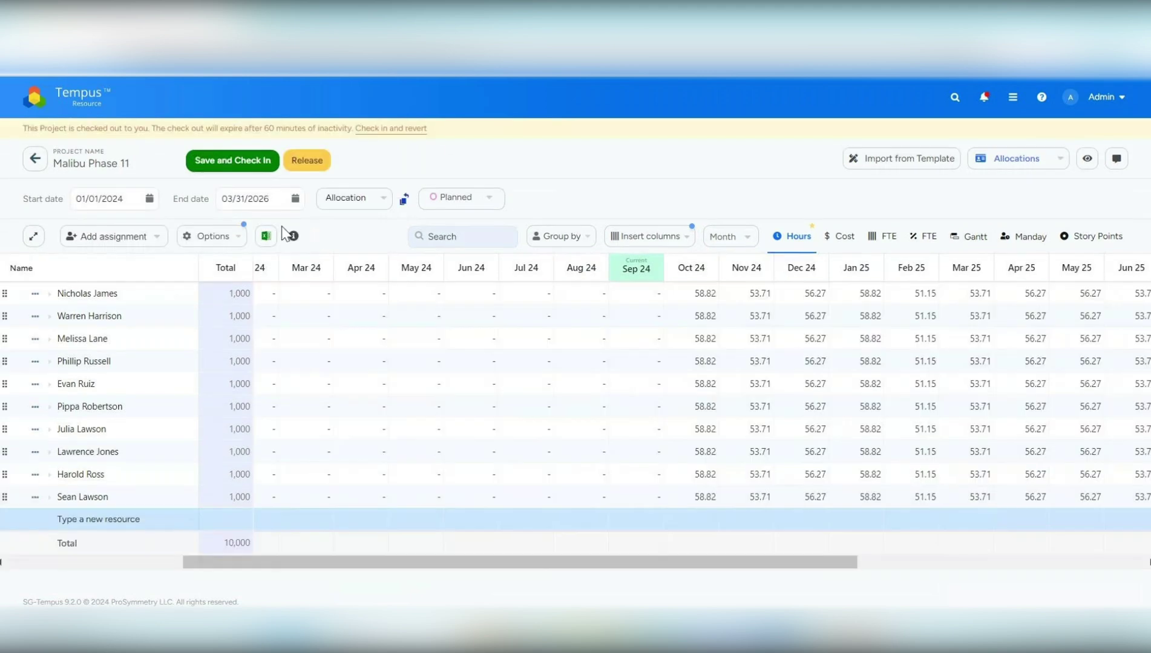
Expand the first resource in the Malibu Phase 11 grid and add two new assignments on the Generic task.
left_click(54, 296)
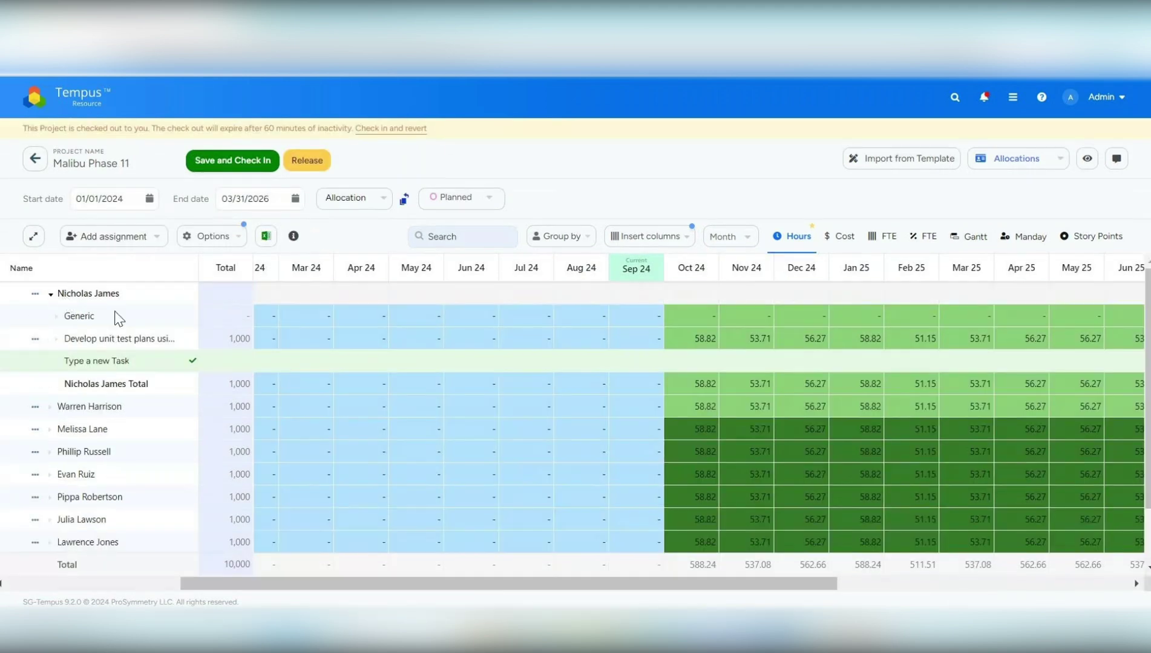
left_click(83, 361)
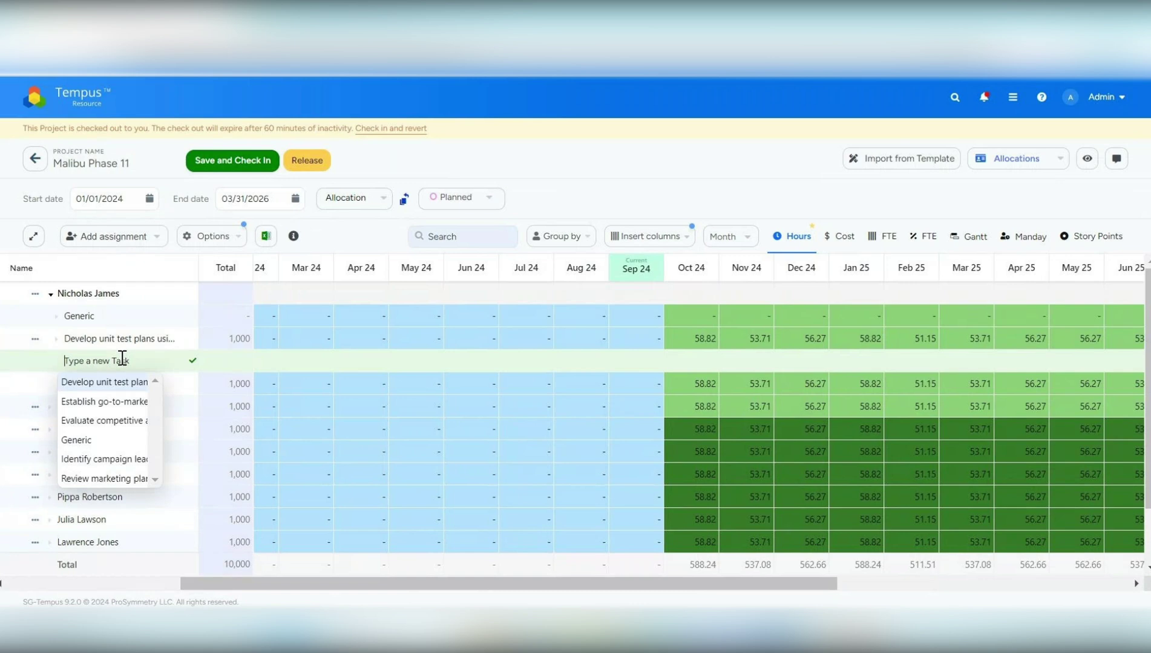
left_click(78, 441)
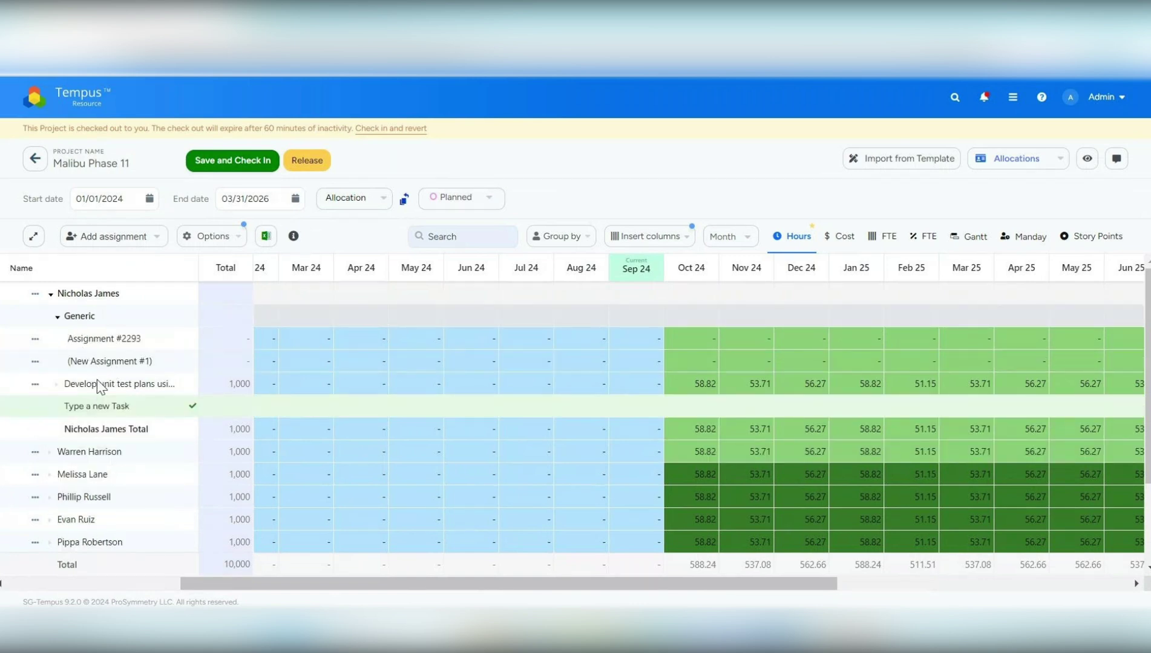
left_click(93, 411)
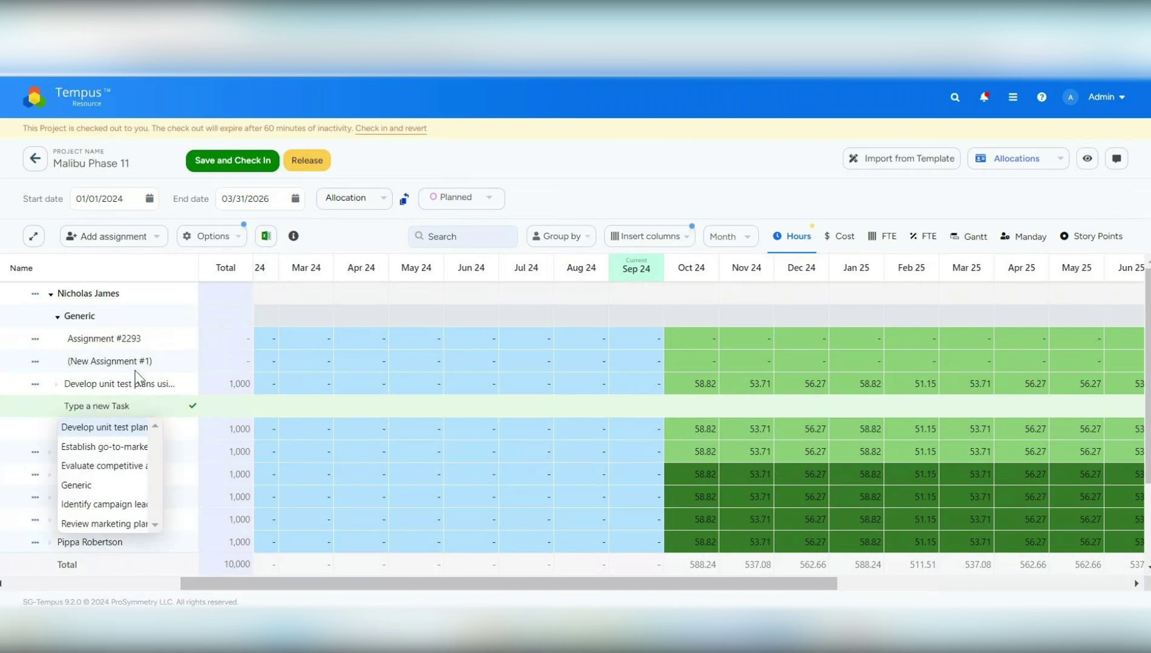
left_click(78, 485)
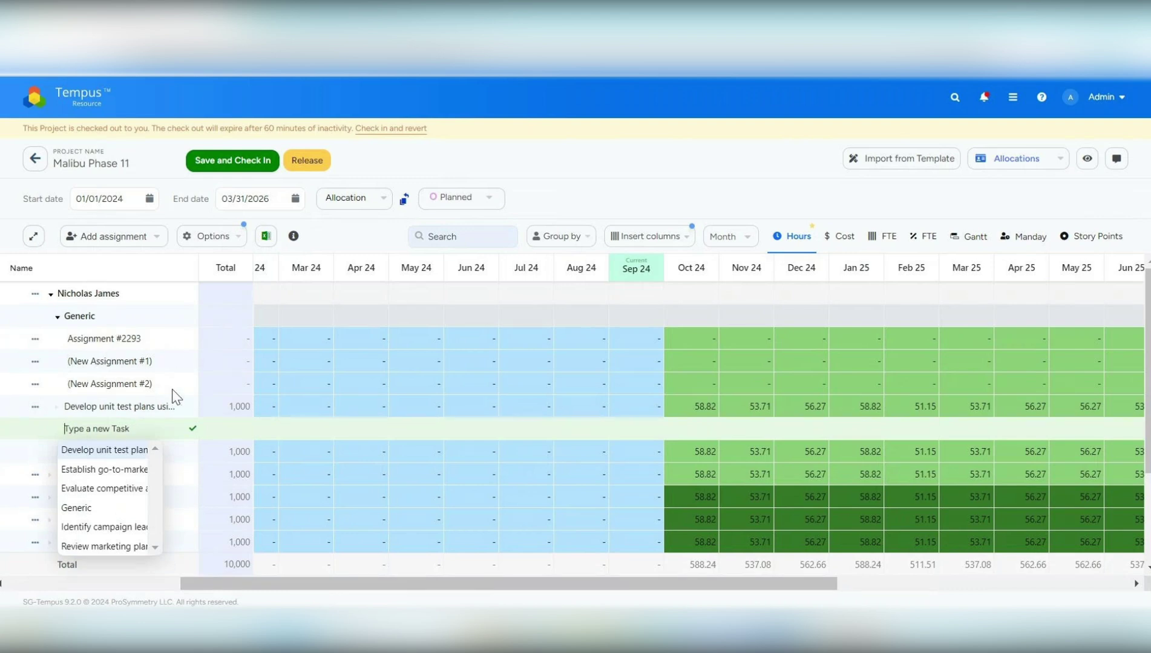
left_click(94, 353)
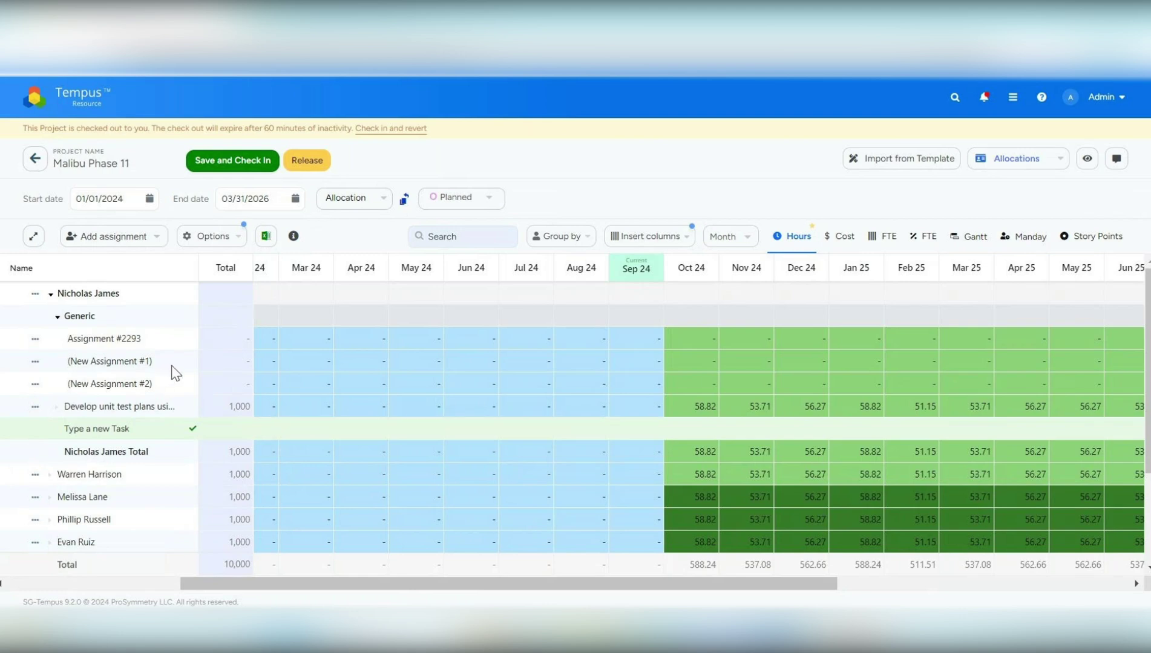
Allocate 100 hours per month from Sep 24 to Jan 25 to both new Generic assignments, and save and check in the project.
scroll(291, 365, "left", 2)
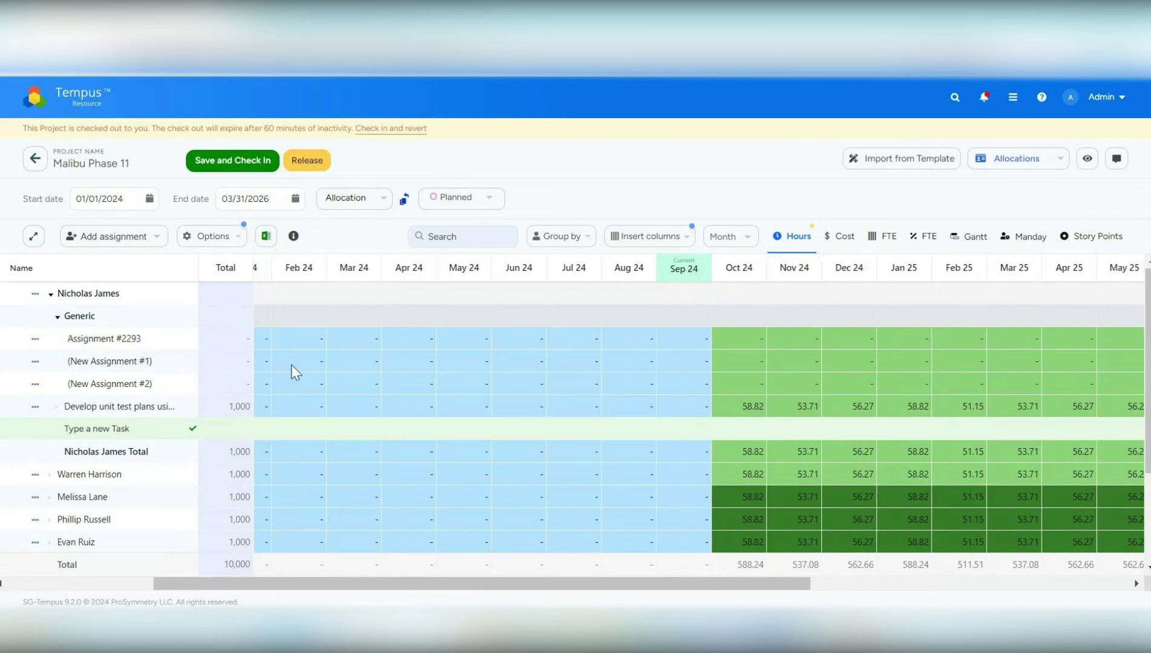
type("100")
key("Return")
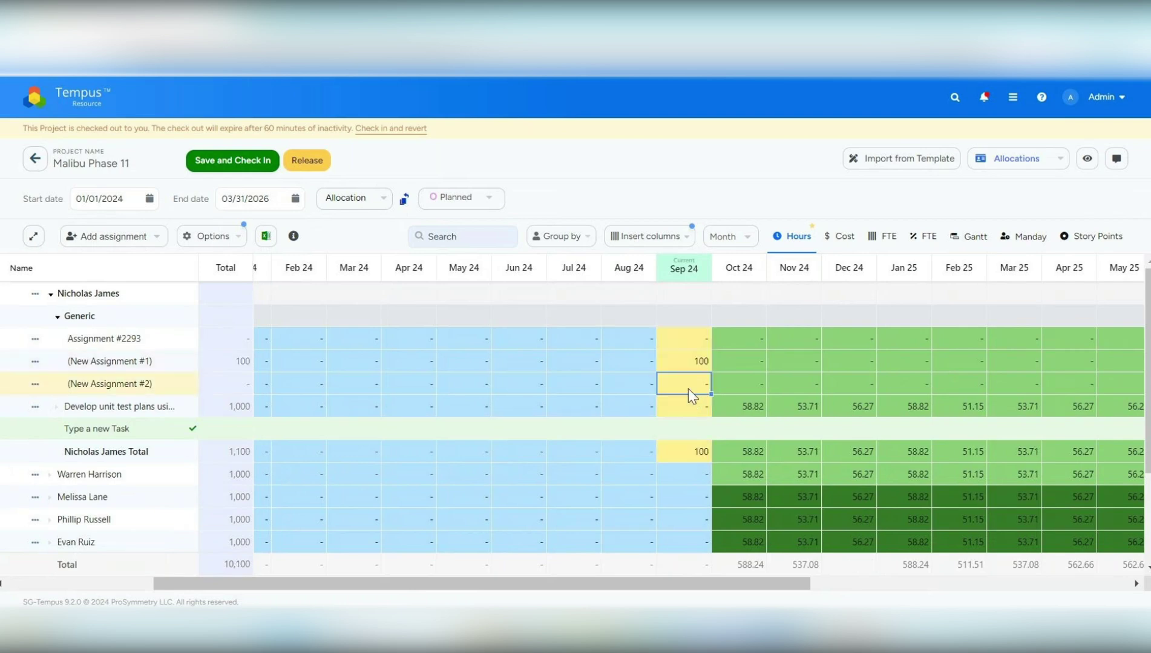
left_click(705, 366)
left_click_drag(710, 372, 928, 382)
left_click(239, 170)
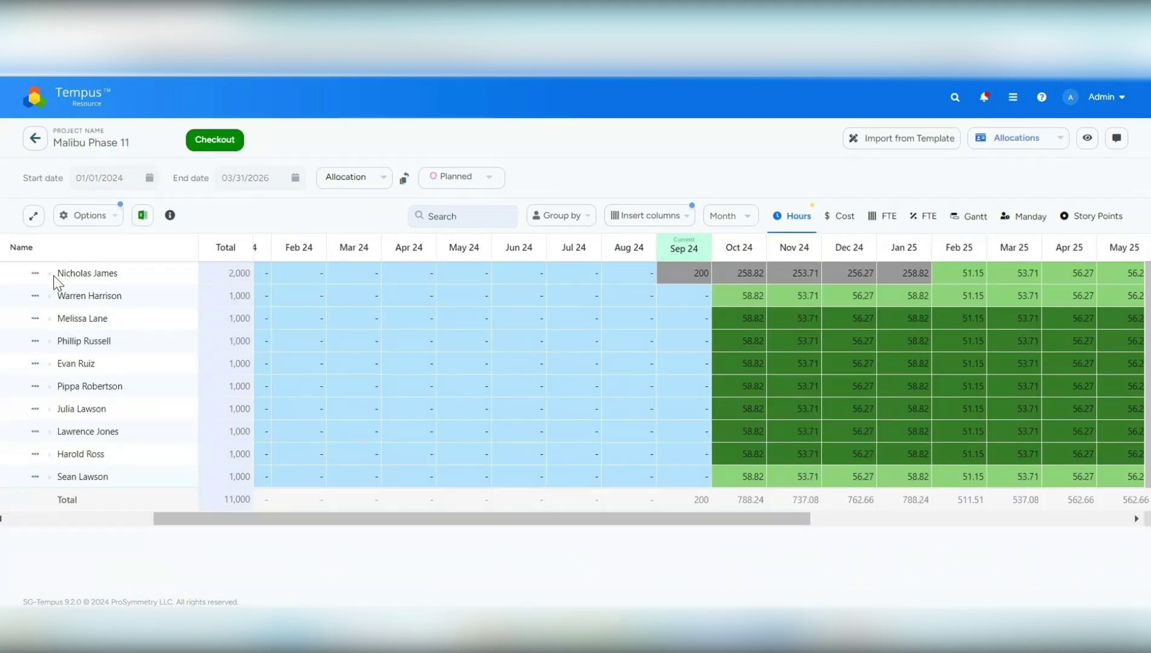
Expand the first resource's Generic assignments and examine their ID column and its entry among the insertable columns.
left_click(51, 273)
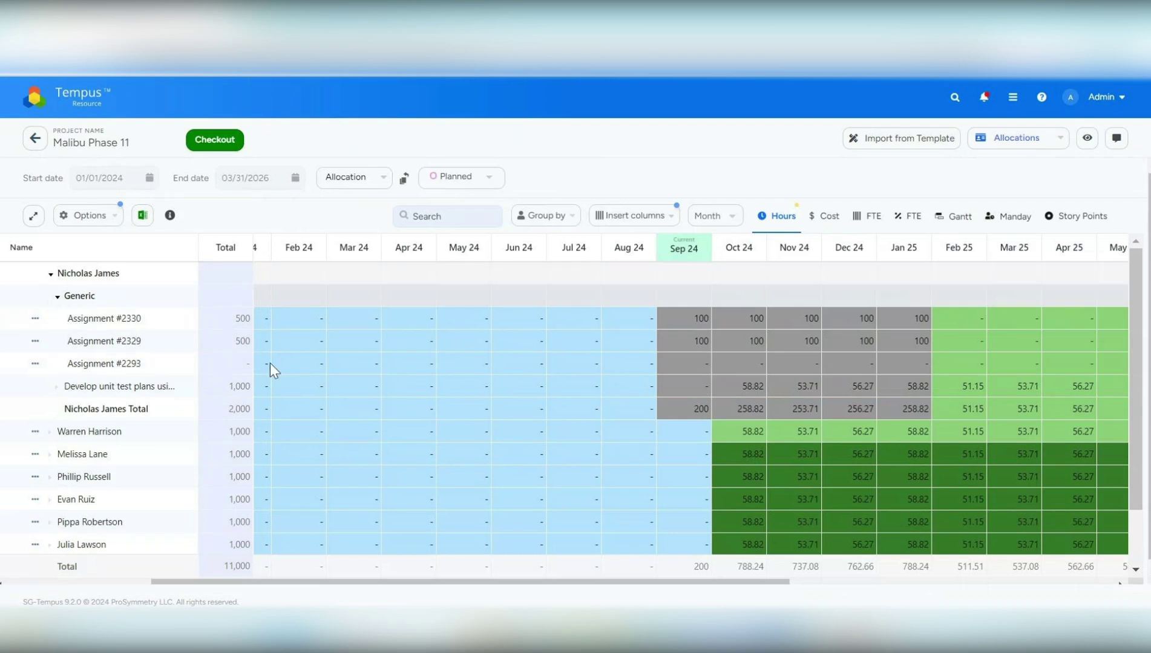
scroll(270, 363, "left", 3)
scroll(385, 359, "left", 3)
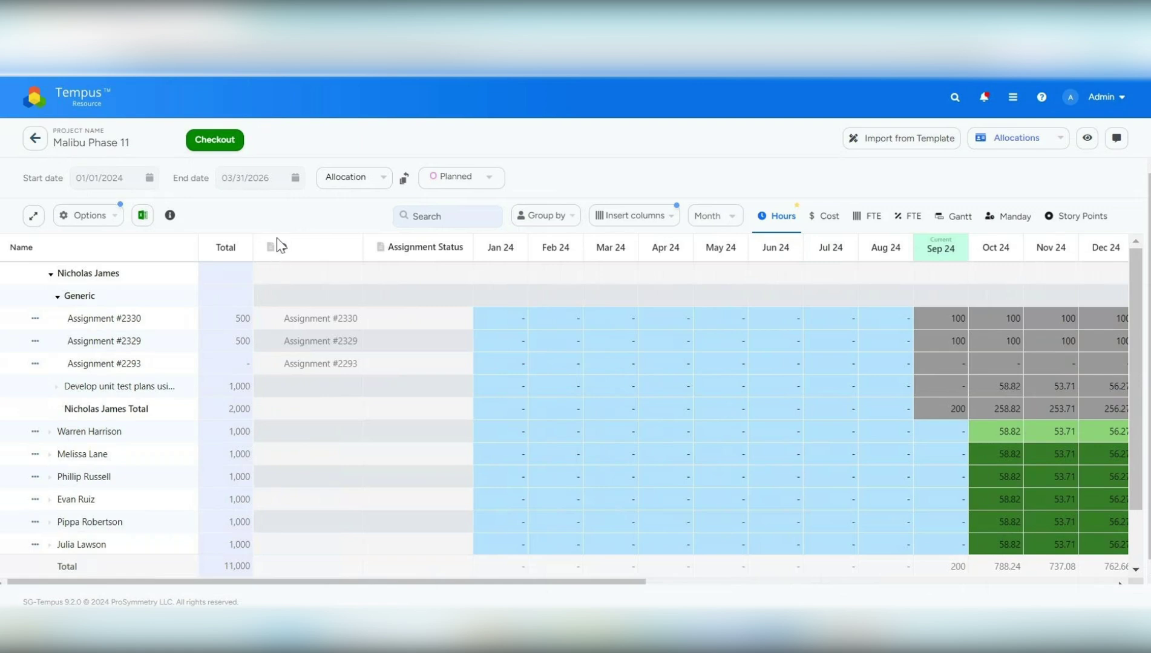
left_click(623, 217)
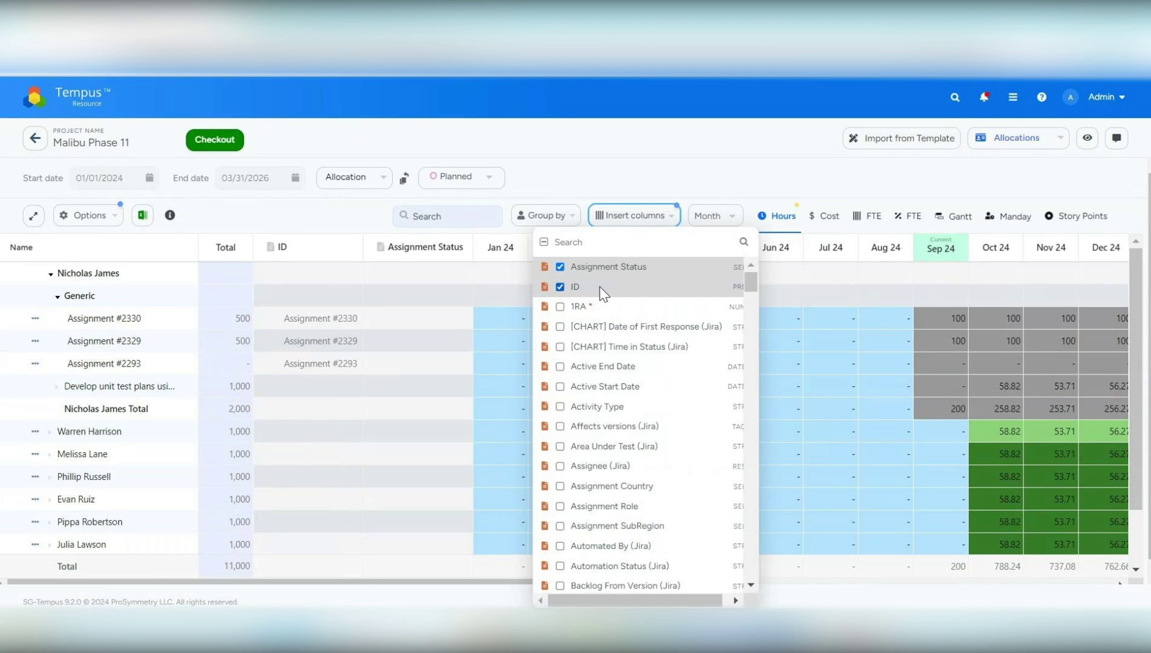
left_click(332, 218)
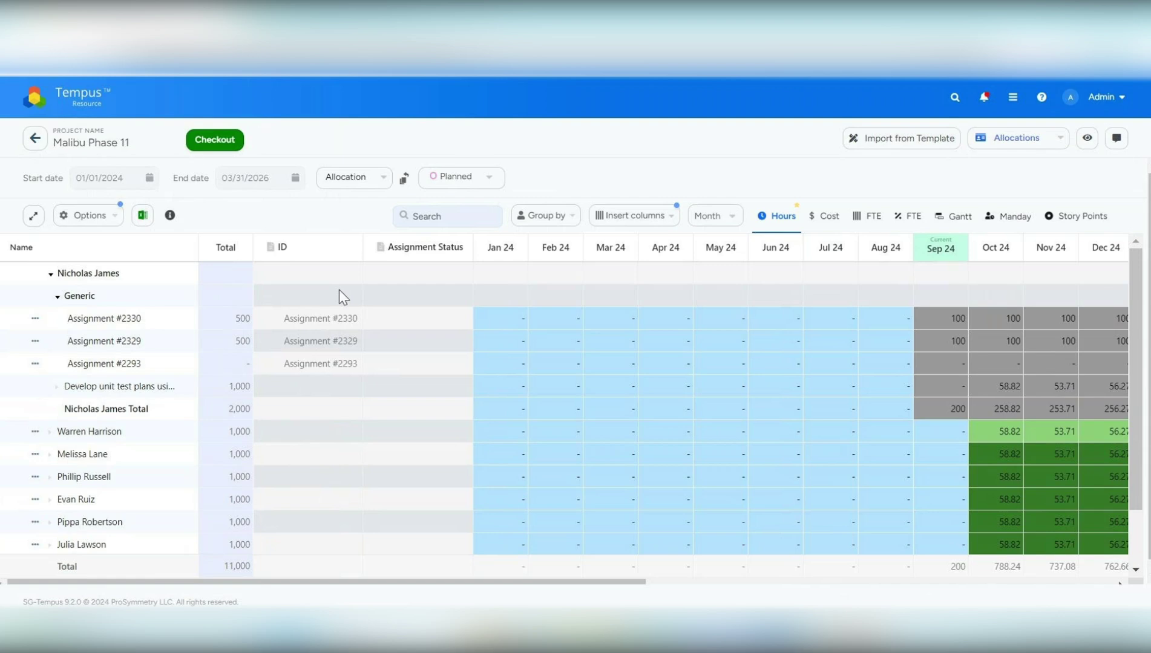
Open the Bulk Project Allocation Flatgrid in Hours and examine the Assignment Id column and the insertable columns.
left_click(85, 106)
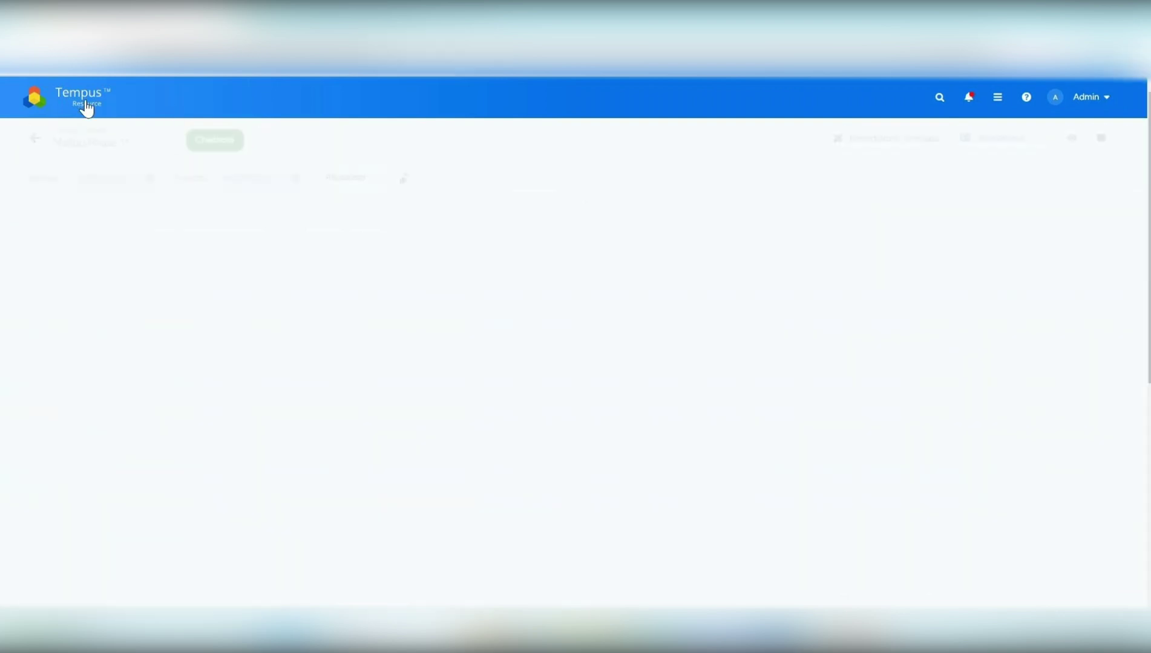
left_click(254, 322)
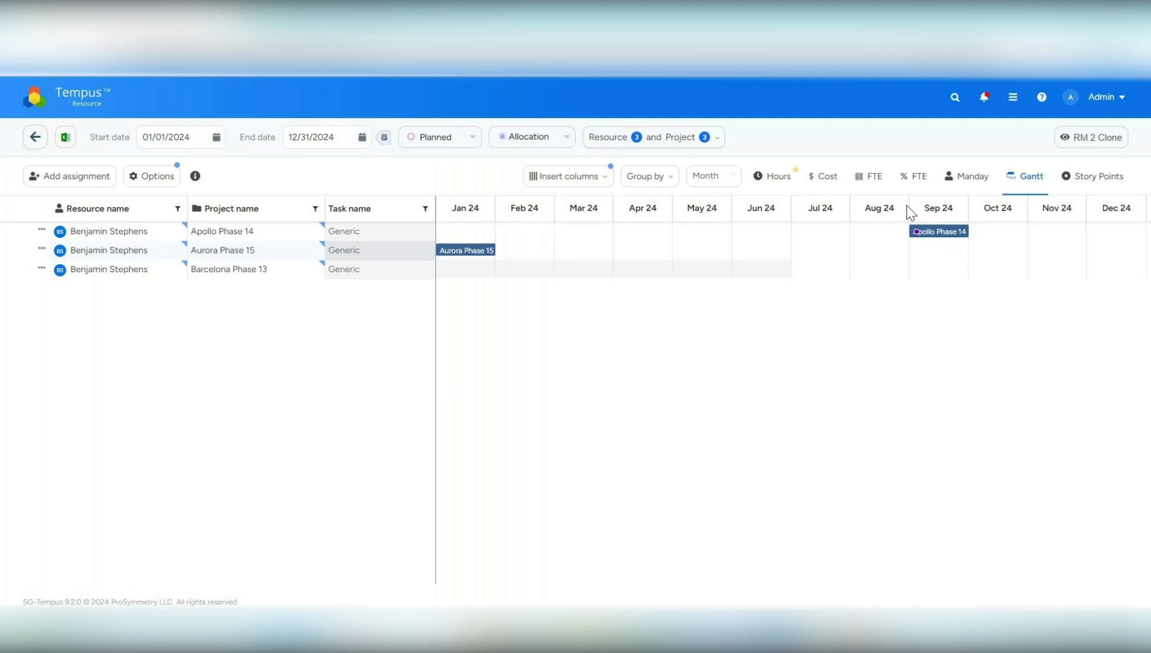
left_click(773, 176)
left_click(567, 176)
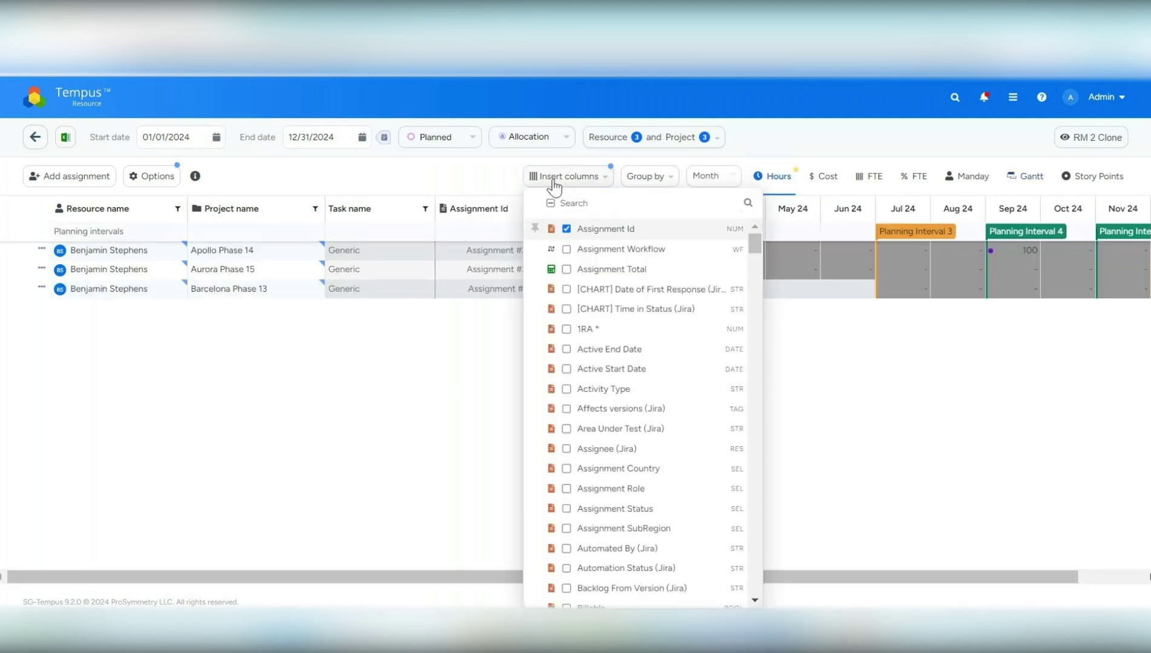
left_click(297, 419)
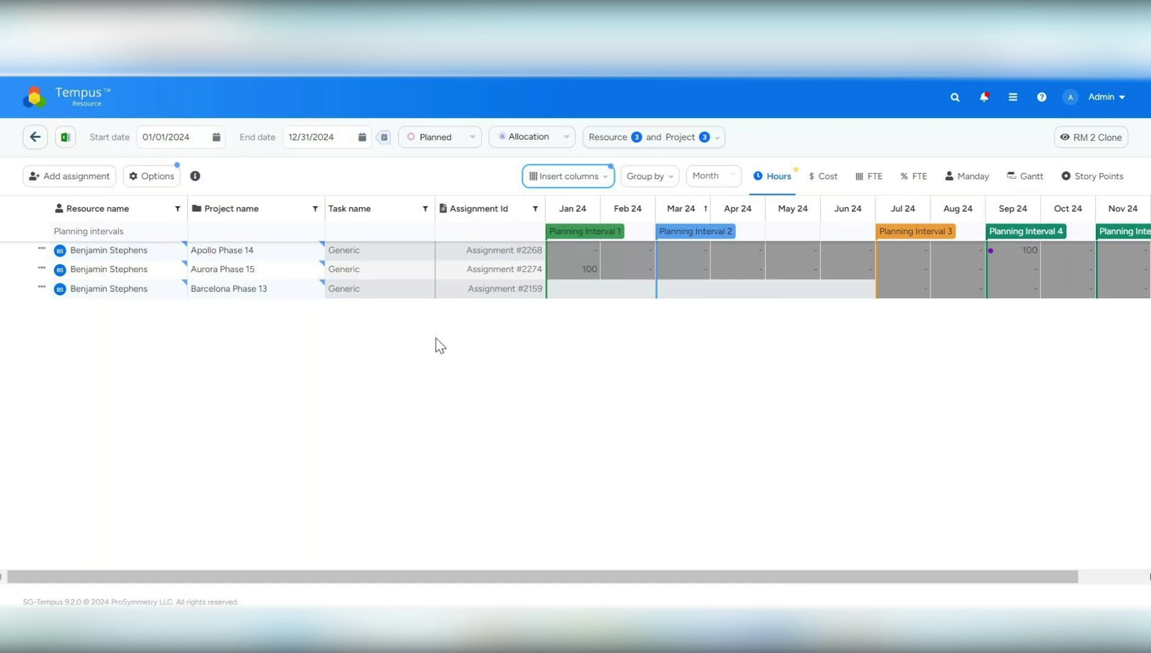
Open View Management in the Admin Settings and expand the BPA Flatgrid views.
left_click(91, 109)
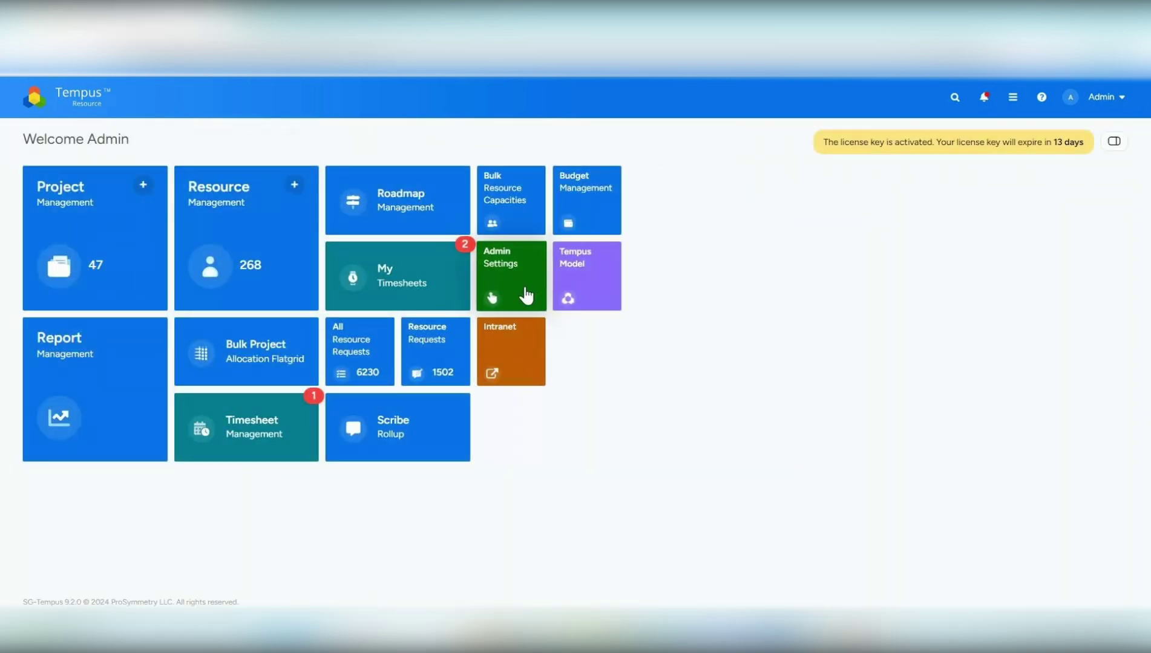
left_click(526, 295)
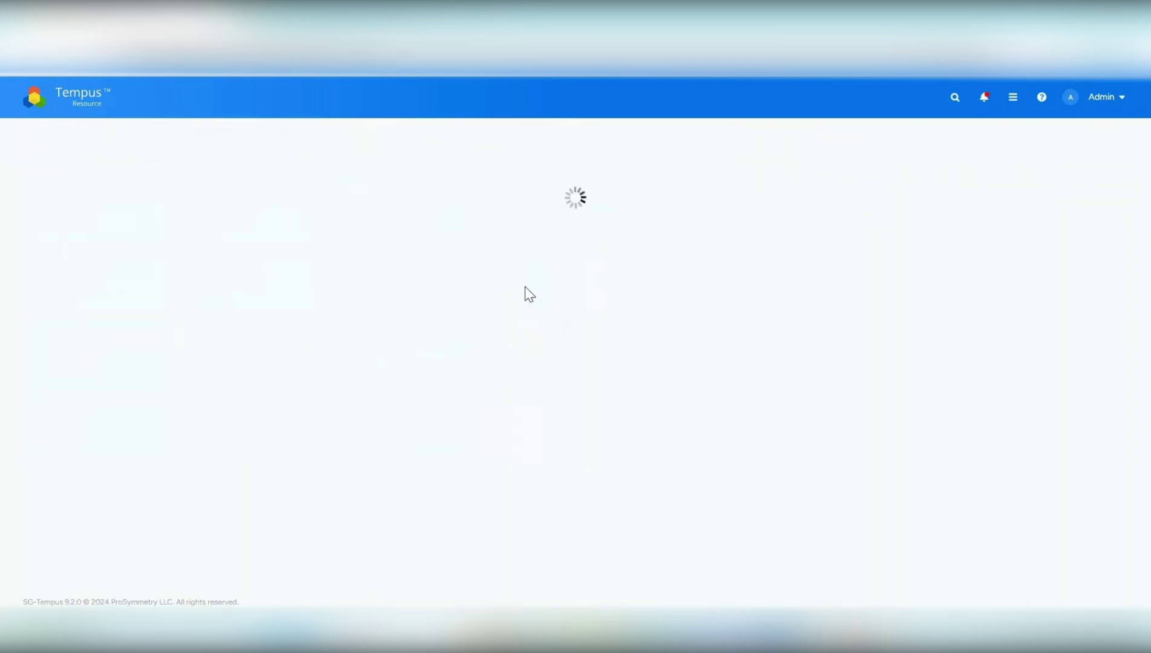
scroll(477, 417, "down", 3)
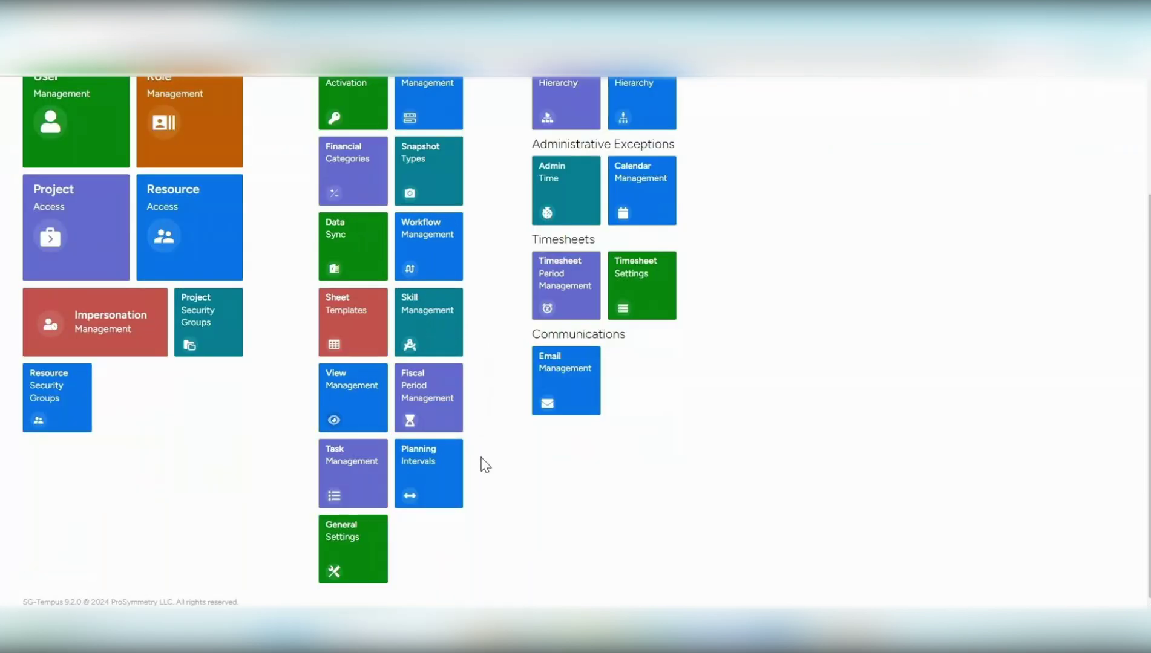
left_click(353, 396)
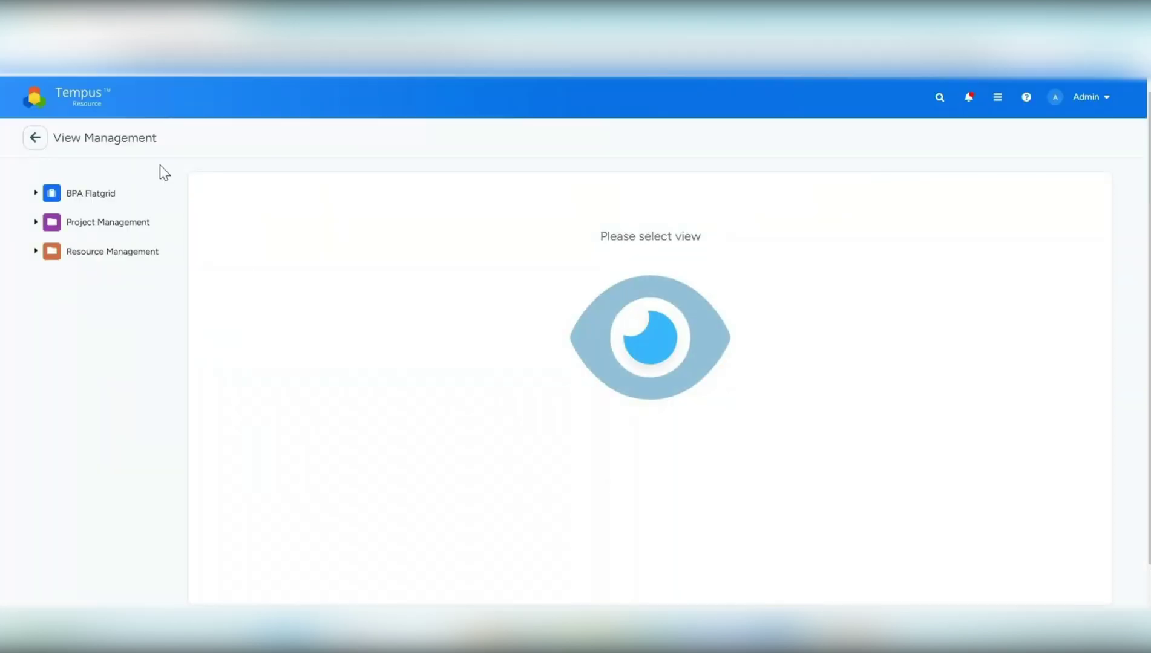
left_click(78, 197)
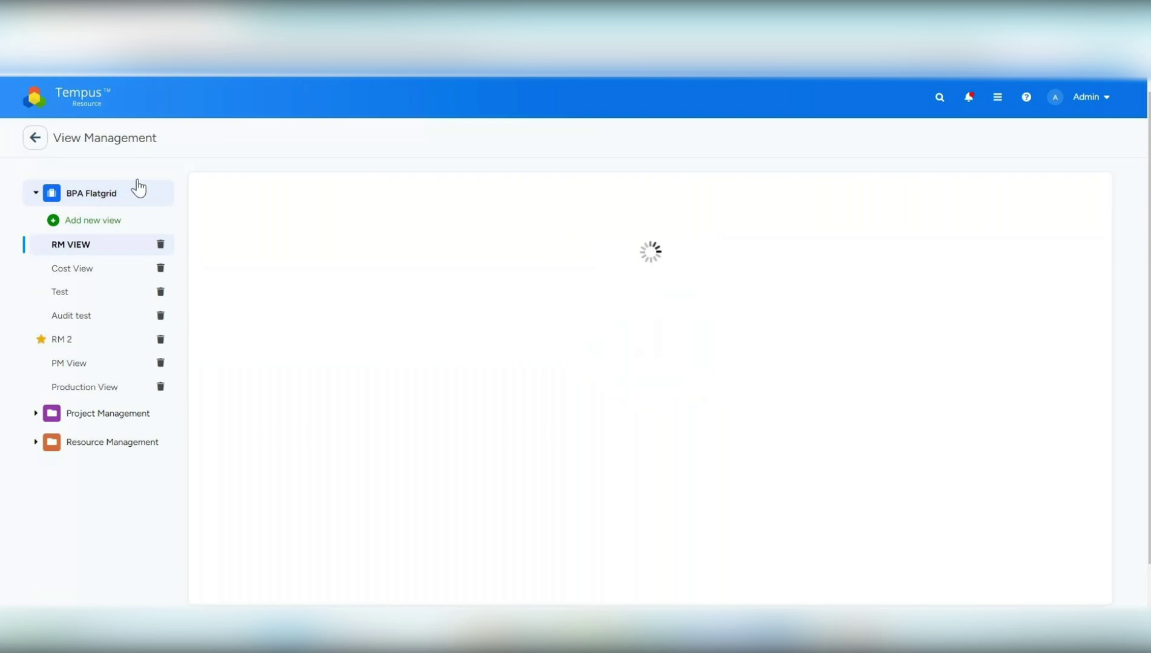
Start a new BPA Flatgrid view and set its date range to Current Year.
left_click(111, 230)
left_click(571, 372)
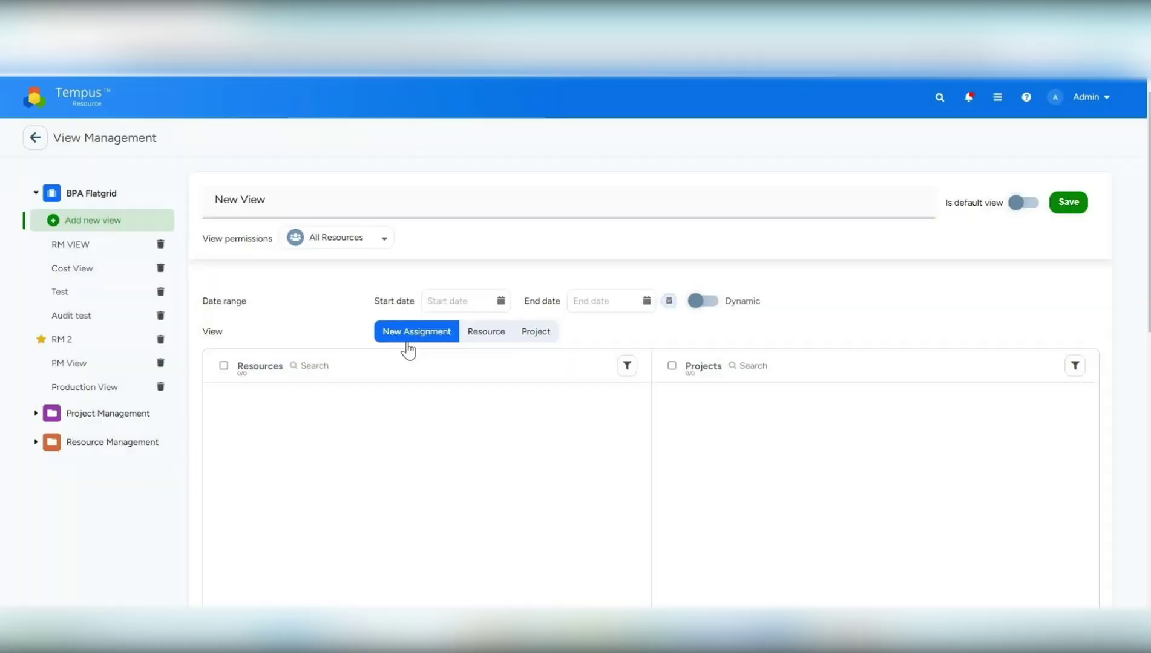
left_click(668, 300)
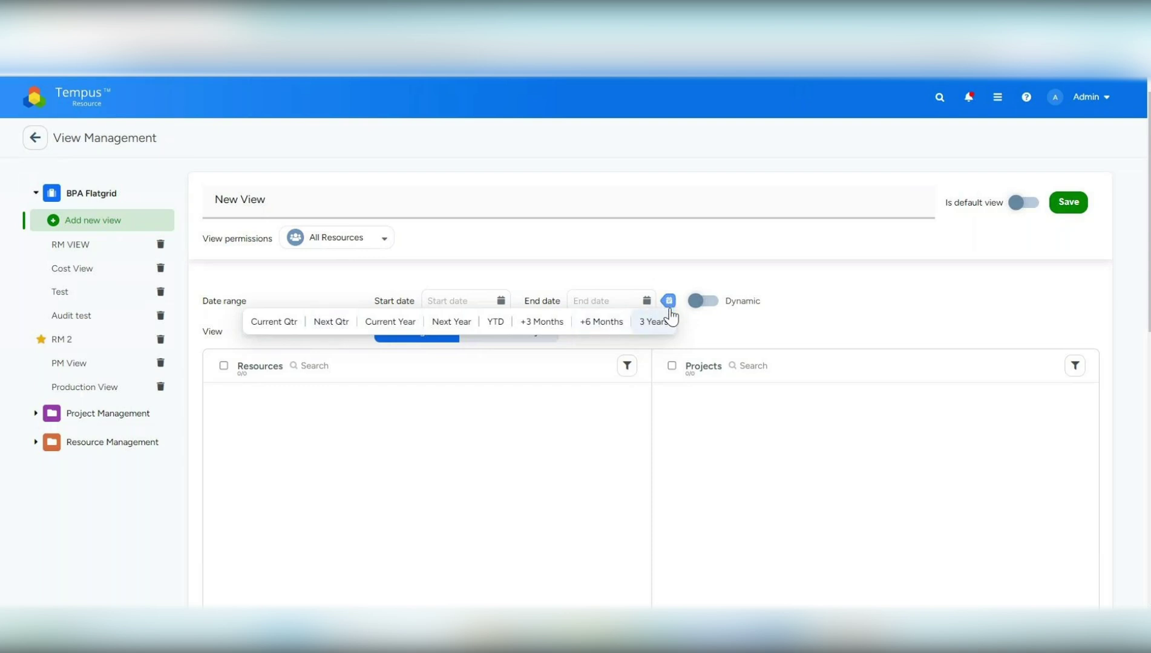
left_click(410, 330)
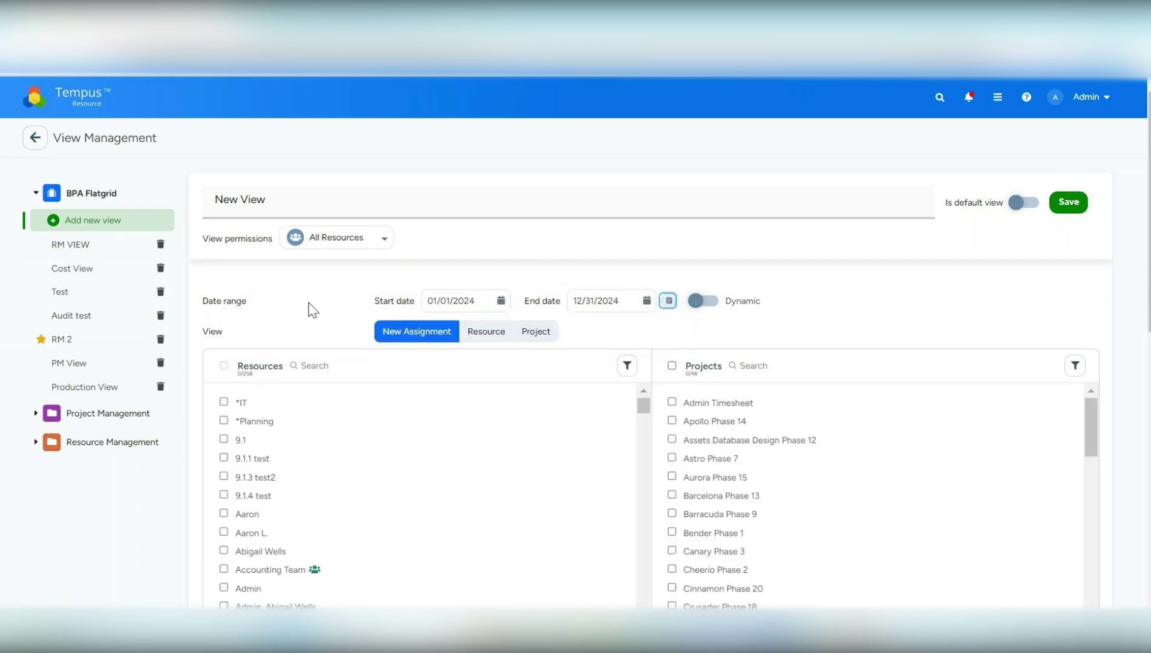
scroll(312, 309, "down", 2)
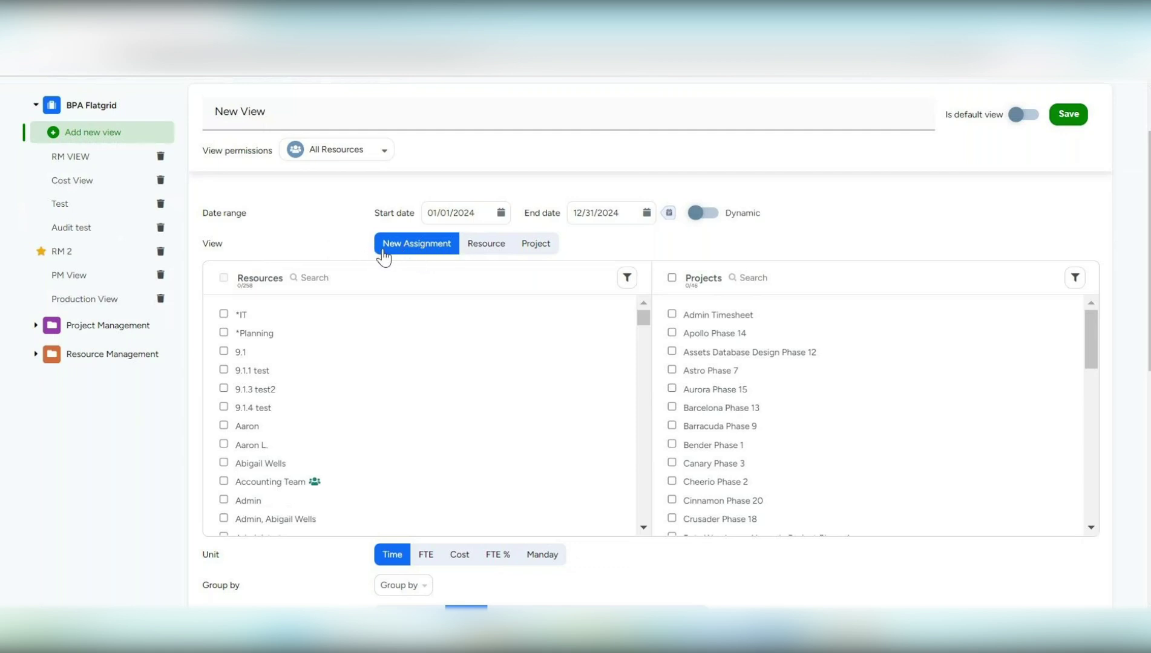
Switch the new view to Resource and examine the attributes available for filtering resources.
left_click(491, 249)
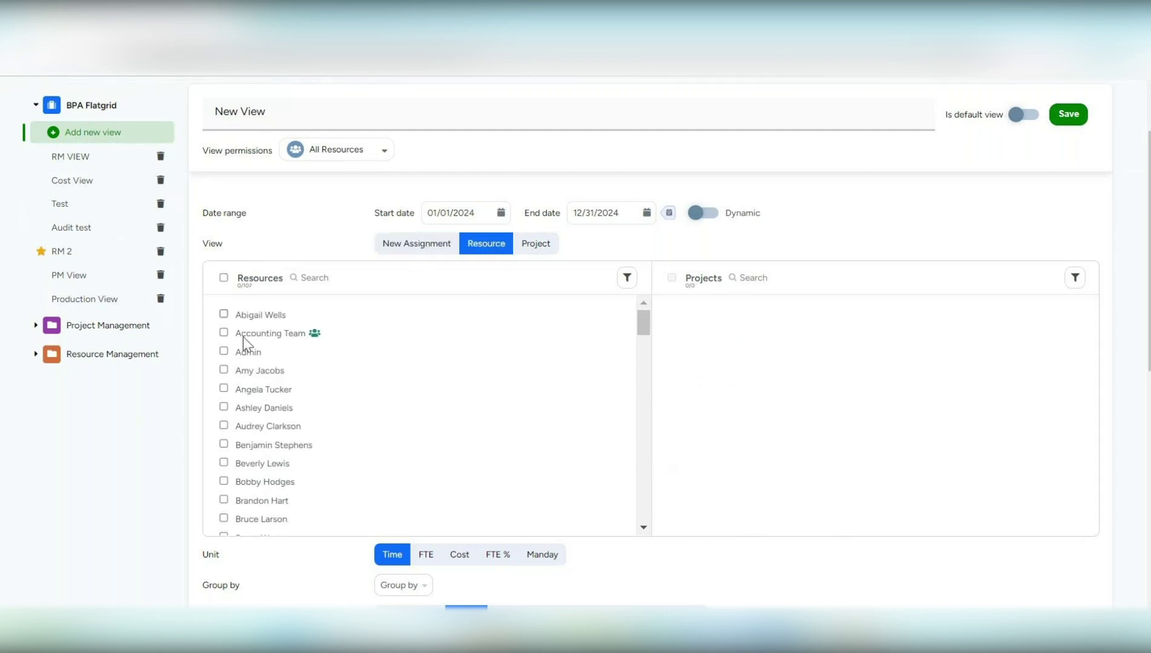
left_click(627, 282)
left_click(730, 308)
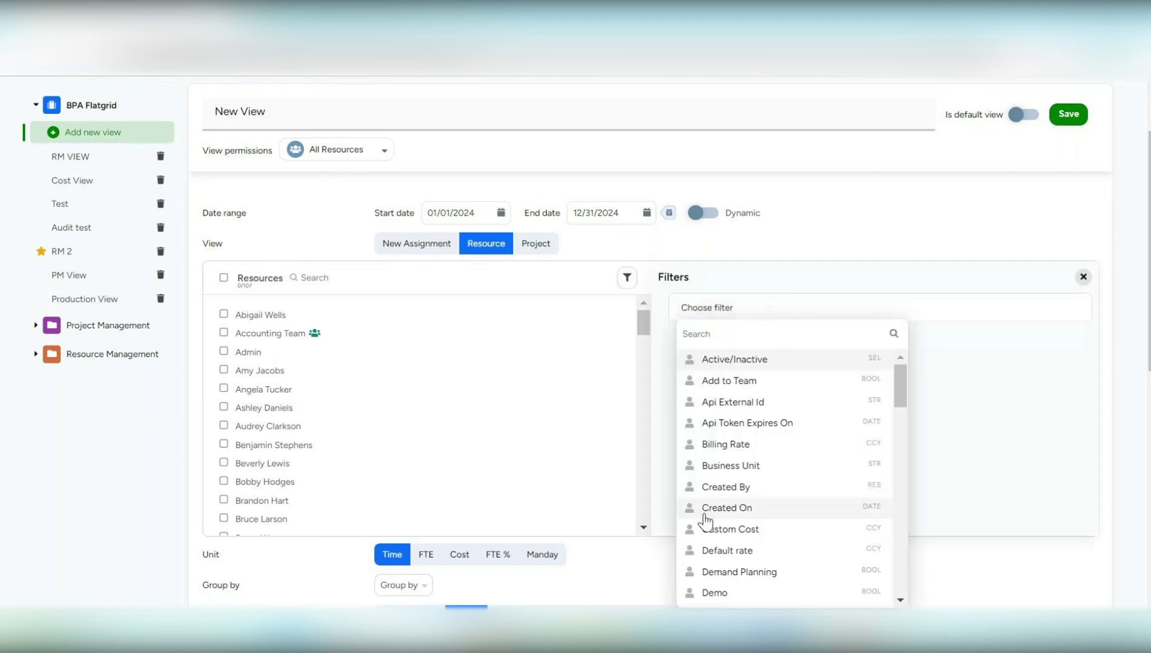
left_click(511, 392)
left_click(511, 392)
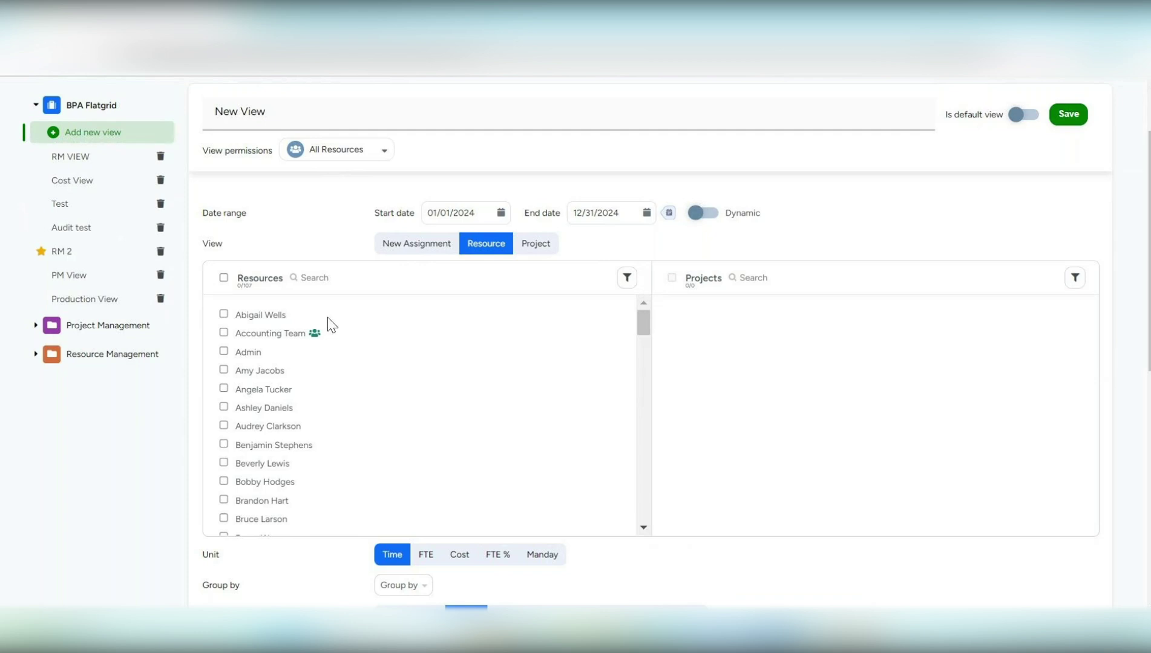
Switch the new view to Project, inspect the project filters, and close them.
left_click(536, 244)
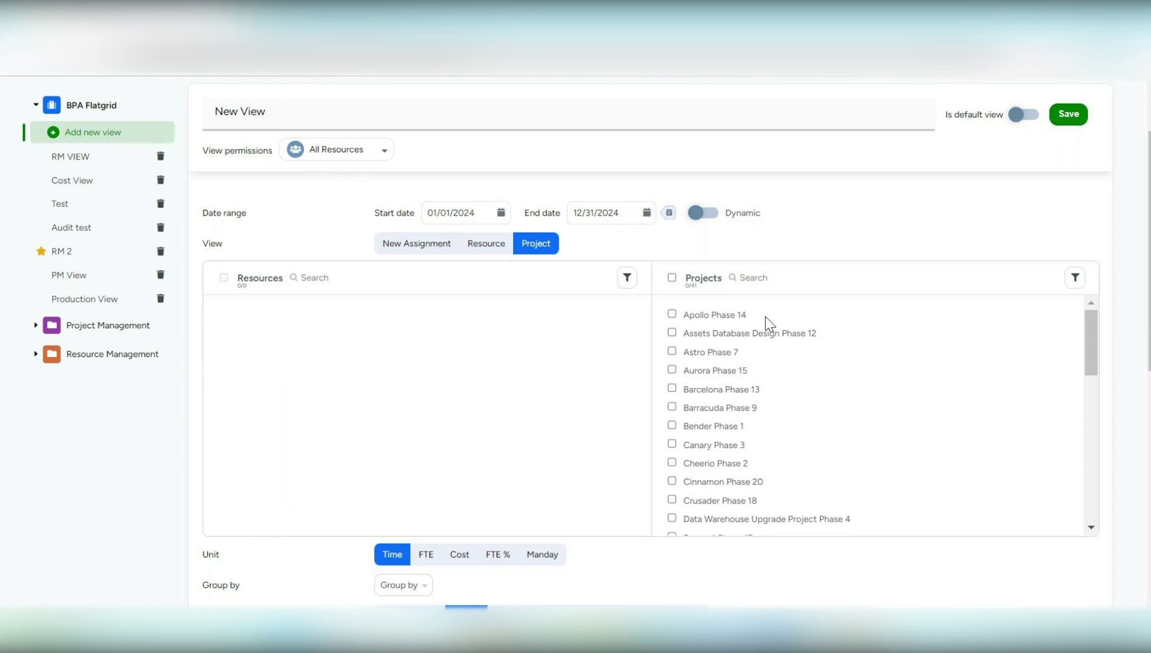
left_click(1074, 278)
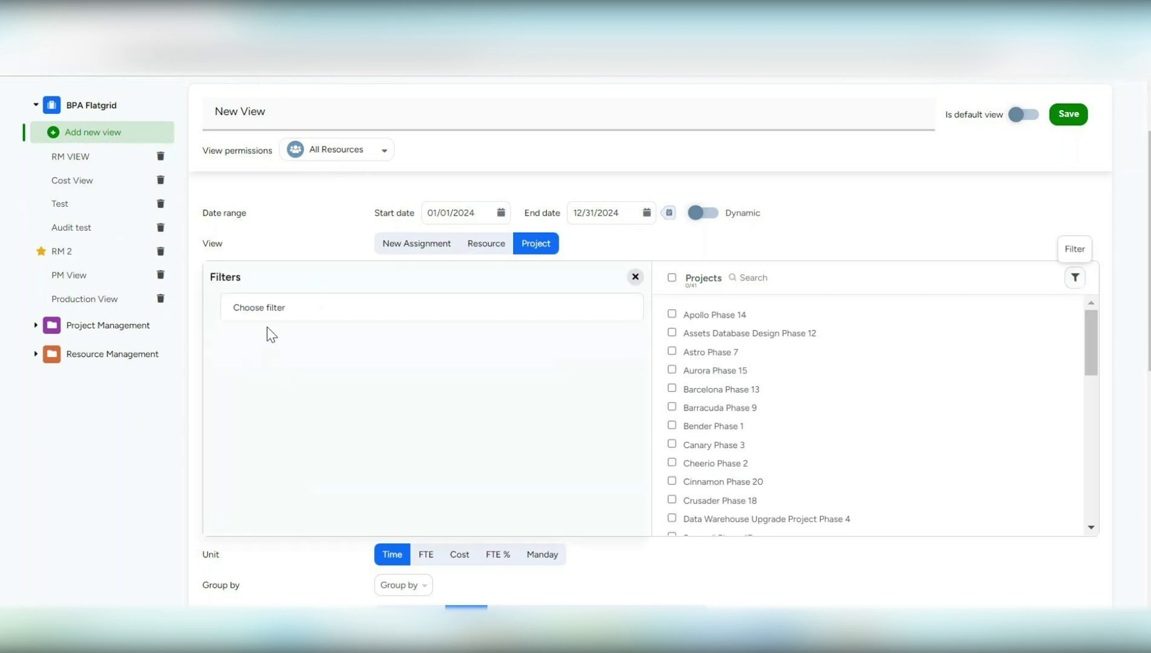
left_click(635, 278)
Open the Production View, discarding the unsaved new view, and review its Department resource filter.
left_click(58, 307)
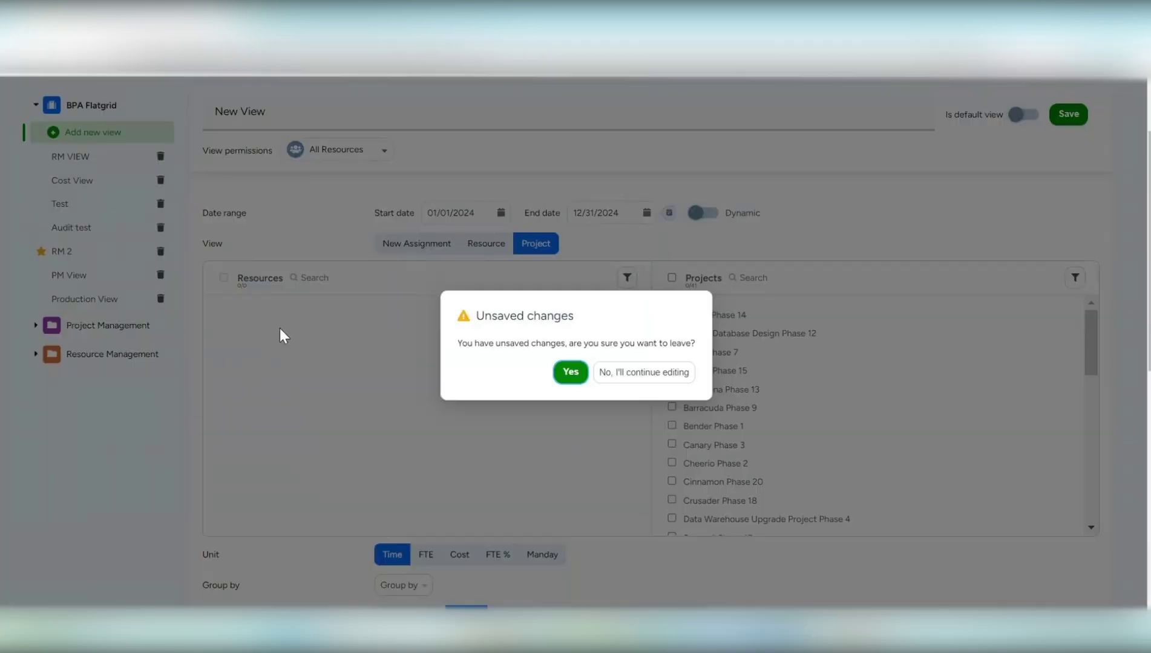
left_click(575, 371)
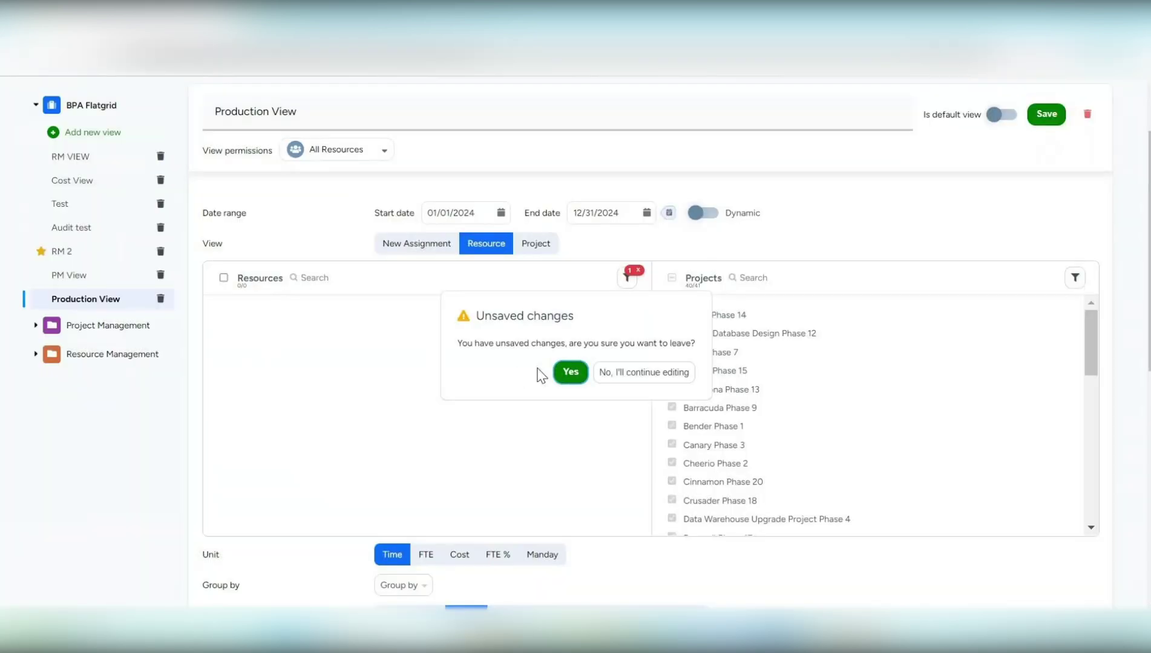
left_click(628, 278)
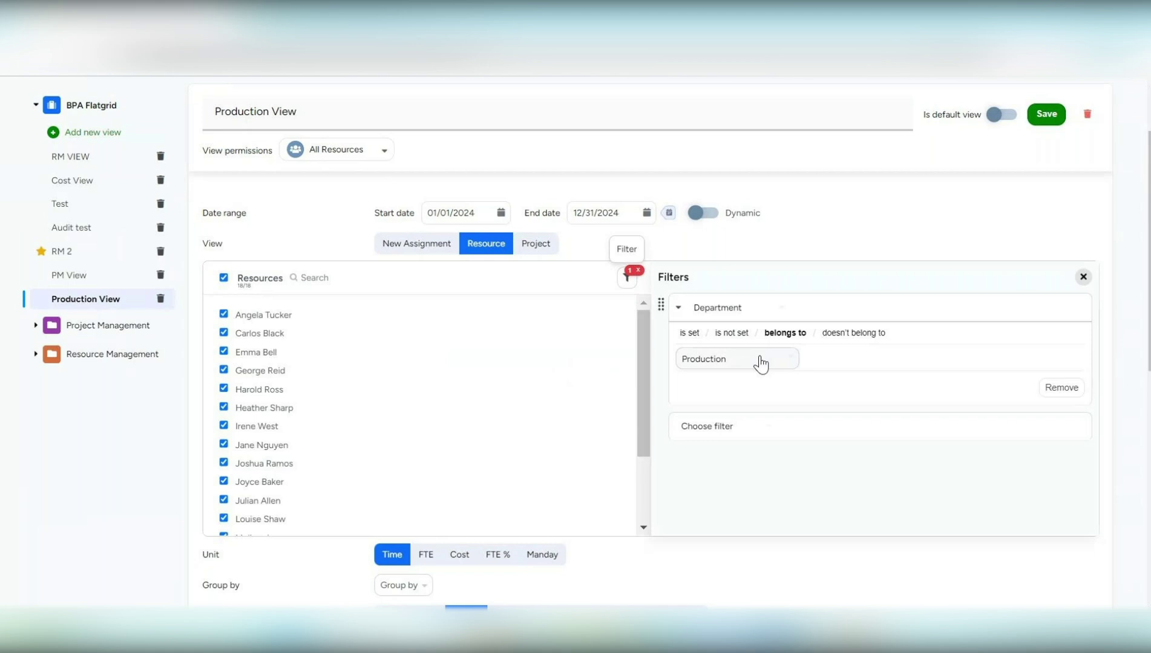
left_click(626, 286)
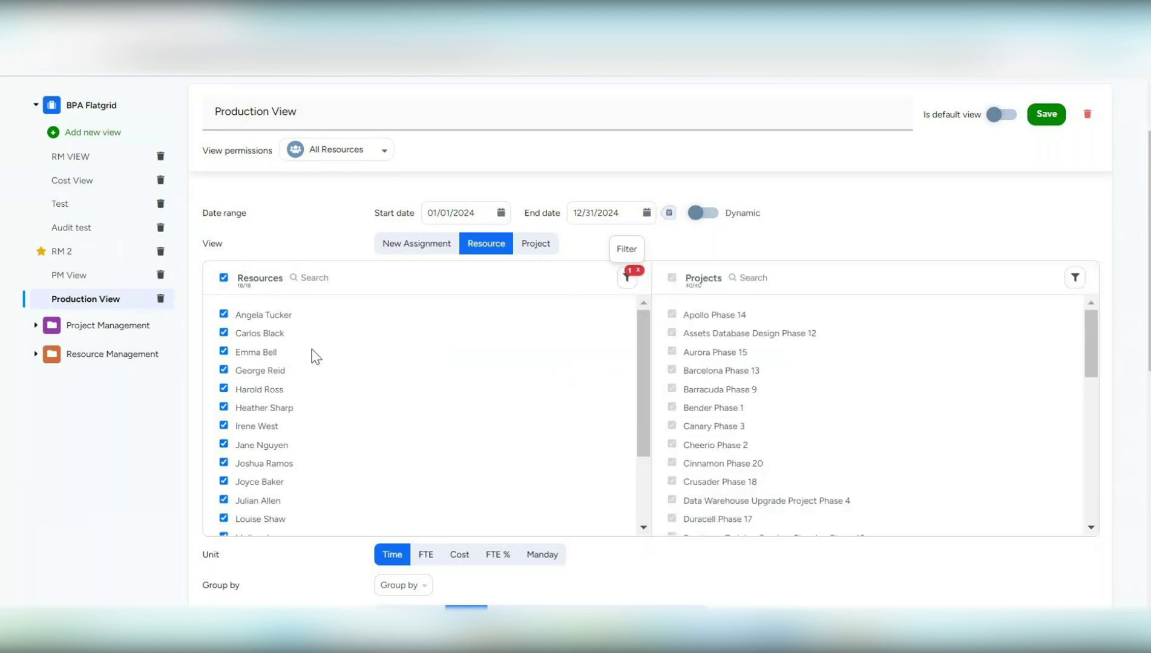
Examine the Production View's settings, from permissions and resource and project selection to unit, time, and attribute order and visibility.
scroll(316, 277, "up", 3)
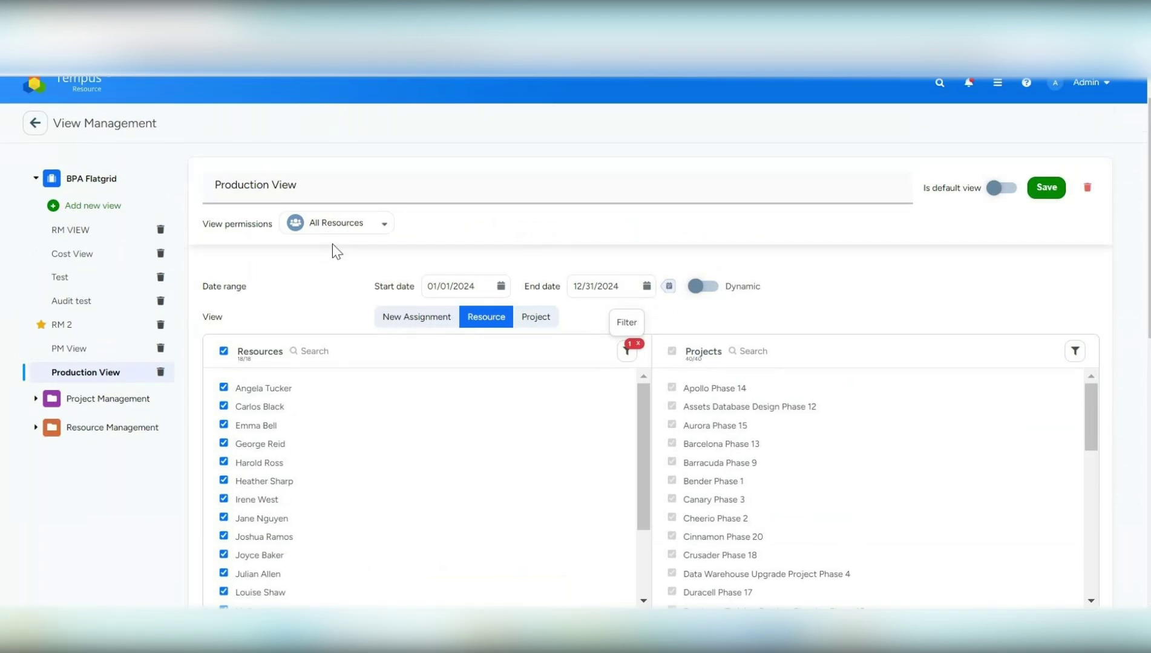
scroll(297, 324, "down", 4)
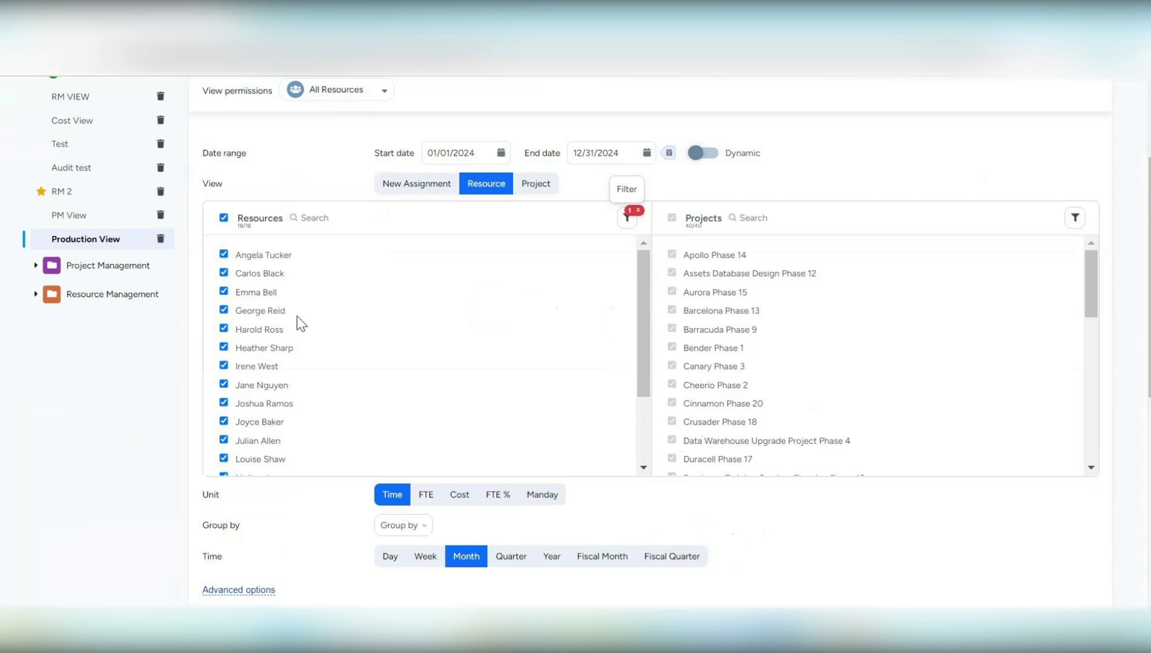
scroll(300, 321, "down", 1)
scroll(249, 557, "down", 3)
scroll(332, 459, "down", 6)
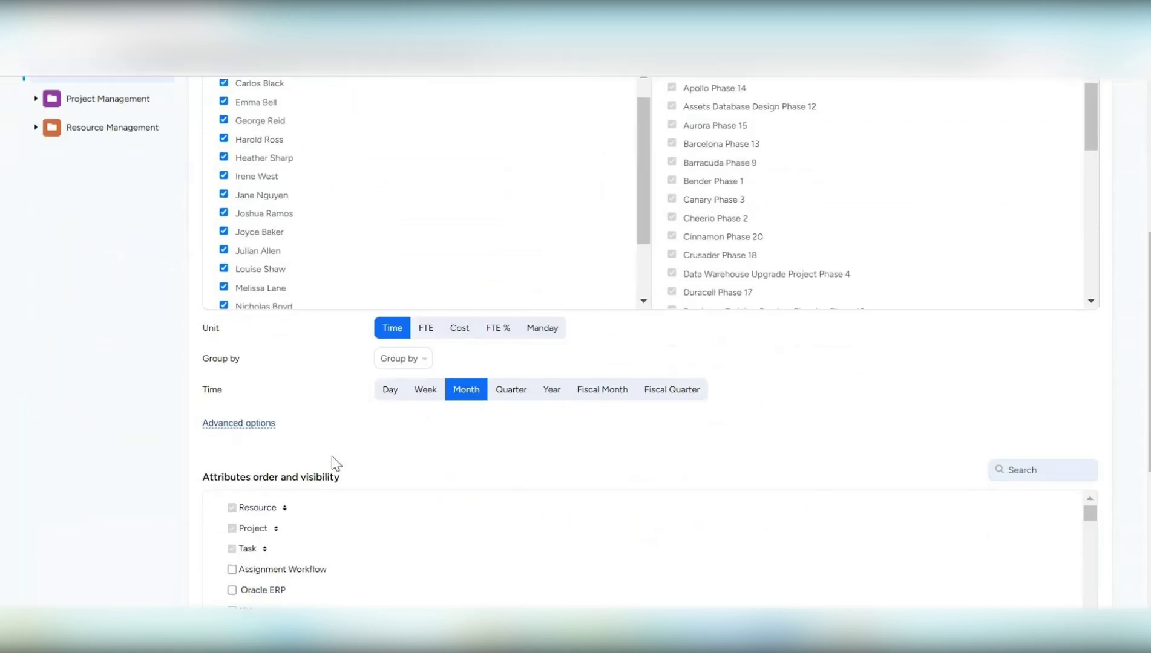
left_click(1032, 349)
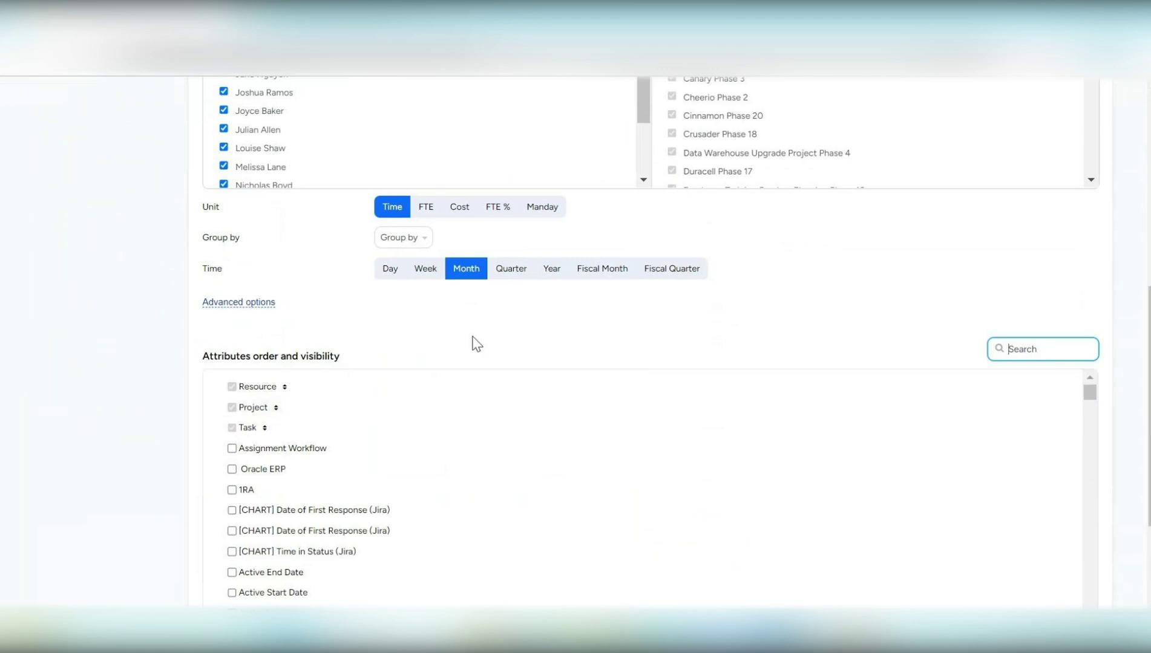
scroll(472, 342, "up", 5)
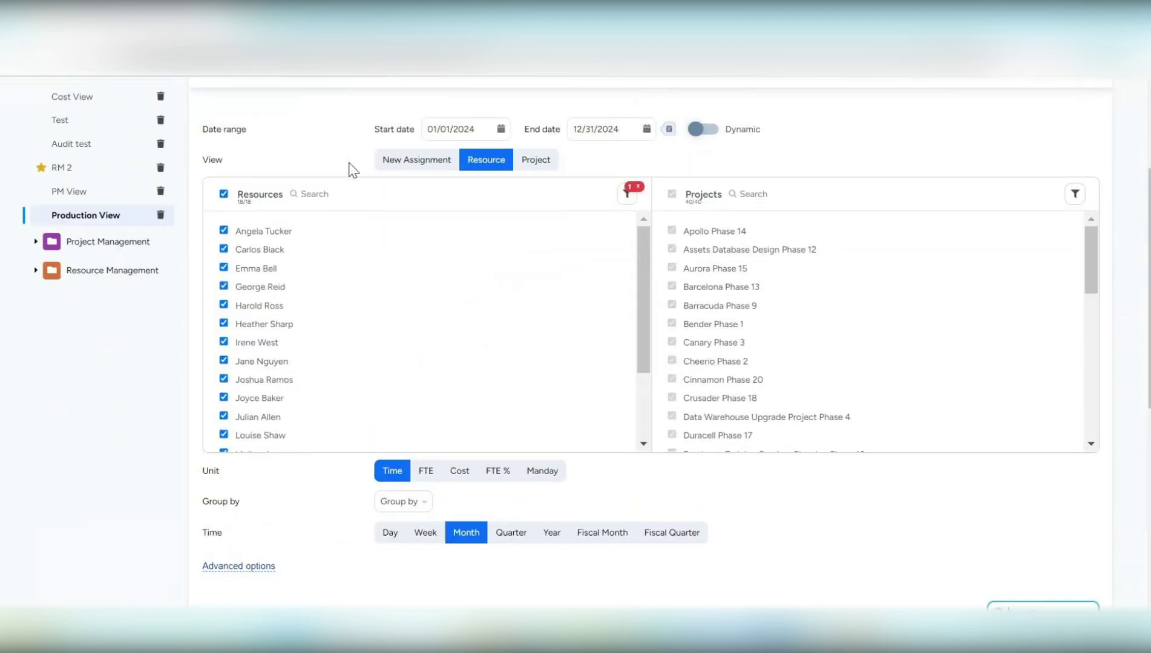
scroll(350, 171, "up", 3)
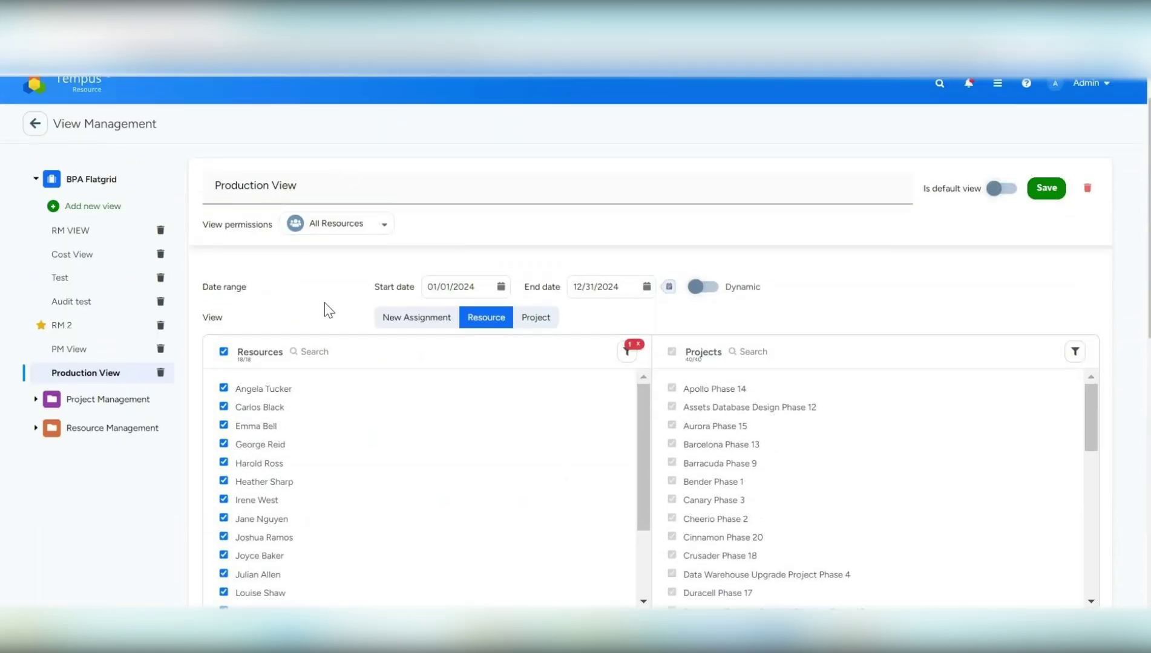
Open the Bulk Project Allocation Flatgrid, leaving View Management without saving, and switch the grid to the Production View.
left_click(67, 92)
left_click(567, 370)
left_click(270, 361)
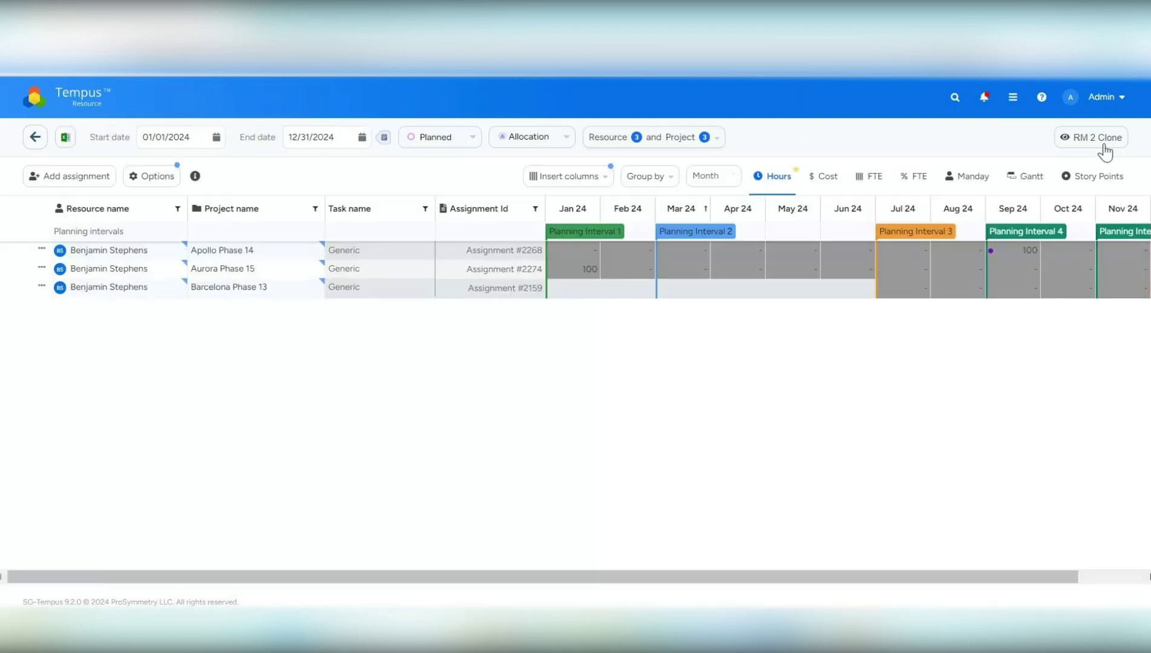
left_click(1103, 145)
scroll(1029, 293, "down", 5)
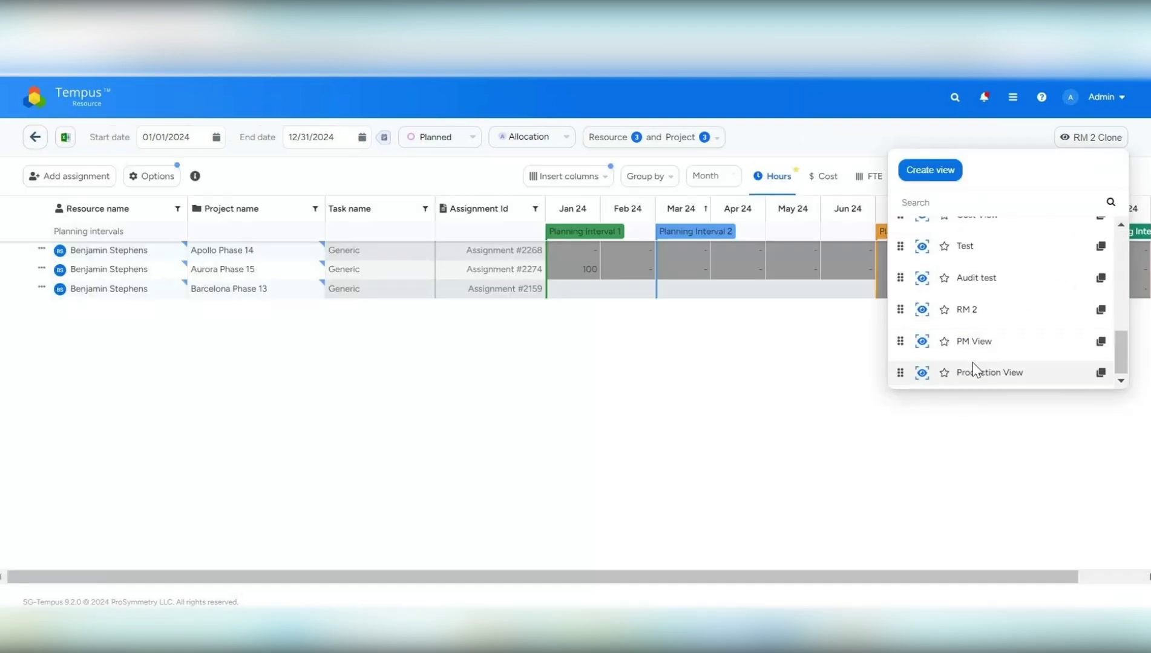
left_click(986, 372)
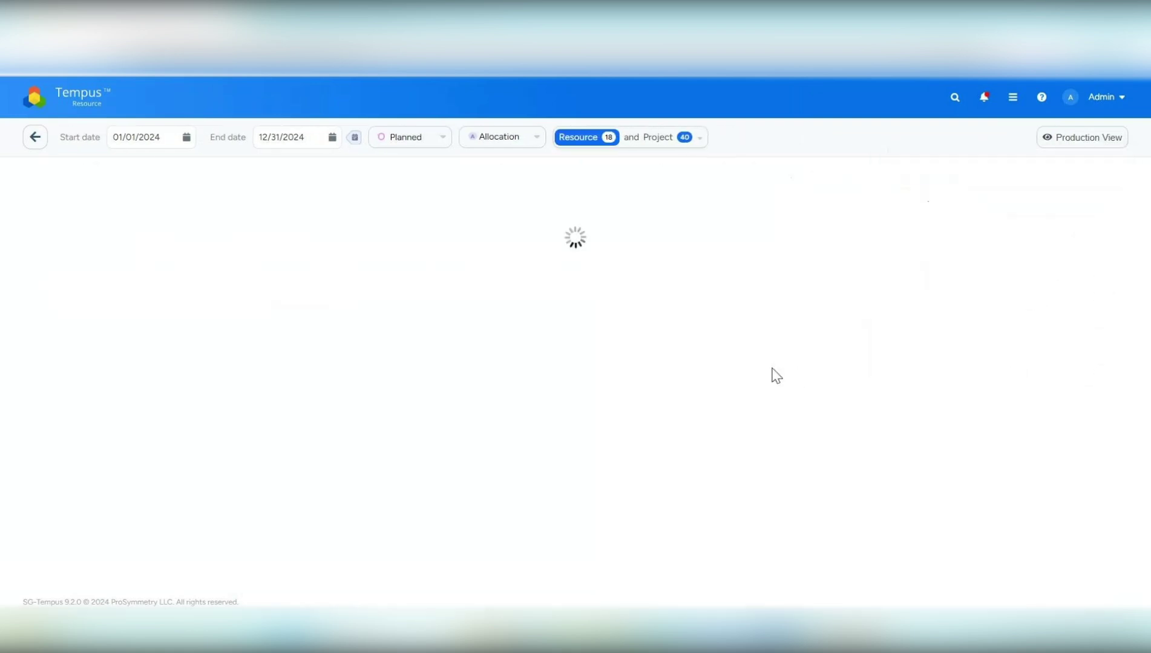
Show the Department filter in the grid's resource selection and deselect the second and third filtered resources.
left_click(636, 142)
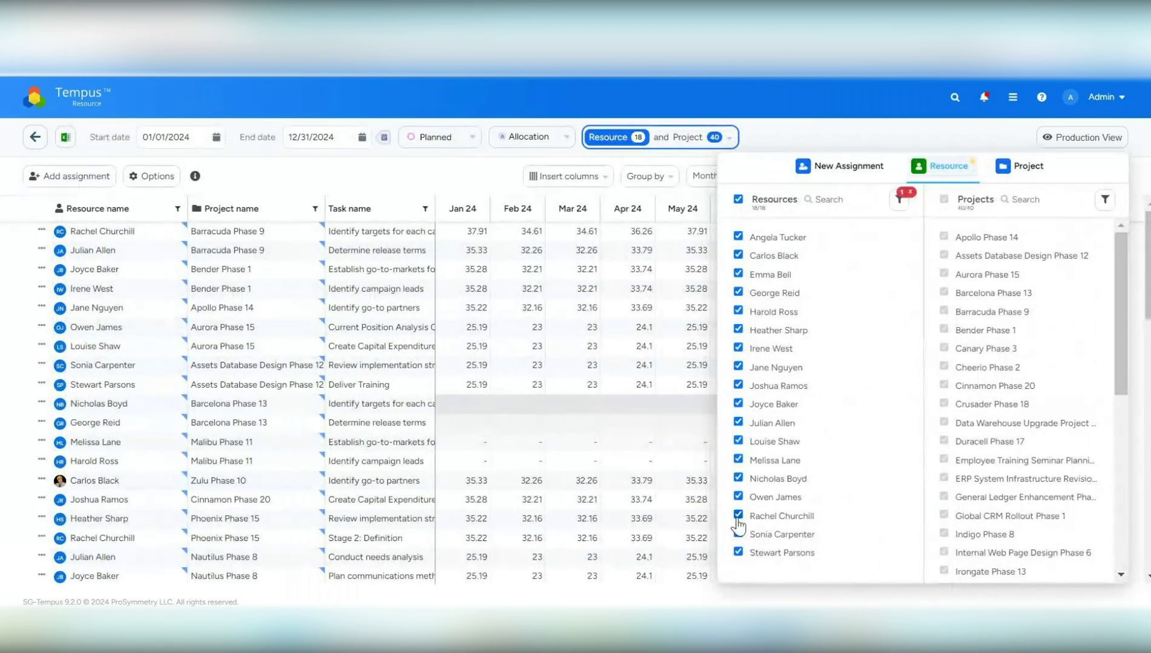
left_click(900, 199)
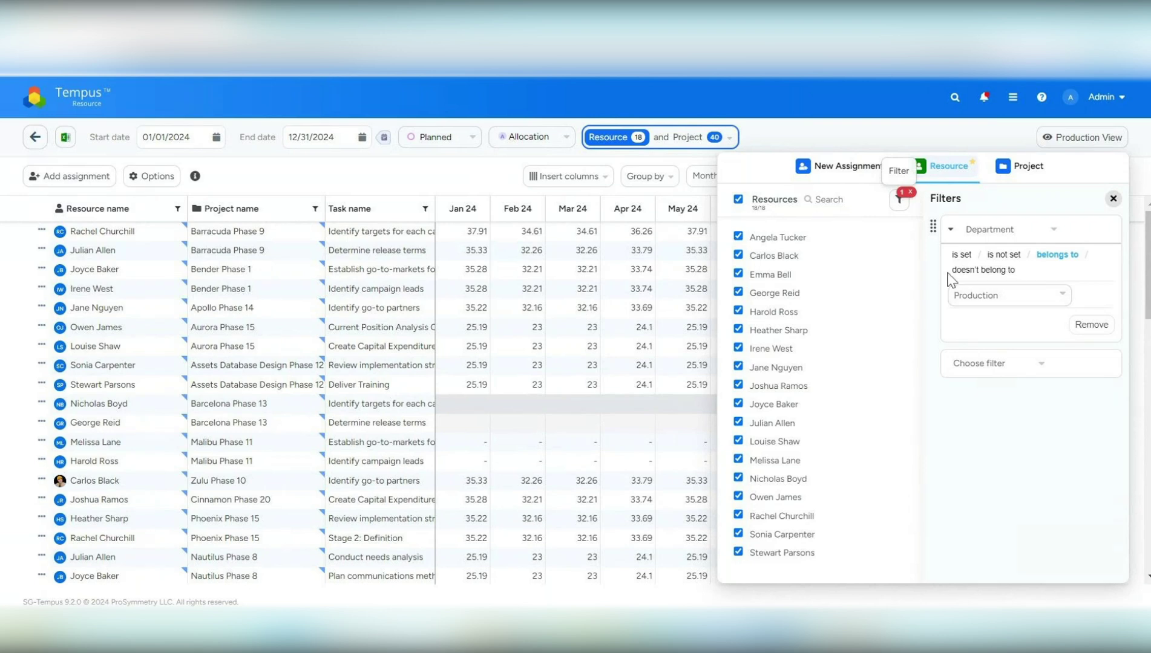
left_click(738, 273)
left_click(738, 236)
left_click(738, 255)
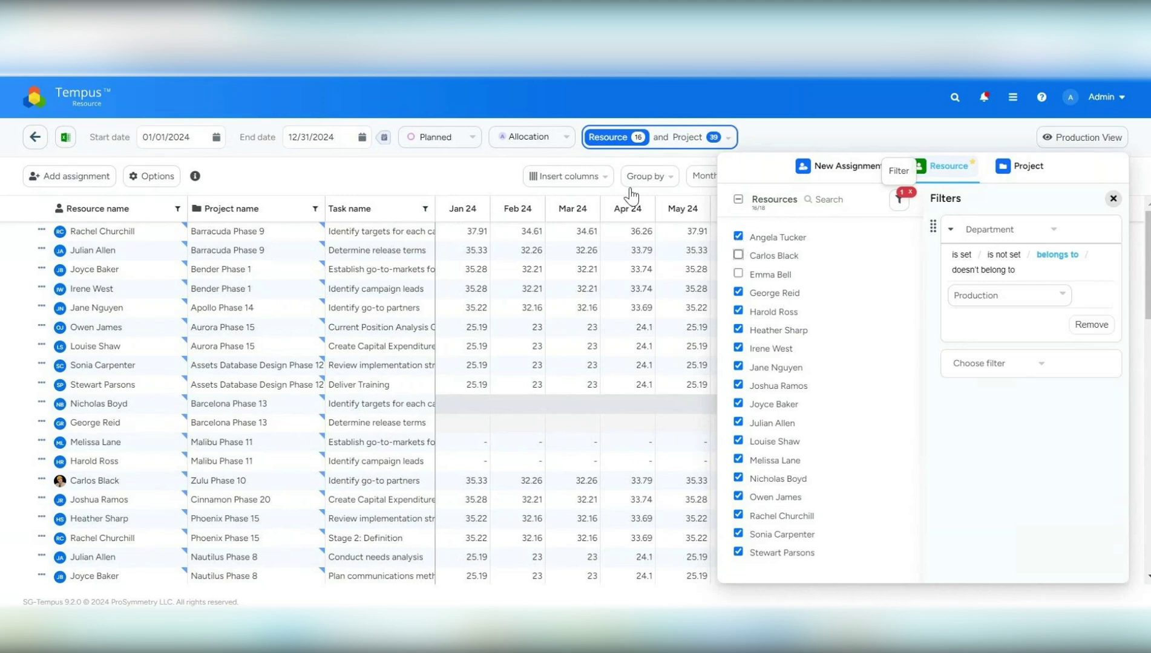
left_click(366, 176)
Reopen the Bulk Project Allocation Flatgrid from the home page and review the Production View's resource selection.
left_click(75, 97)
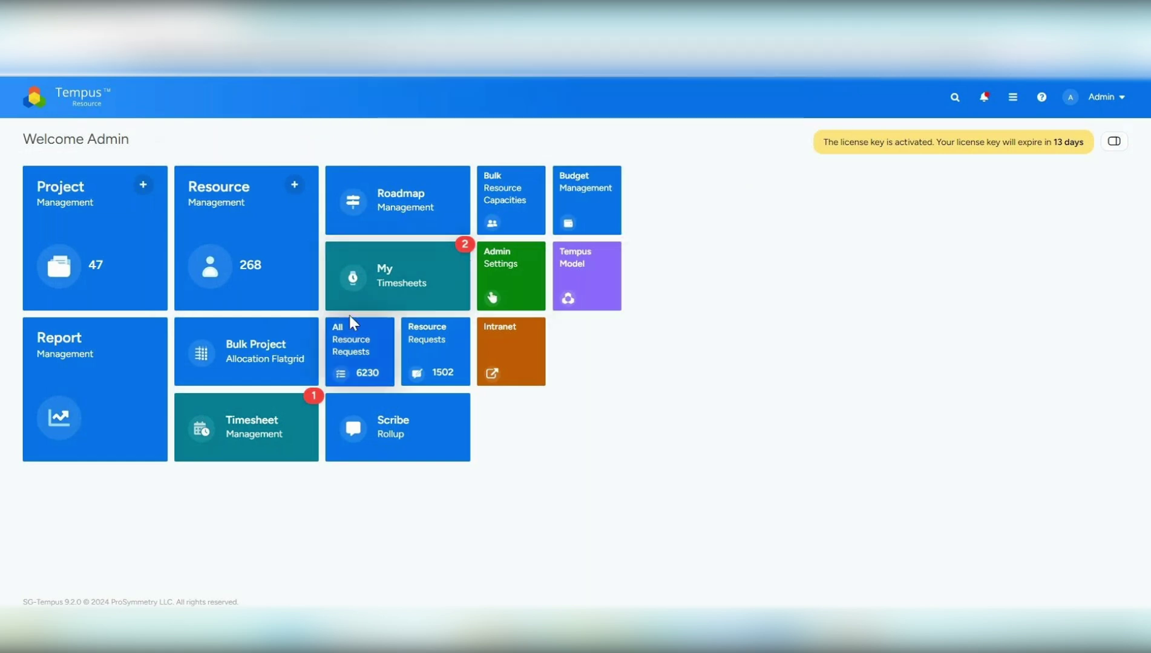
left_click(257, 366)
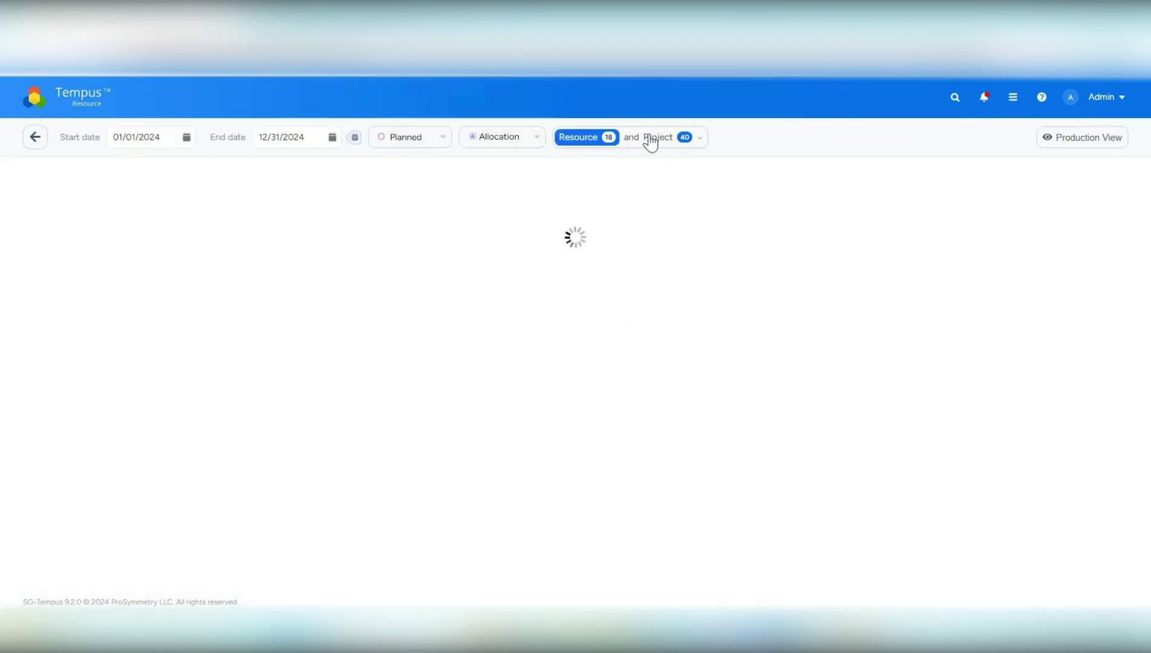
left_click(650, 143)
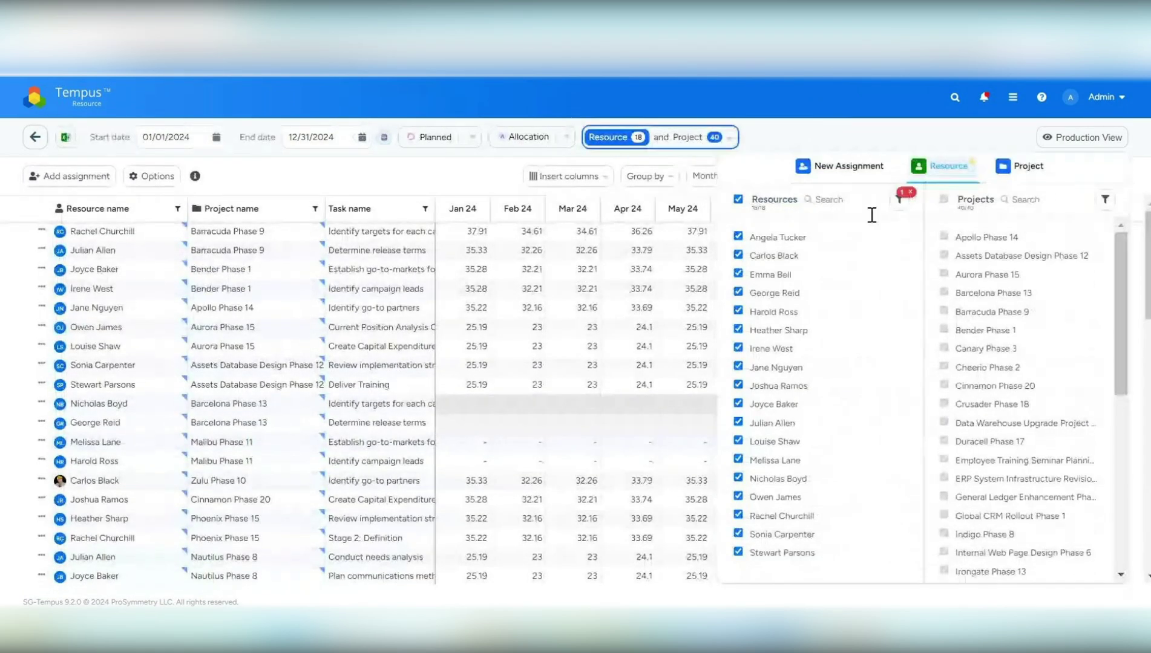
left_click(256, 100)
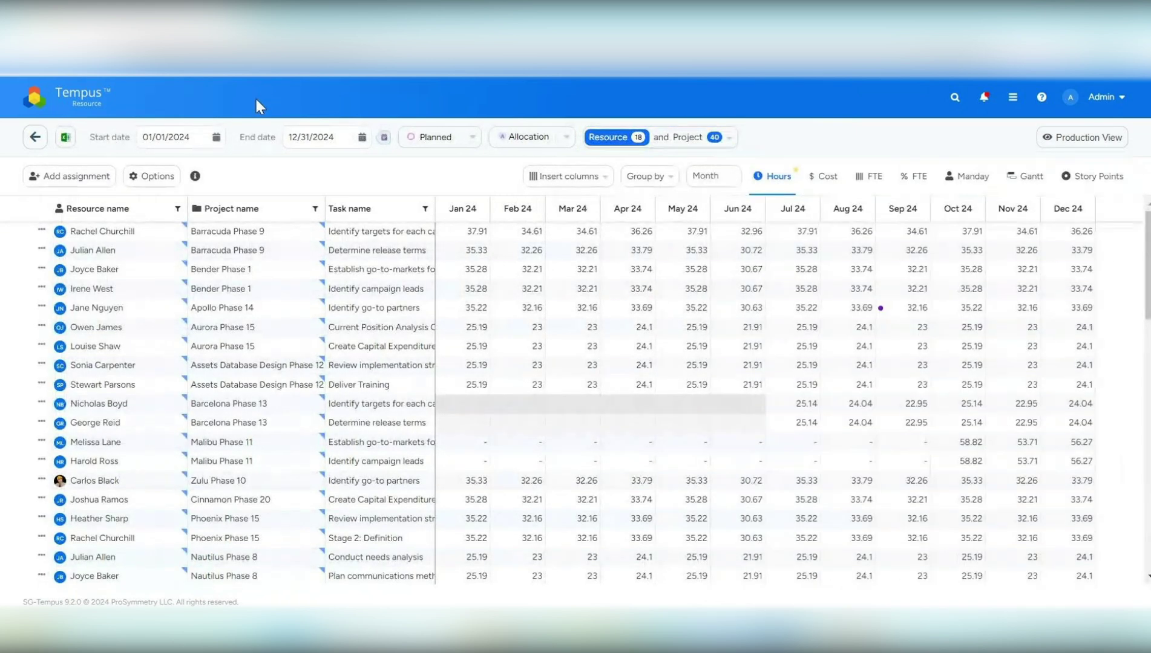
Go to View Management in the Admin Settings and open the Project Proposals view under Project Management.
left_click(57, 100)
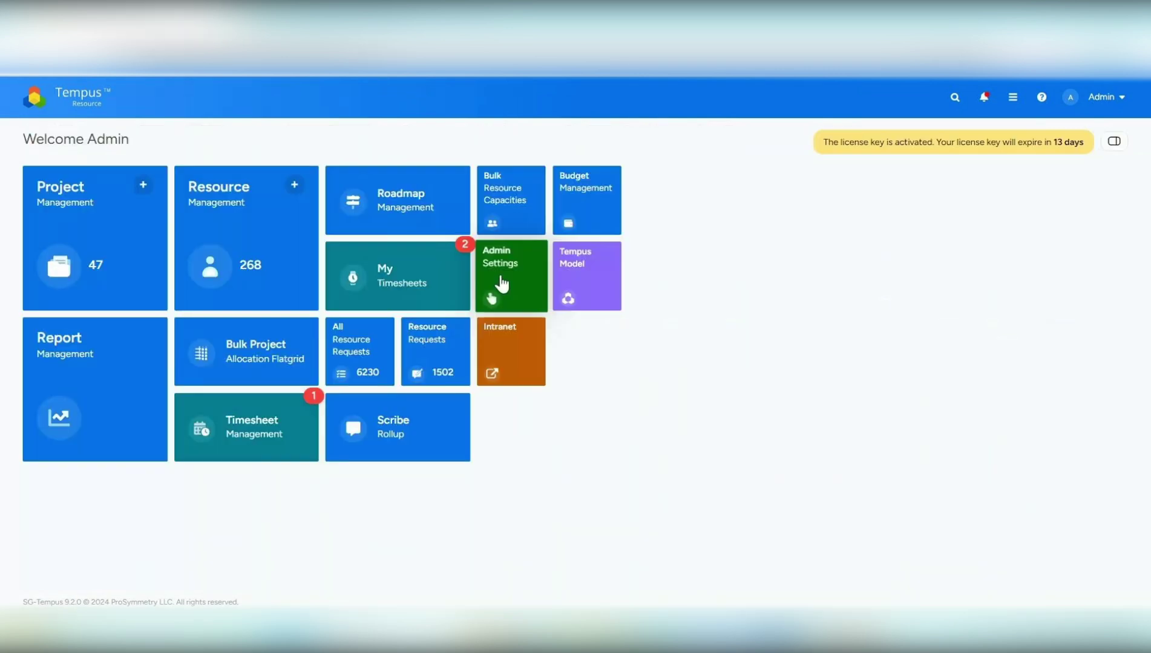
left_click(499, 283)
scroll(503, 516, "down", 2)
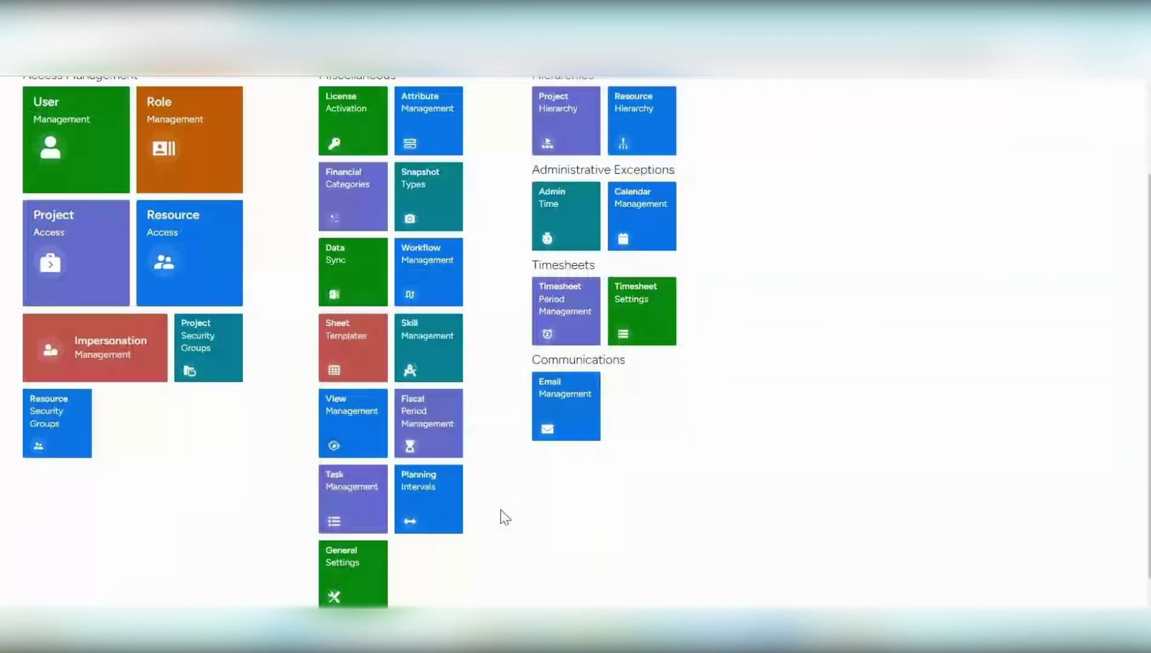
left_click(352, 411)
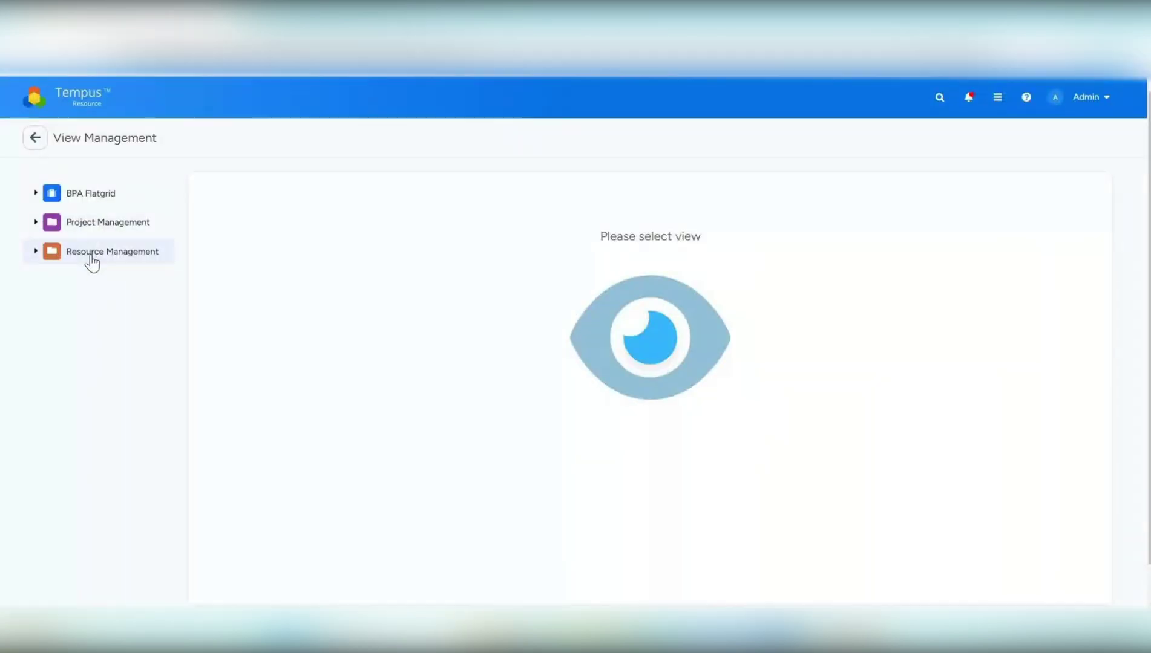
left_click(90, 225)
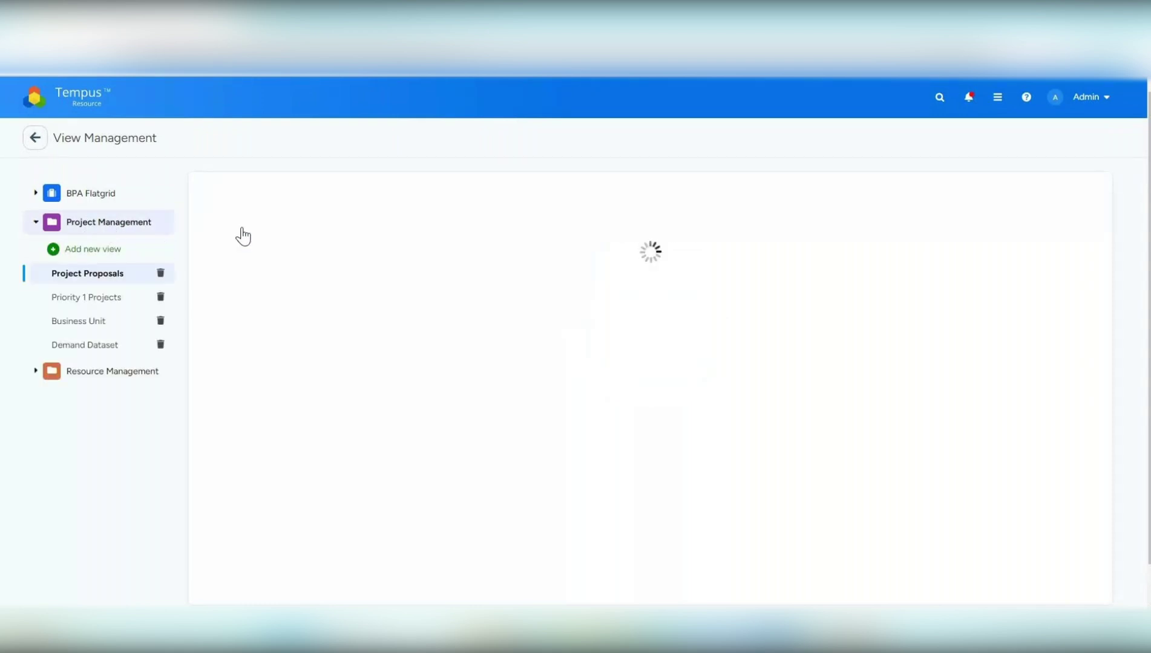
Inspect the Project Proposals view's filters, the quick filter options and the search for columns.
scroll(367, 320, "down", 3)
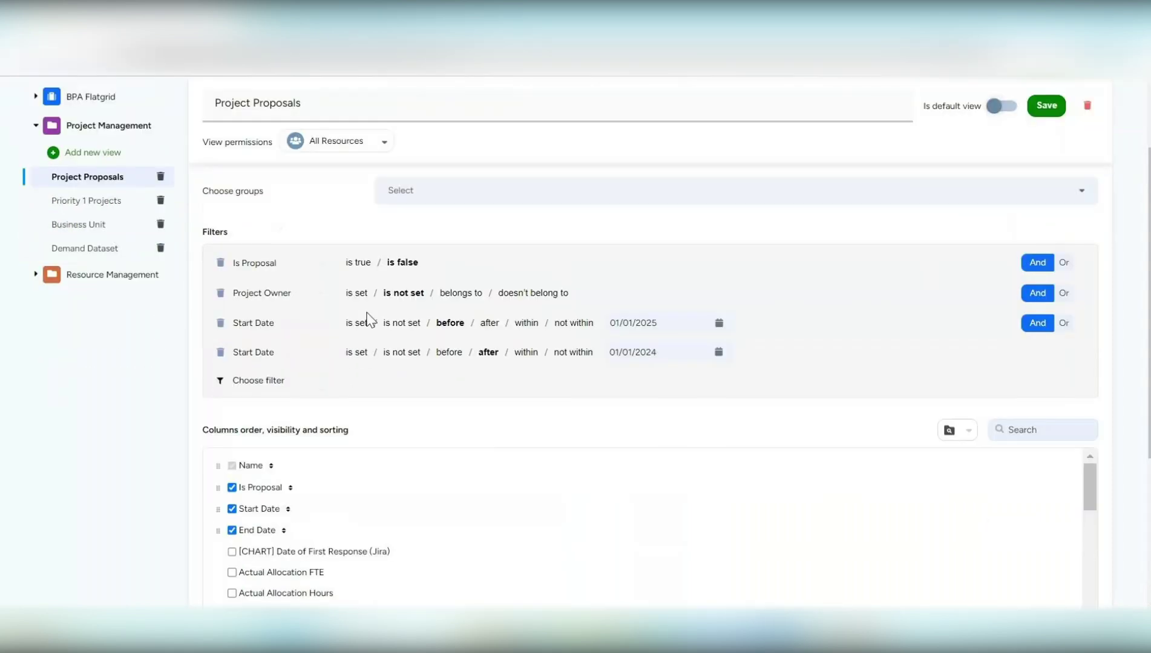
left_click(950, 366)
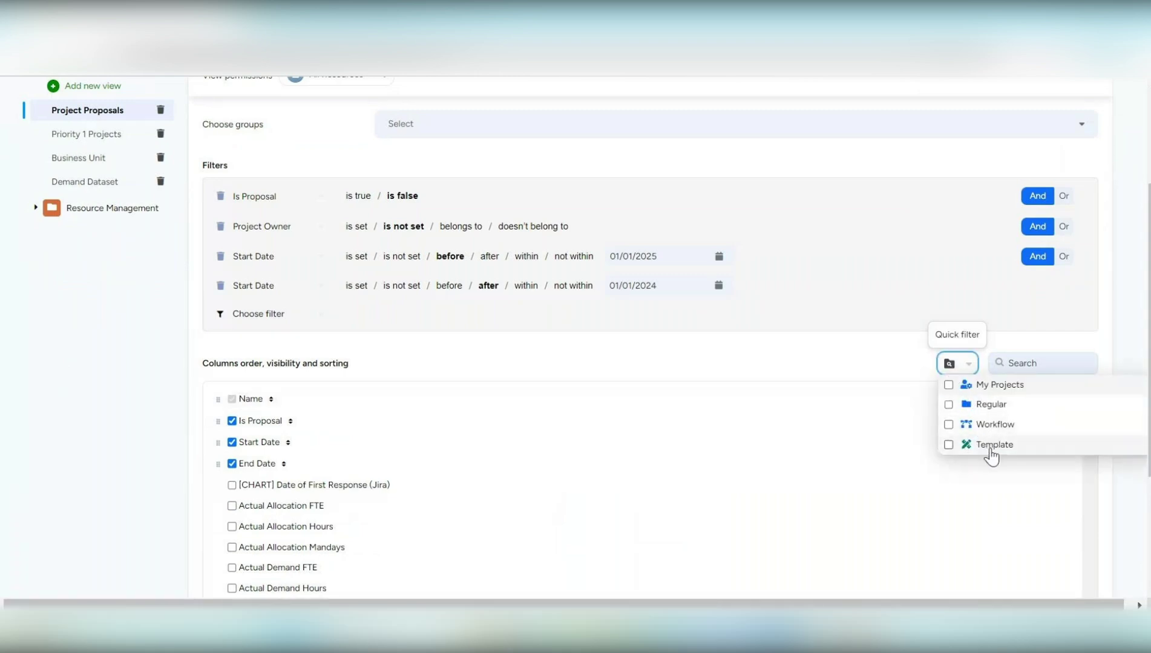
left_click(834, 368)
left_click(1023, 367)
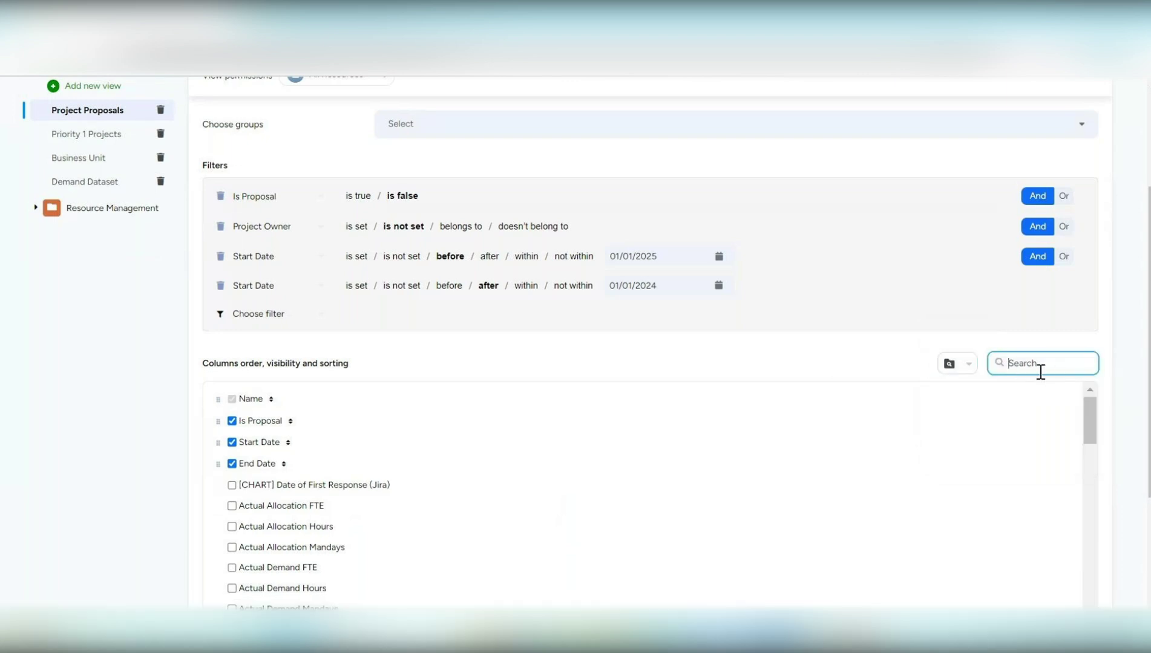
Open the Allocations Dataset view under Resource Management and inspect its quick filter options.
left_click(108, 213)
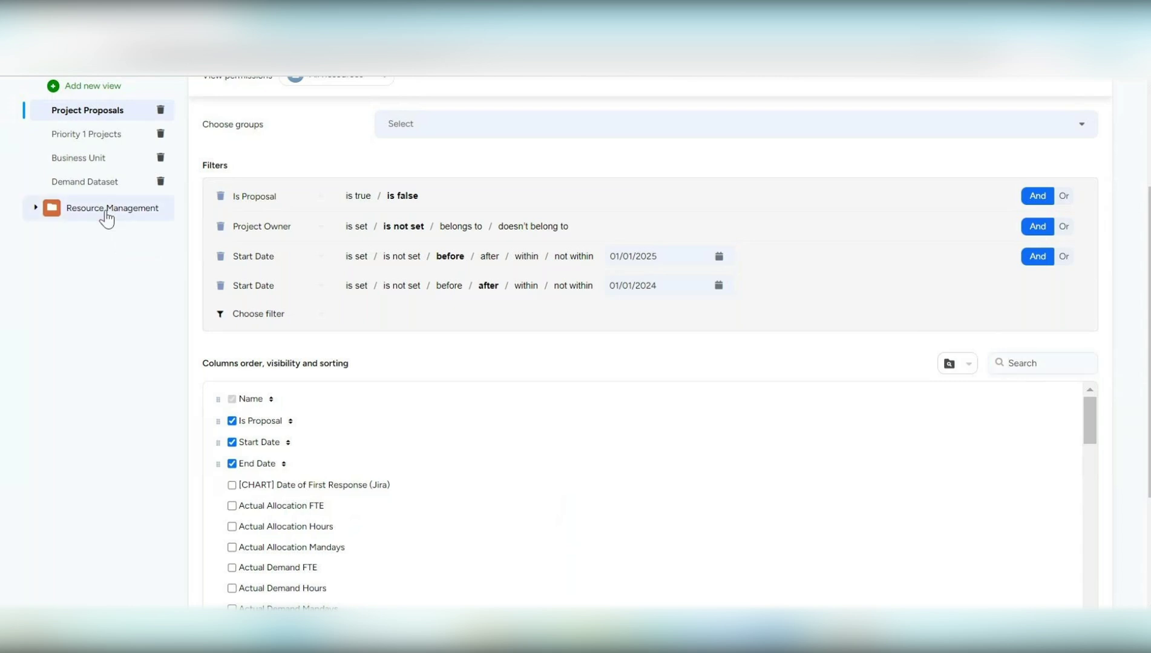
scroll(465, 355, "down", 2)
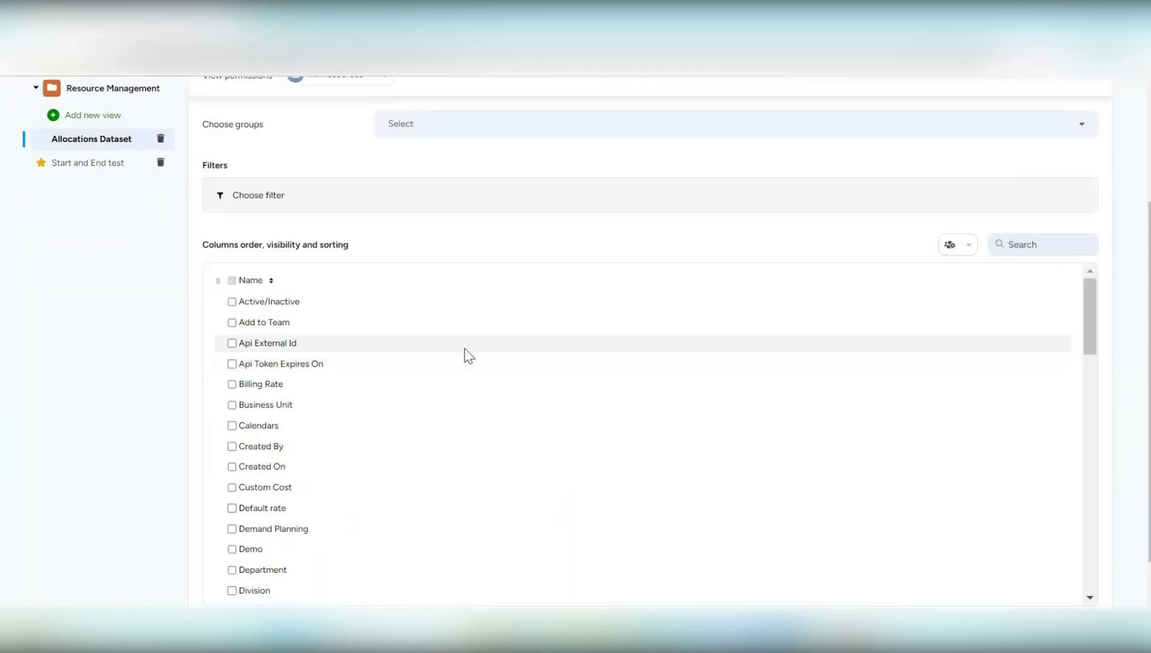
left_click(968, 247)
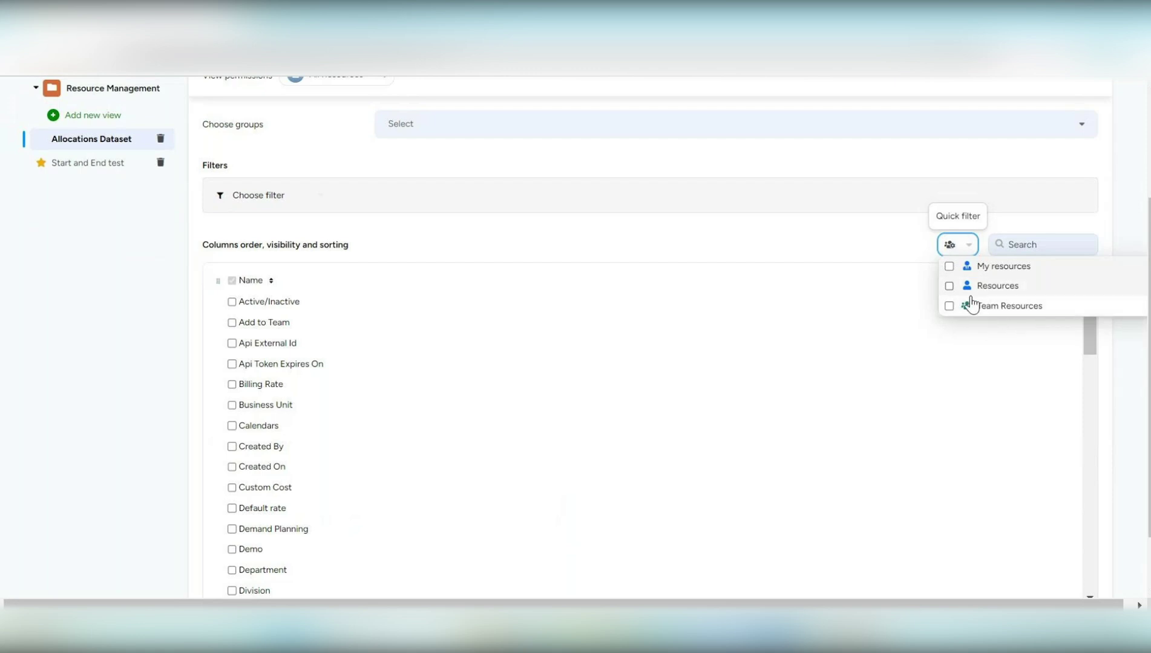
Search the Allocations Dataset columns for "deman", include the Demand Planning column and clear the search.
left_click(1031, 245)
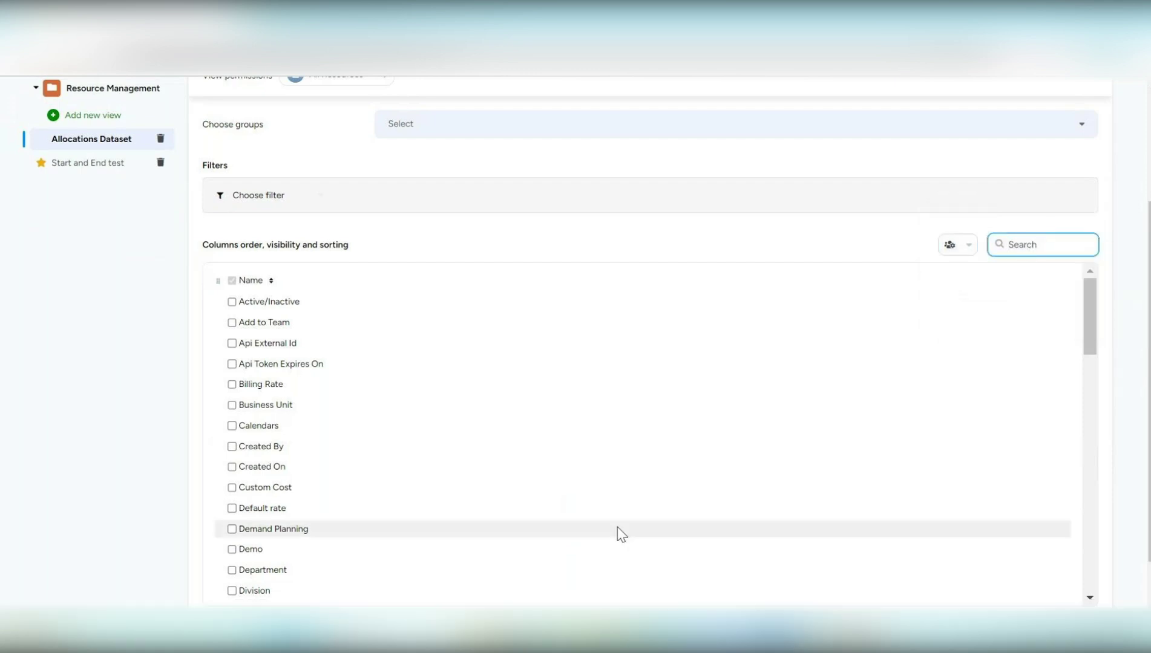
type("deman")
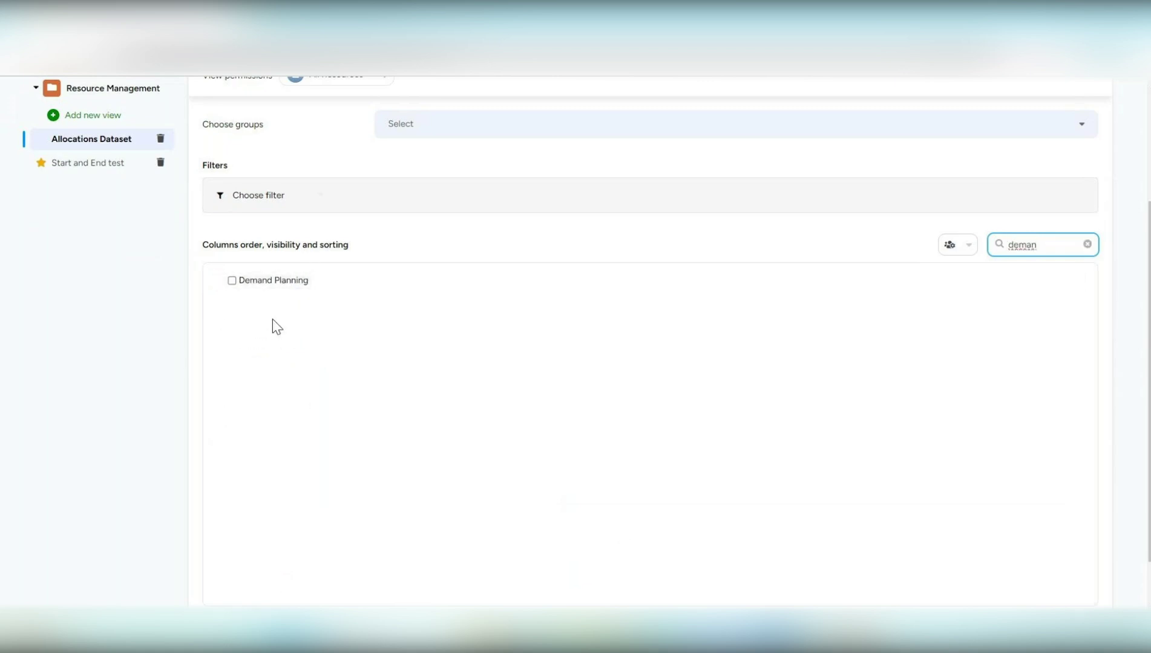
left_click(232, 280)
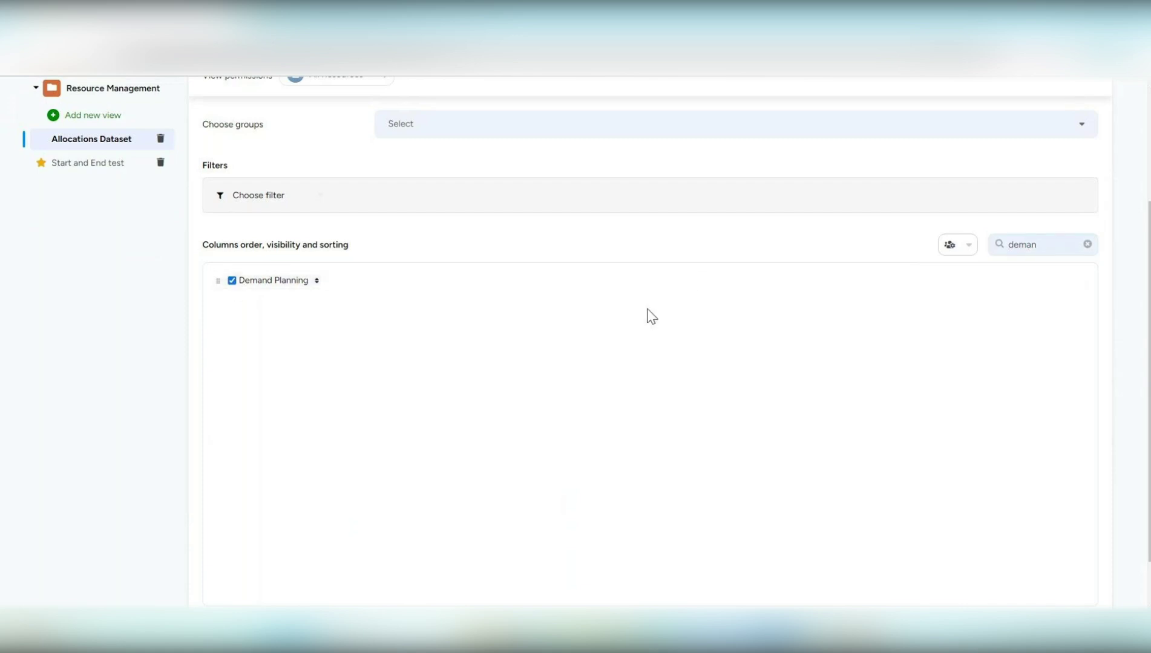
left_click(1092, 242)
left_click(1087, 243)
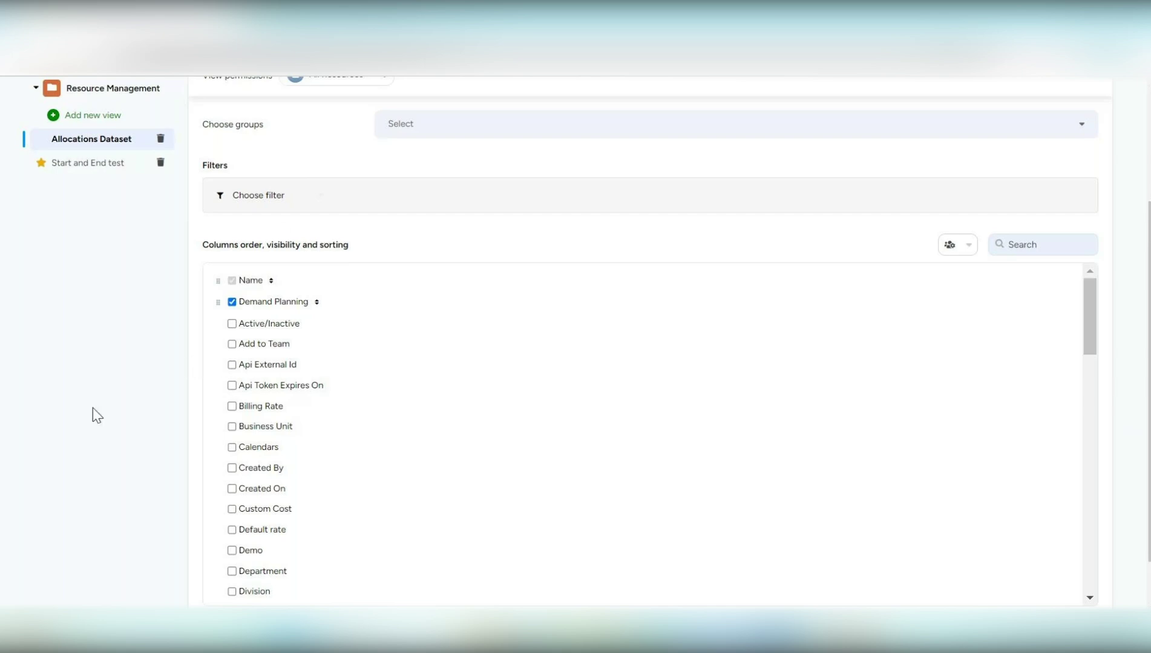
Leave View Management for the Admin page, discarding the unsaved changes to the Allocations Dataset view.
scroll(97, 409, "up", 3)
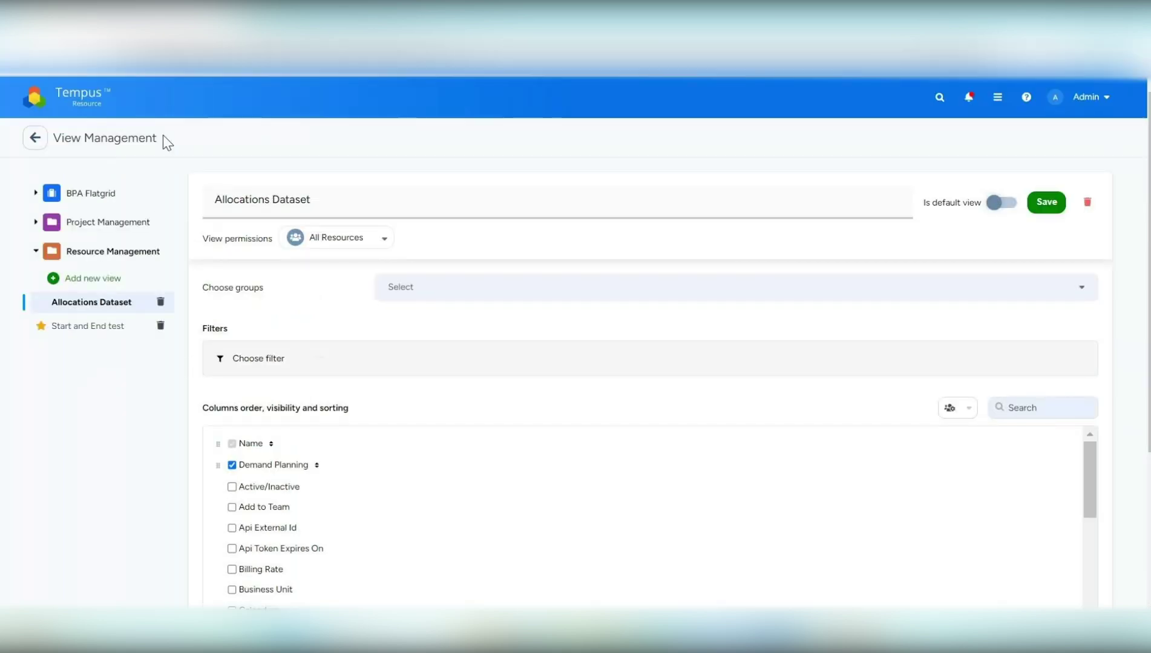
left_click(37, 140)
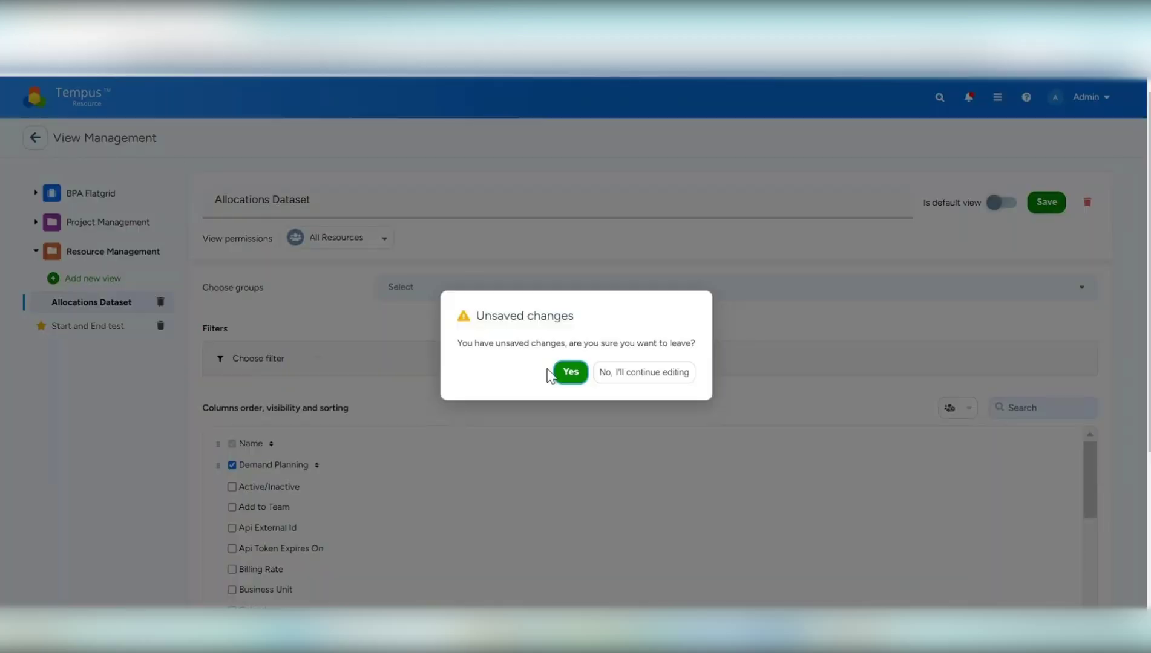
left_click(555, 372)
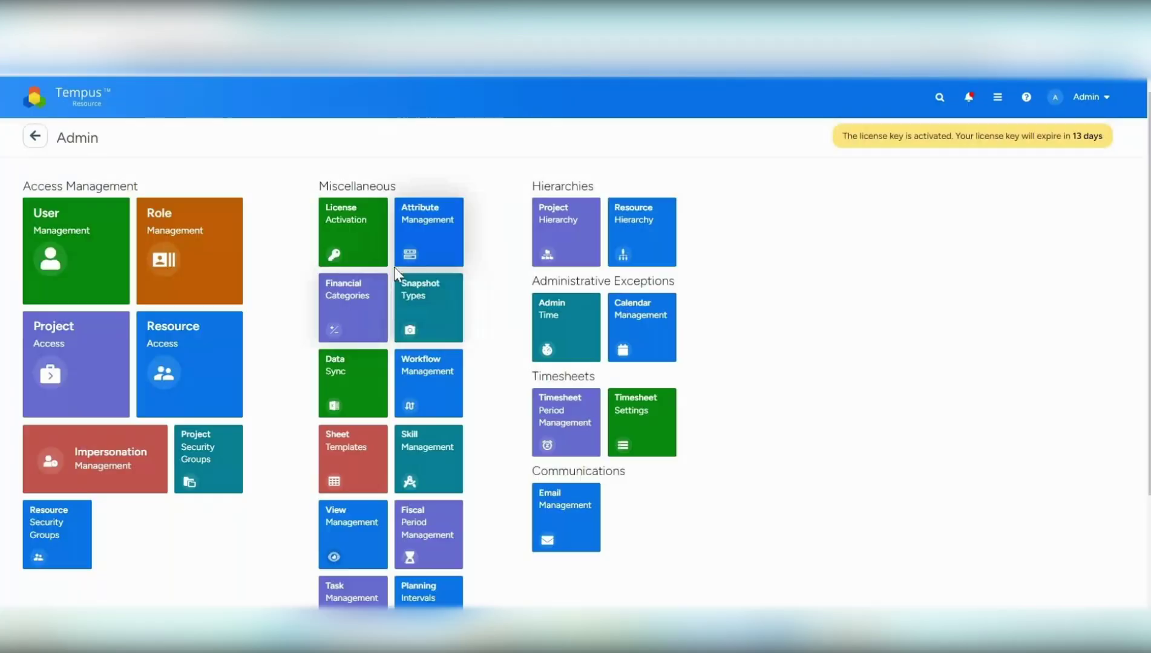
Open the Excel Source in Data Sync and show its Import Advanced Rates page.
scroll(346, 367, "down", 1)
left_click(346, 368)
left_click(213, 198)
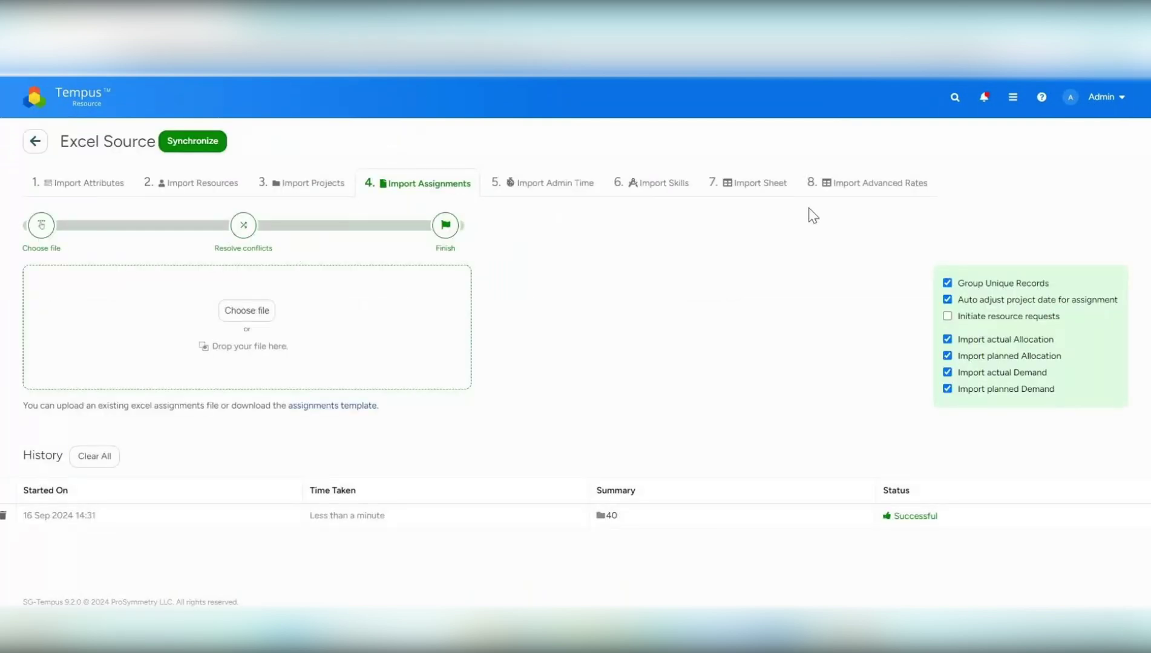
left_click(891, 185)
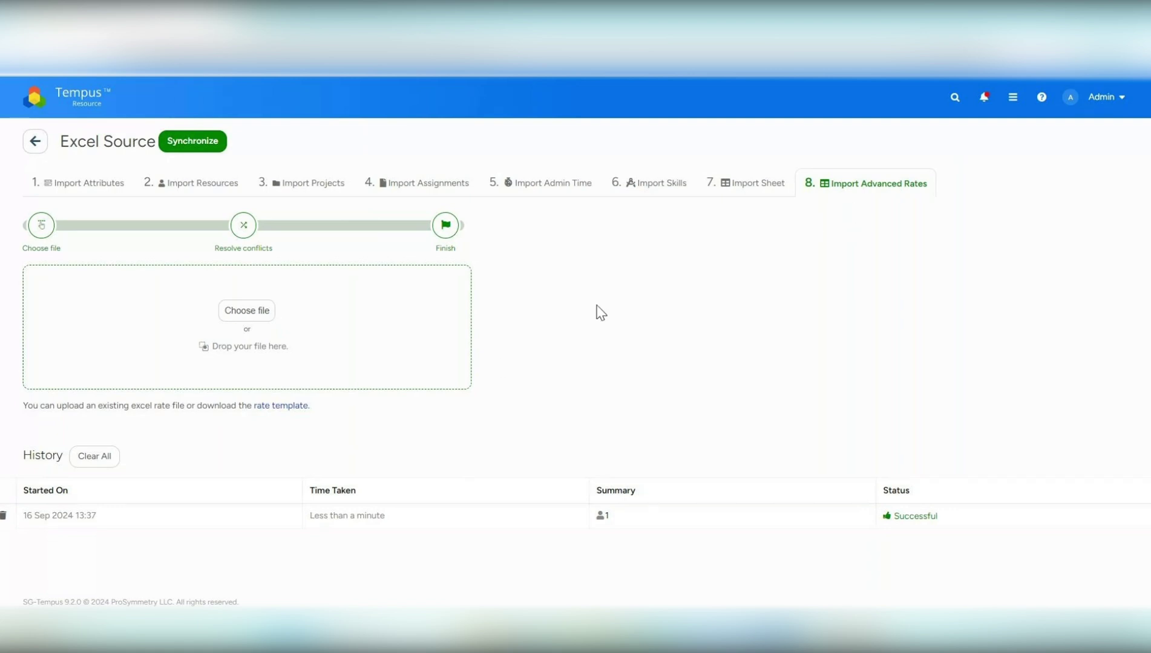
Download the advanced rate template and examine its Resource Name, Rate, Start Date and End Date columns in Excel.
left_click(274, 408)
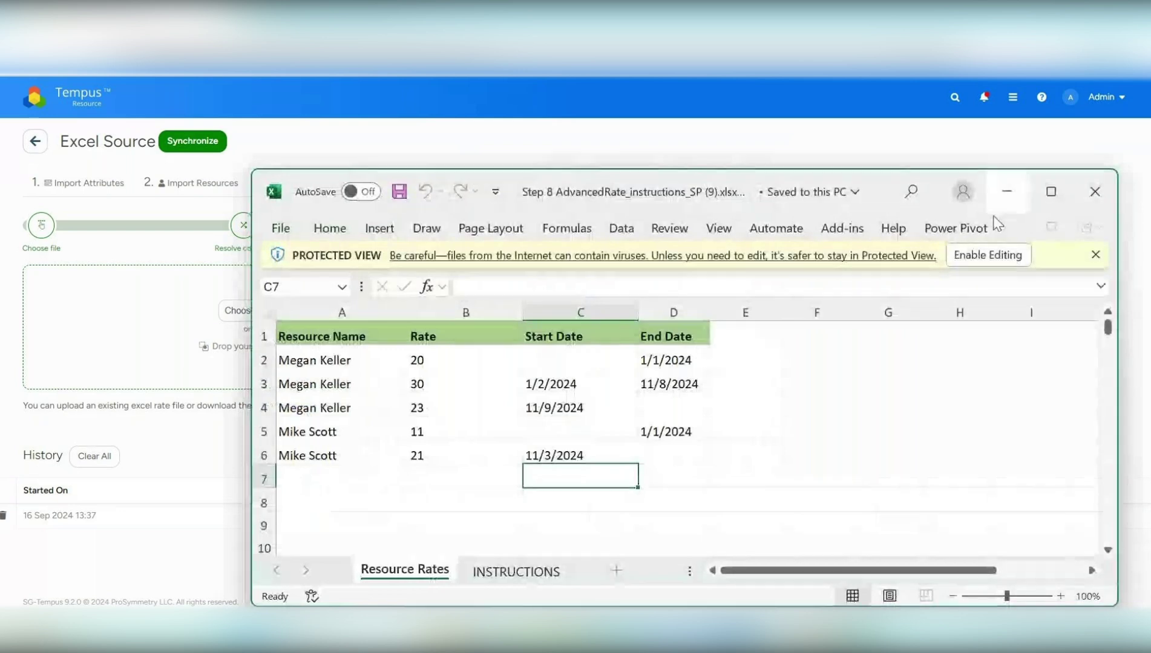
left_click(1047, 195)
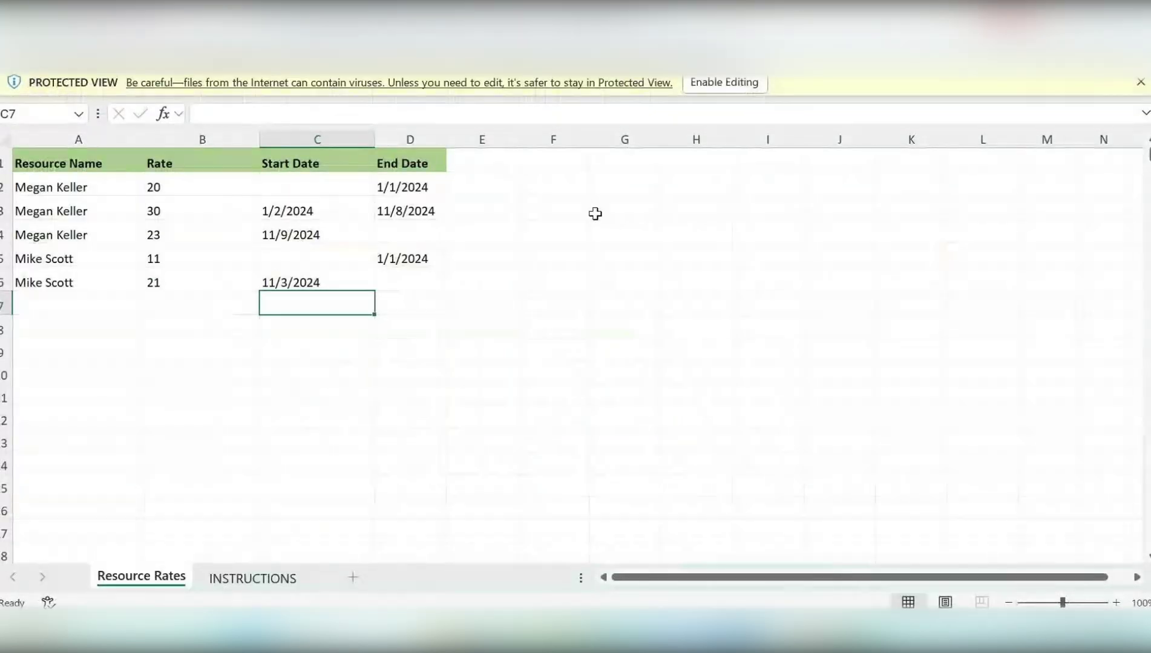
left_click(57, 163)
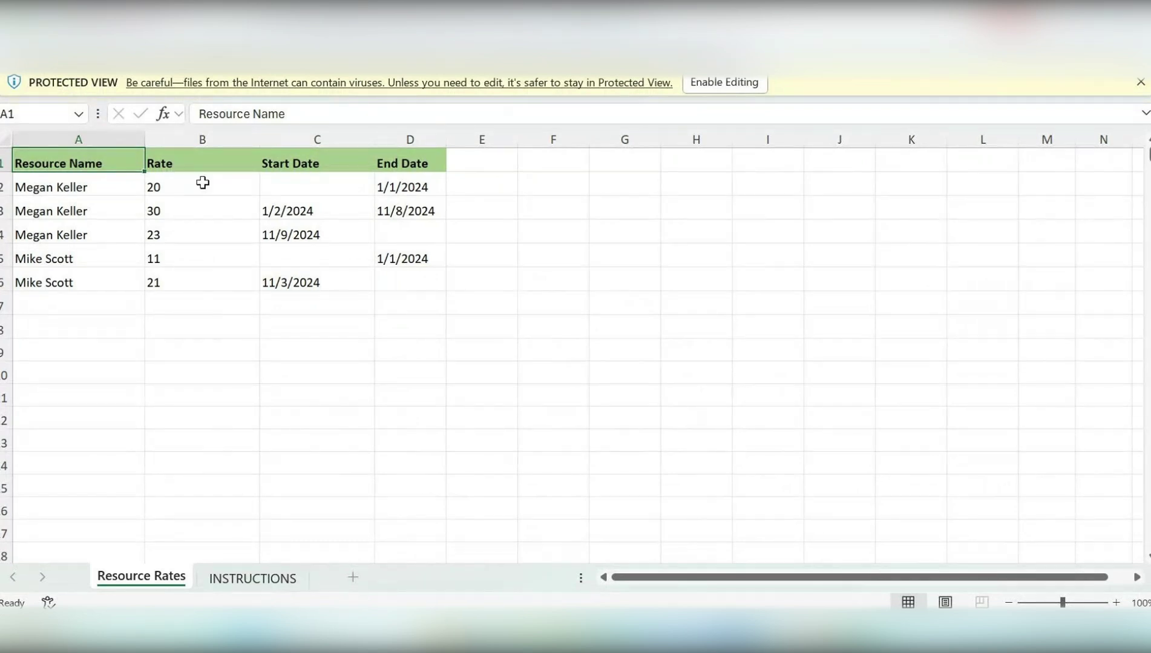
left_click(200, 153)
left_click(292, 157)
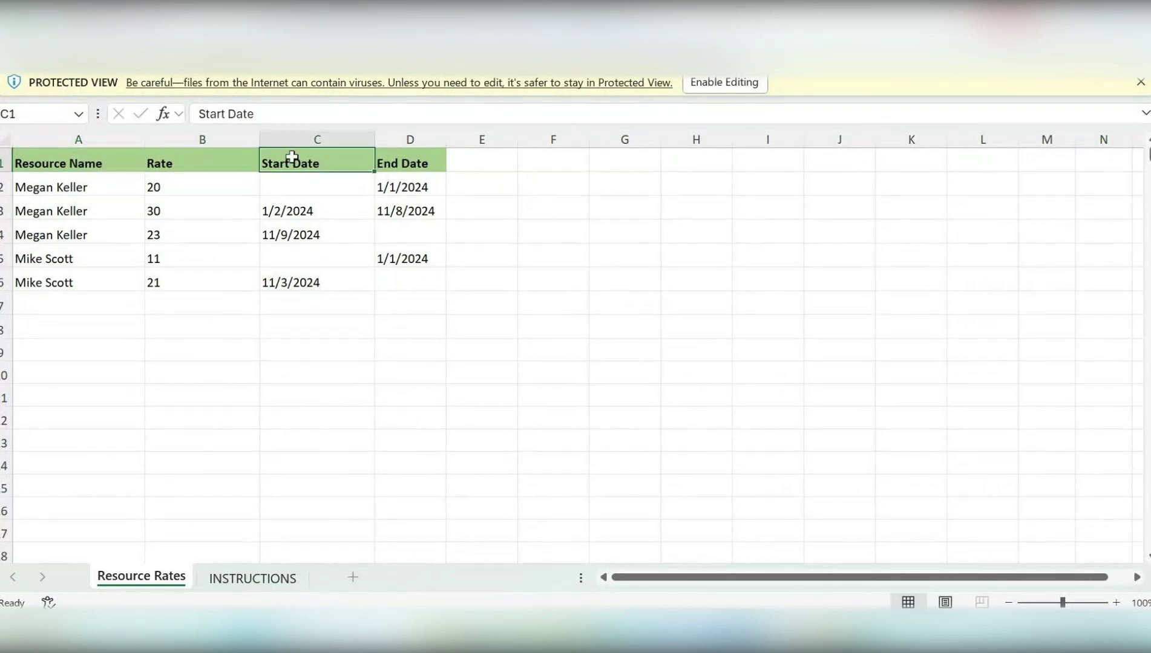
left_click(385, 162)
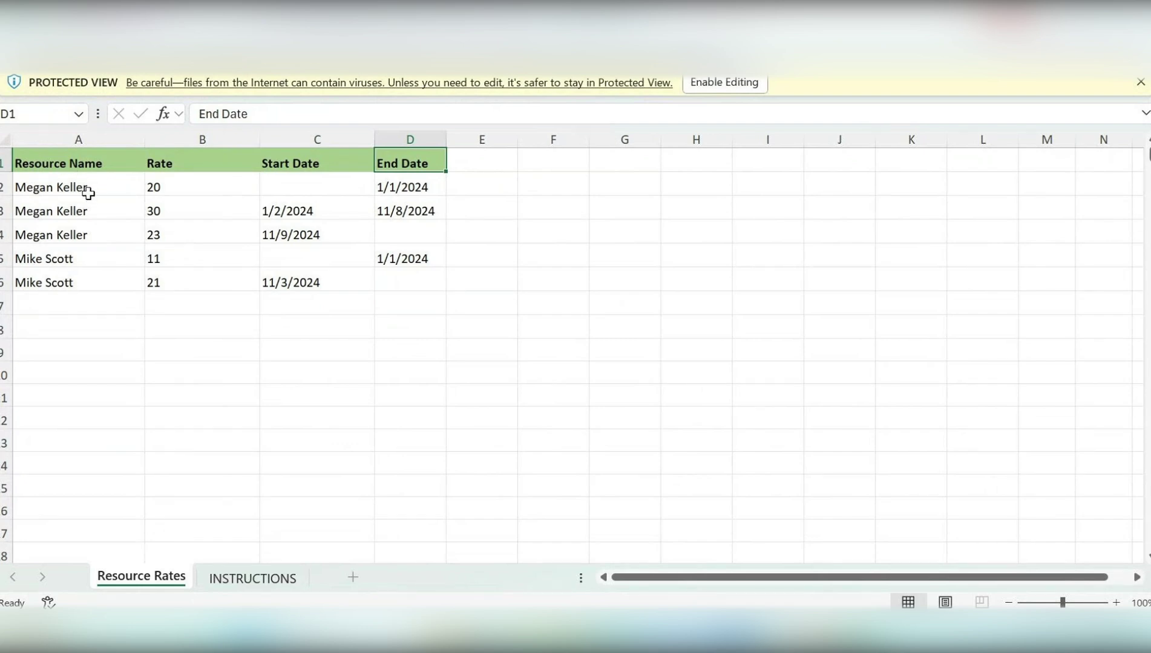
left_click(182, 160)
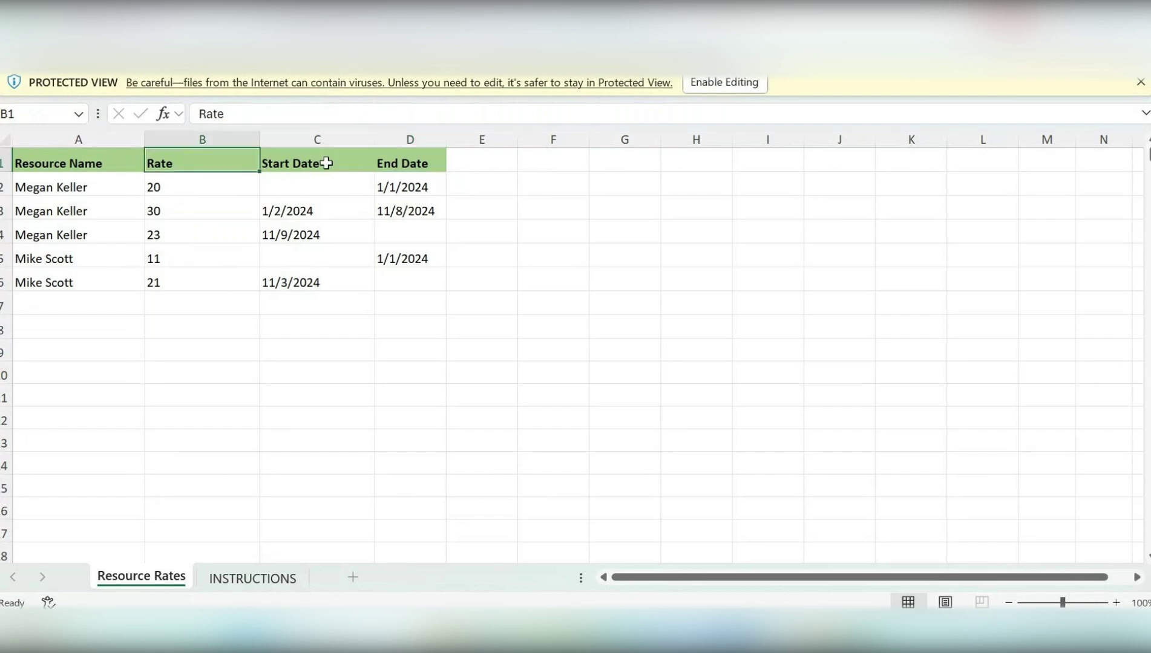
left_click(326, 163)
left_click(402, 162)
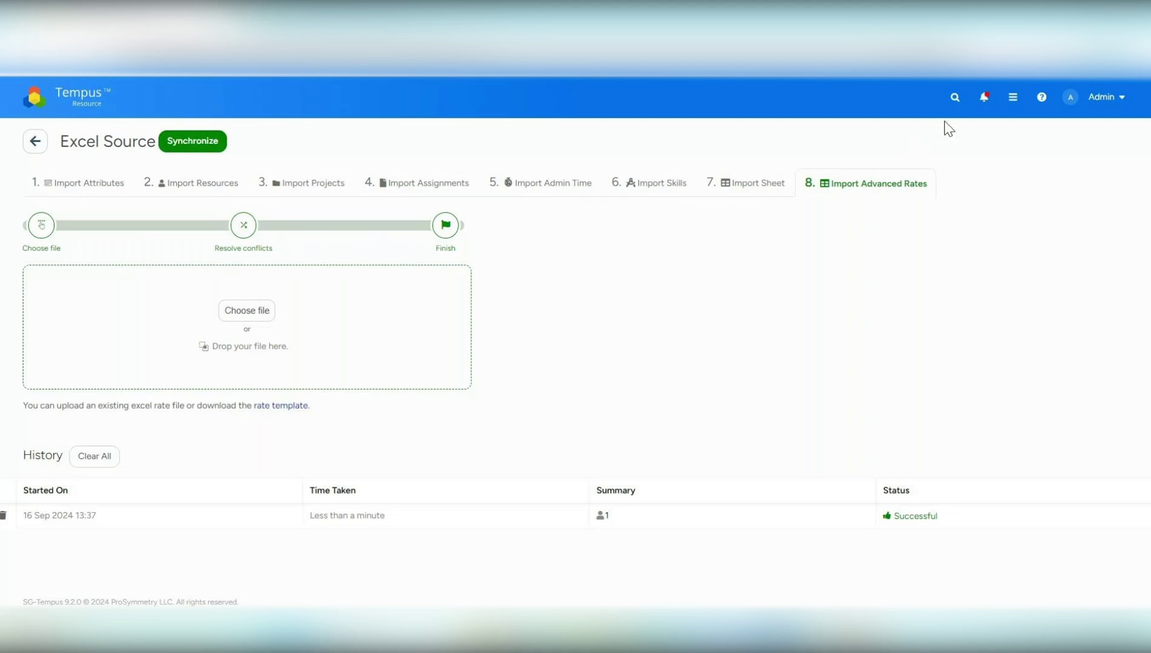
Back in Tempus Resource, open the What's New in Tempus 9.2 notes, read through the highlights and close them.
left_click(1040, 98)
left_click(723, 172)
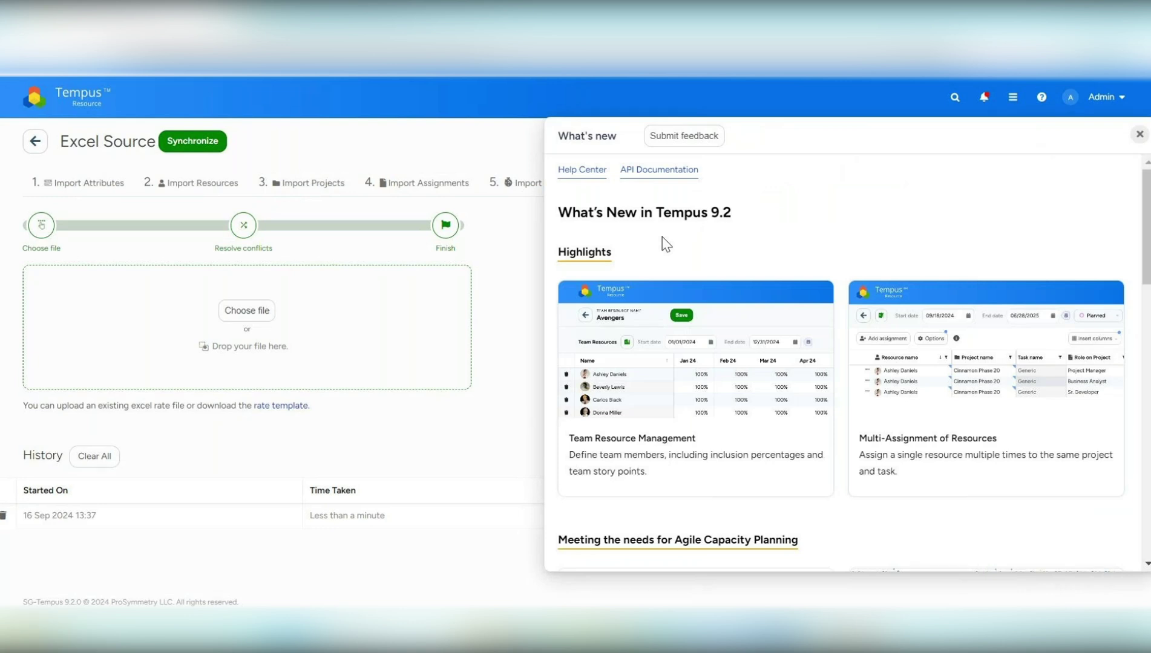
scroll(666, 393, "down", 8)
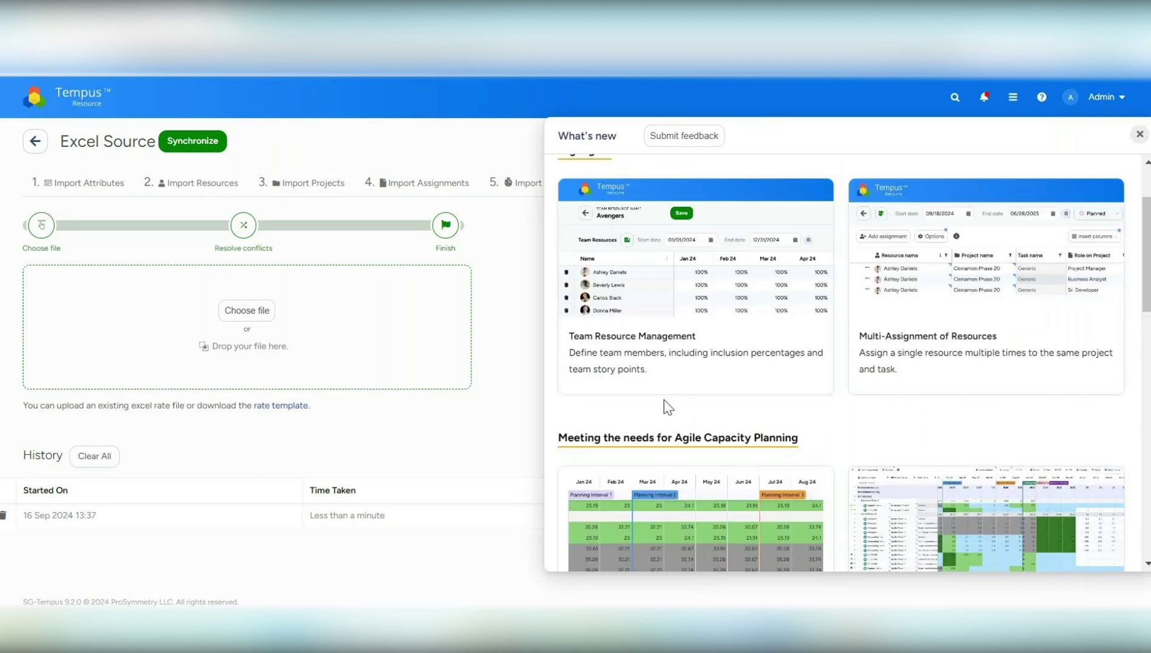
scroll(663, 400, "down", 5)
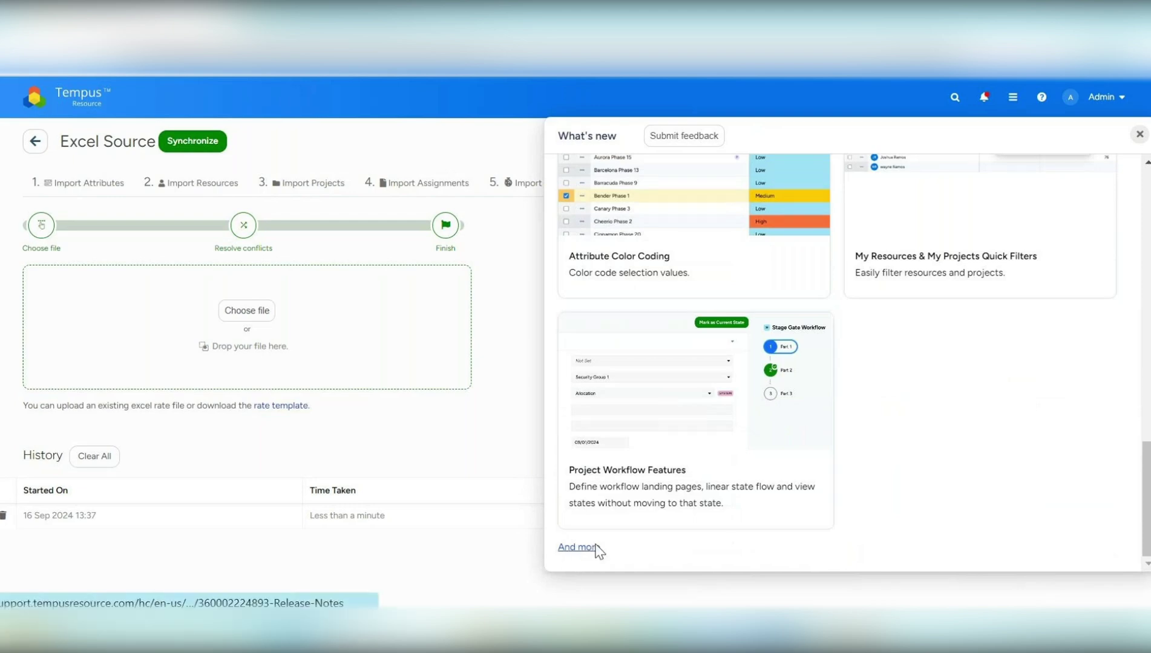
scroll(660, 472, "up", 6)
scroll(663, 478, "up", 5)
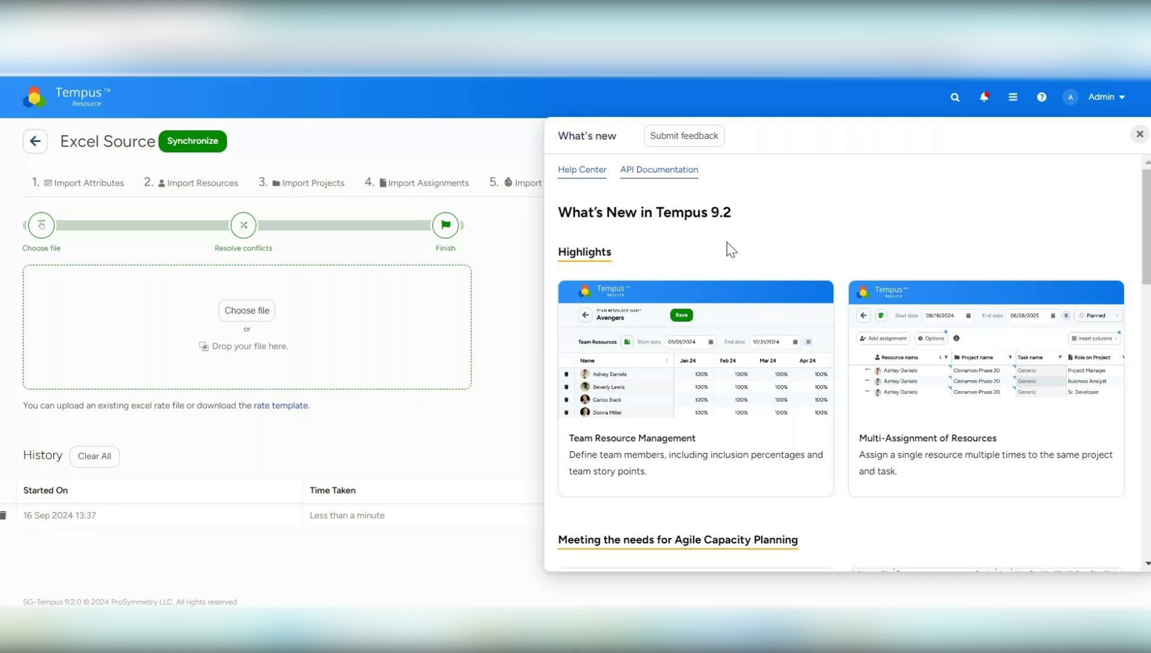
left_click(497, 212)
Return from Excel Source to the Admin page and look over the account options, including My sheets.
left_click(35, 143)
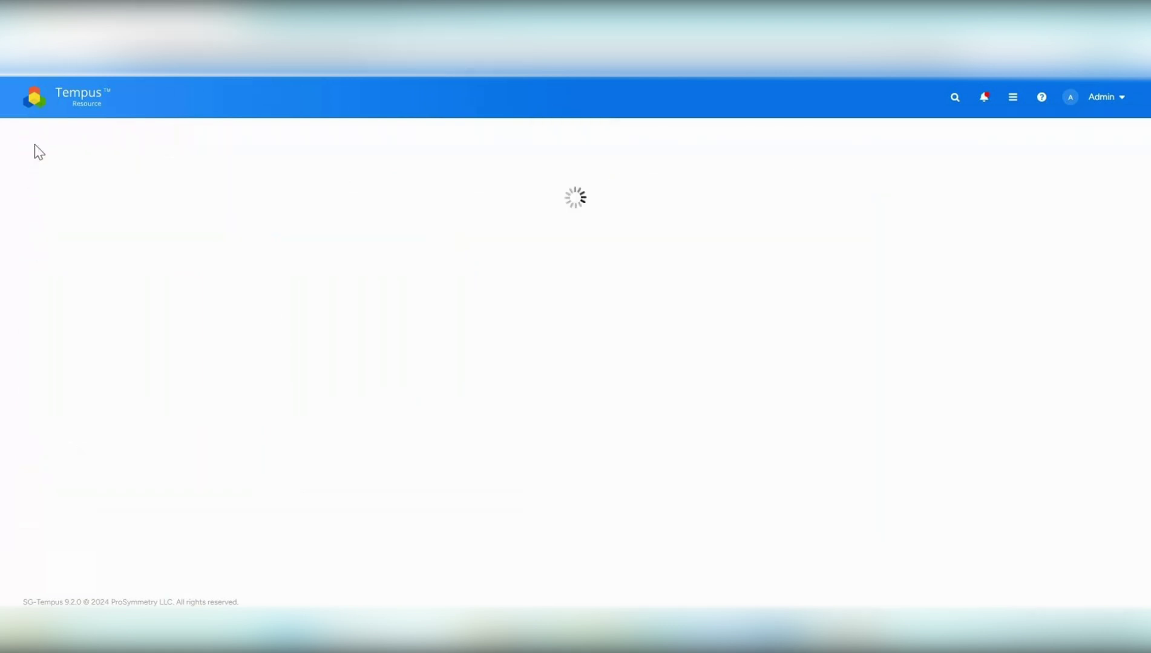
left_click(35, 139)
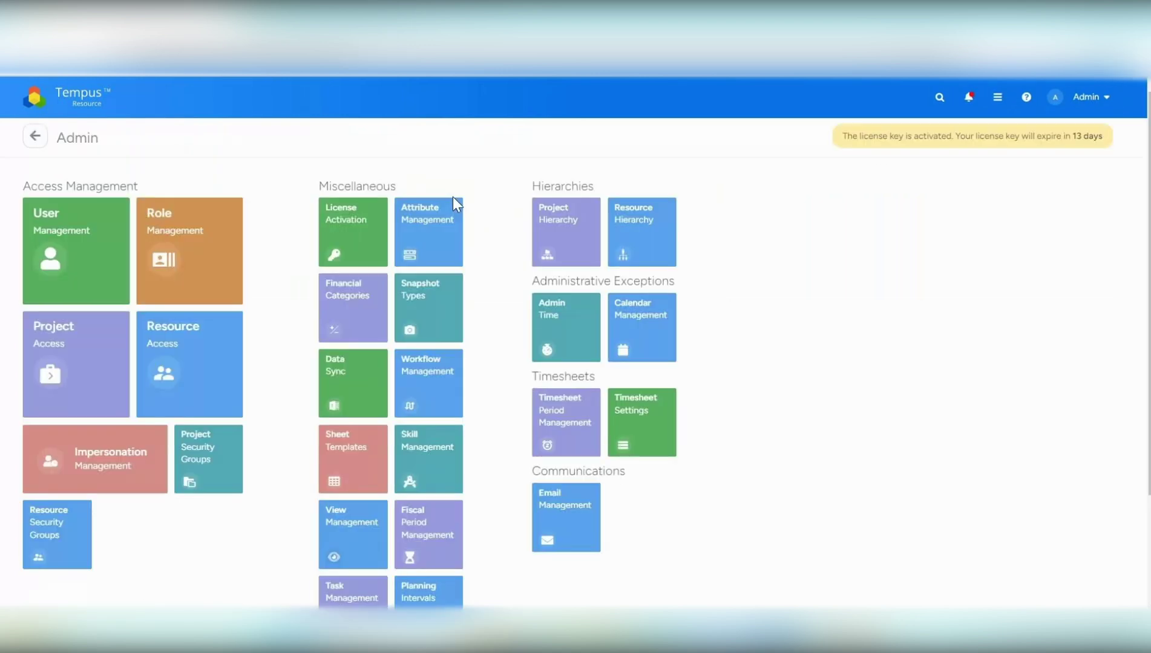
left_click(1083, 98)
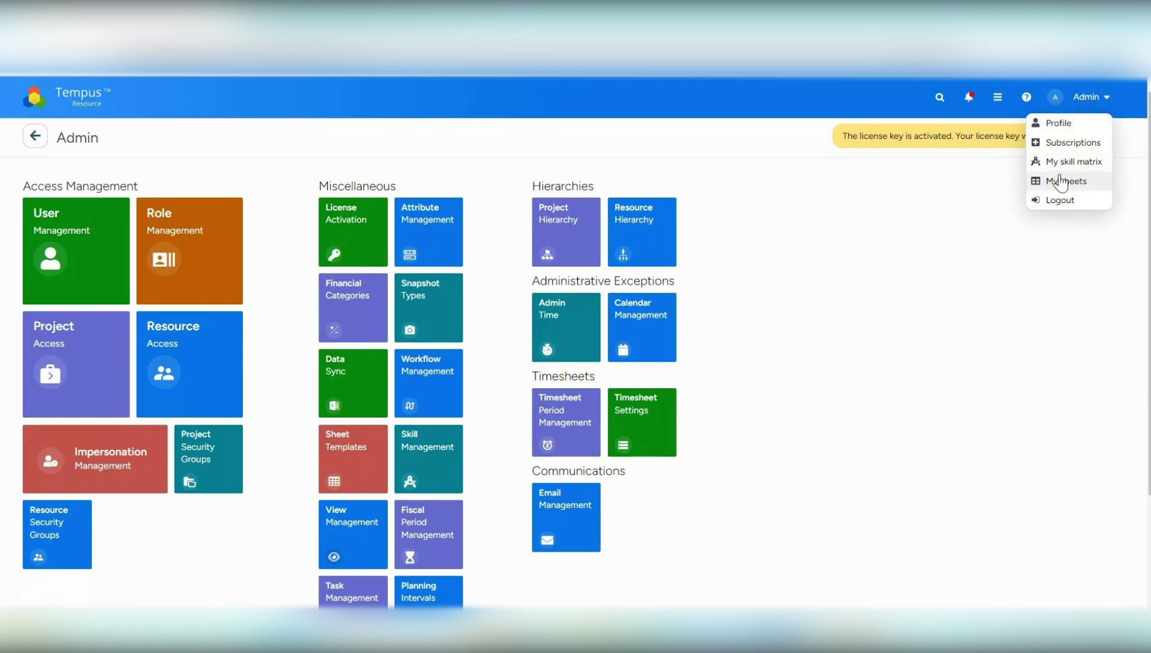
left_click(850, 214)
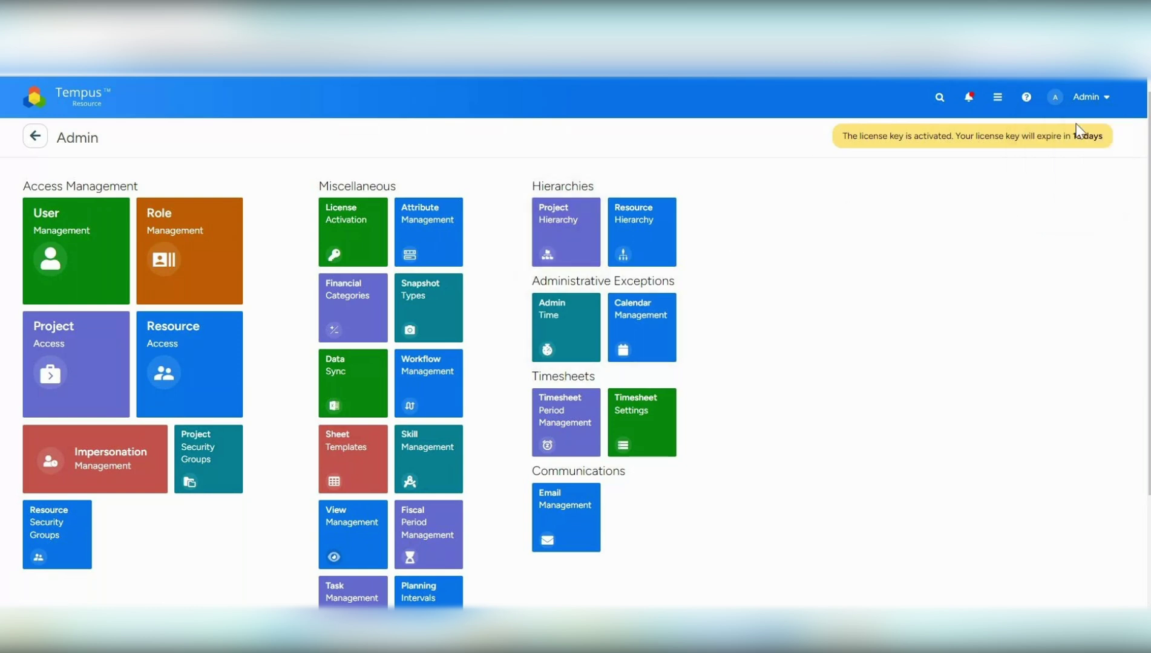
left_click(1089, 97)
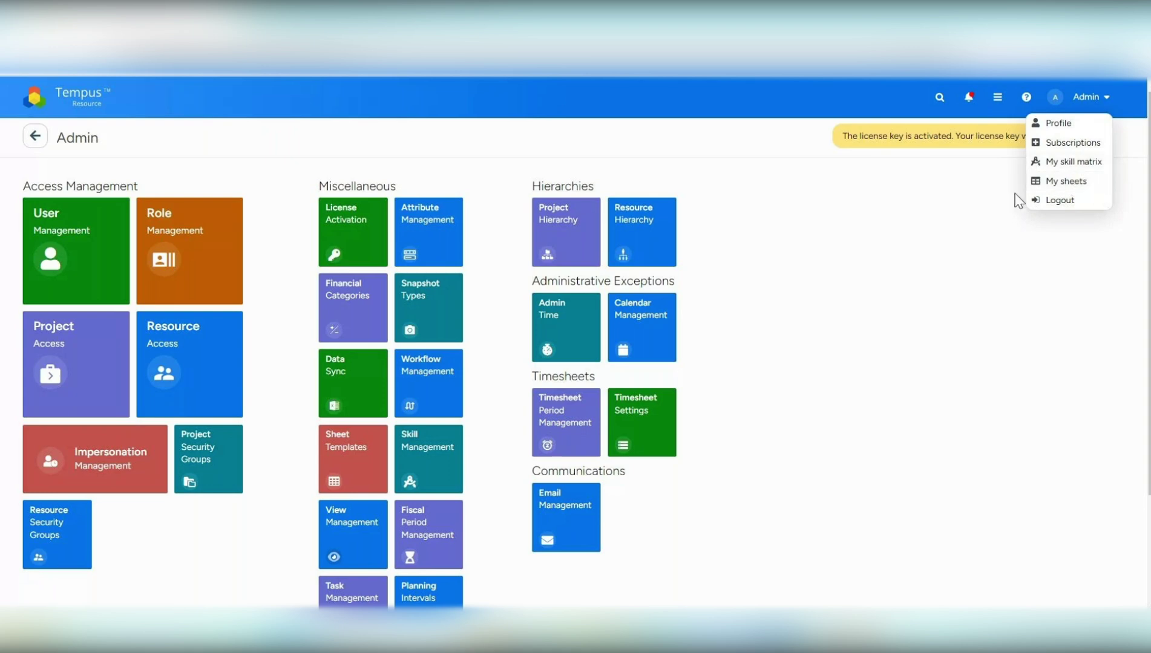
left_click(856, 244)
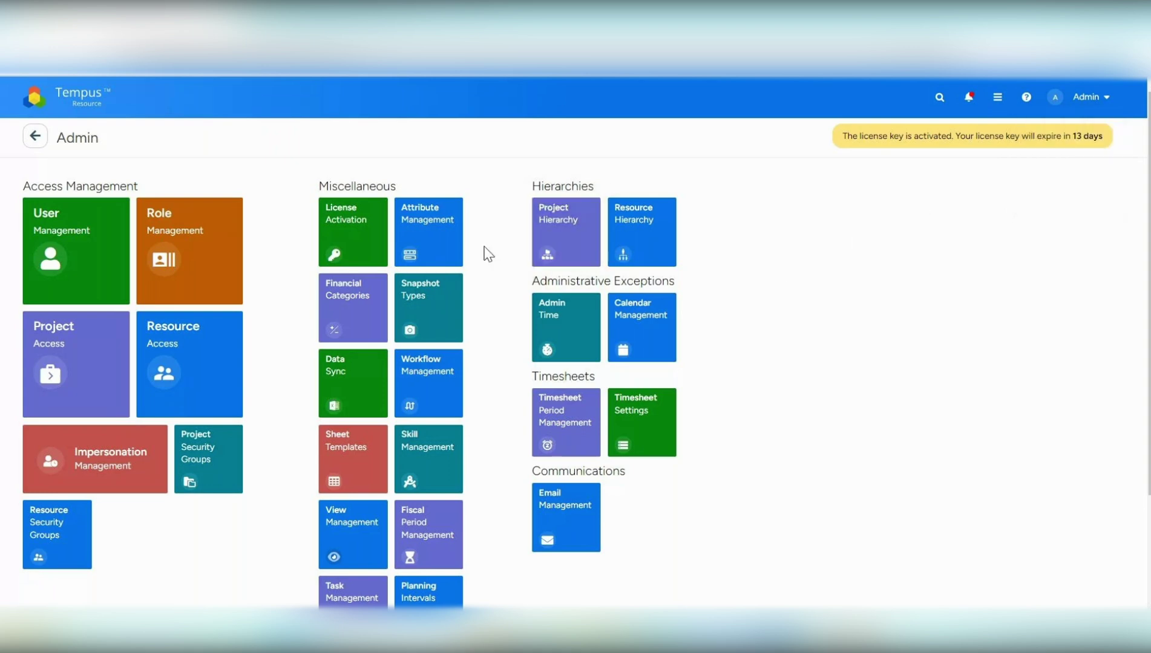
Open Sheet Template Management, filter the list to Resource templates and examine the My sheets setting of the Resource template.
left_click(349, 466)
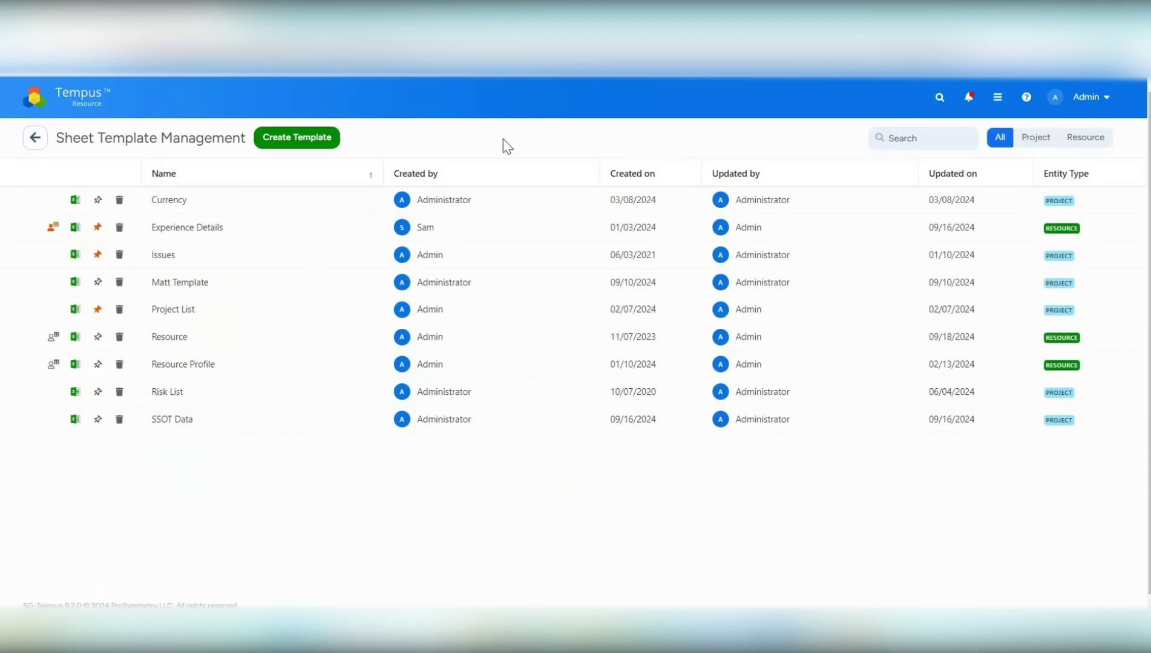
left_click(1095, 148)
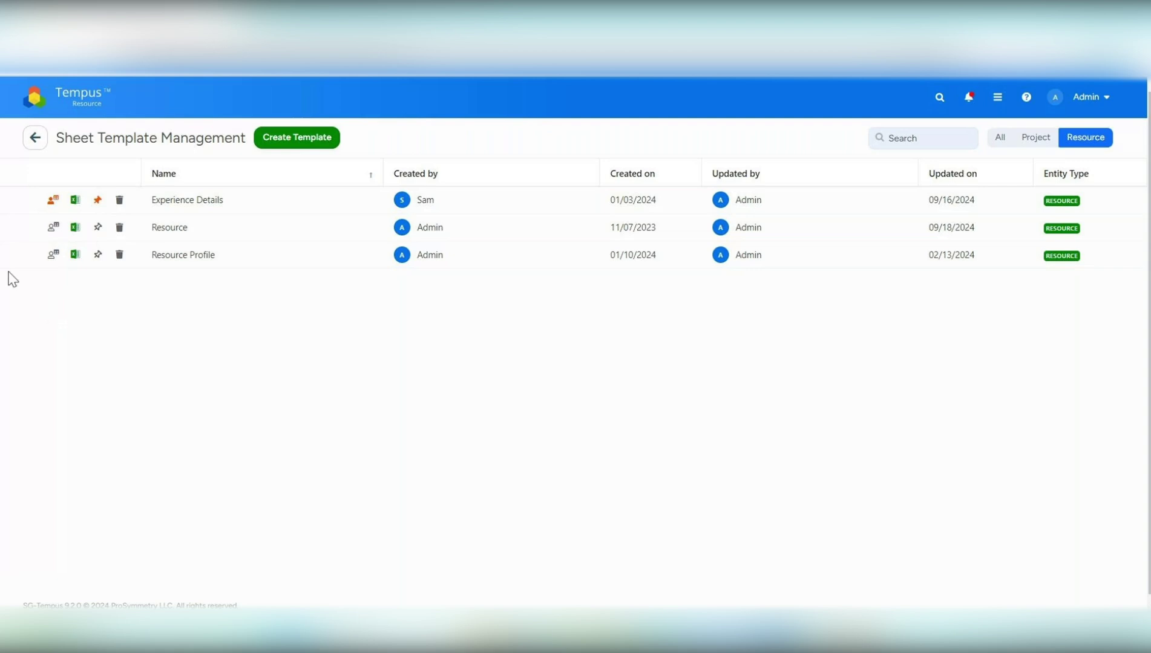
left_click(52, 228)
left_click(53, 228)
Open My Sheets for the signed-in account and check out the Experience Details sheet.
left_click(1089, 98)
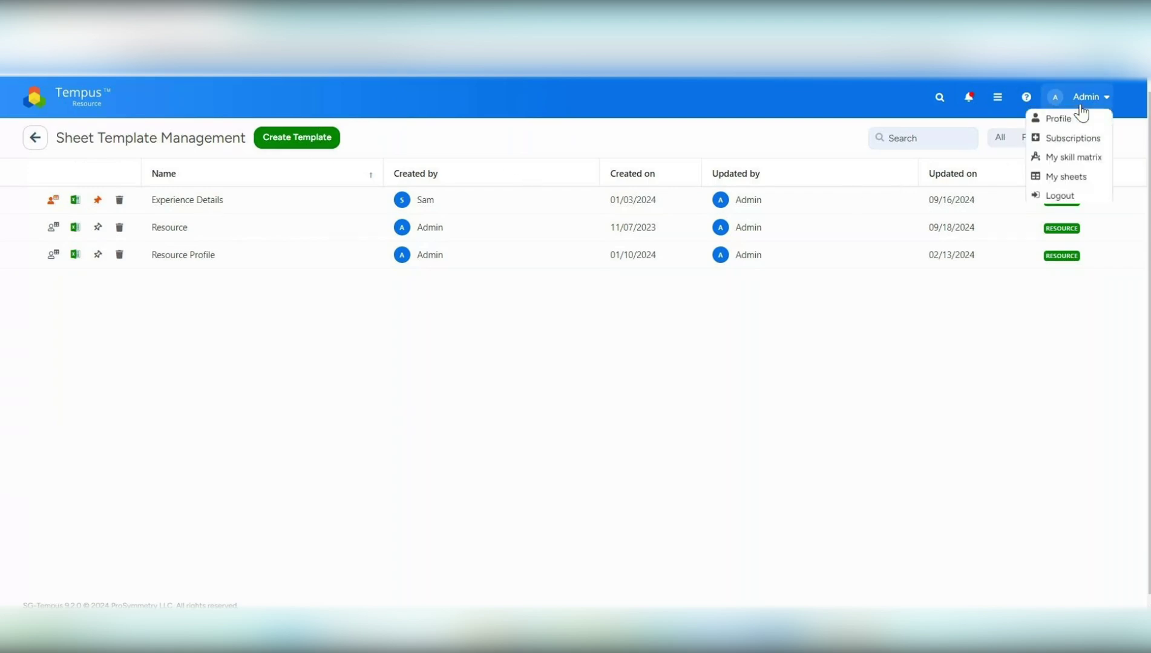
left_click(1049, 183)
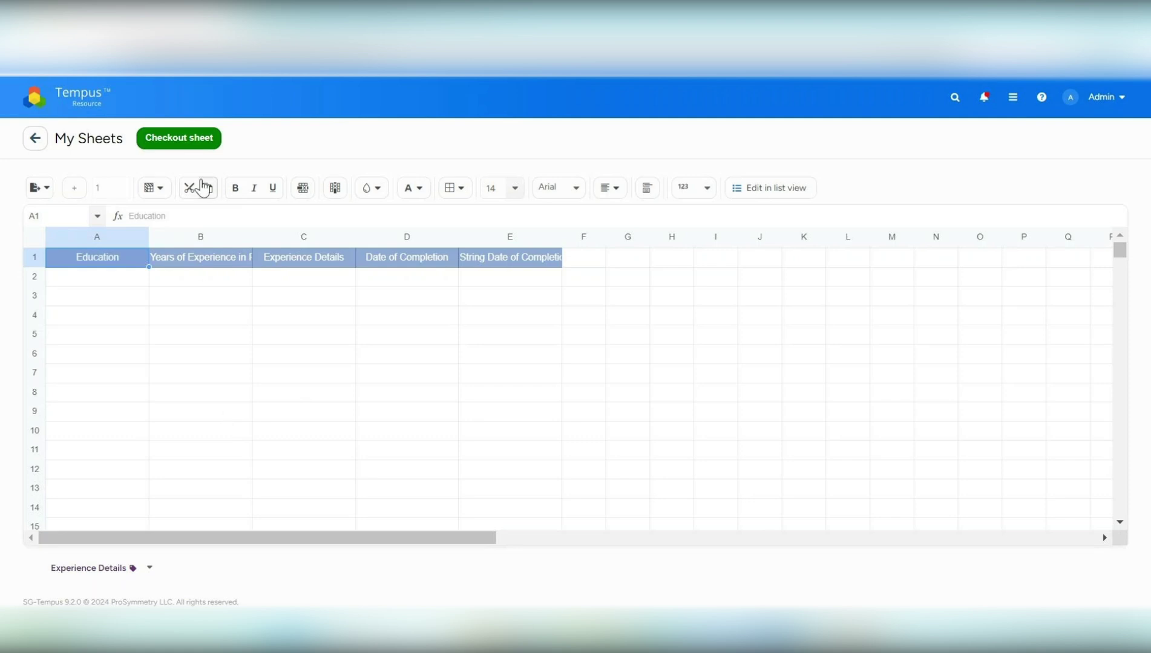
left_click(182, 143)
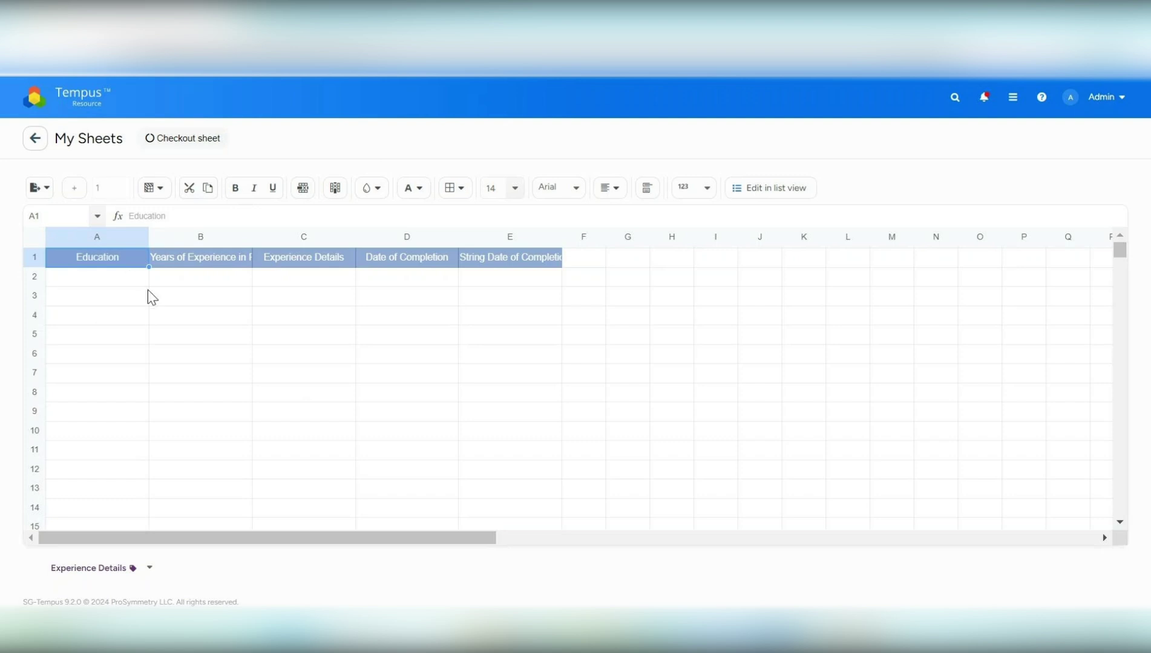
Set Education in row 2 of the Experience Details sheet to Bachelors.
left_click(134, 280)
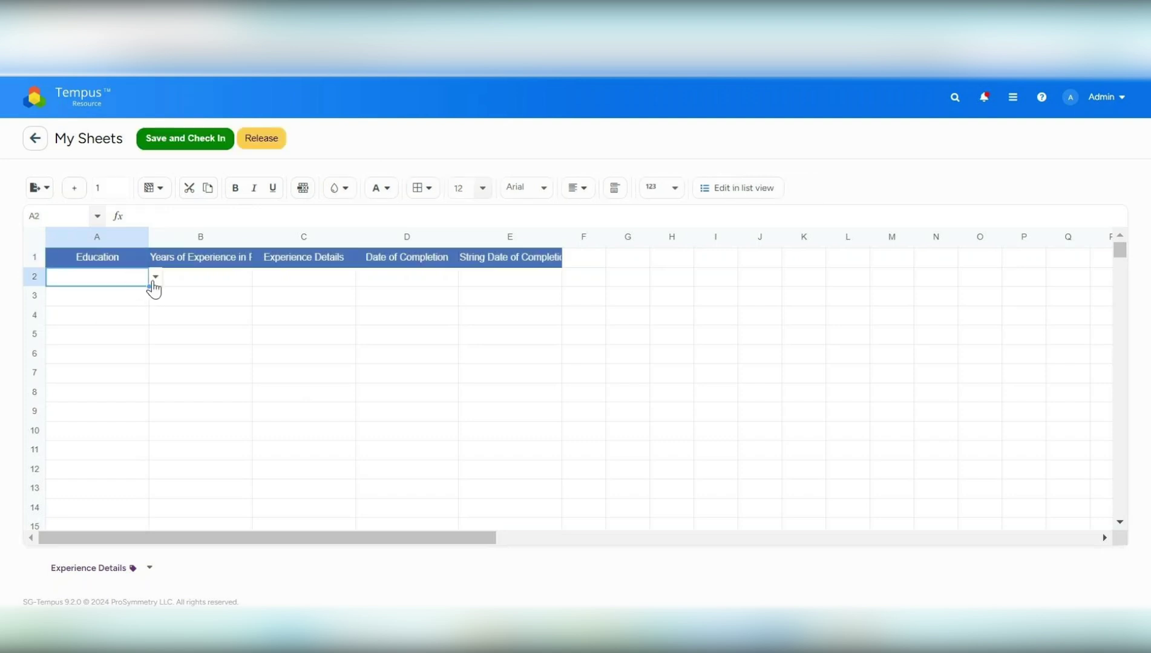
left_click(155, 277)
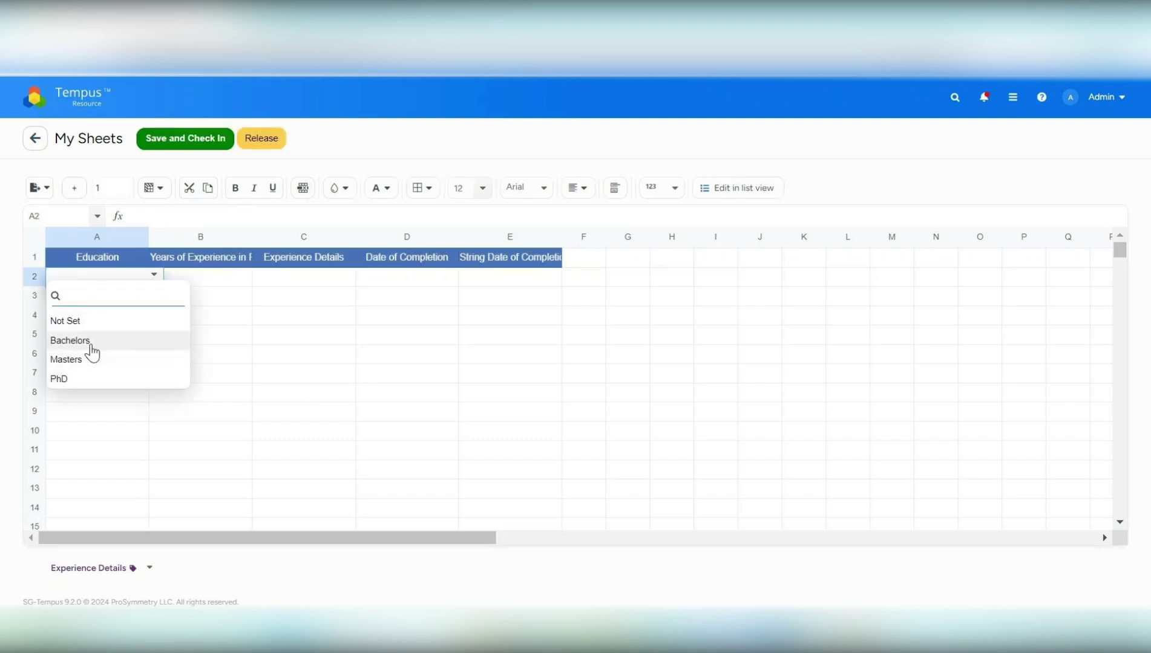
left_click(103, 351)
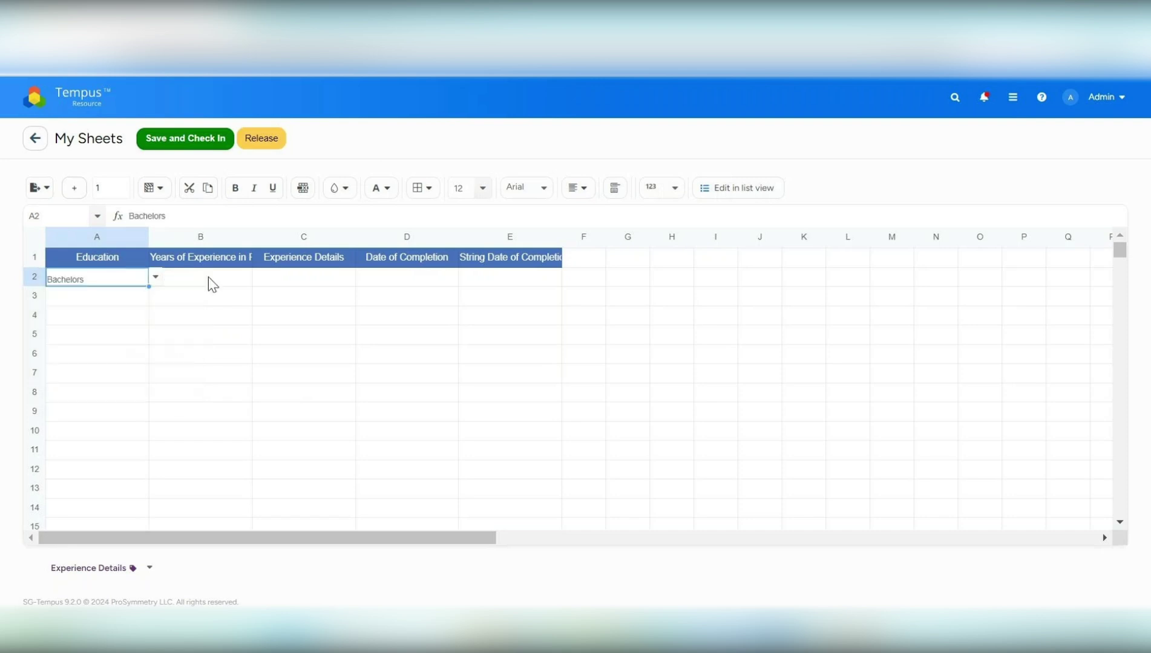
Inspect the remaining row 2 cells of the Experience Details sheet and release the sheet without saving.
left_click(225, 276)
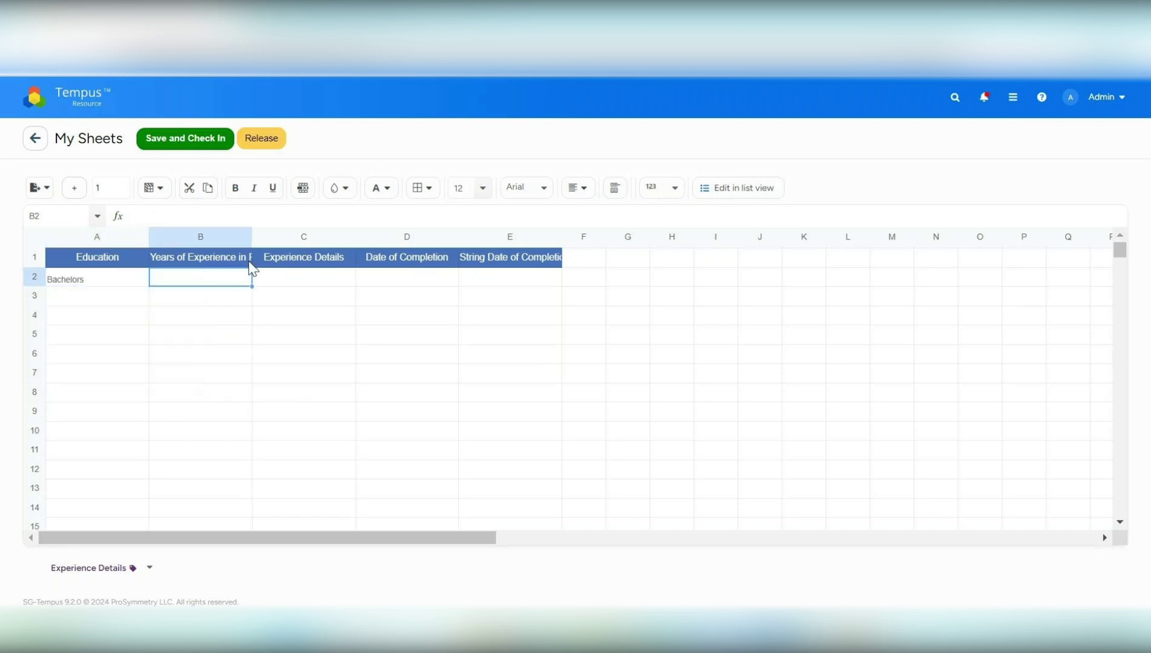
left_click(312, 280)
left_click(397, 284)
left_click(477, 282)
left_click(434, 273)
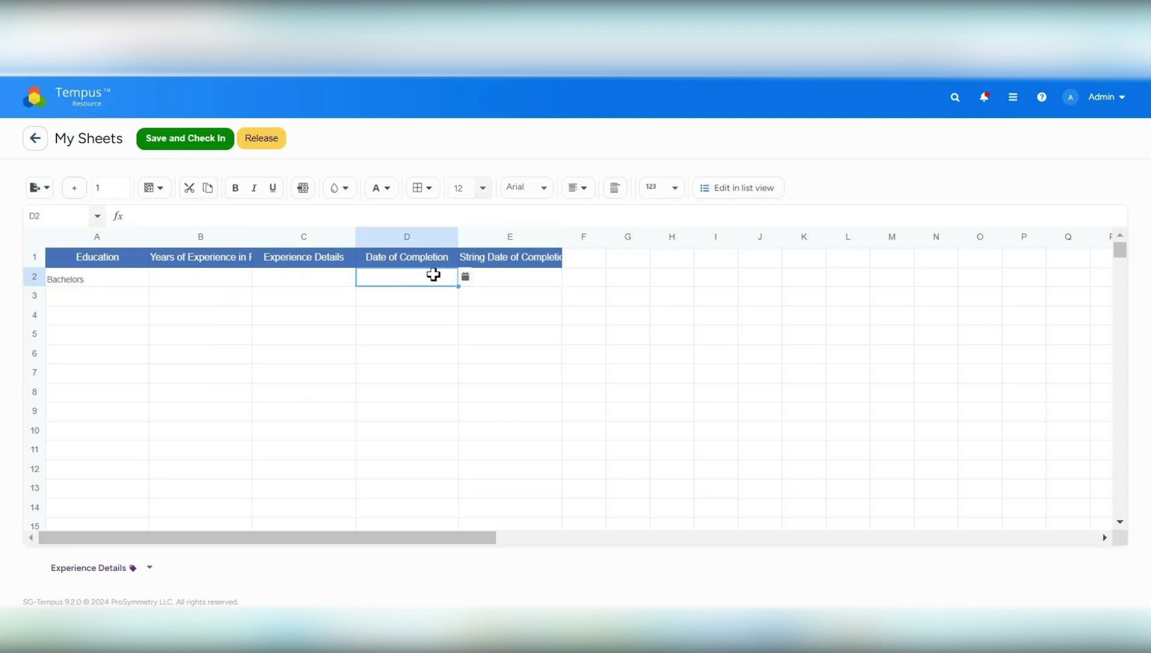
left_click(504, 273)
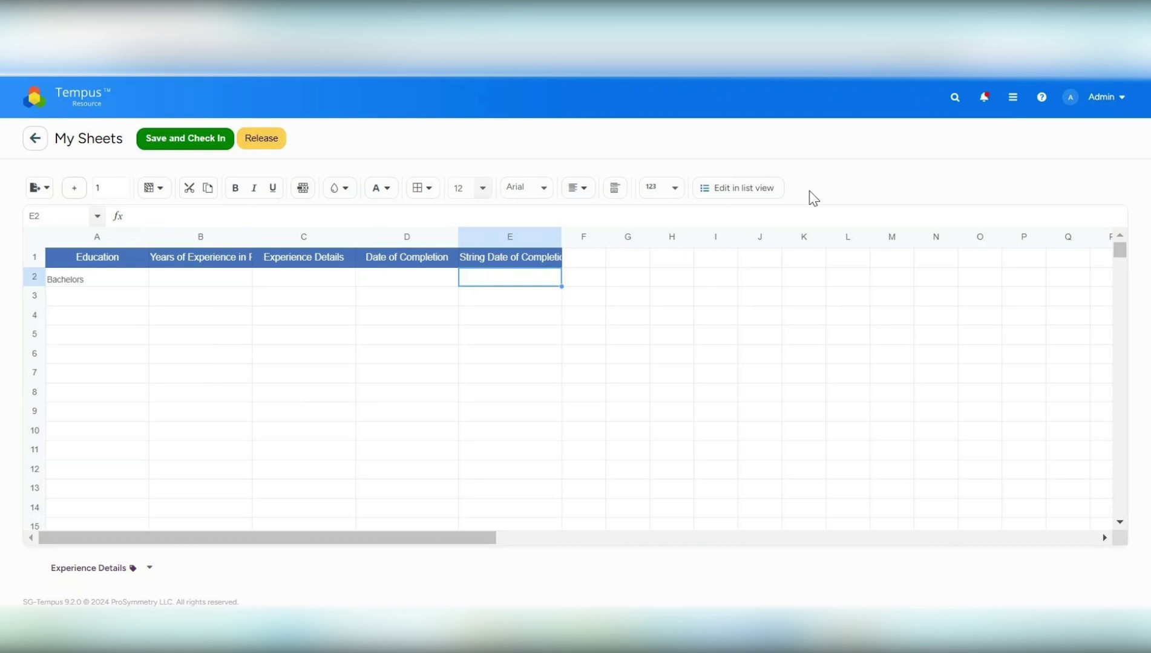
left_click(1098, 104)
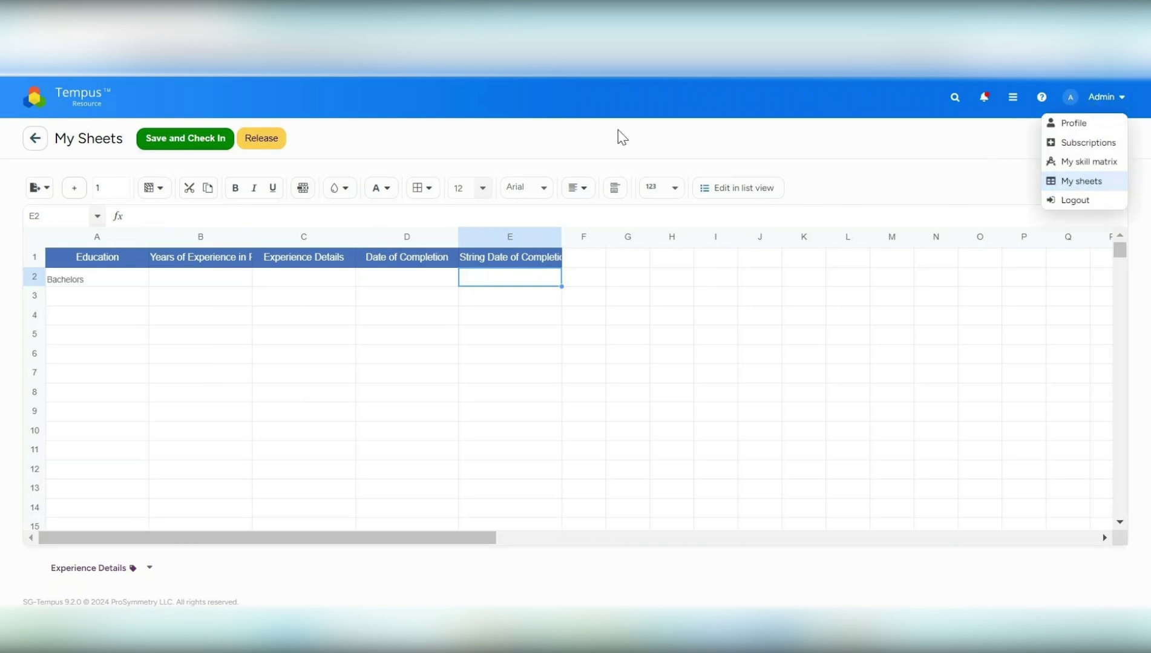
left_click(278, 144)
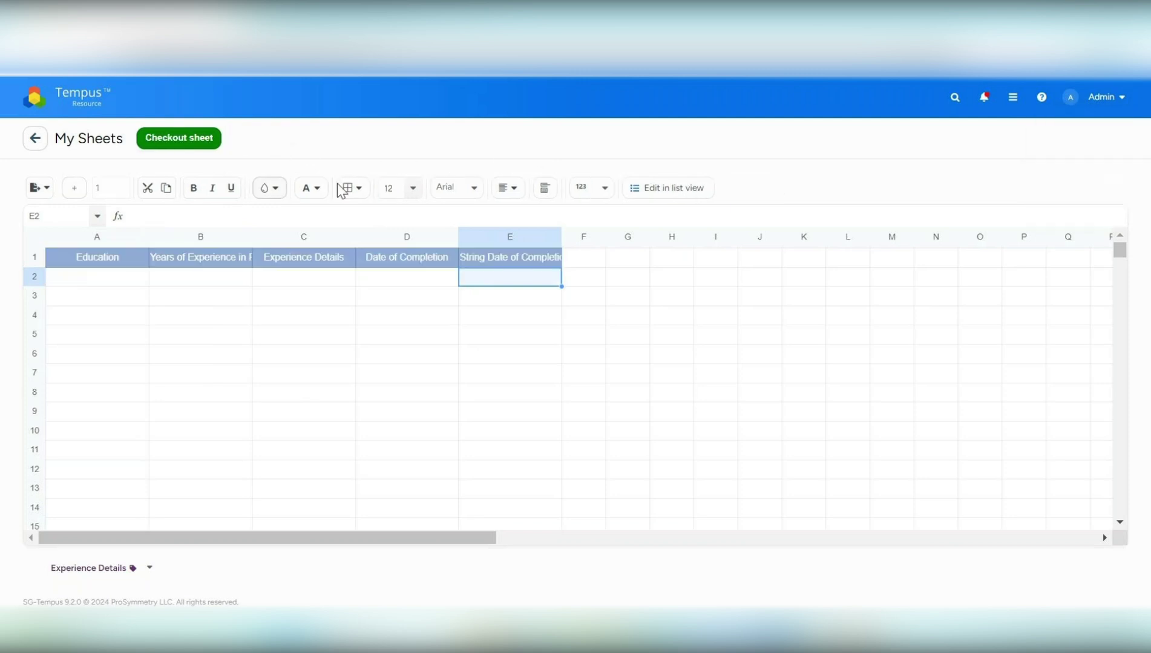
Open the global General Settings in Admin Settings and view the available languages, leaving the selection as it is.
left_click(83, 104)
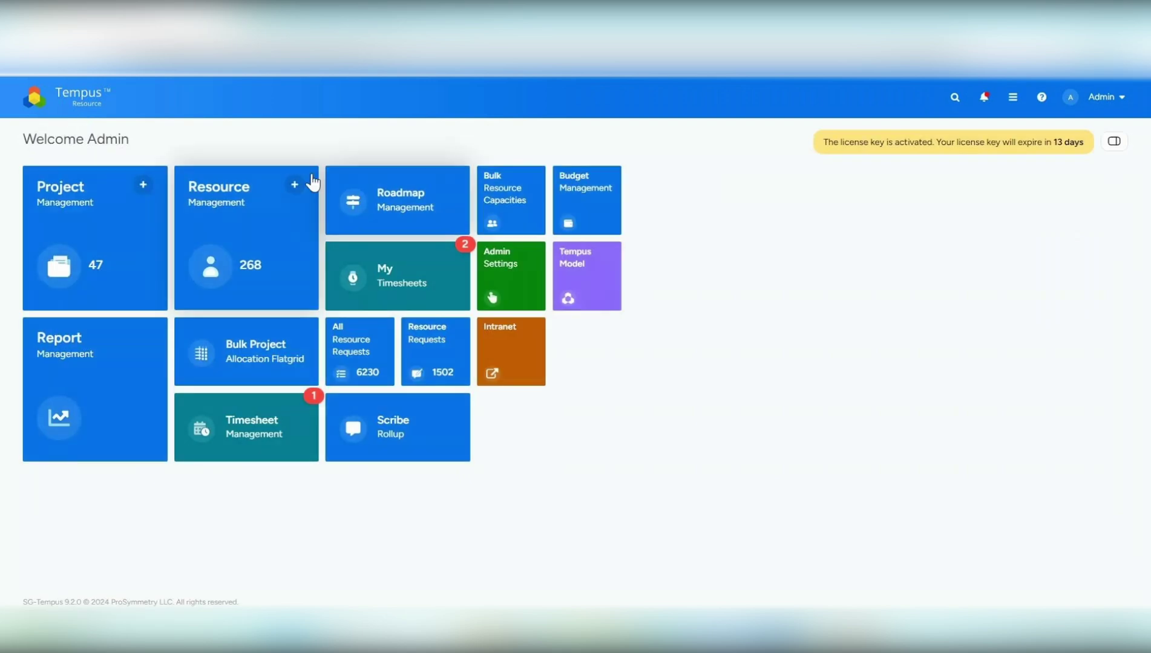
left_click(503, 277)
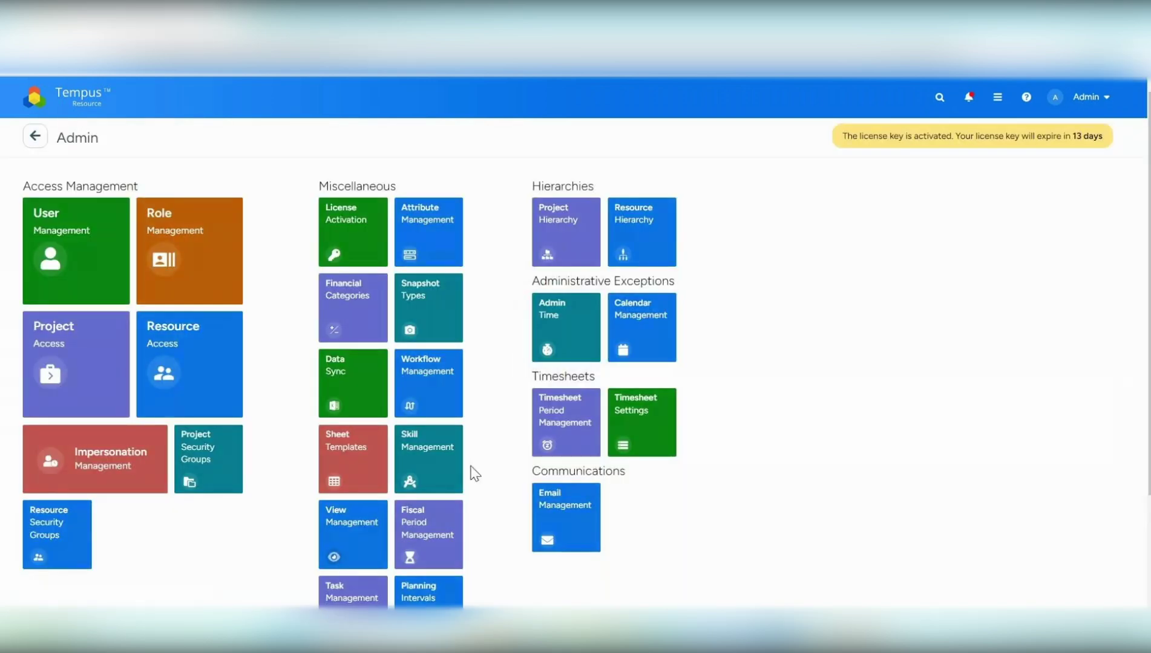
scroll(470, 471, "down", 2)
left_click(352, 545)
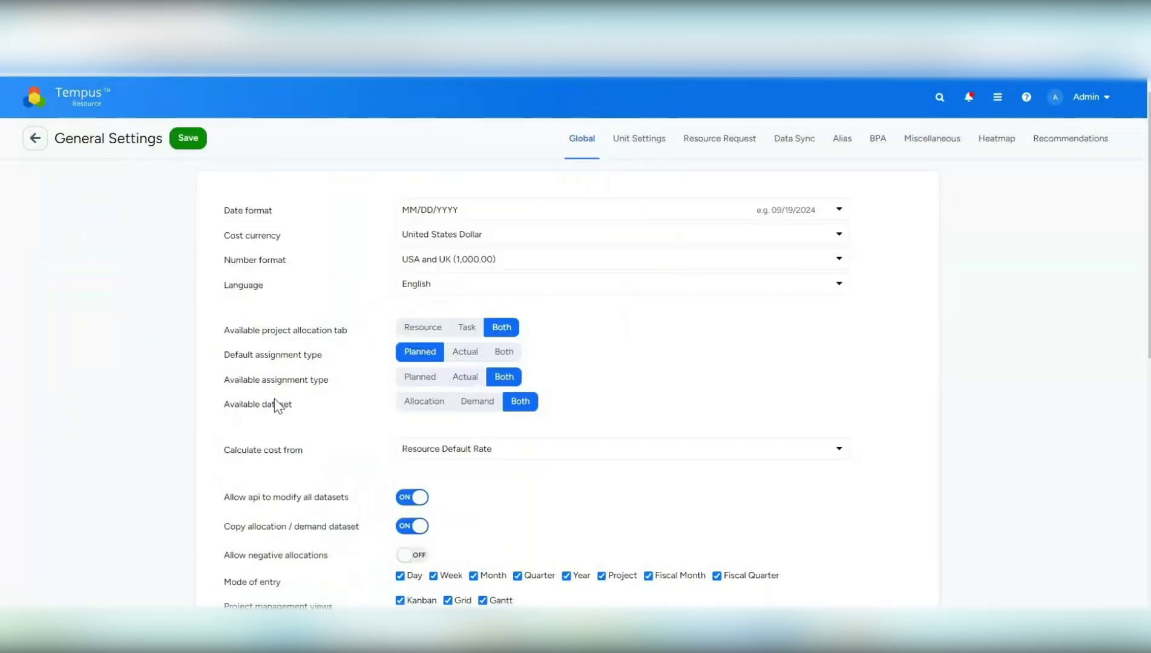
left_click(430, 285)
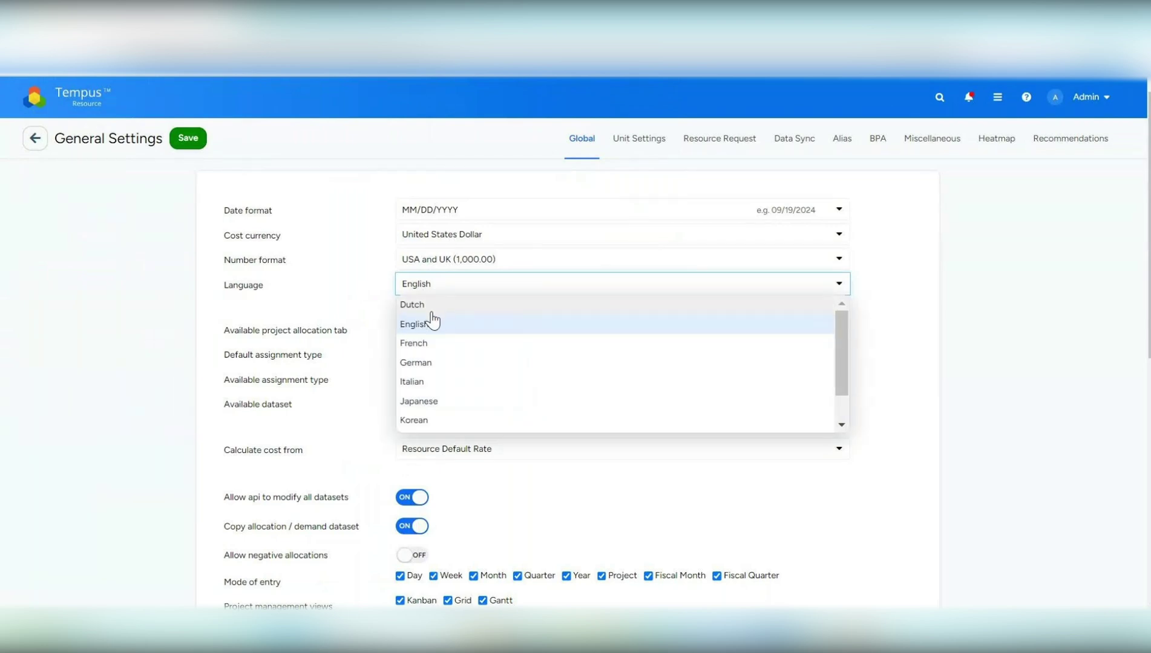
left_click(1067, 100)
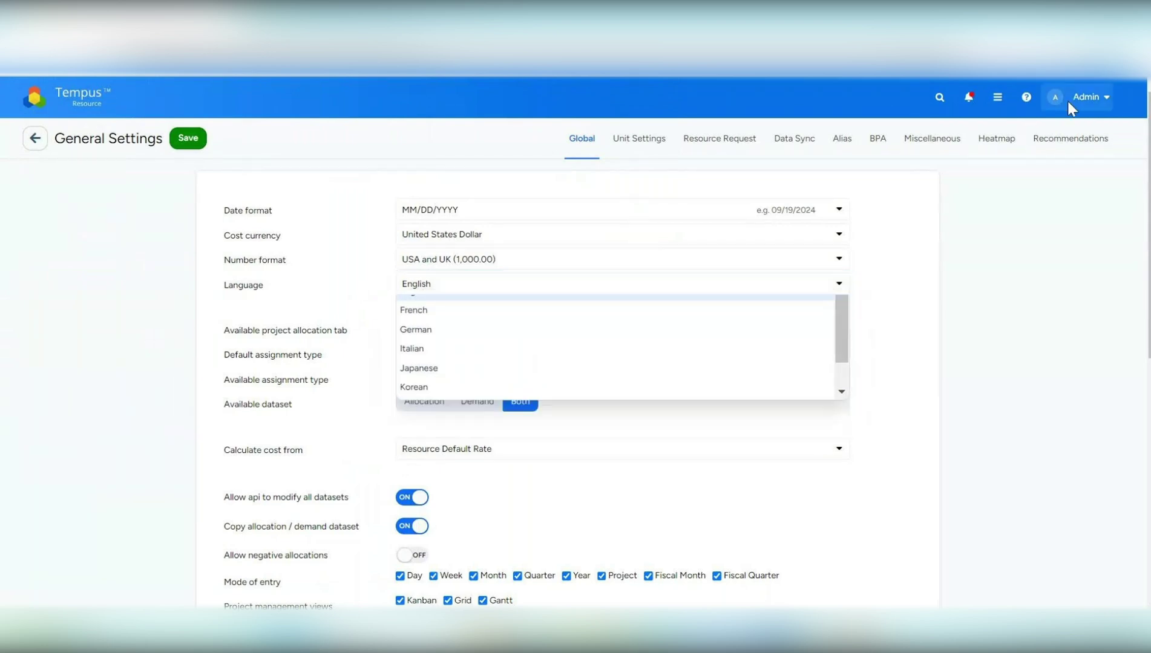
Open the signed-in account's profile, view the available profile languages without changing the selection, and return to General Settings.
left_click(1089, 98)
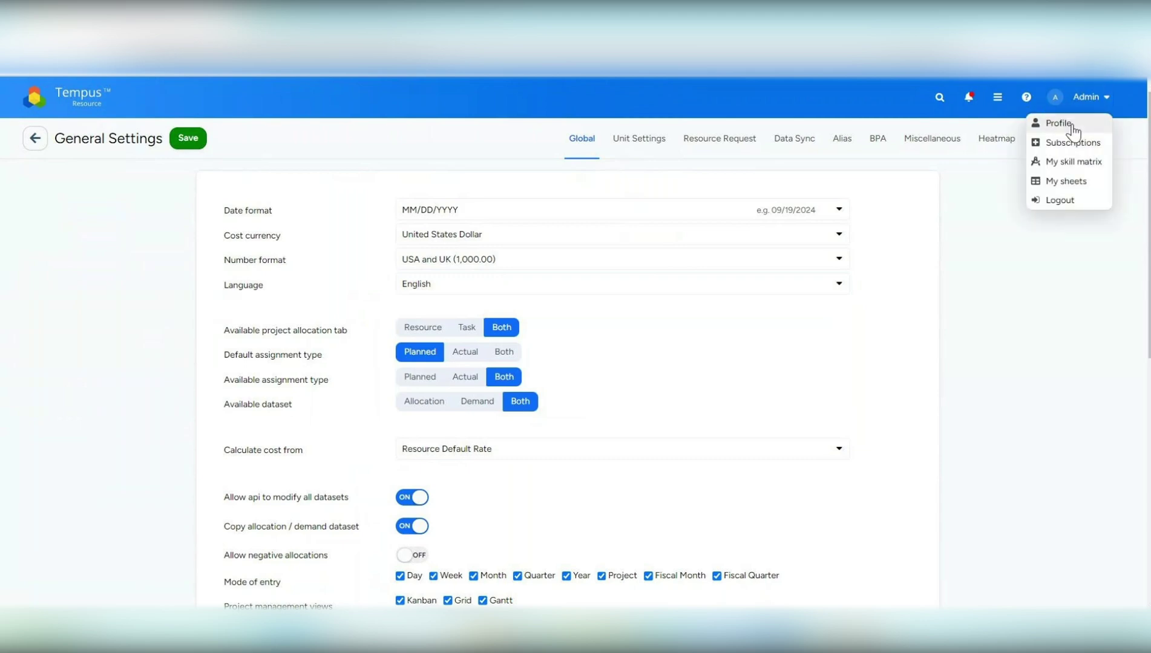
left_click(1056, 157)
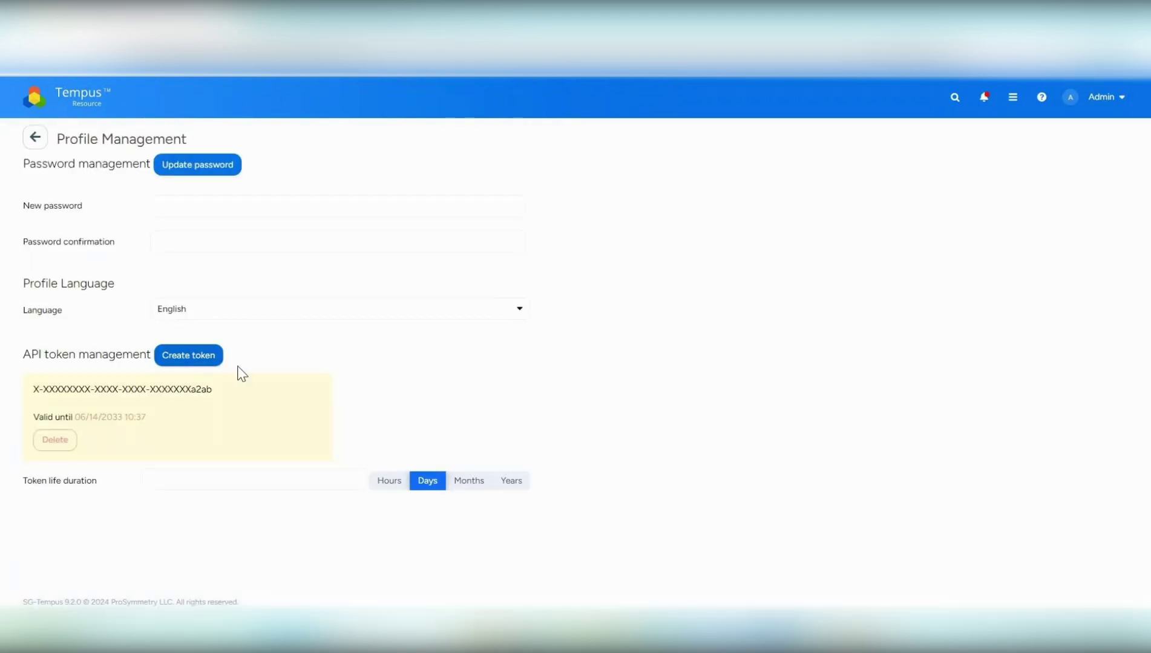
left_click(176, 310)
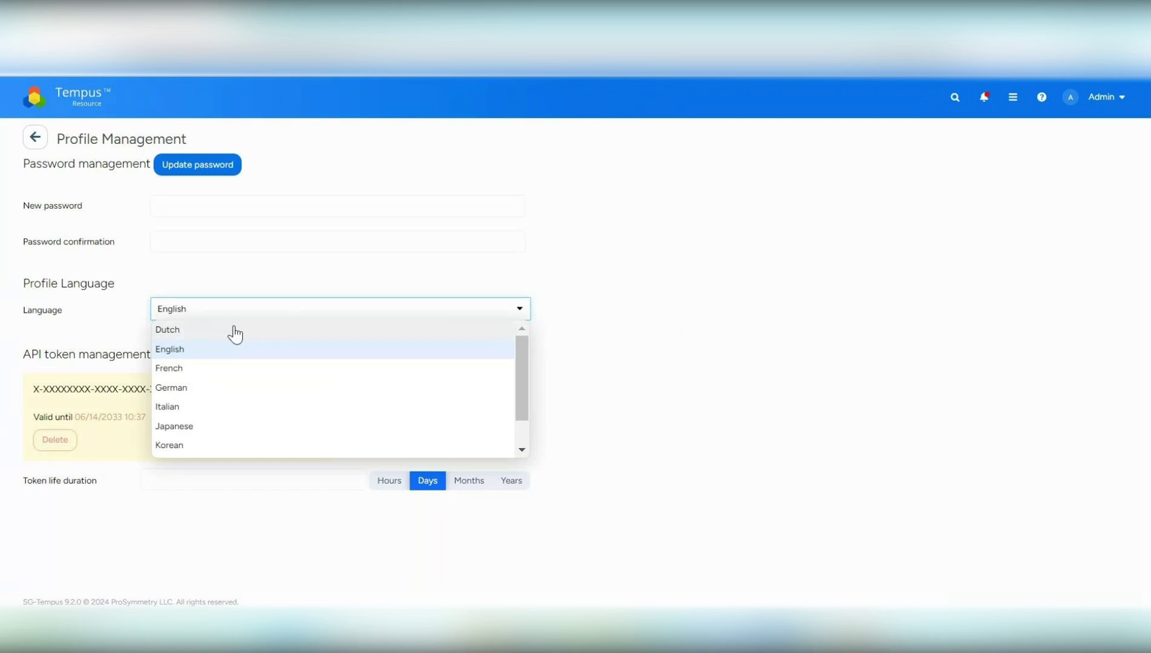
left_click(35, 138)
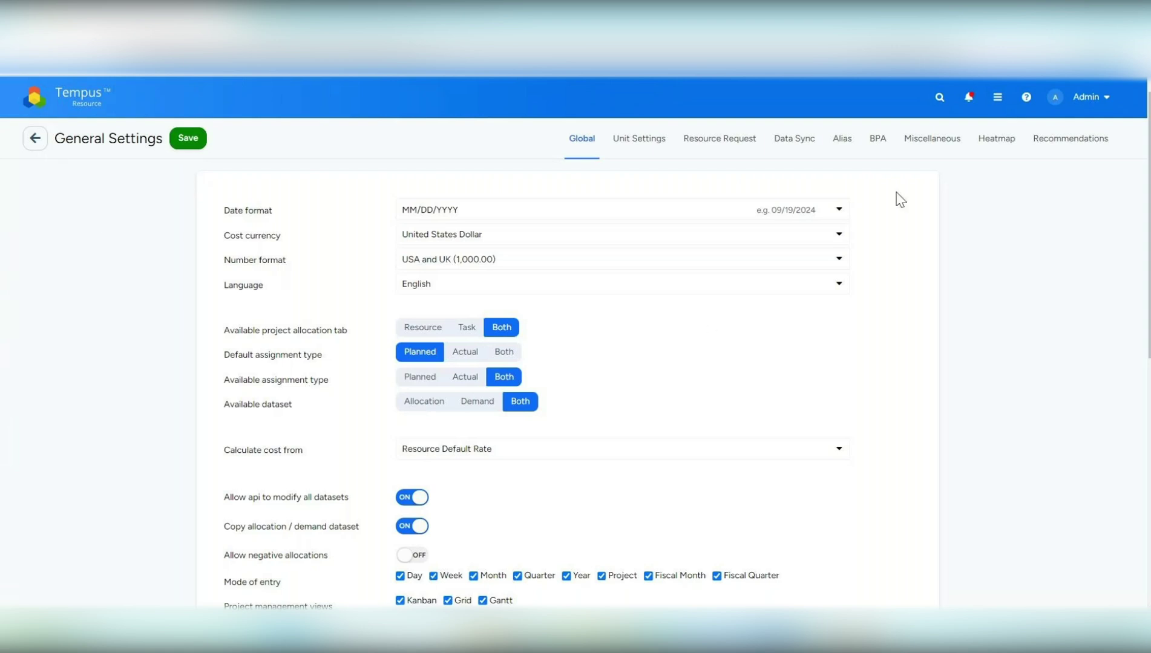
Open the Miscellaneous general settings and examine the login page link alias and URL.
left_click(929, 140)
scroll(572, 484, "down", 1)
scroll(568, 478, "down", 3)
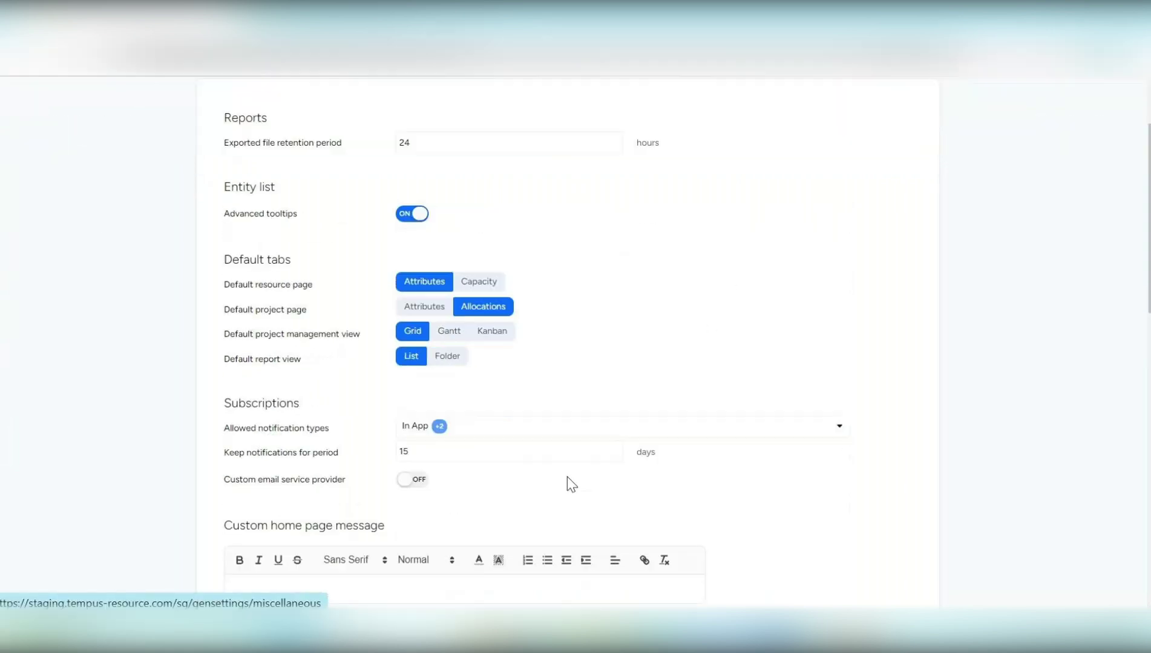
scroll(567, 477, "down", 2)
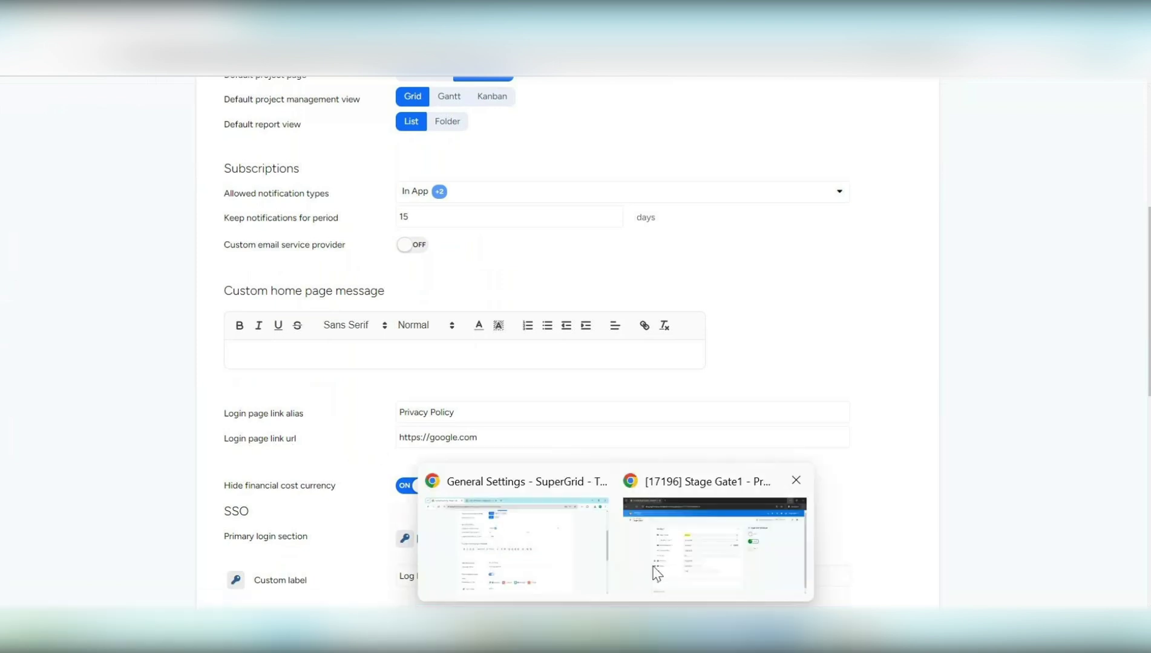
Log out in the second browser window and follow the Privacy Policy link on its login page.
left_click(656, 574)
left_click(1094, 98)
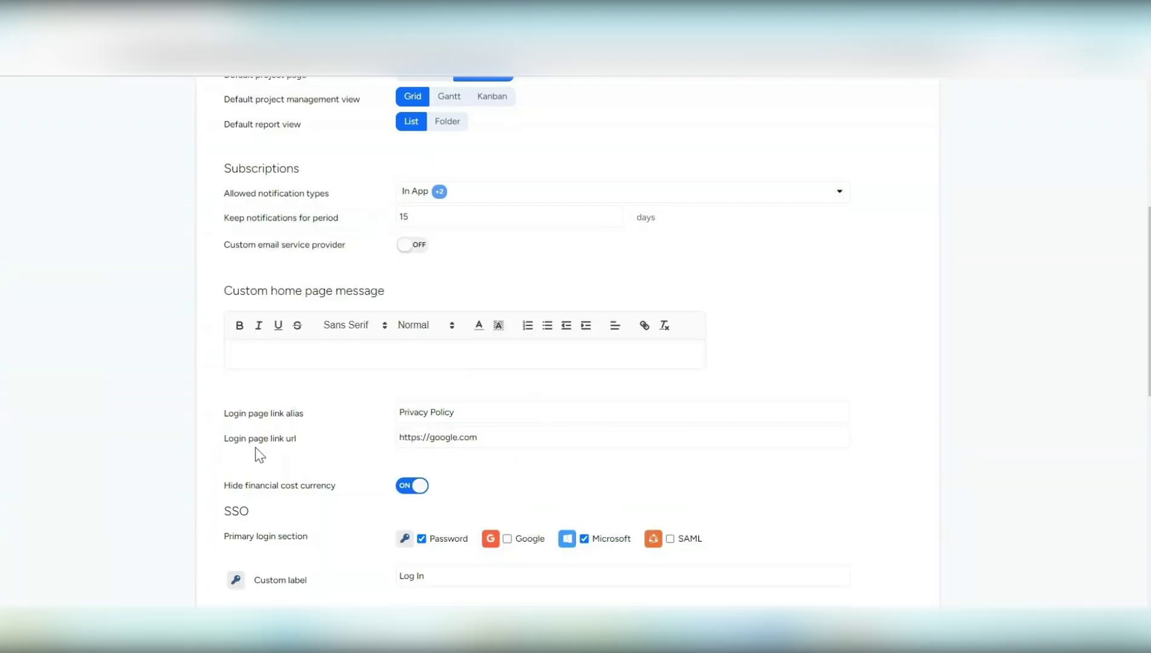
mouse_move(615, 641)
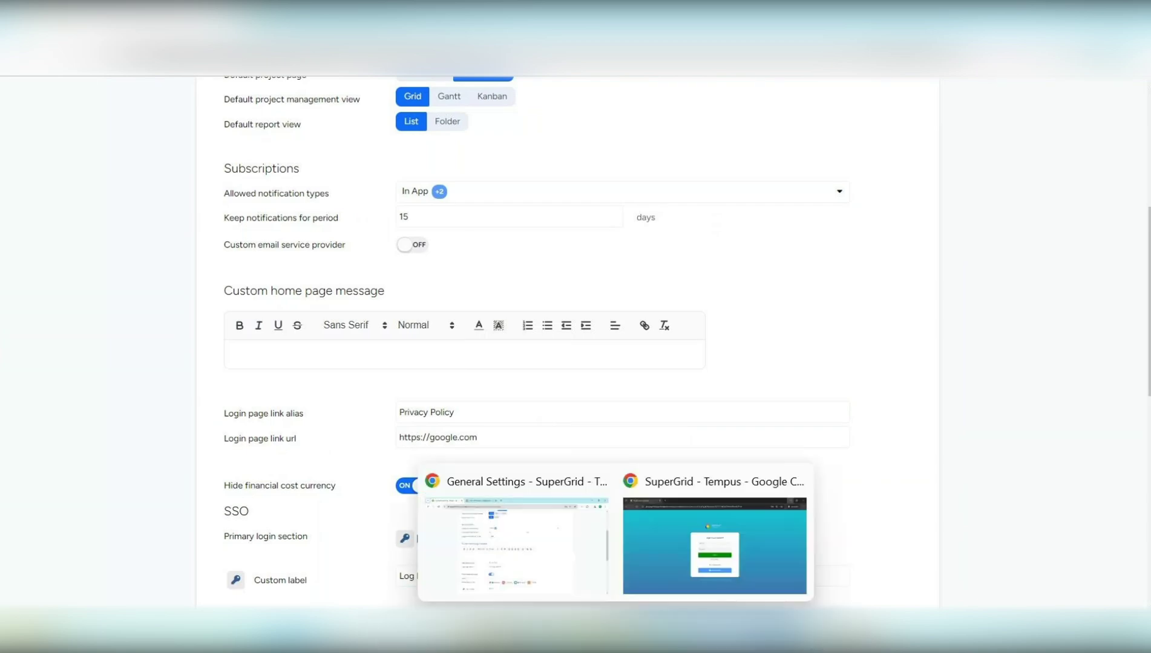
left_click(672, 561)
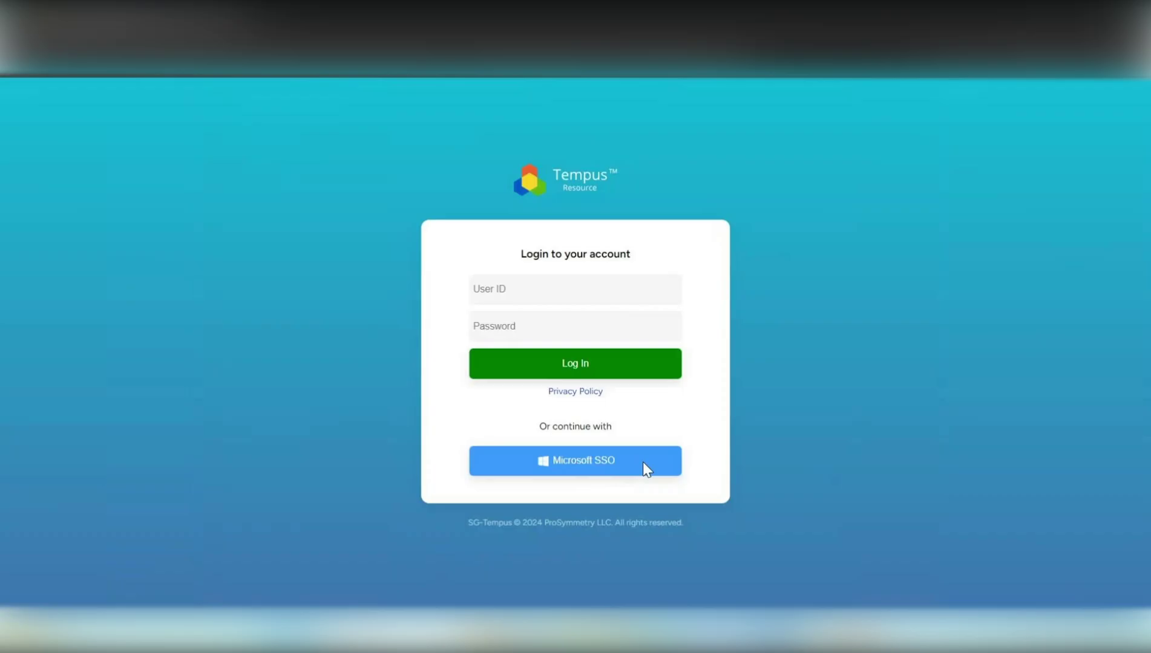
left_click(581, 393)
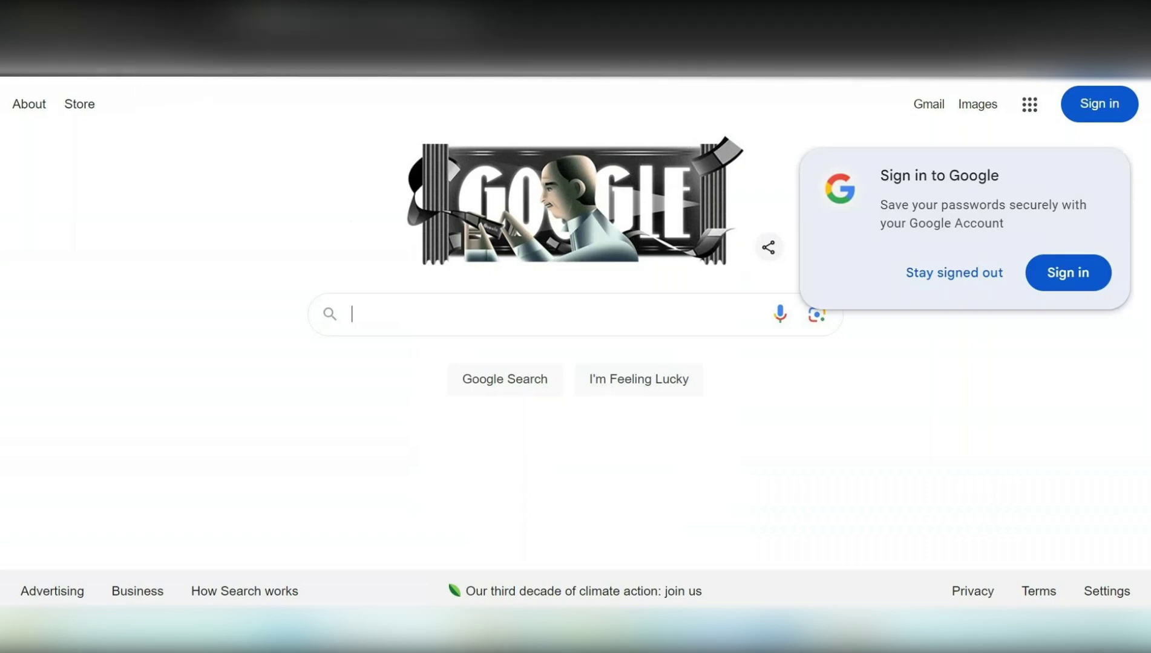
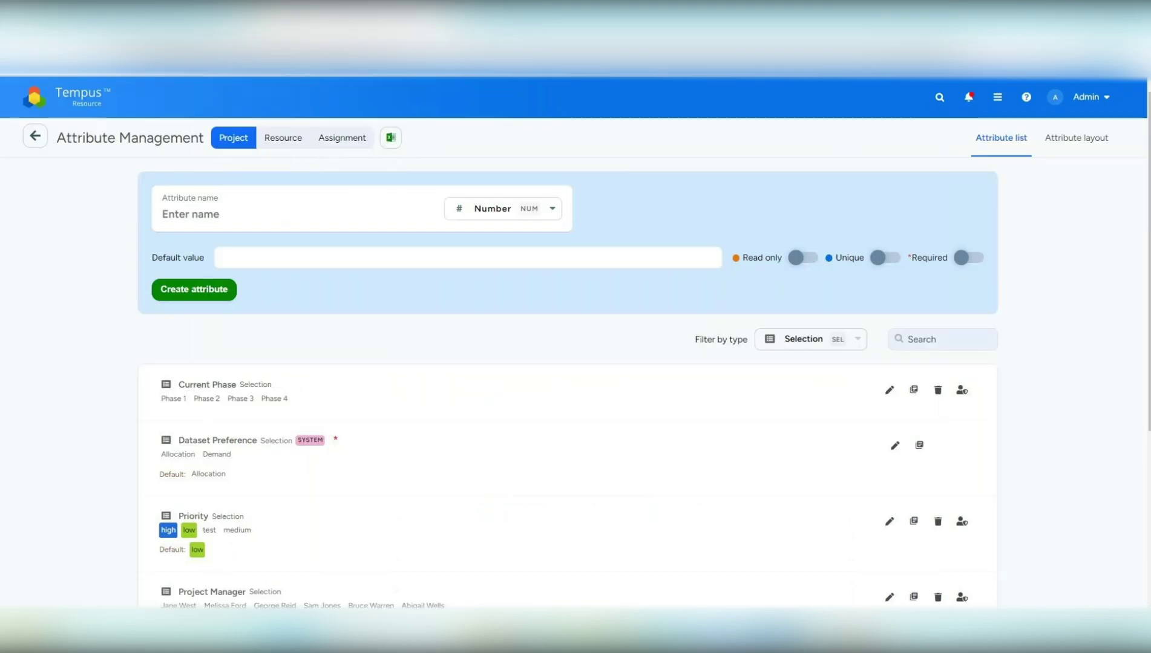
Open the financials of the Barracuda Phase 9 project and examine them alongside the Hide financial cost currency setting.
left_click(84, 101)
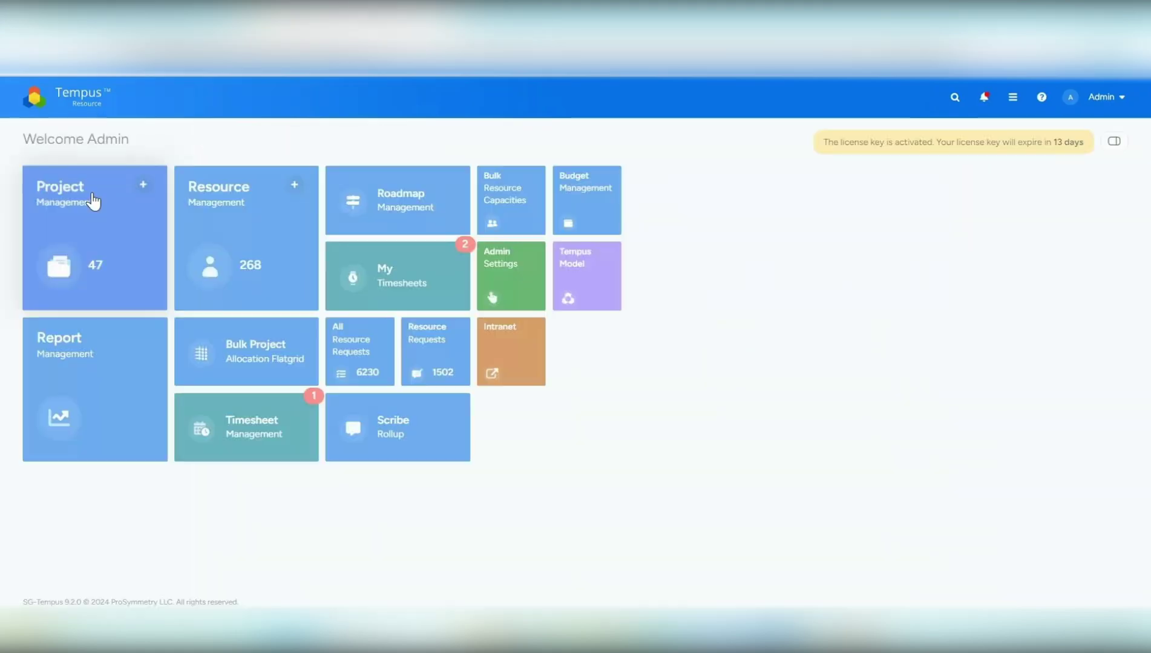
left_click(113, 242)
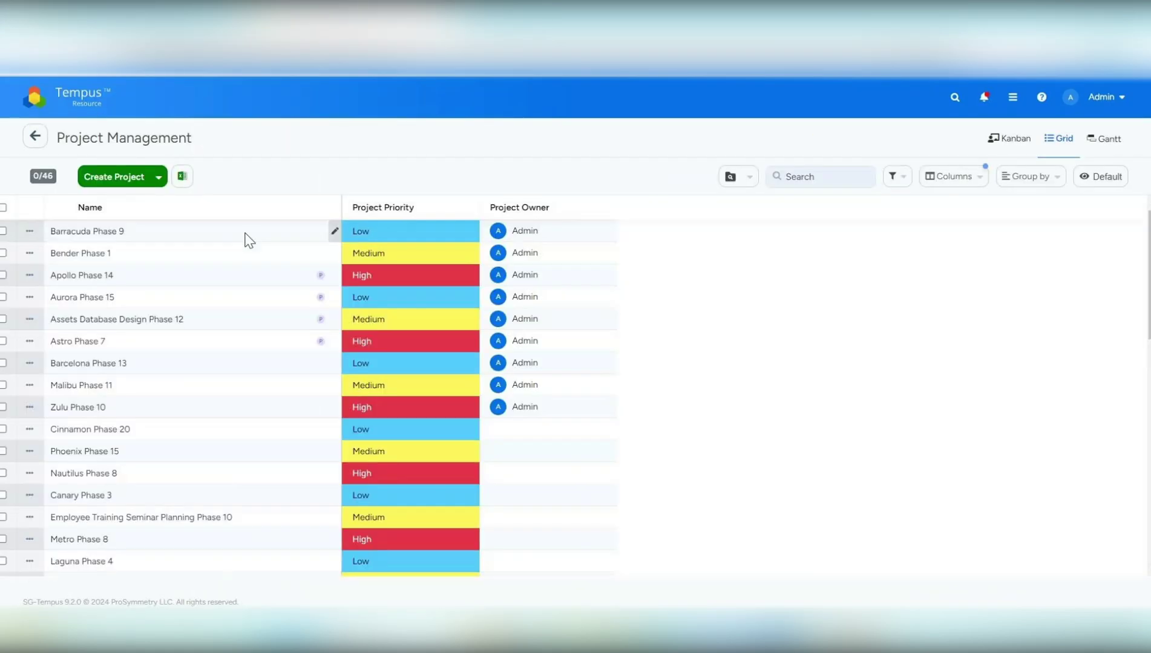
left_click(117, 248)
left_click(368, 253)
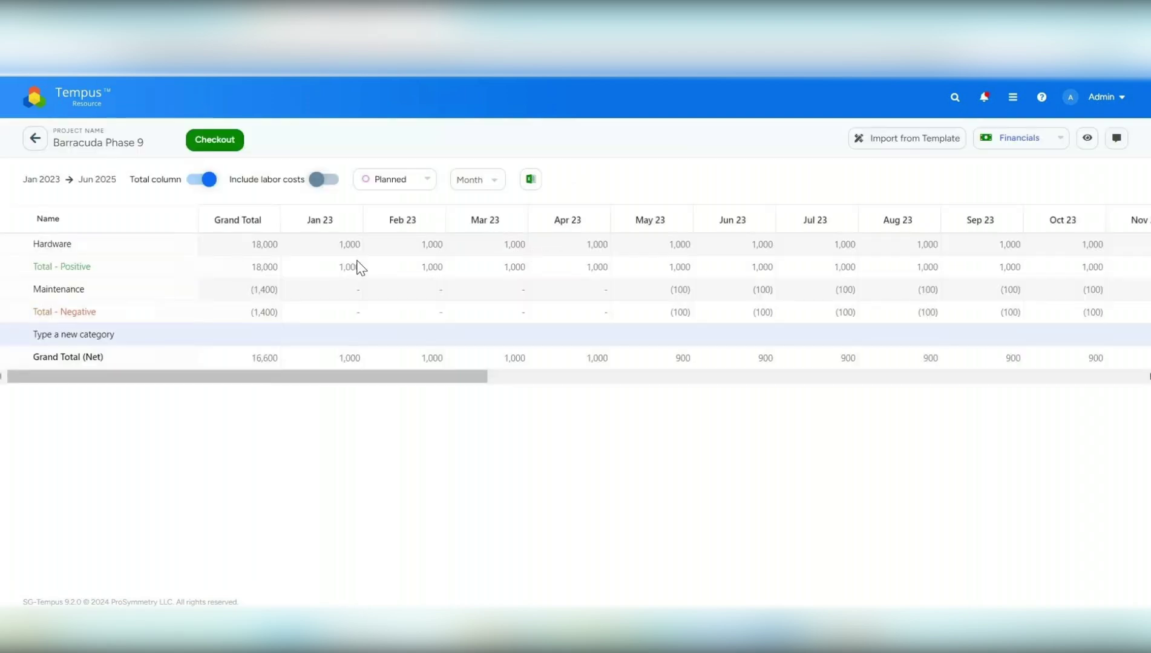
left_click(332, 249)
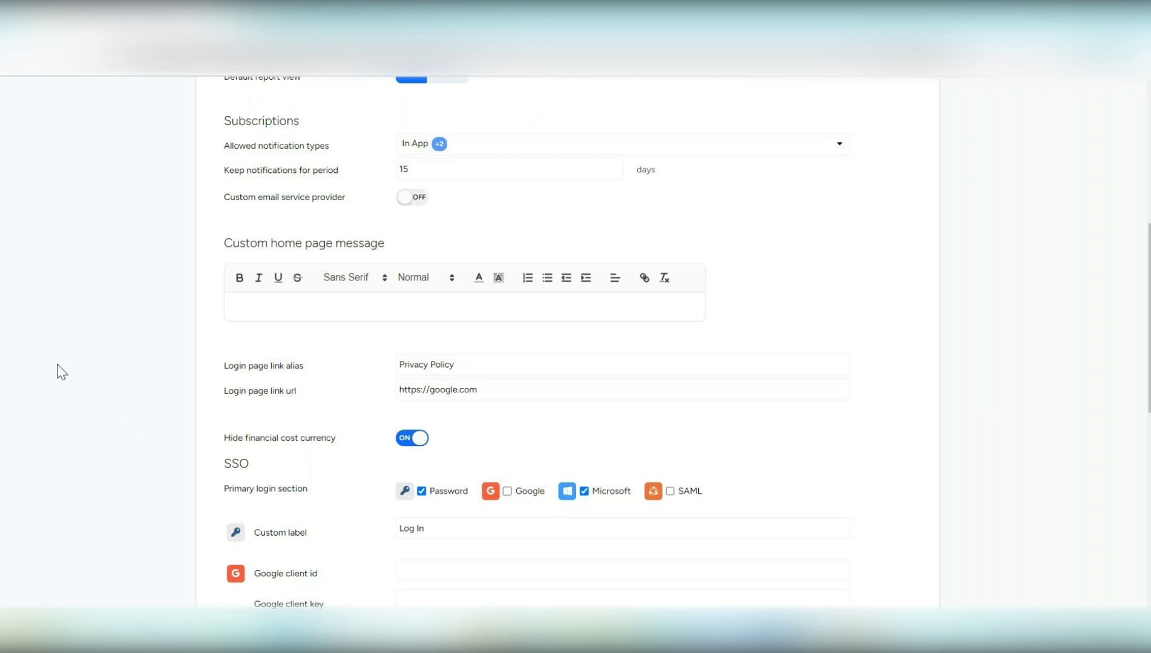
scroll(86, 333, "down", 2)
scroll(86, 333, "up", 8)
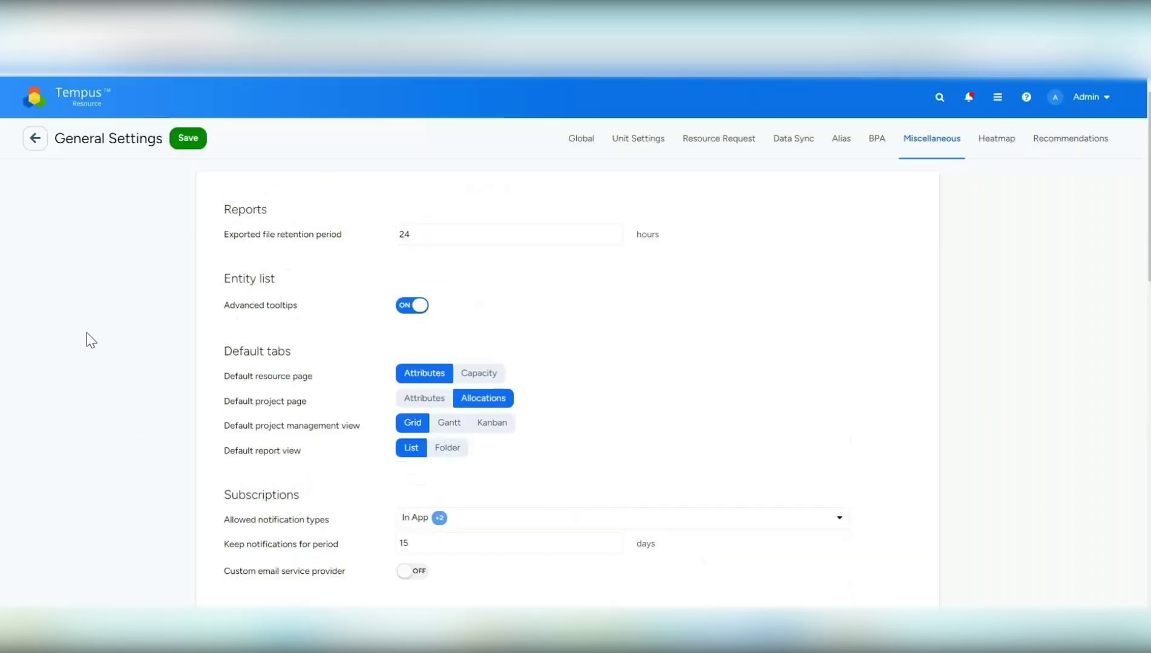
Open Roadmap 1 for editing from Roadmap Management.
left_click(77, 109)
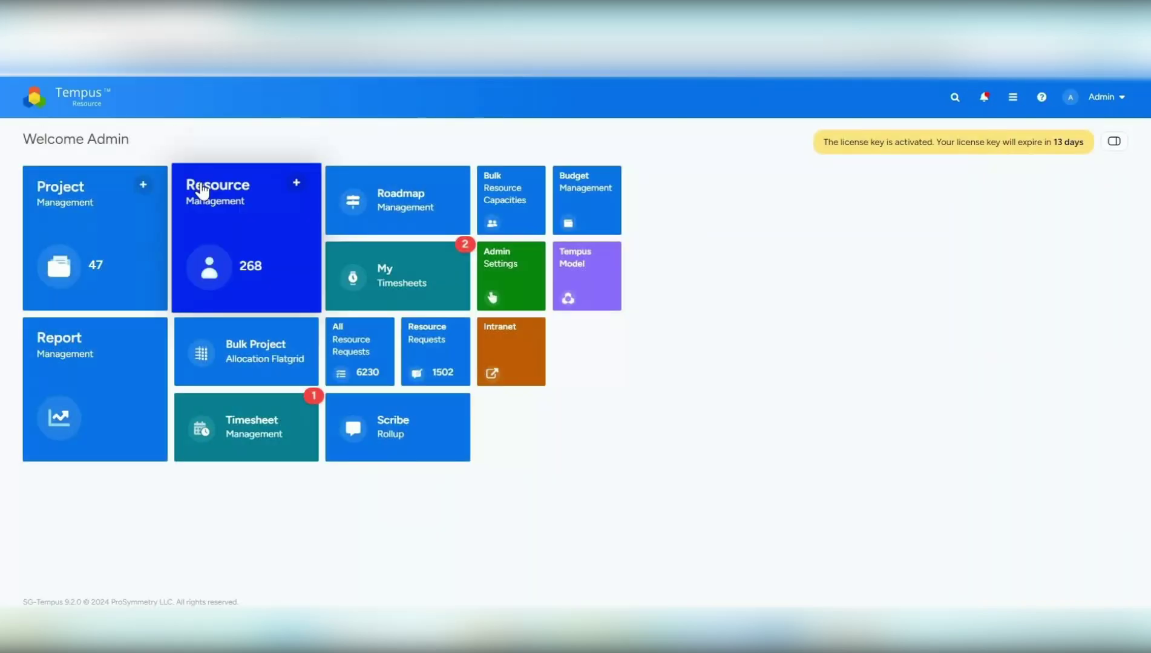
left_click(423, 220)
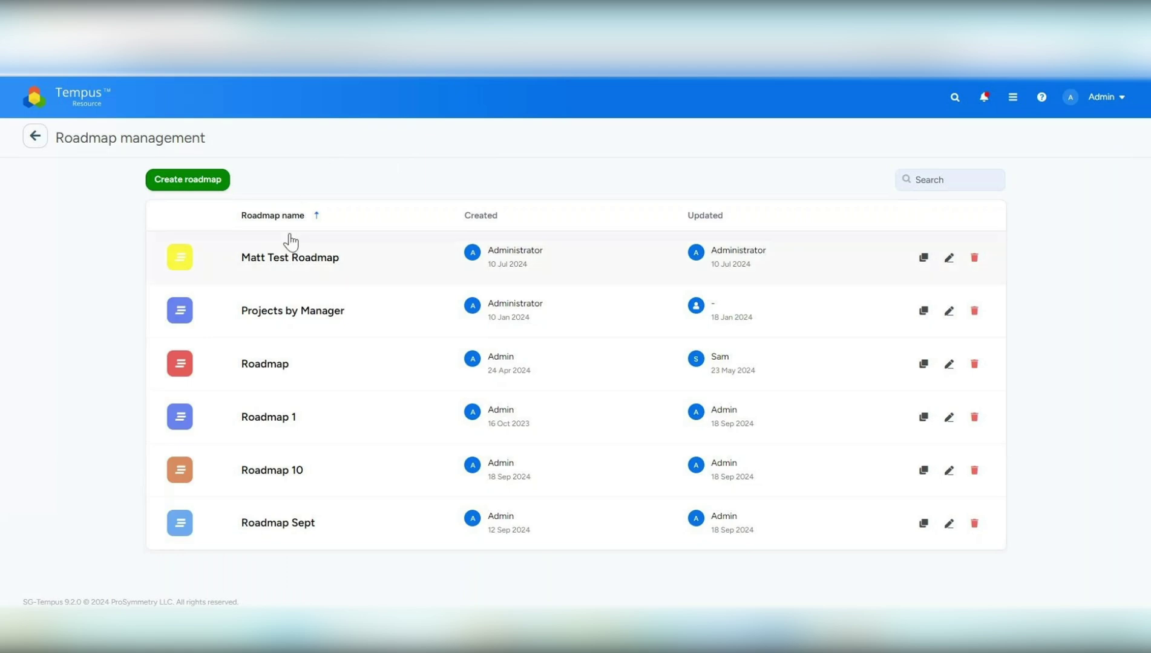
left_click(948, 418)
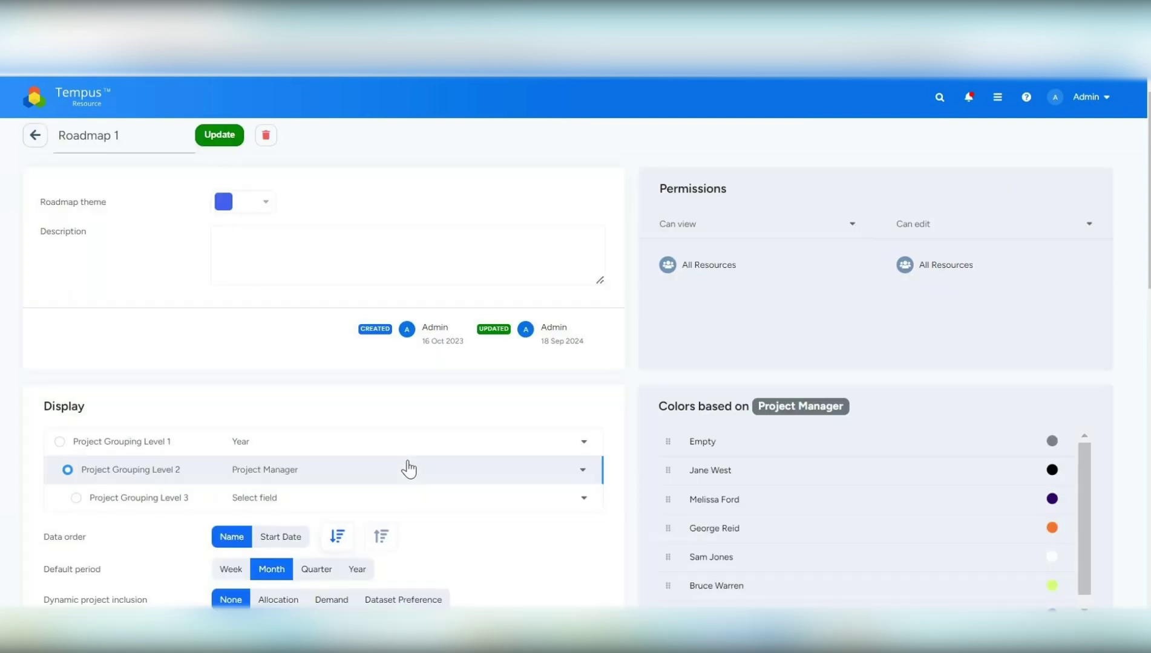
Examine the attribute fields offered for Project Grouping Level 2, leaving the selection as it is.
scroll(409, 469, "down", 1)
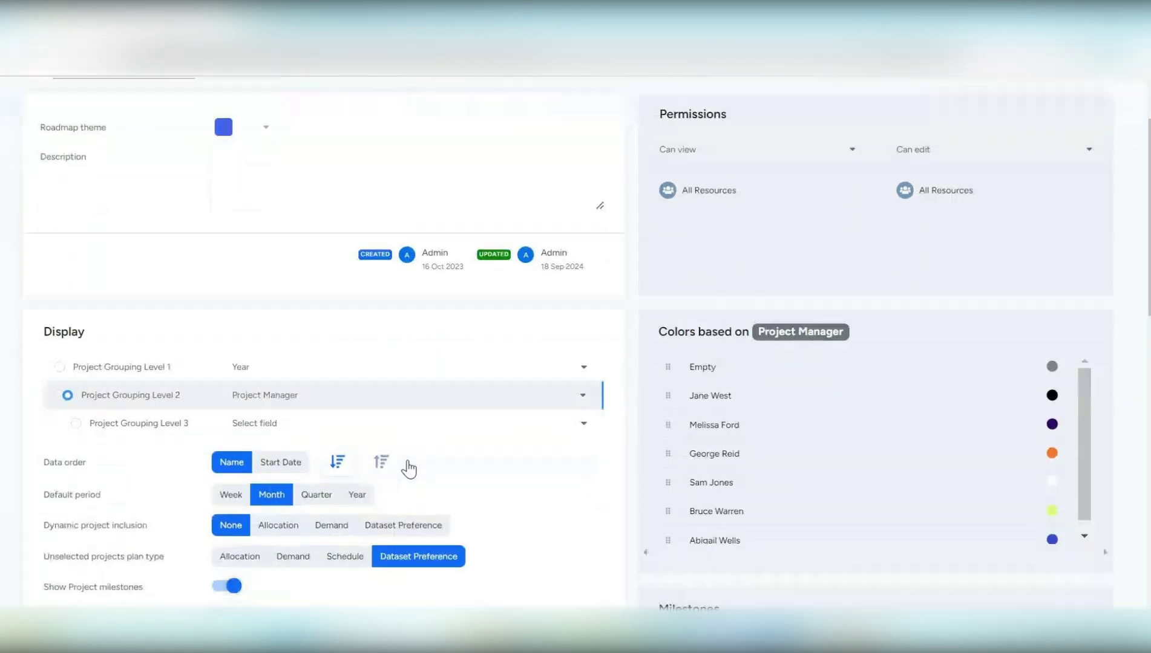
left_click(311, 397)
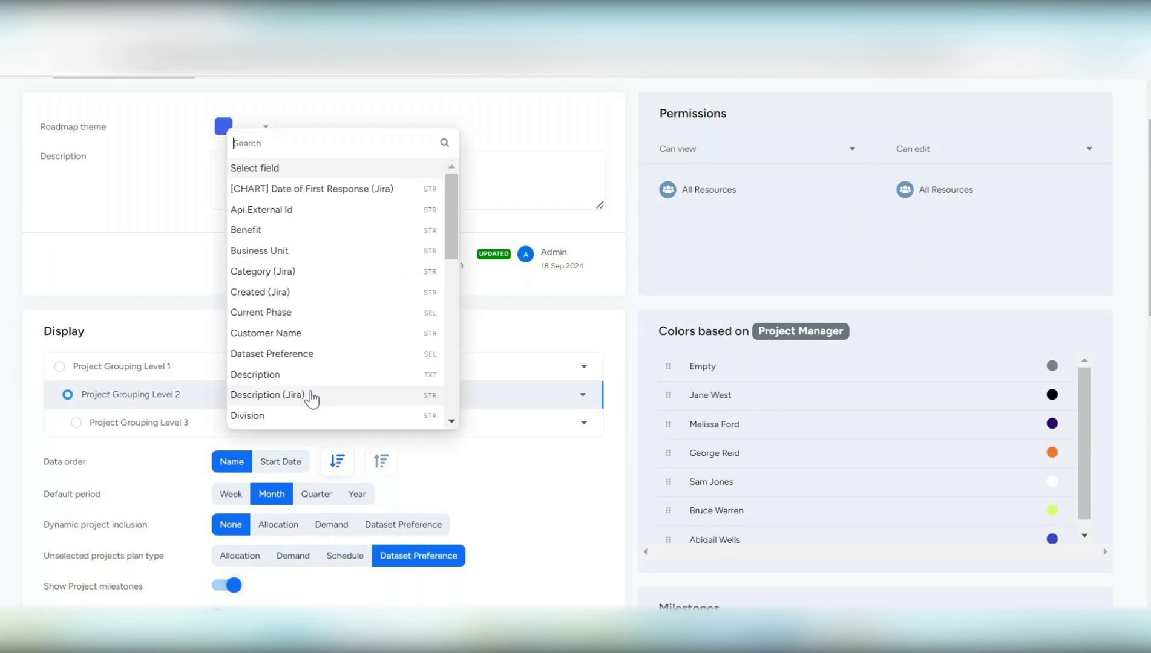
scroll(368, 275, "down", 1)
scroll(368, 276, "up", 1)
scroll(369, 292, "down", 1)
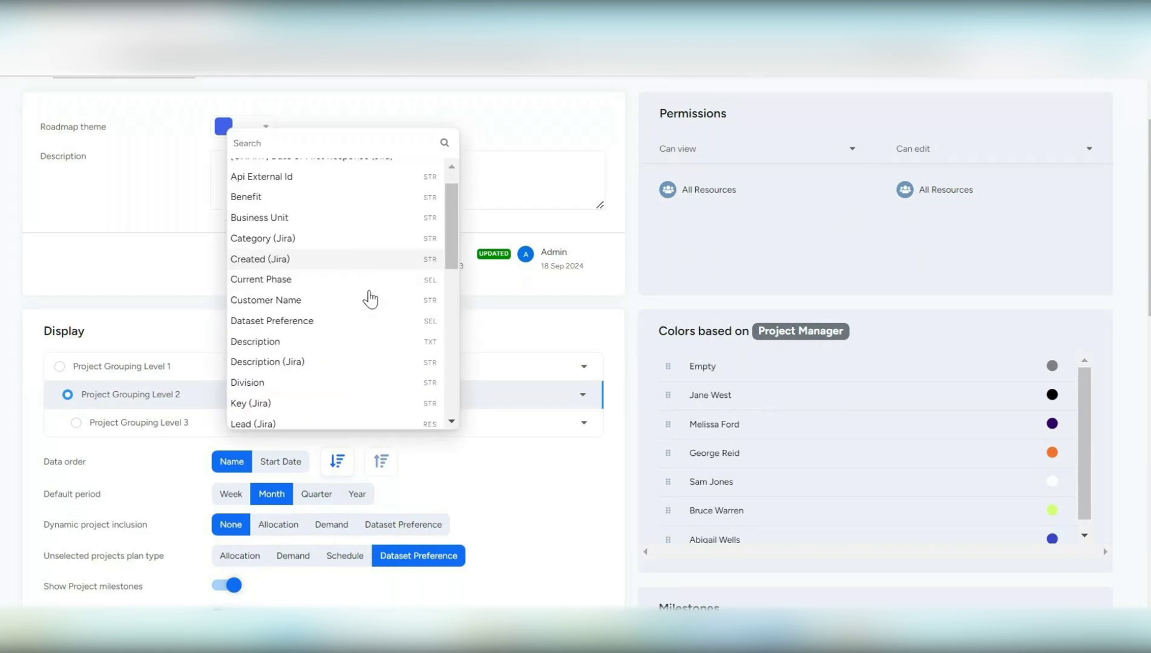
scroll(387, 326, "down", 5)
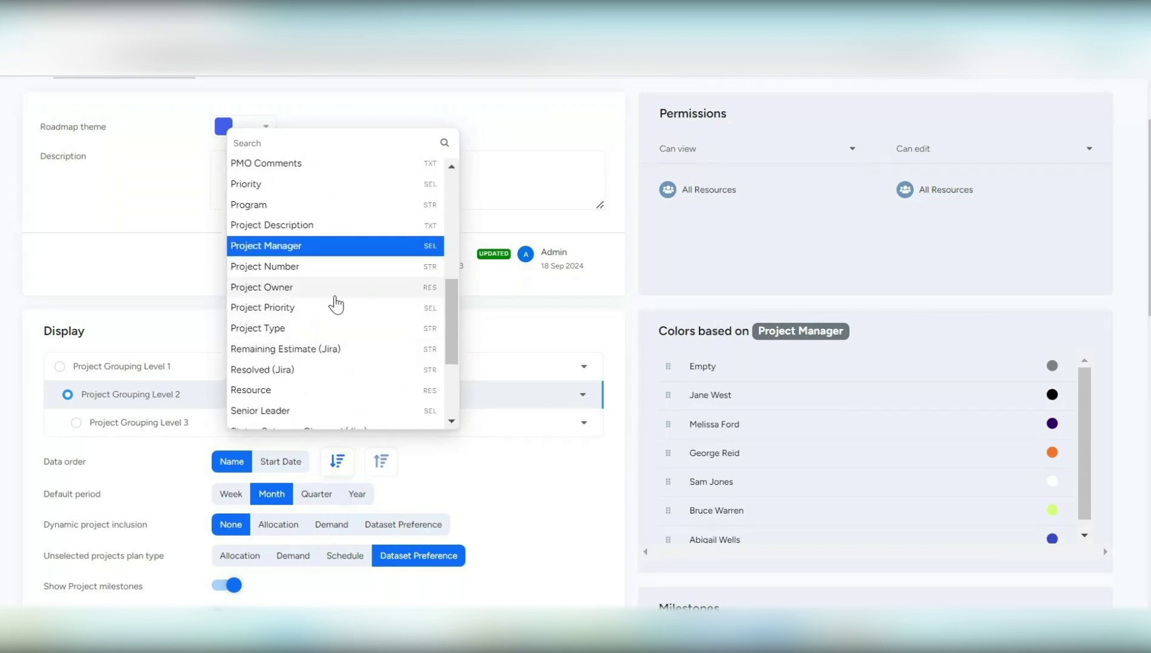
scroll(363, 375, "down", 3)
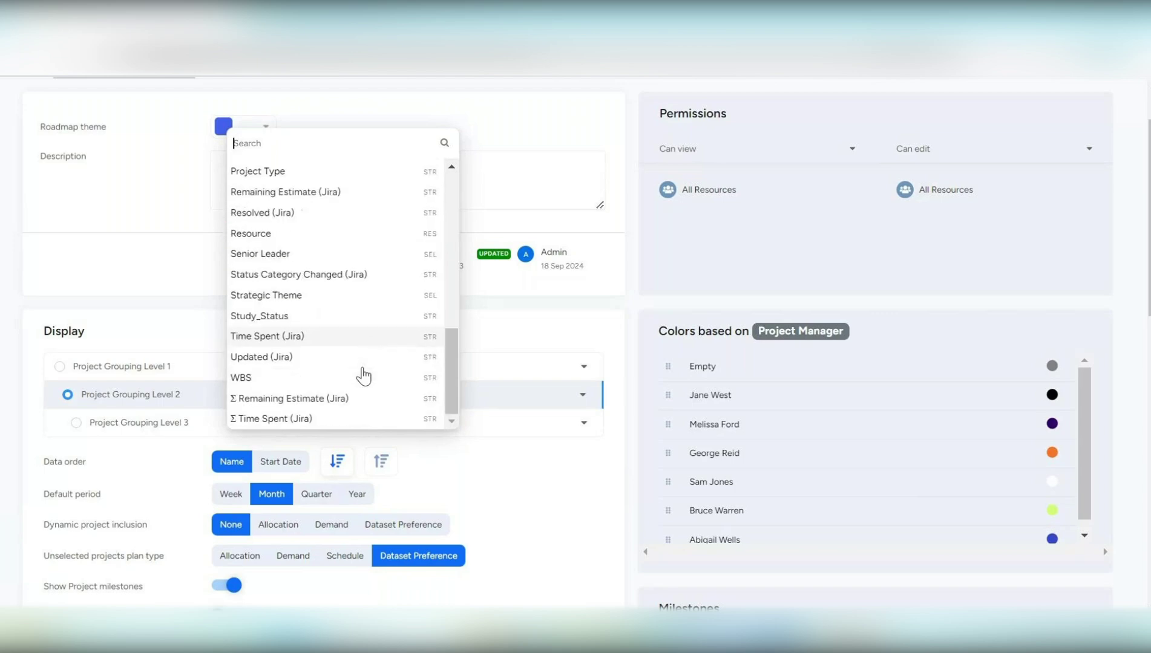
scroll(363, 375, "down", 3)
scroll(363, 375, "up", 5)
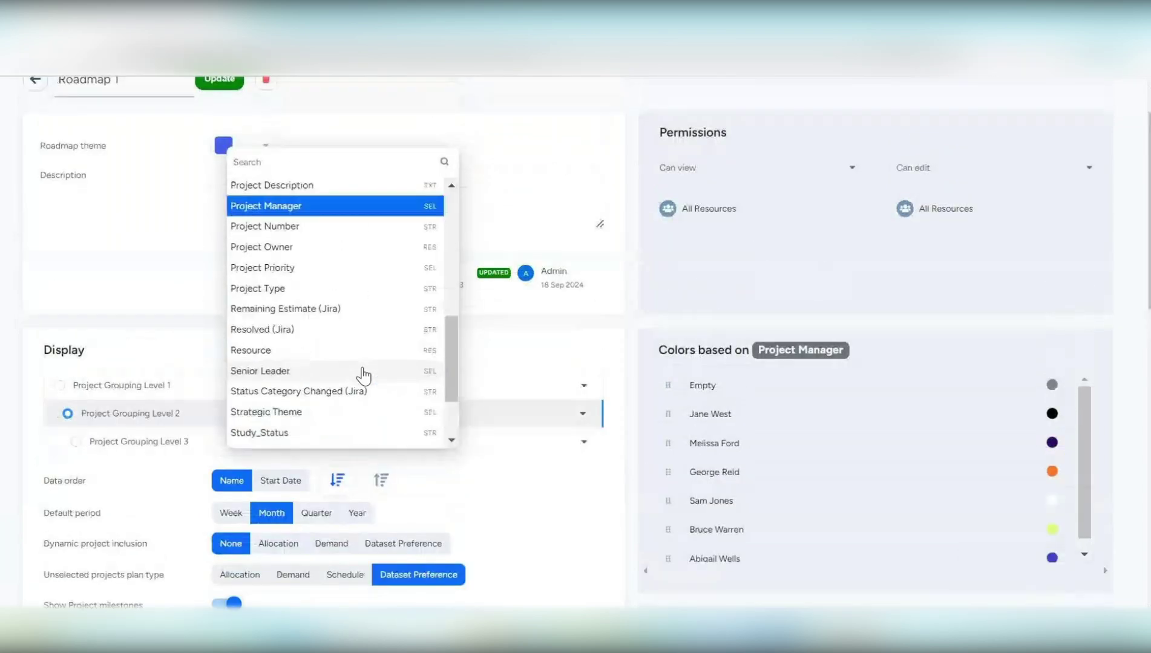
scroll(361, 374, "up", 3)
Set the date range of the roadmap's Projects section to the Next Year preset.
scroll(447, 463, "down", 9)
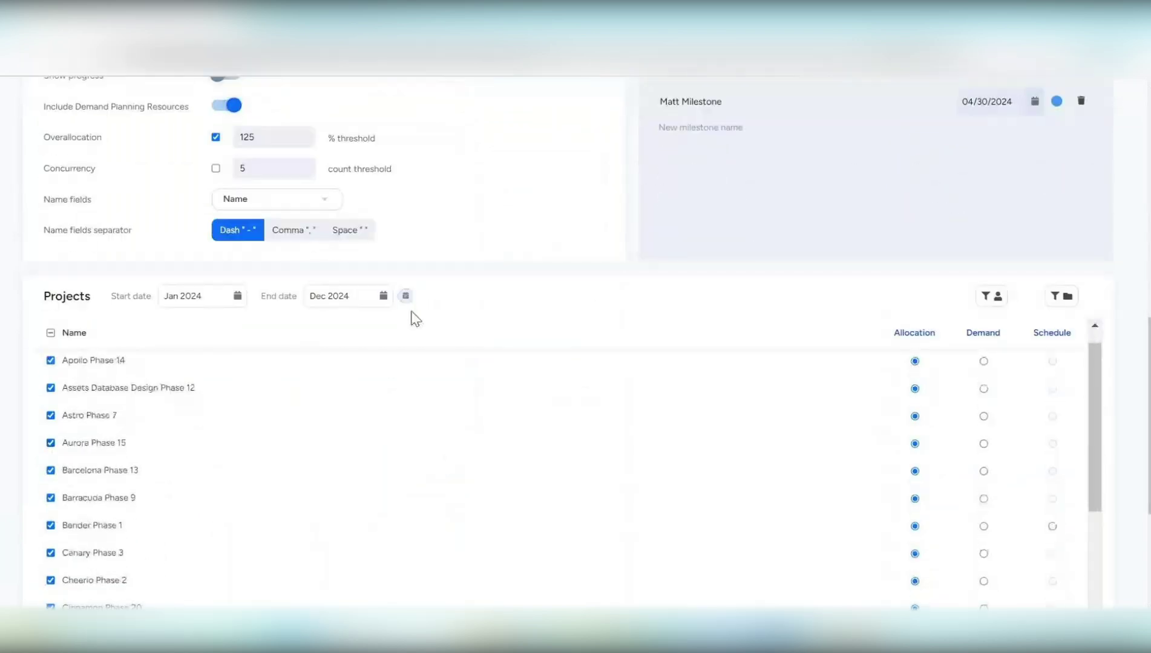
left_click(405, 297)
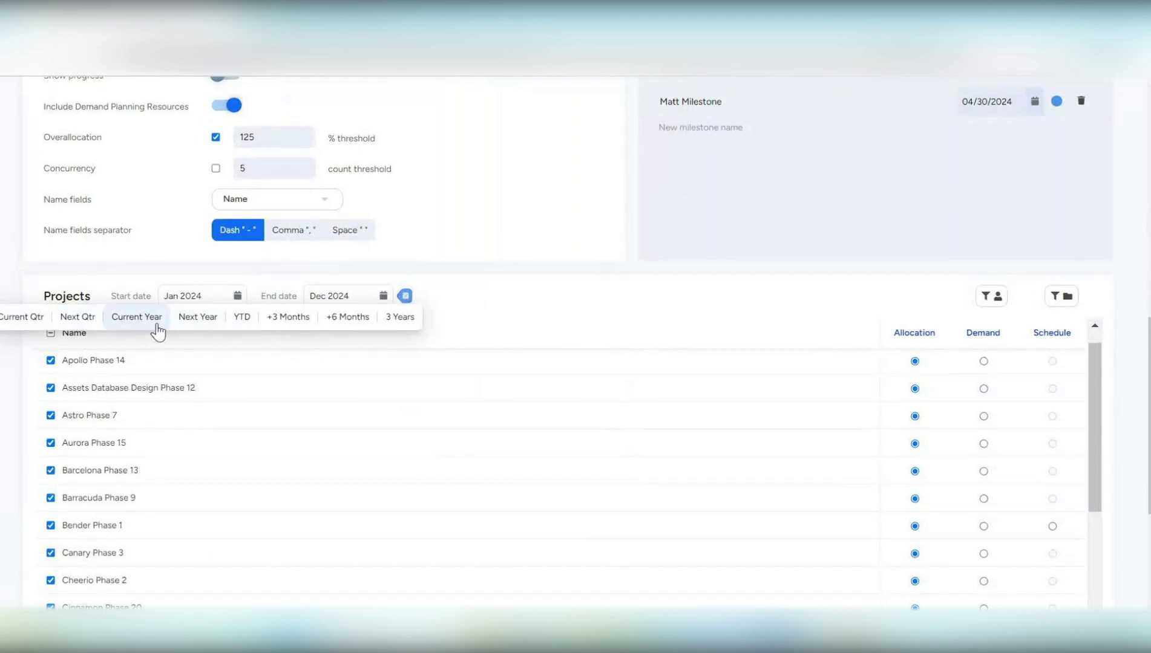
left_click(188, 325)
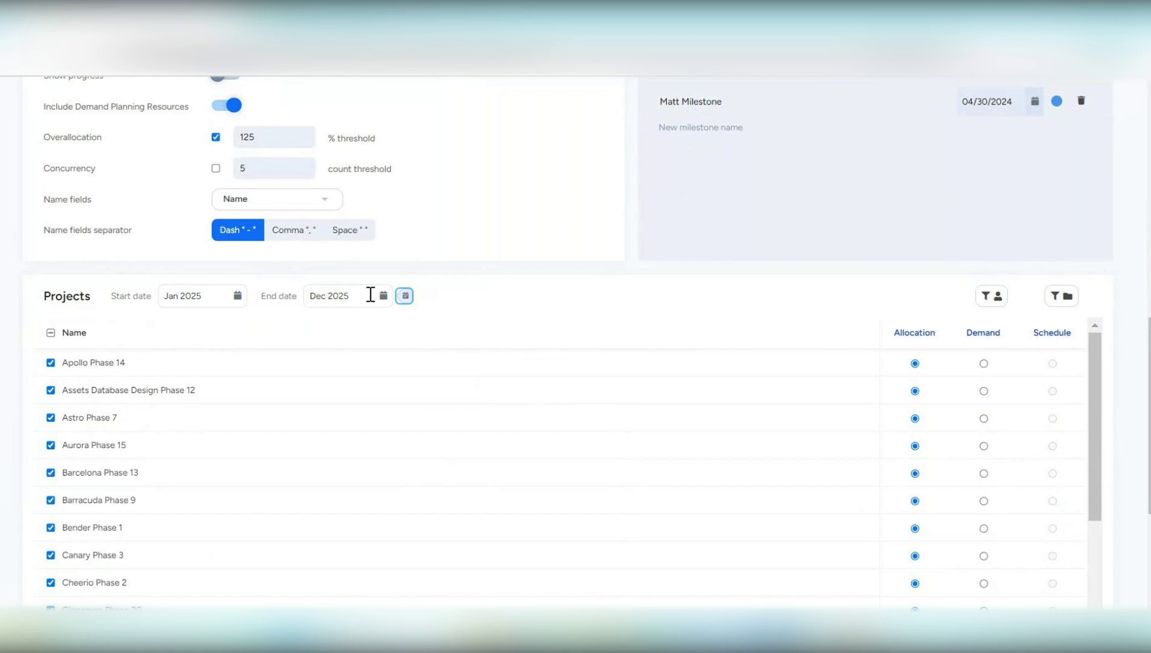
Examine the preset date ranges of the Projects section and the roadmap's display settings.
left_click(405, 297)
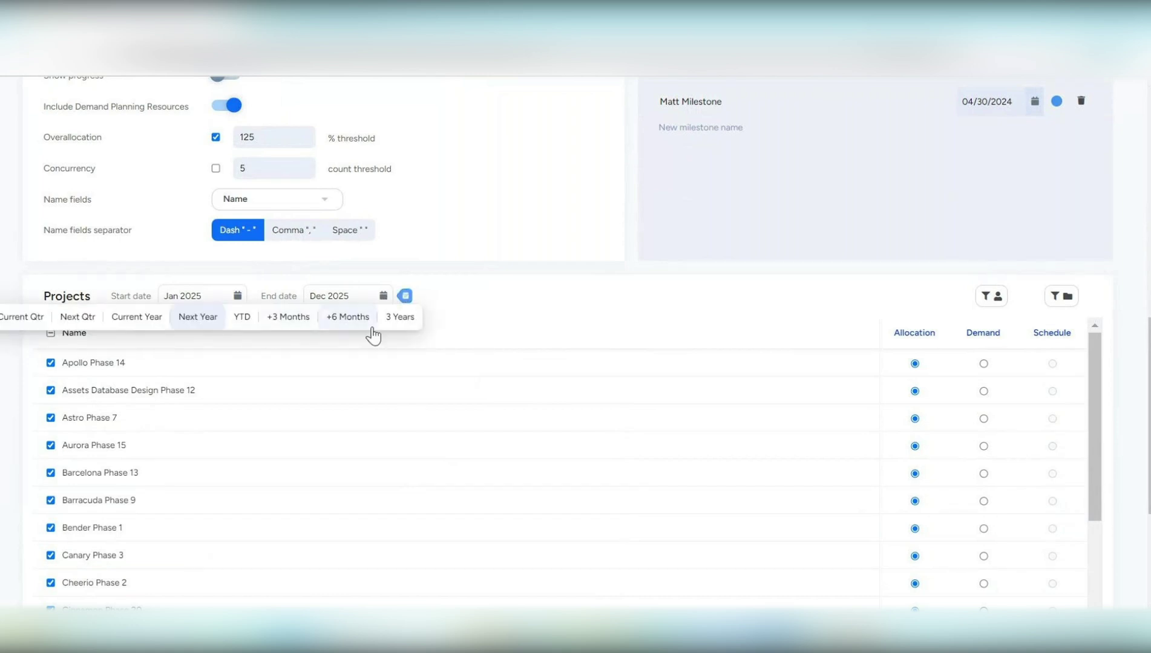
scroll(455, 318, "up", 7)
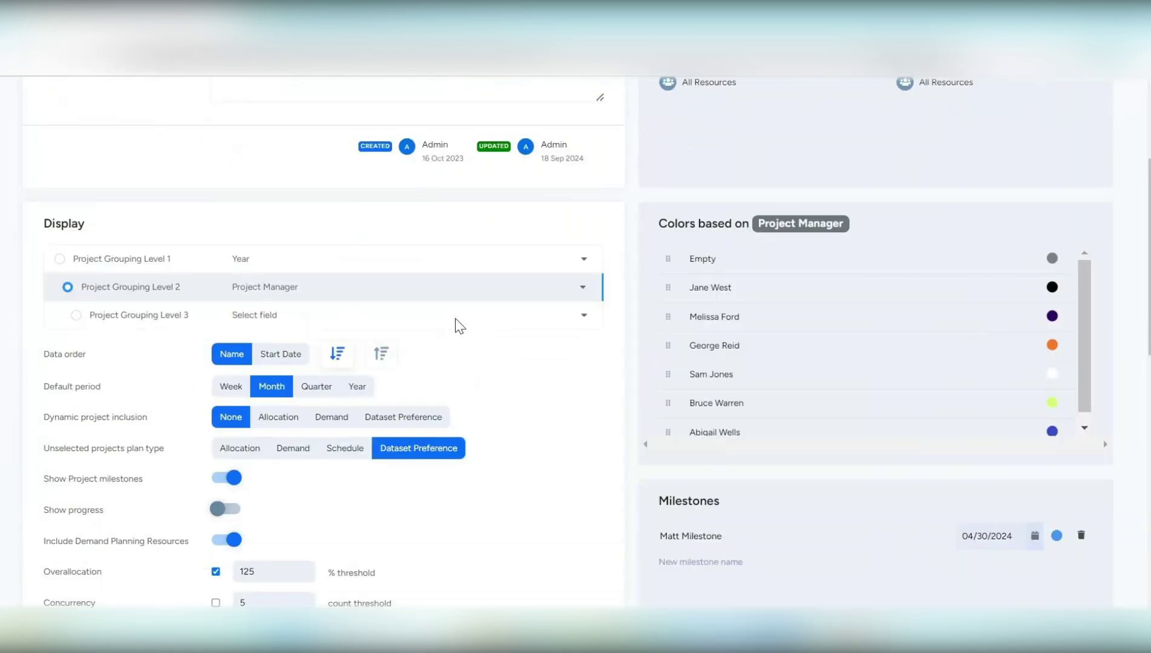
scroll(455, 318, "up", 4)
scroll(455, 318, "down", 4)
scroll(455, 327, "down", 6)
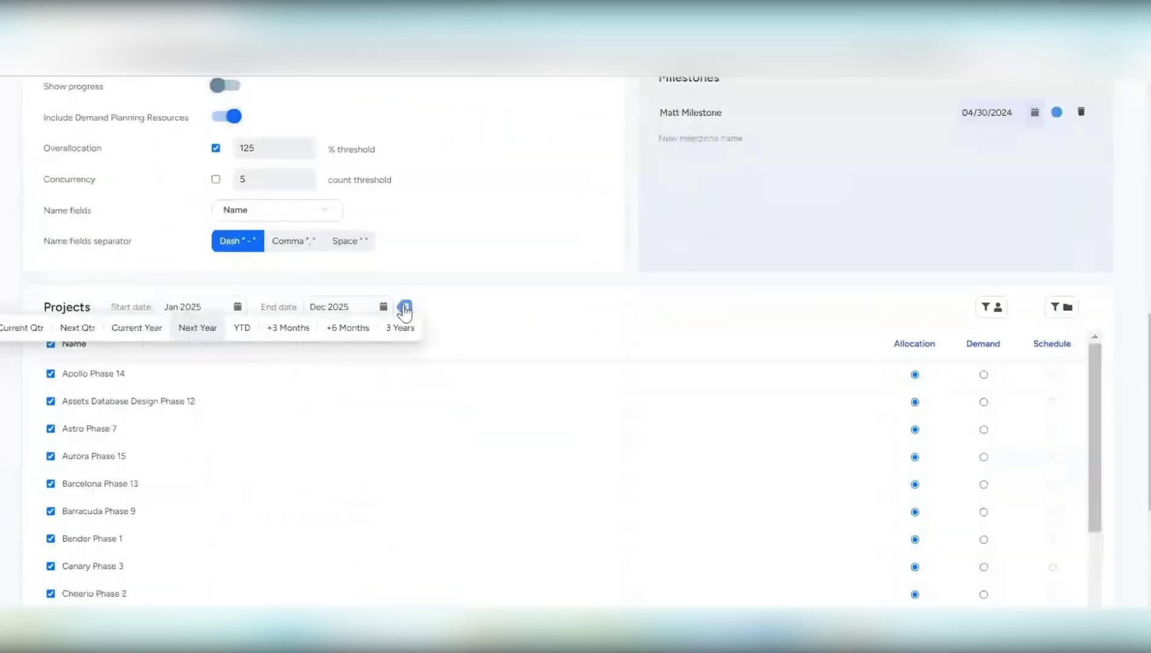
scroll(566, 325, "up", 1)
scroll(568, 324, "up", 10)
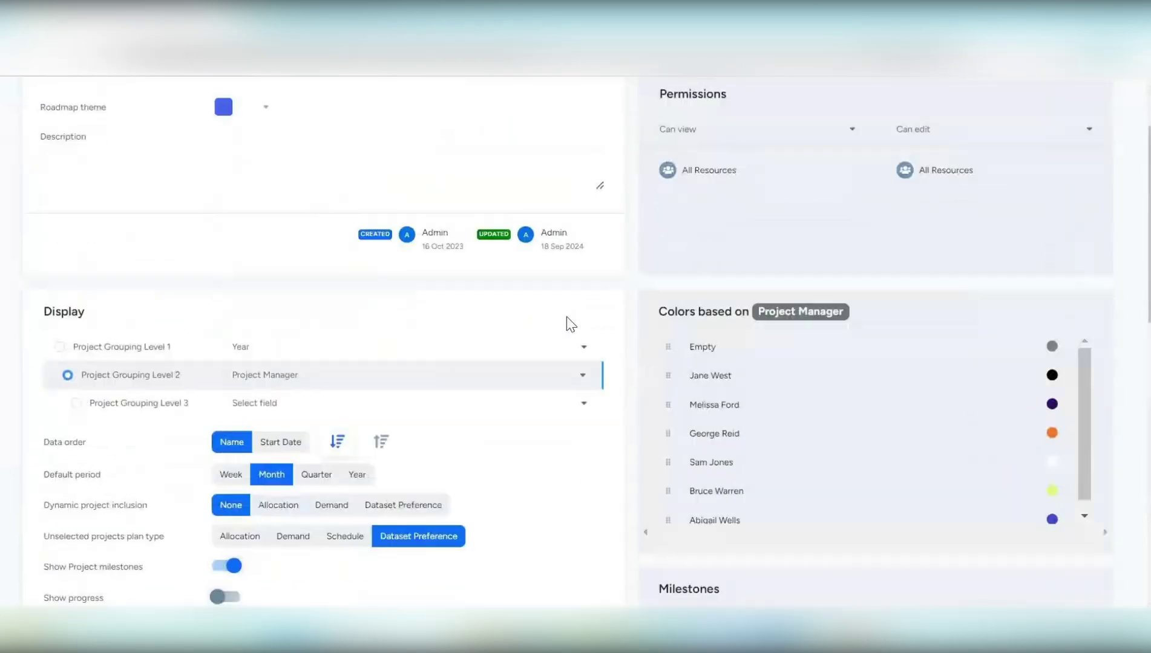
Set Project Grouping Level 2 of Roadmap 1 to Project Owner and save the roadmap.
scroll(109, 333, "down", 3)
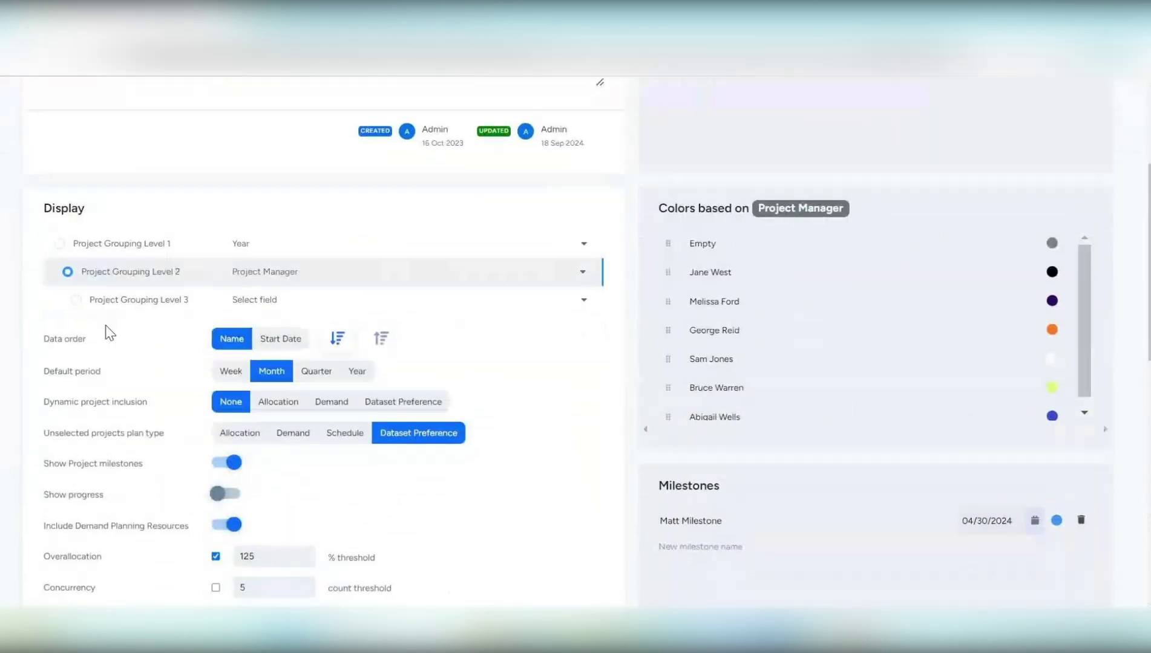
left_click(275, 279)
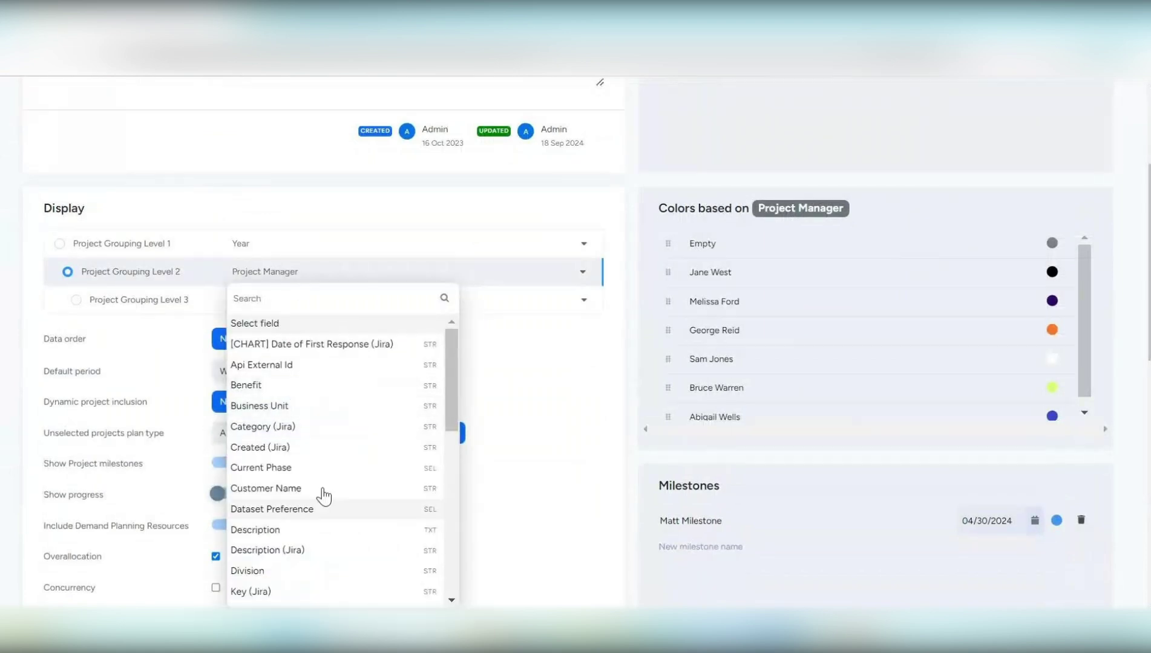
scroll(321, 508, "down", 3)
scroll(321, 505, "down", 3)
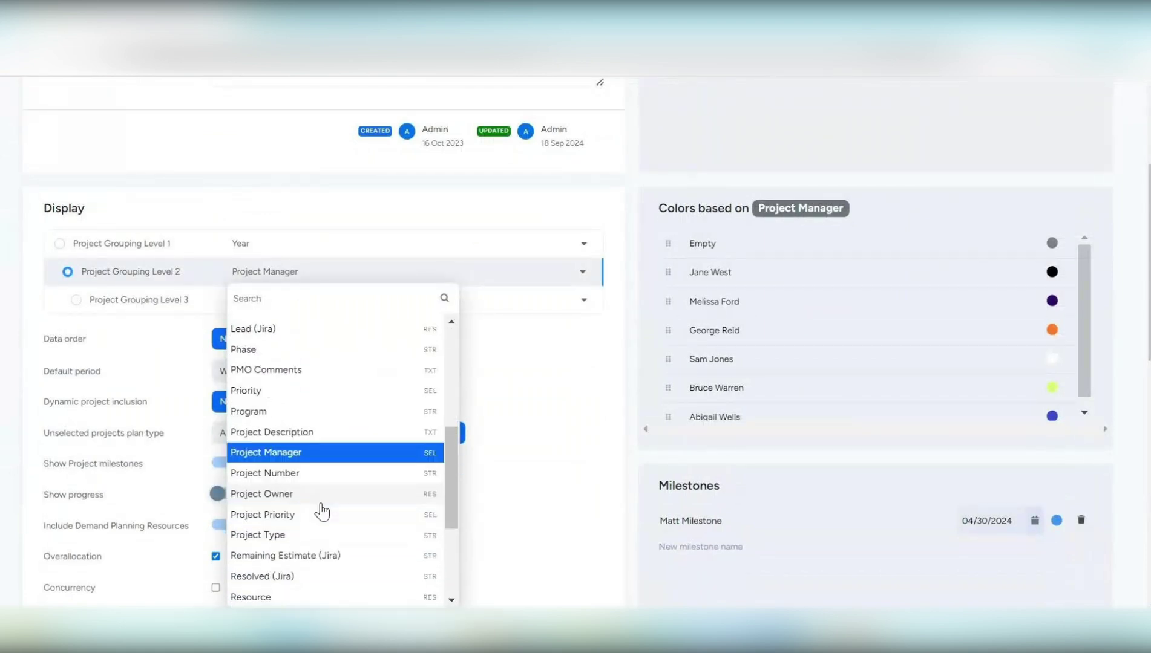
left_click(311, 491)
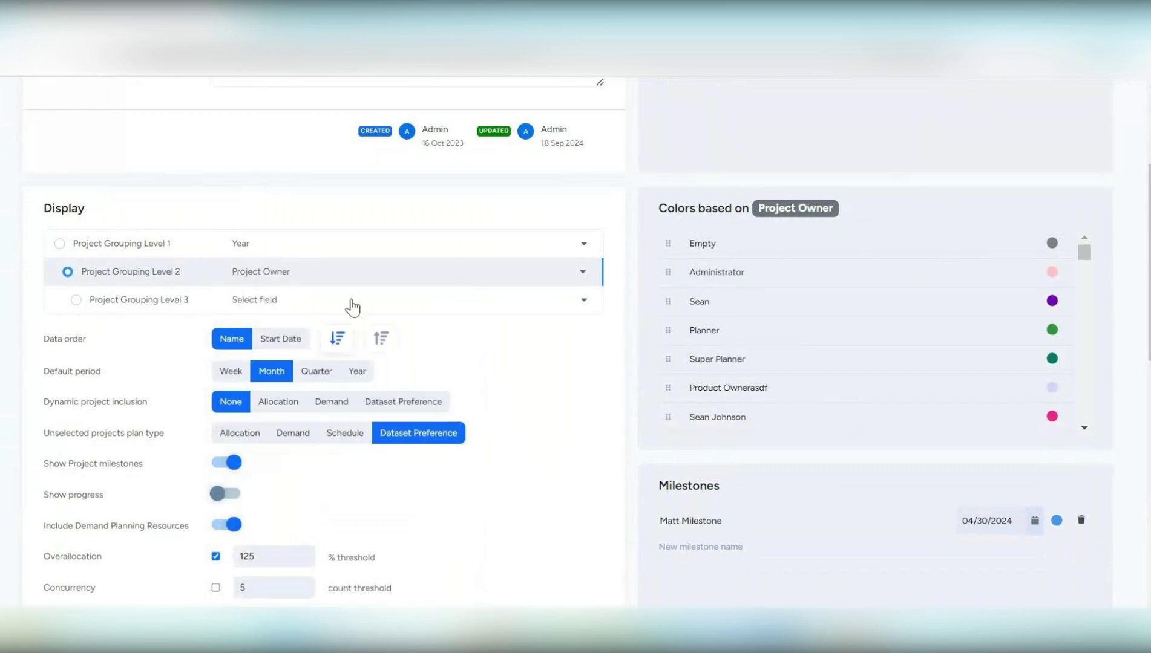
scroll(352, 303, "up", 3)
left_click(220, 134)
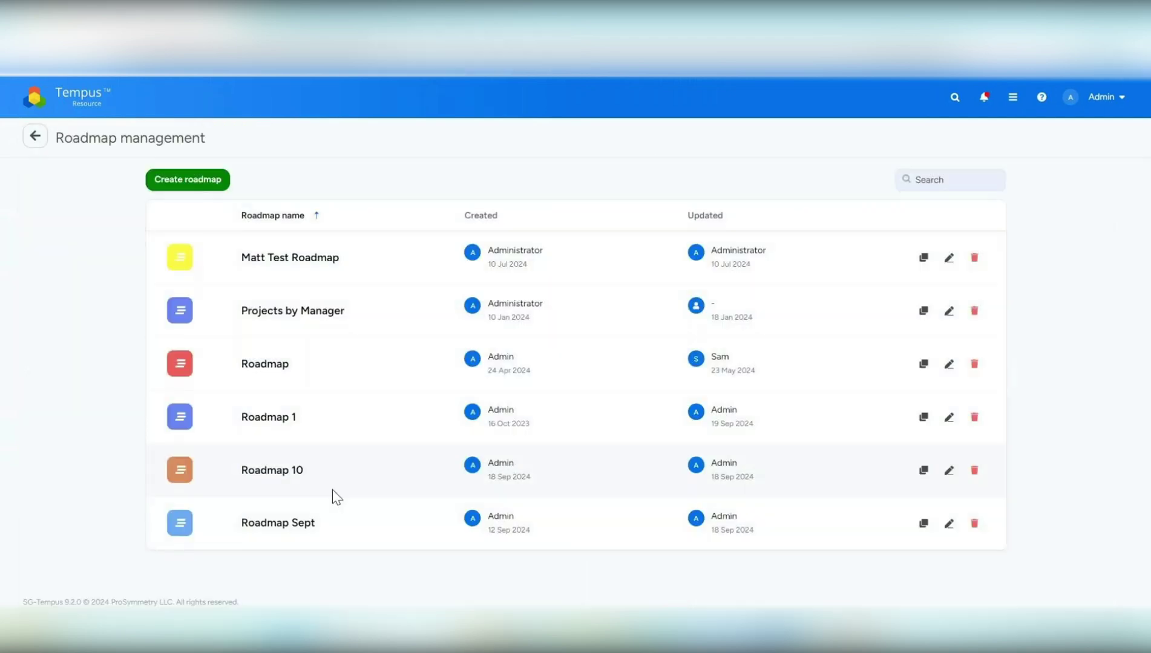
Open Roadmap 1 and examine its projects grouped by project owner on the timeline.
left_click(278, 424)
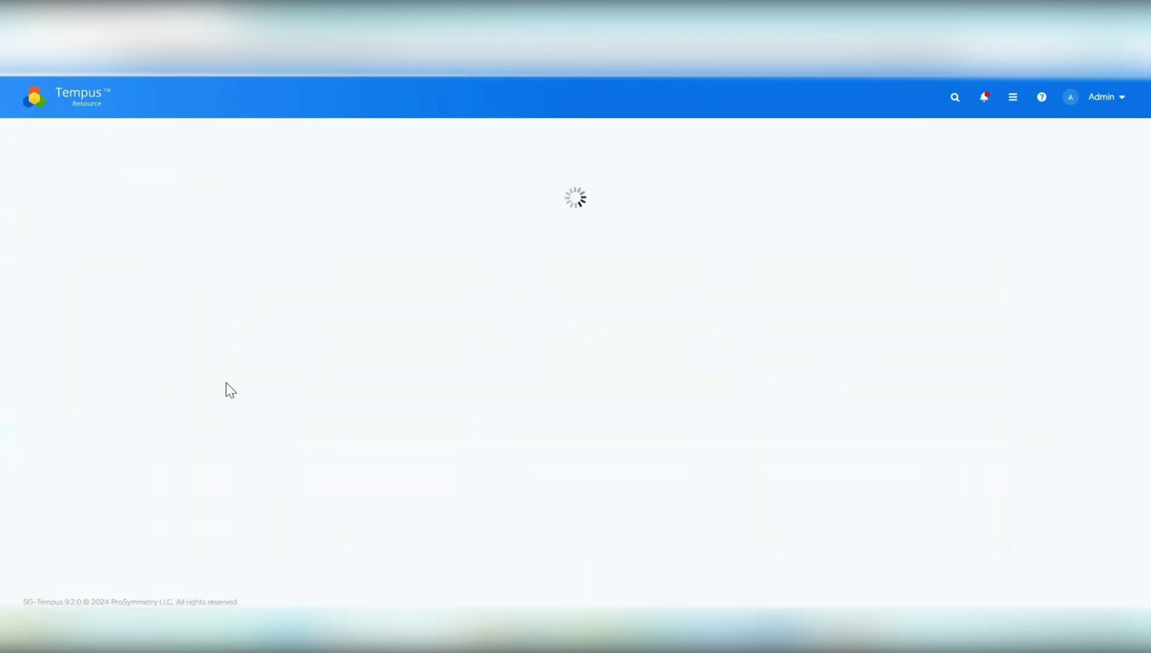
scroll(96, 297, "down", 10)
scroll(96, 297, "down", 5)
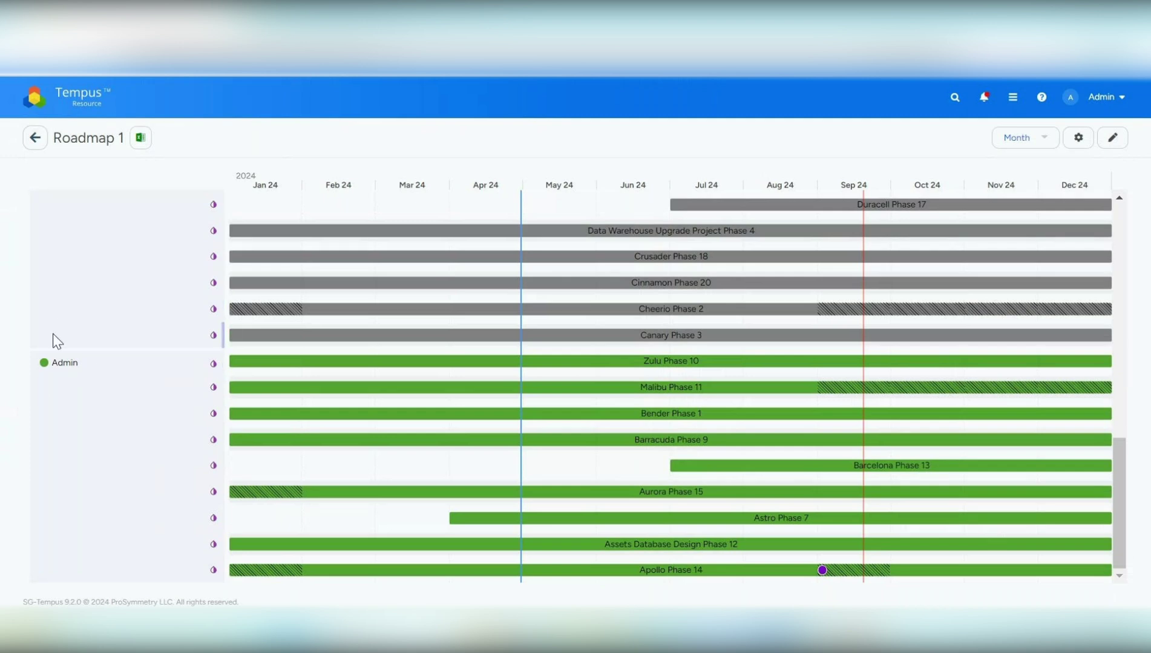
scroll(104, 377, "up", 3)
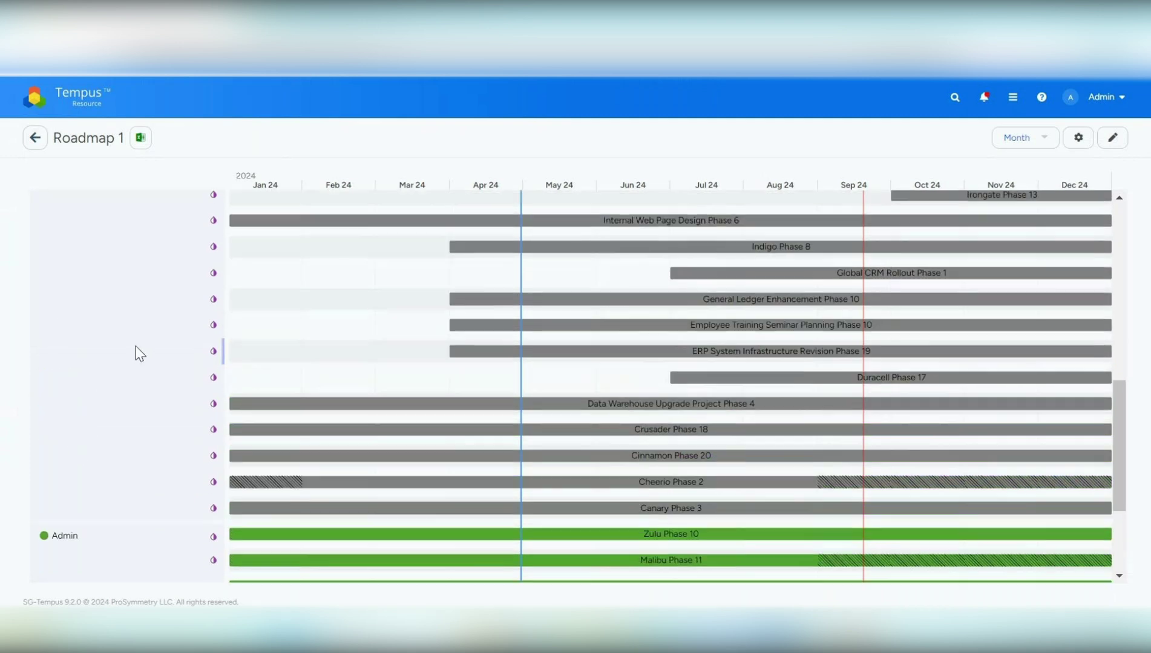
scroll(135, 346, "up", 5)
Return to the home page and open the Skill Matrix Report from the list of all reports in Report Management.
left_click(82, 106)
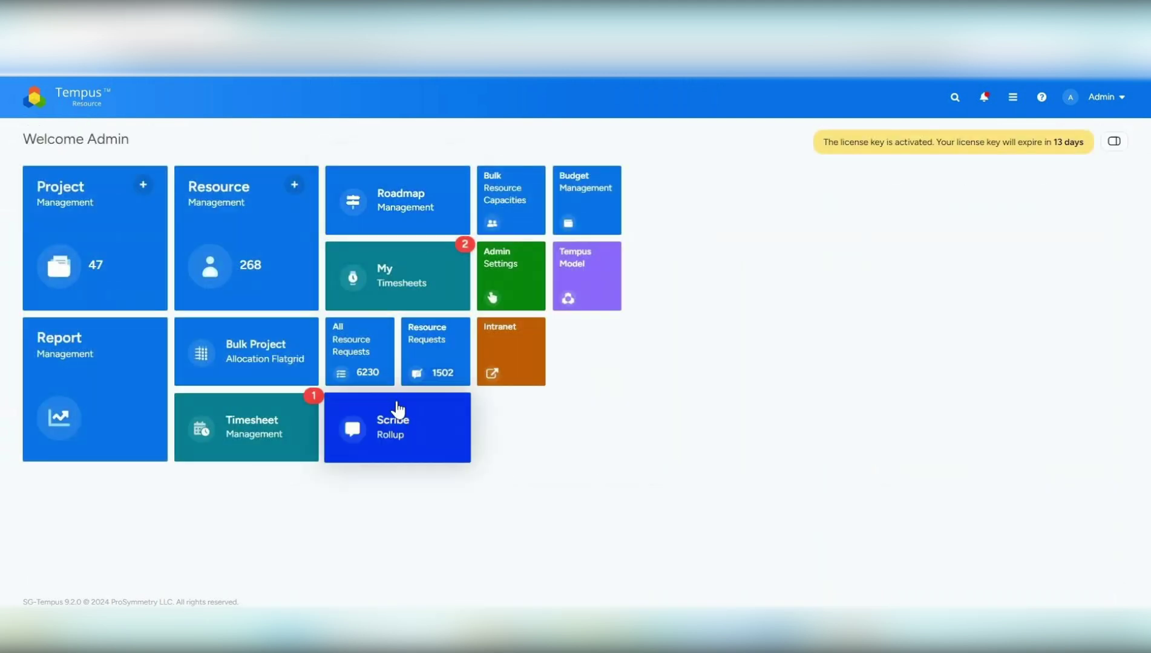
left_click(135, 396)
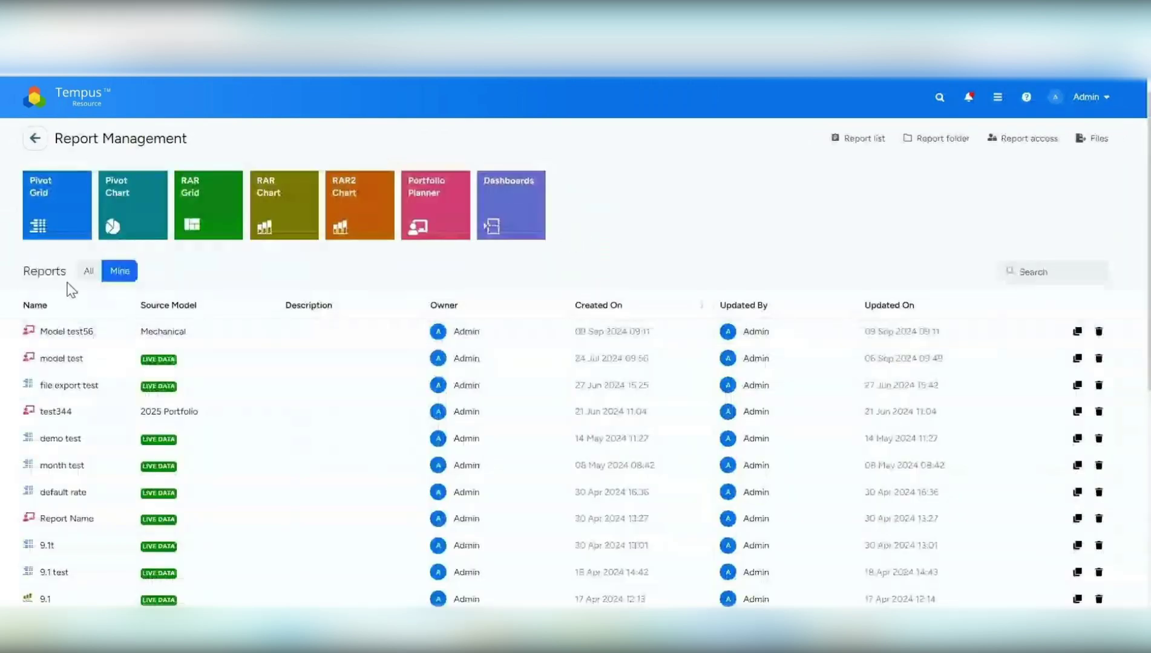
left_click(88, 271)
left_click(86, 385)
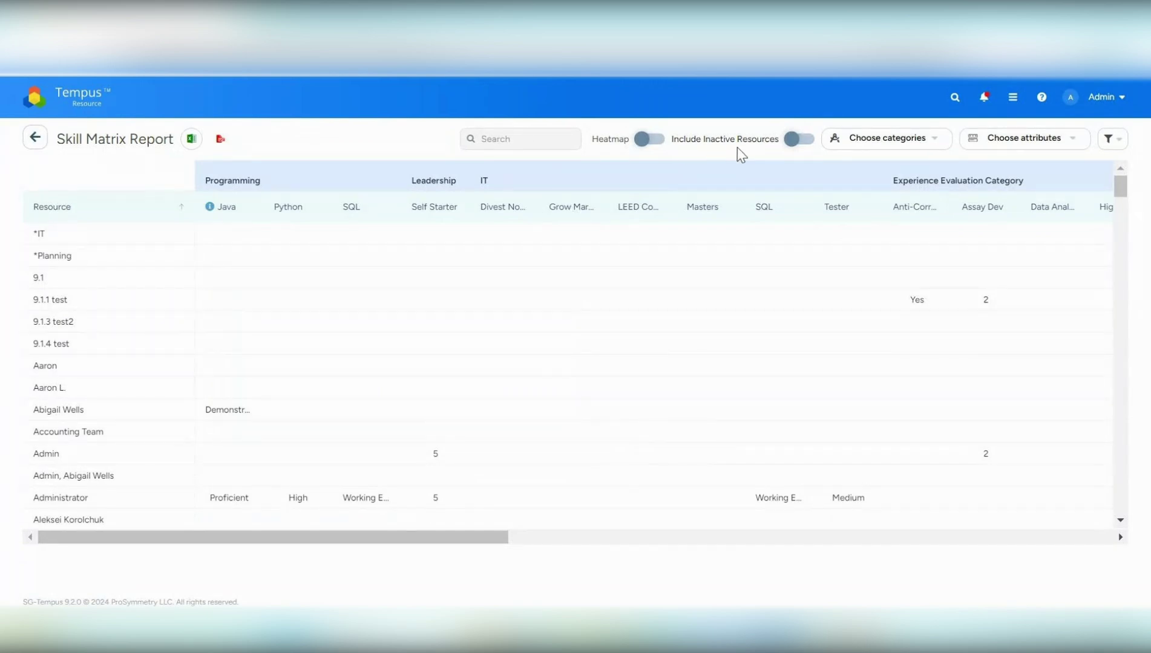
Include inactive resources in the Skill Matrix Report and look through the resource list.
left_click(797, 141)
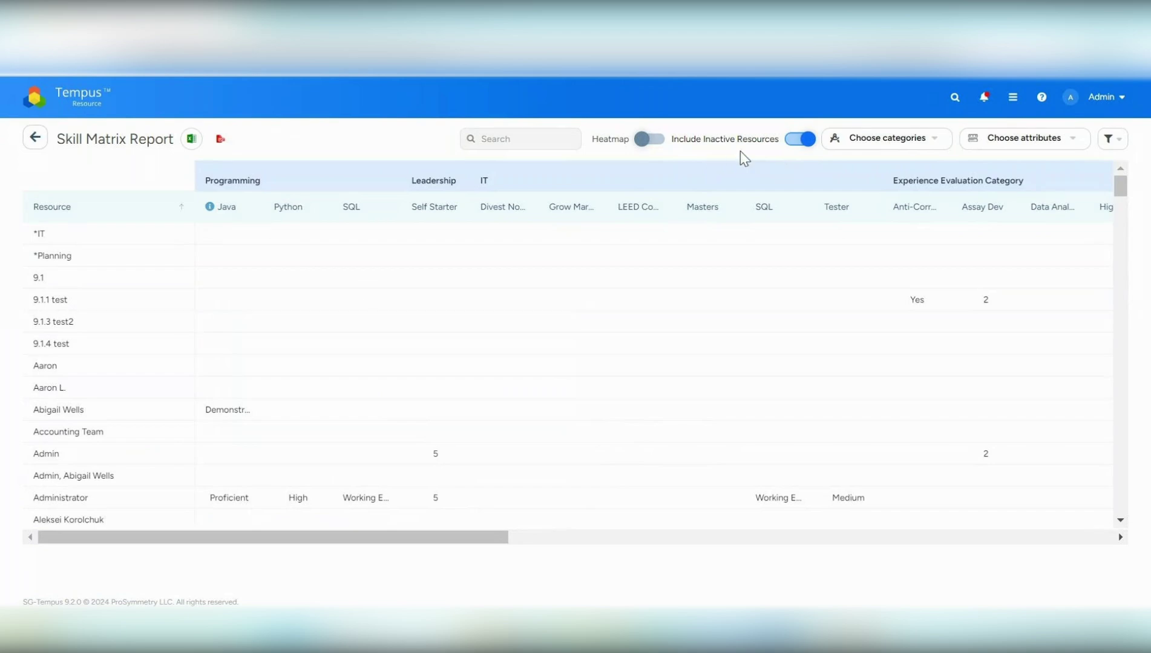
scroll(245, 367, "down", 3)
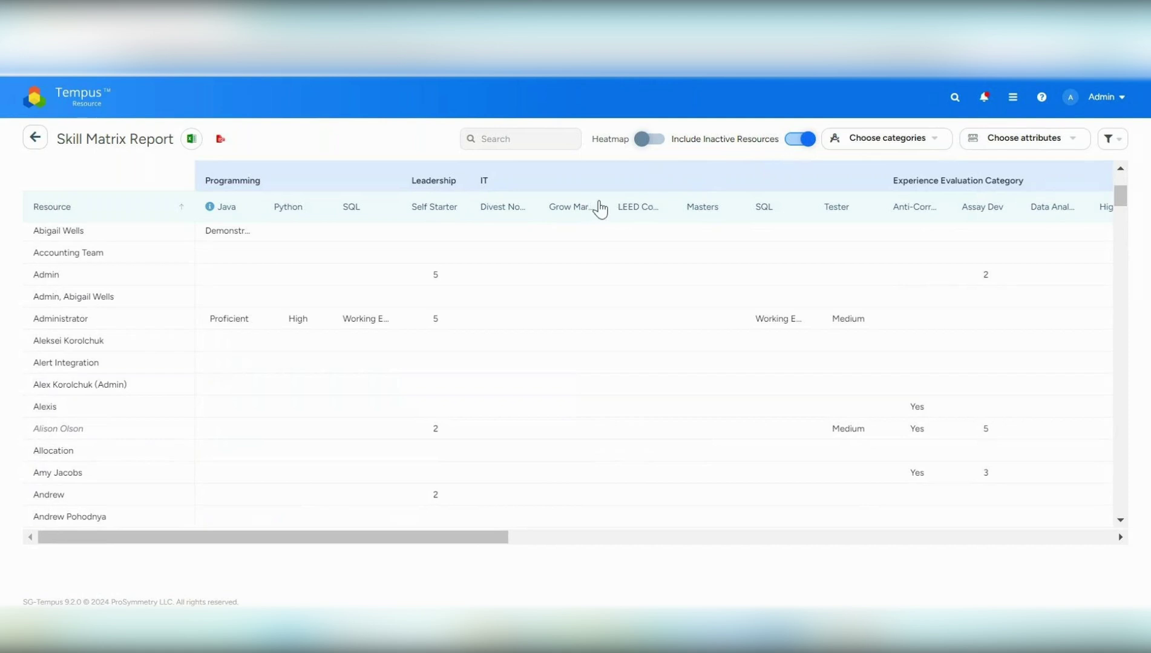
scroll(349, 324, "up", 2)
scroll(349, 324, "up", 2)
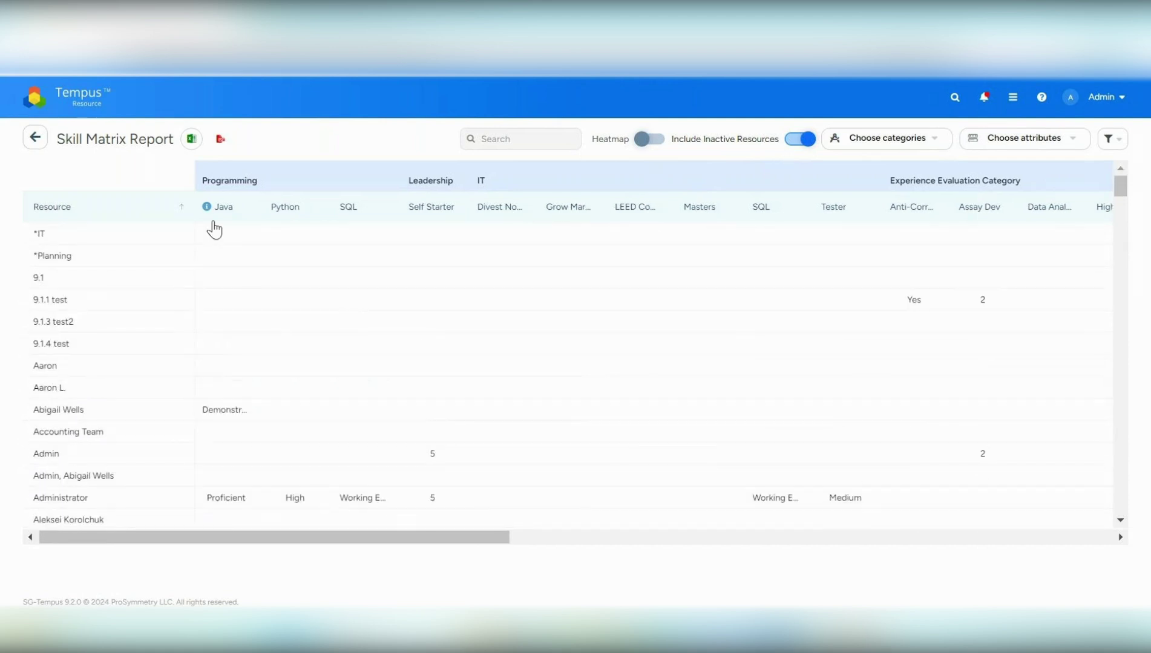
Export the Skill Matrix Report to Excel and check the Java skill's description in the exported sheet.
mouse_move(206, 213)
left_click(191, 138)
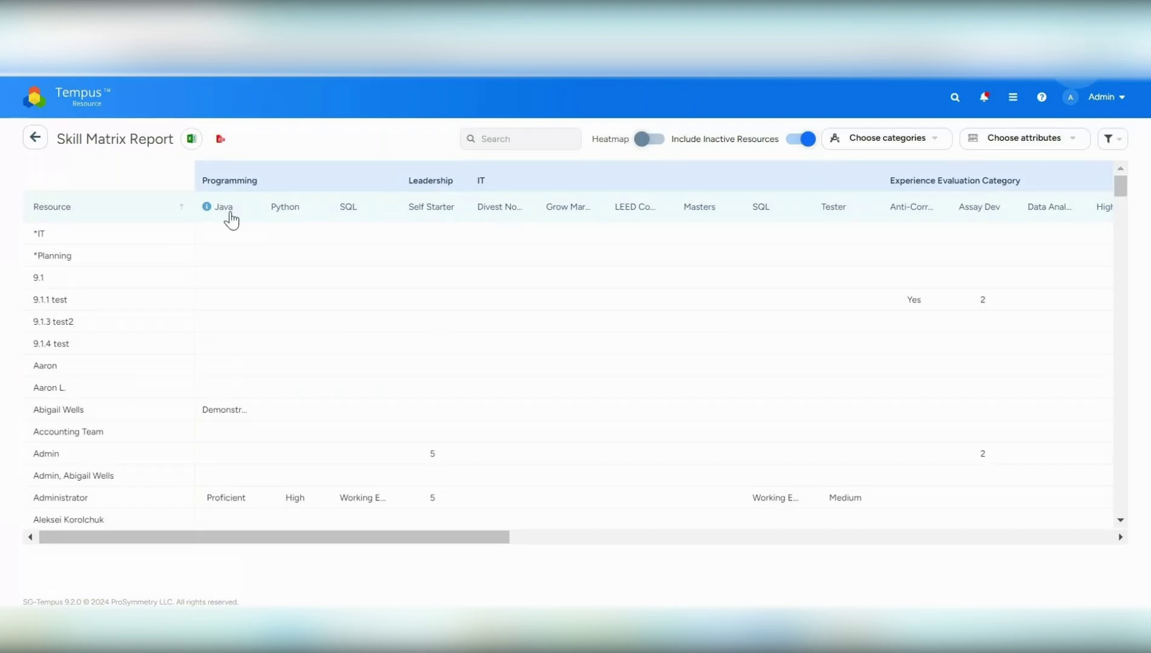
left_click(881, 118)
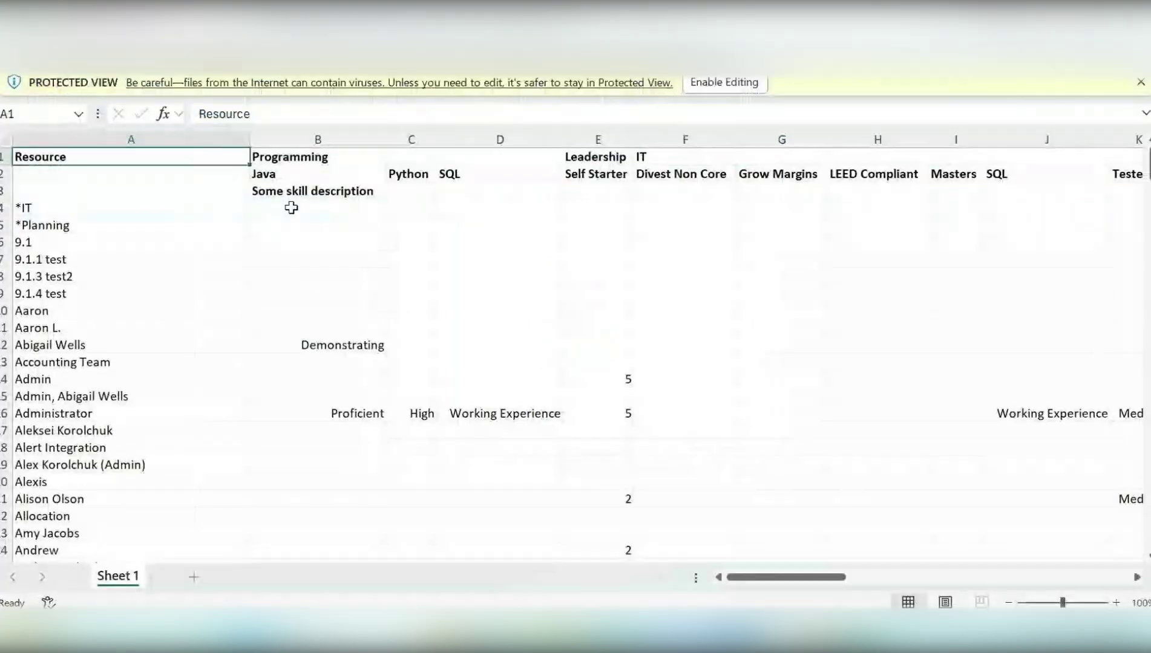
left_click(290, 192)
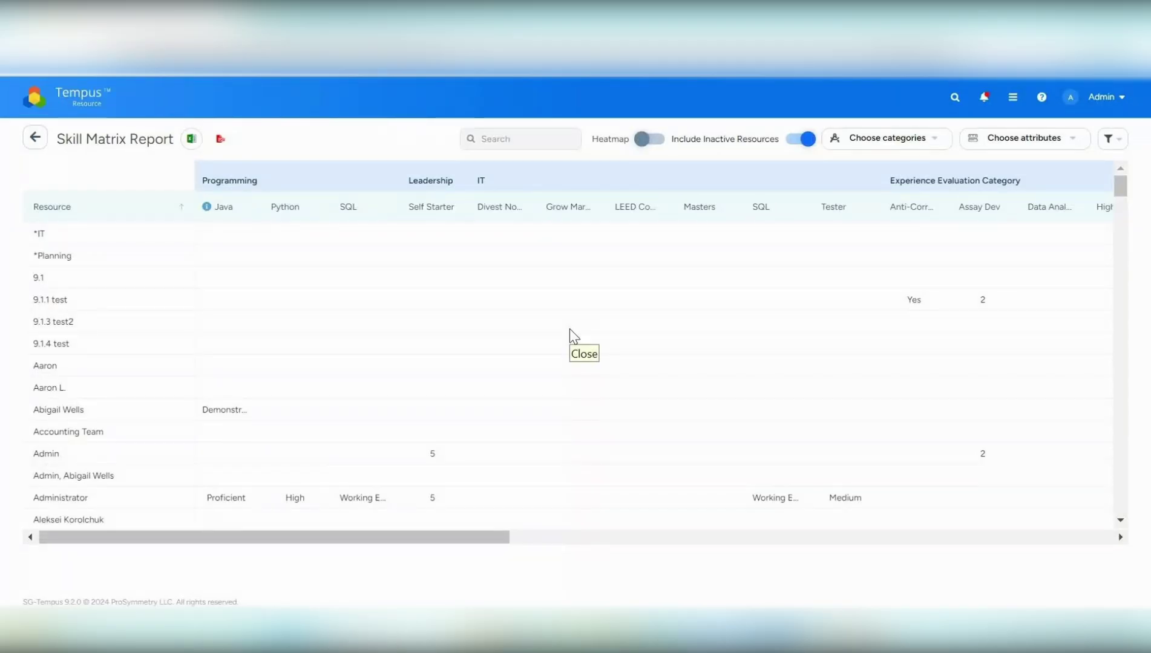
Go to Tempus Model from the home page and open the settings of the Mechanical model for editing.
left_click(79, 104)
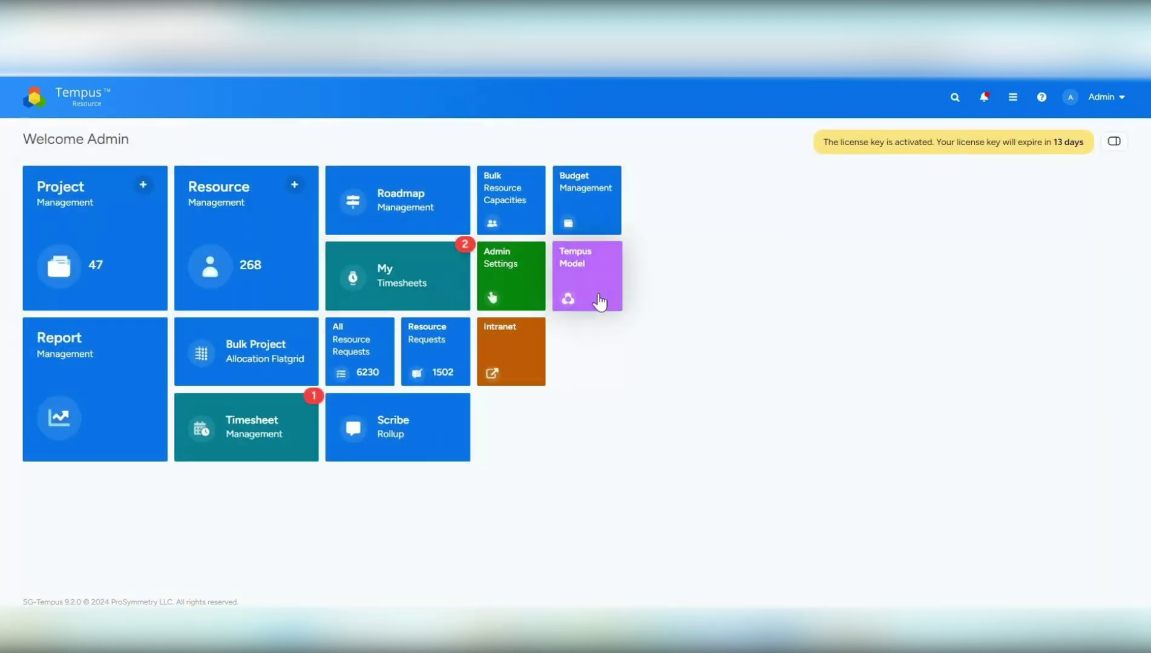
left_click(555, 295)
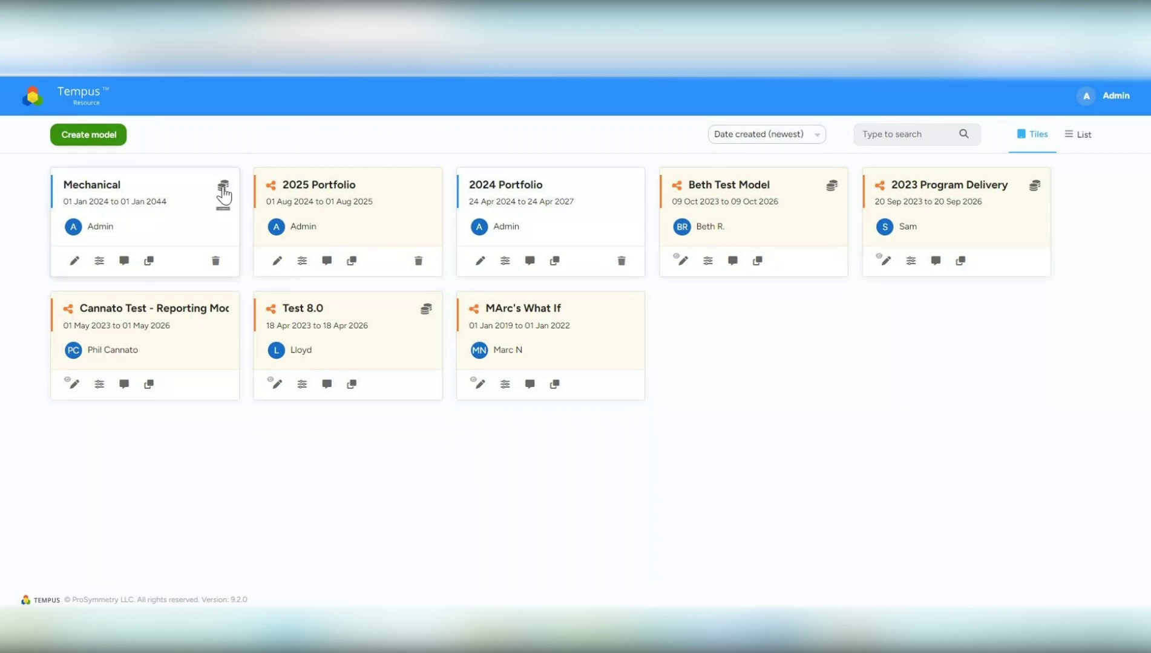
mouse_move(224, 194)
left_click(74, 261)
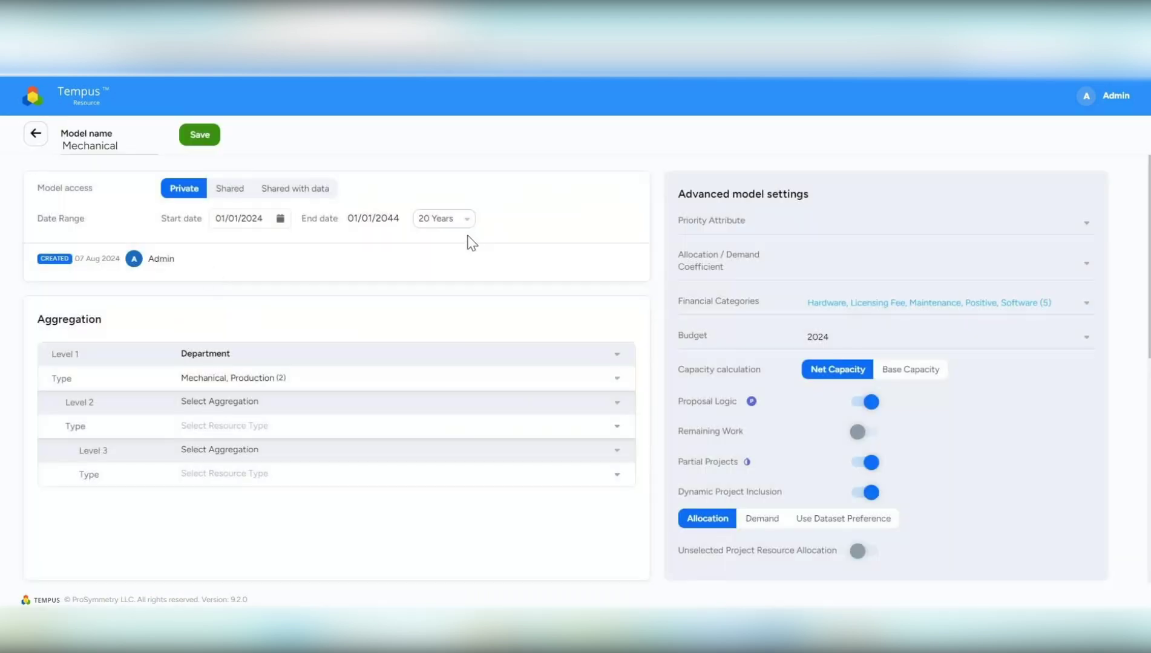
Examine the Mechanical model's date range durations and advanced settings, leaving the 20 Years selection as it is.
left_click(441, 222)
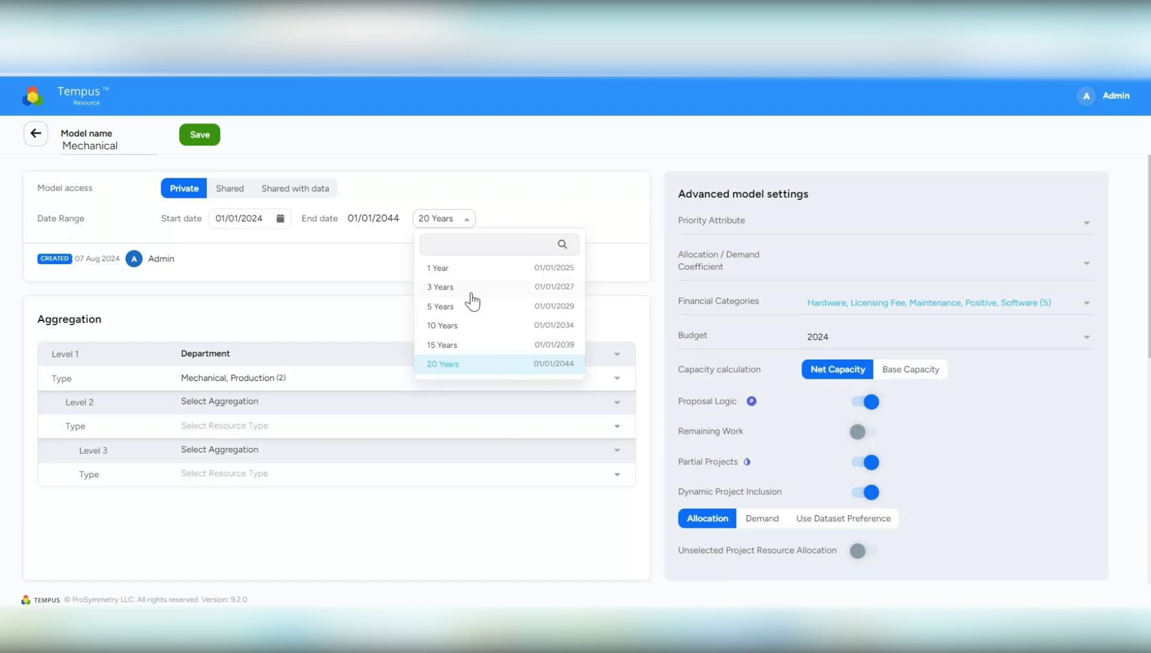
left_click(207, 295)
scroll(209, 294, "down", 2)
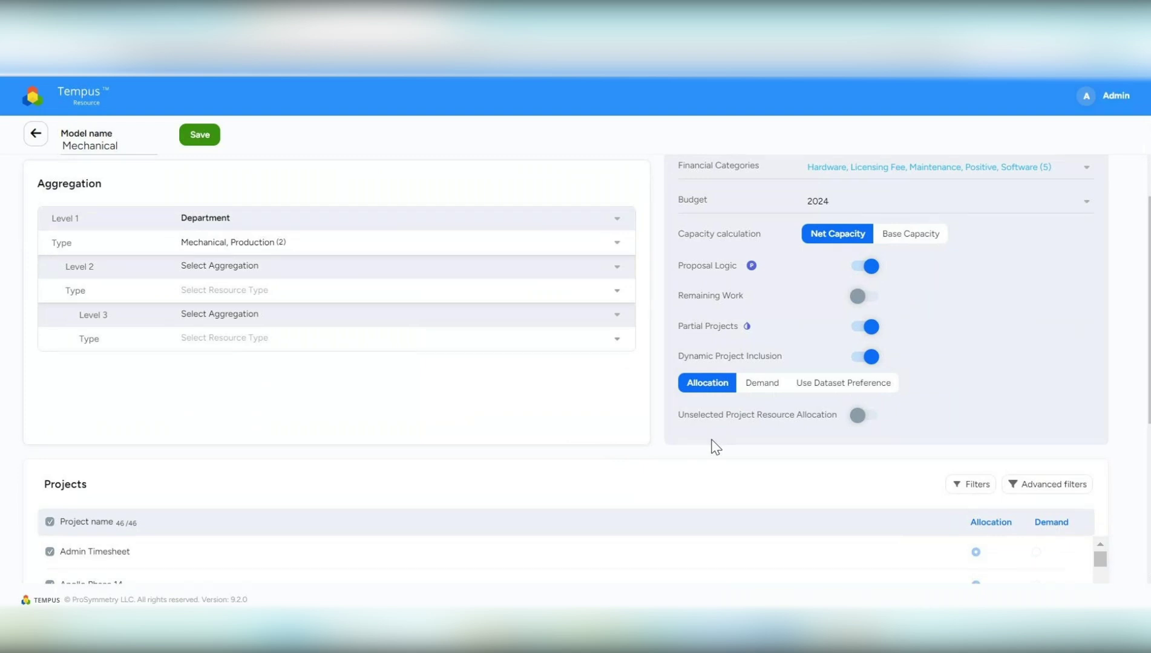
scroll(470, 398, "up", 2)
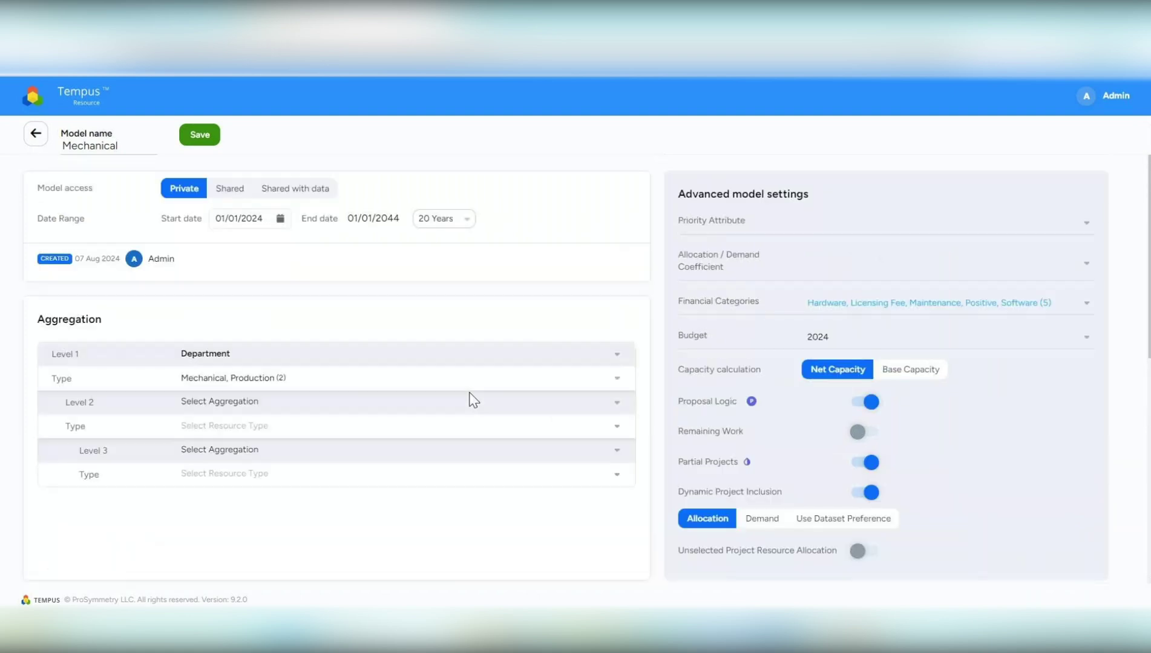
Open the Mechanical model and link Employee Training Seminar Planning Phase 10 to ERP System Infrastructure Revision Phase 19 in the Gantt chart.
left_click(36, 133)
left_click(156, 210)
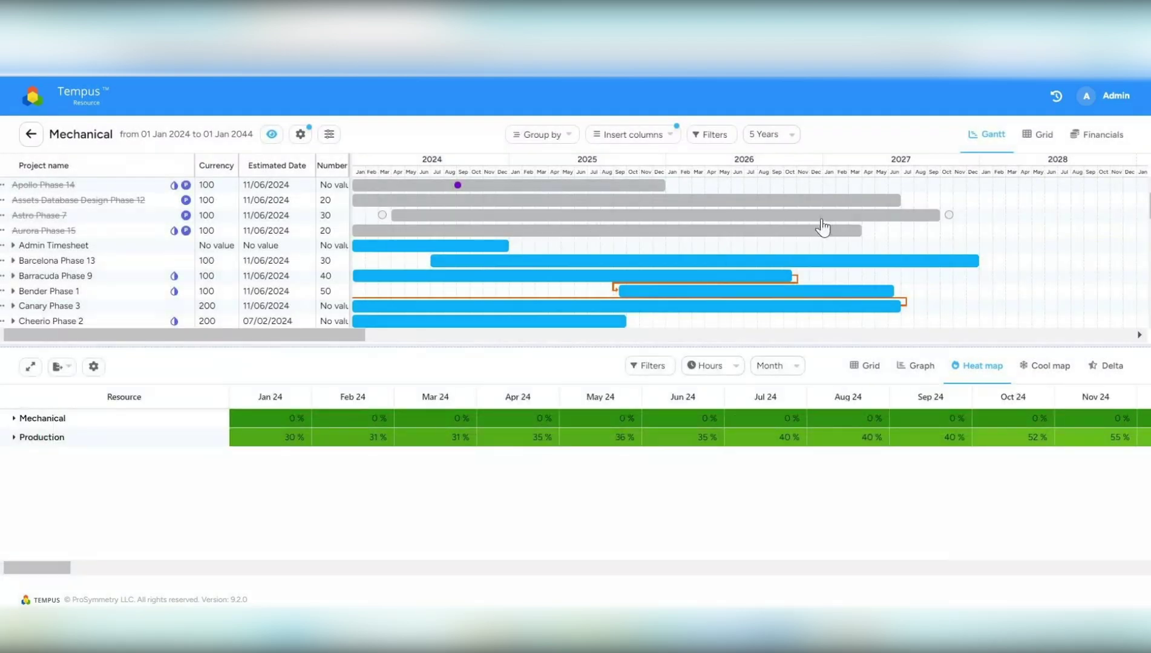
scroll(821, 227, "down", 3)
mouse_move(951, 225)
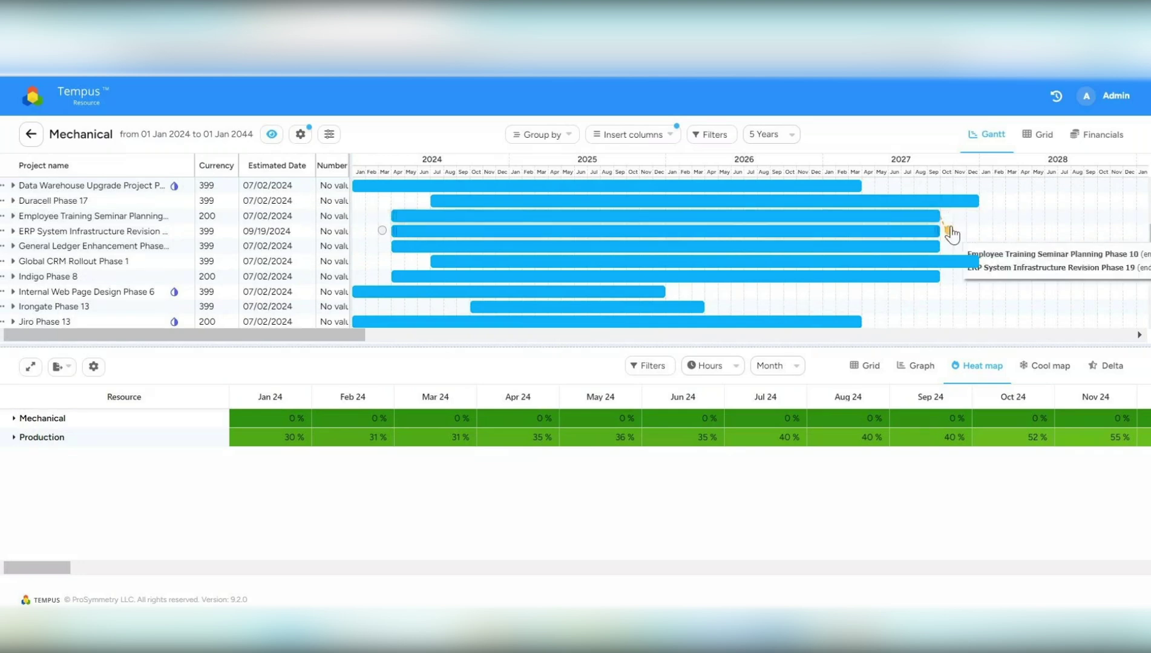
mouse_move(949, 216)
left_mouse_down()
mouse_move(968, 224)
mouse_move(948, 232)
left_mouse_up()
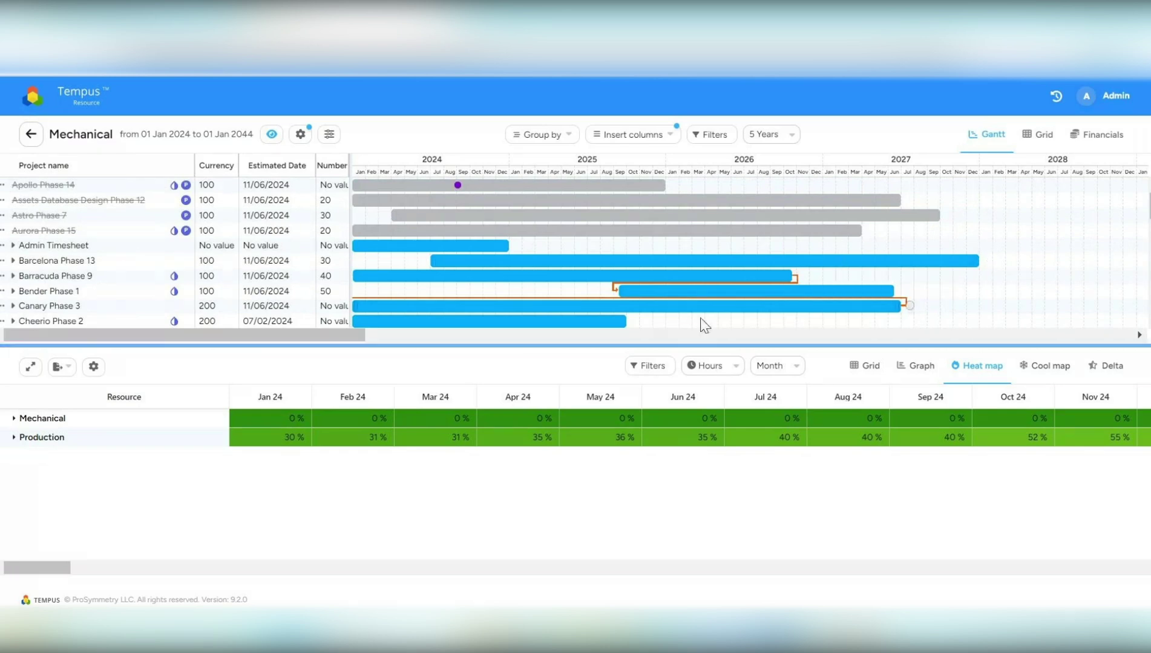
scroll(699, 324, "down", 5)
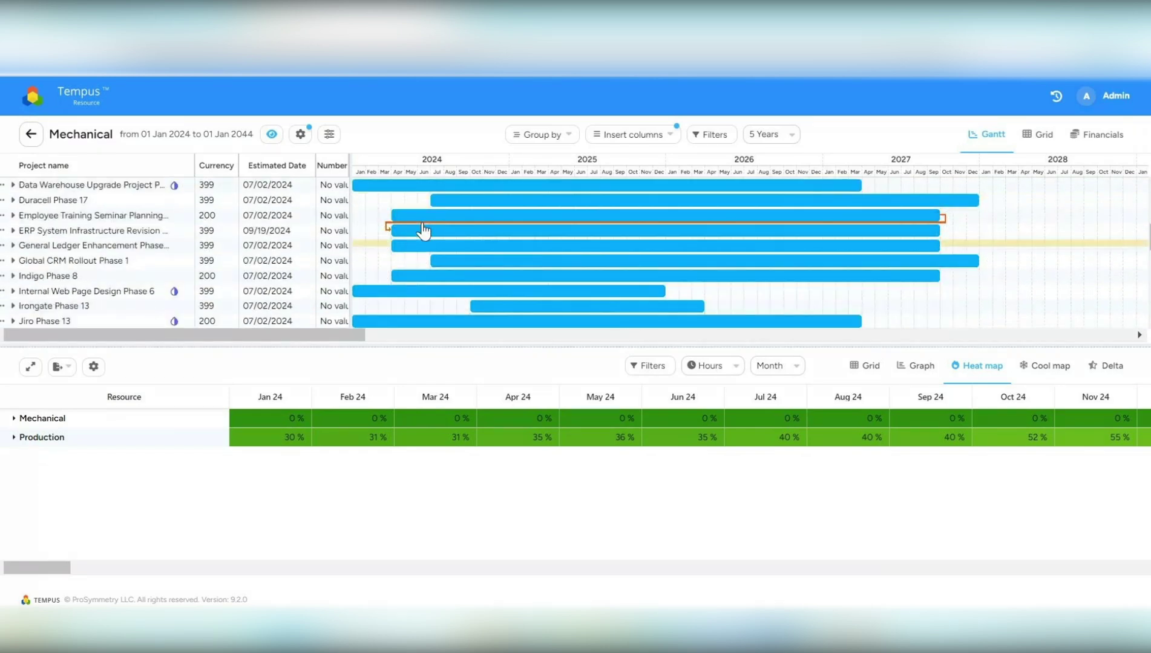
Open the Link Projects settings of Indigo Phase 8, tick the checkbox beside the search field, and save.
left_click(3, 276)
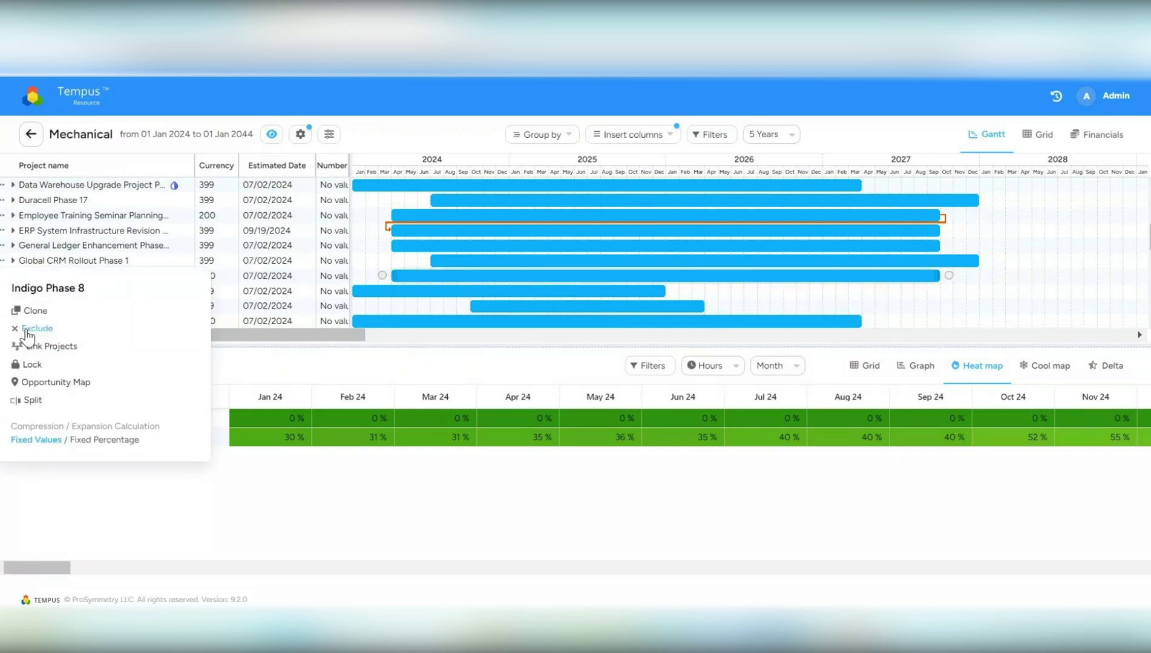
left_click(37, 346)
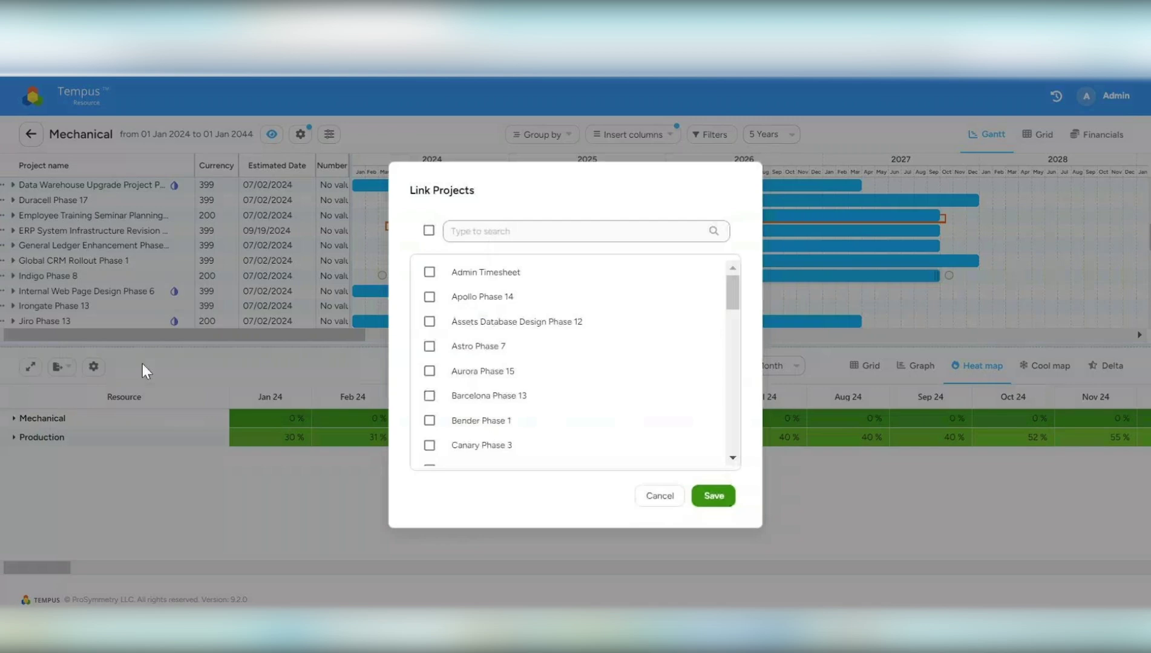
scroll(427, 311, "down", 2)
left_click(428, 231)
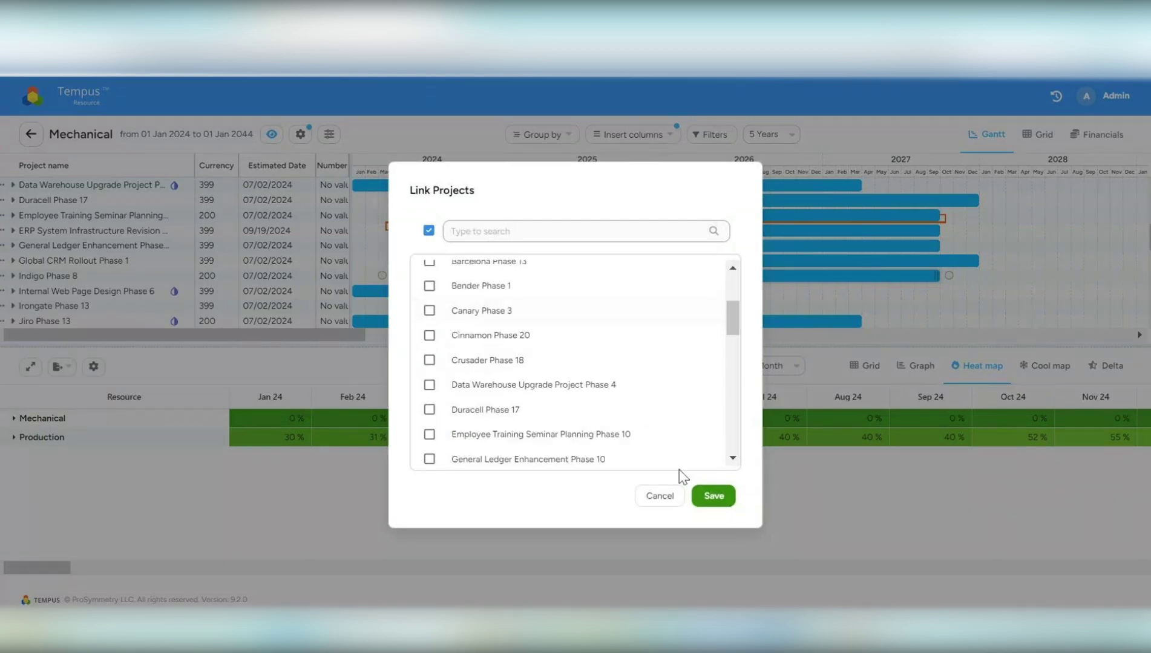
left_click(714, 497)
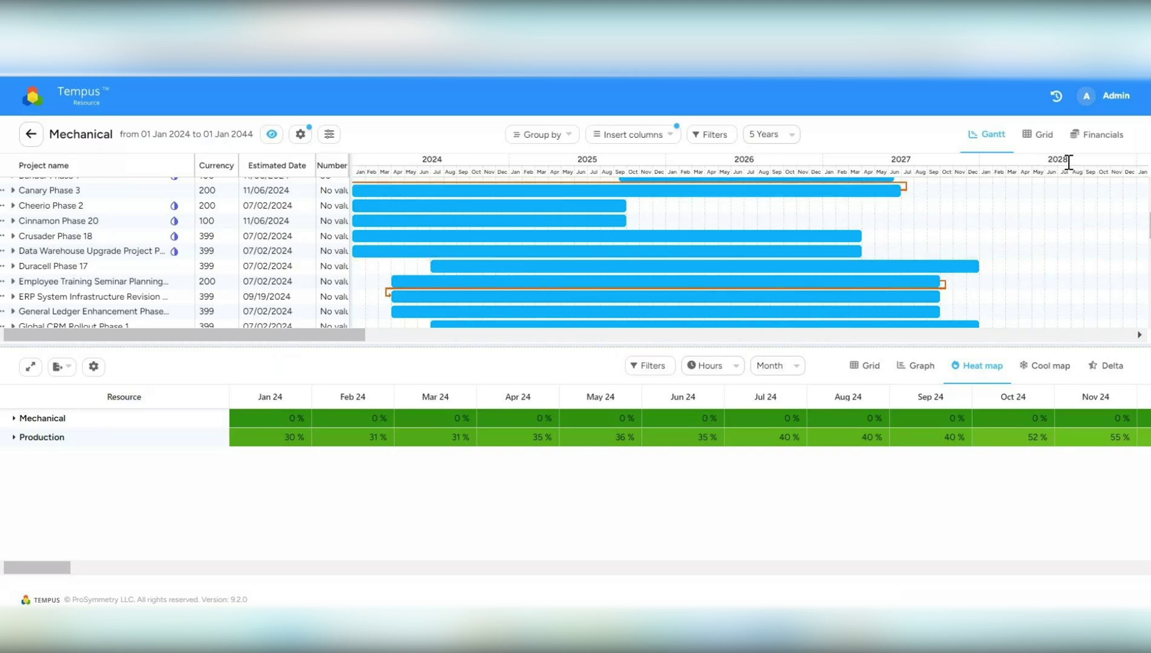
Review the Mechanical model's Financials view, comparing its Delta and Grid data with the Gantt view.
left_click(1088, 154)
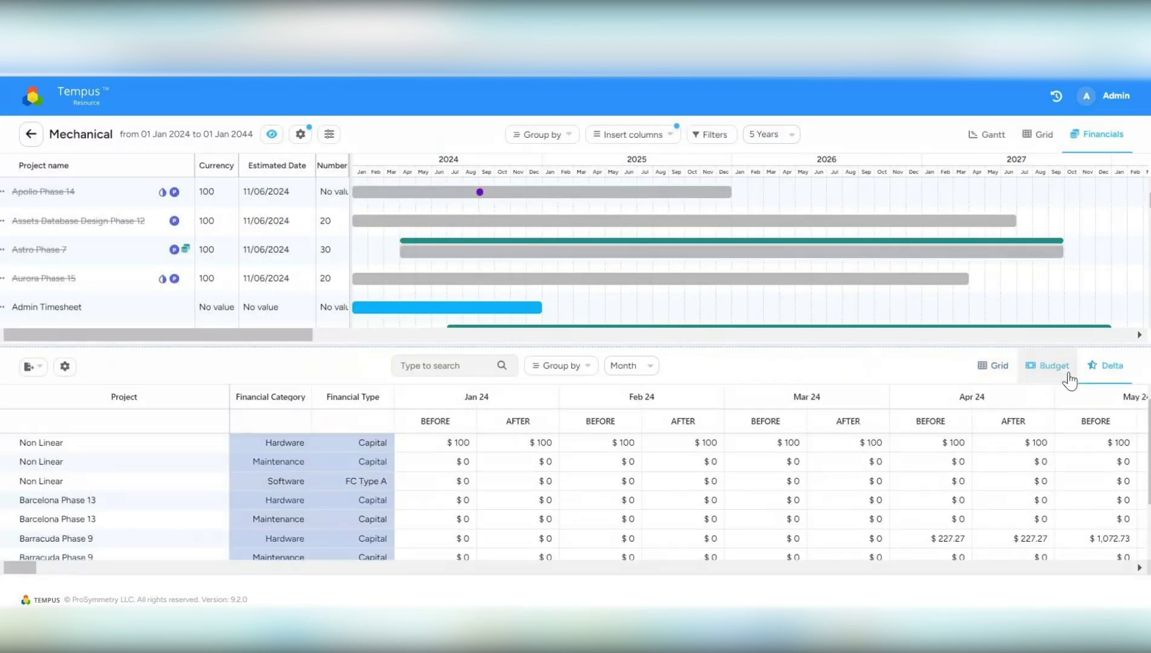
left_click(1087, 373)
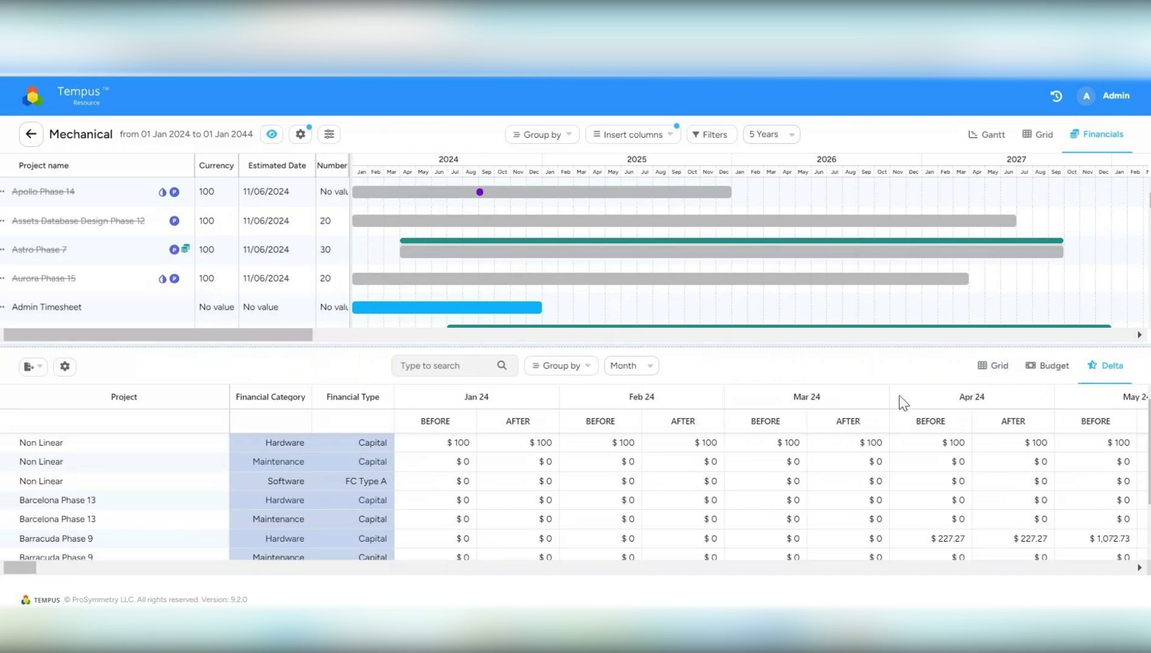
left_click(993, 365)
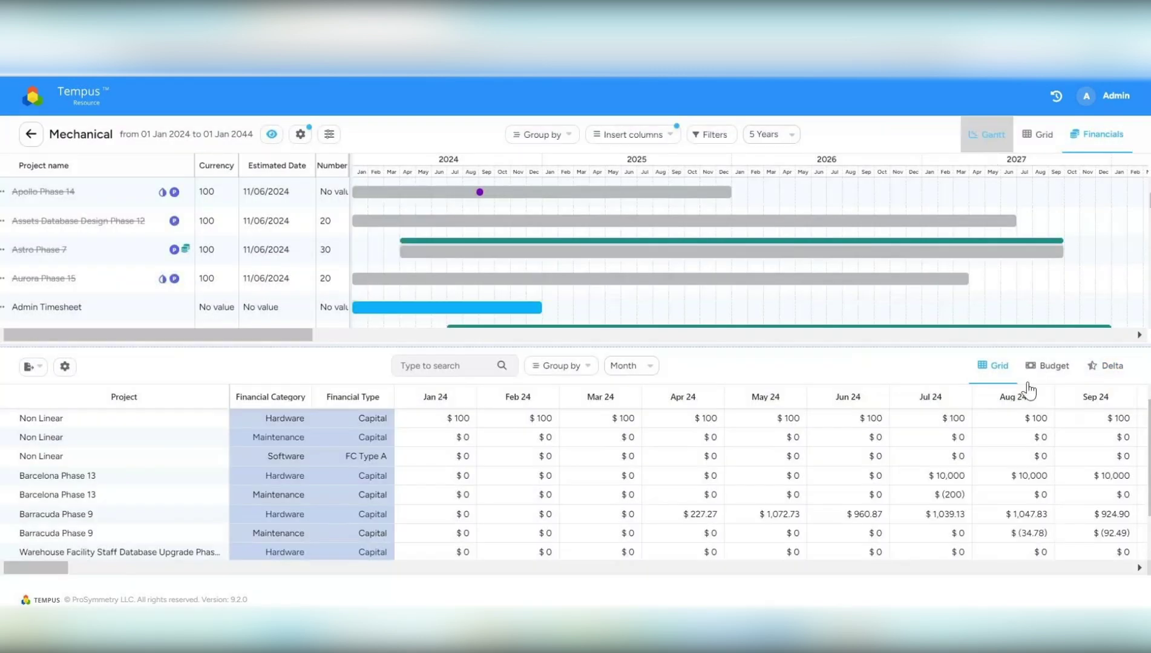
left_click(1100, 136)
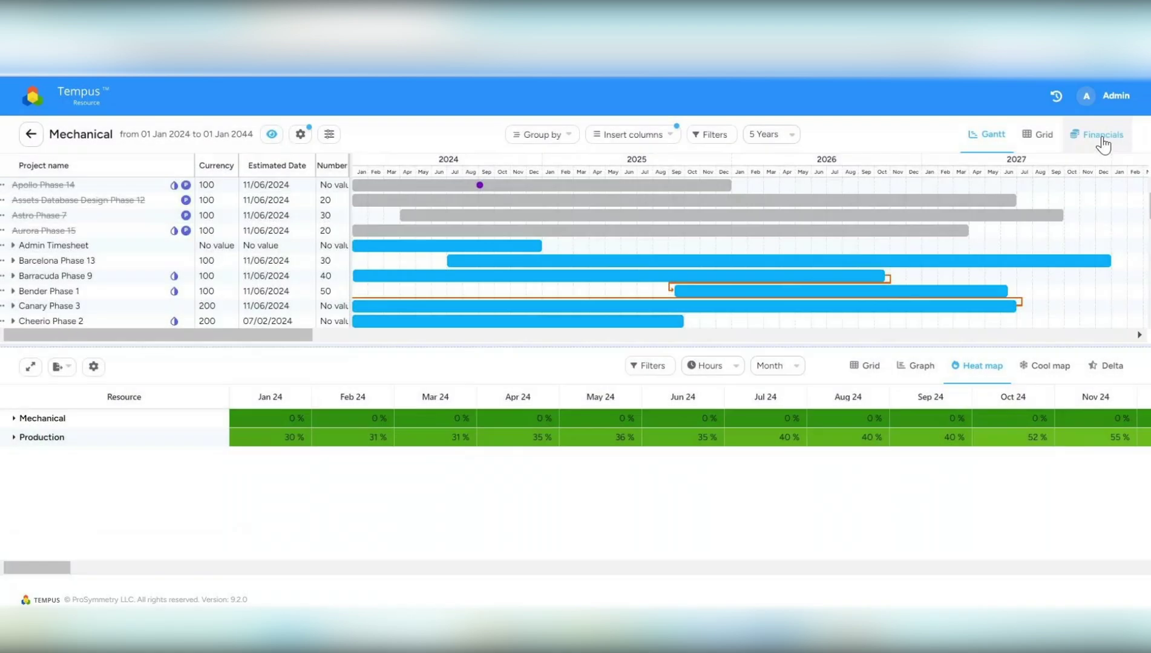
Open the Financials Delta view and shift Barracuda Phase 9 on the timeline to run from 19 Jan 2026 to 07 Nov 2028.
left_click(1102, 136)
left_click(1105, 366)
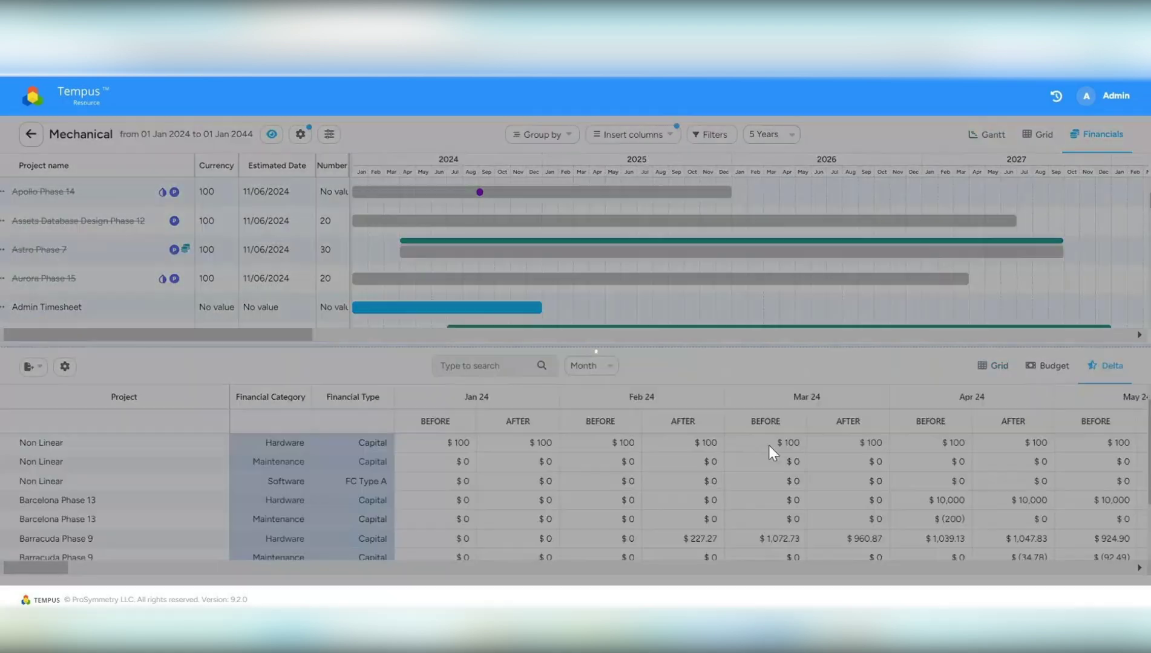
scroll(714, 465, "down", 2)
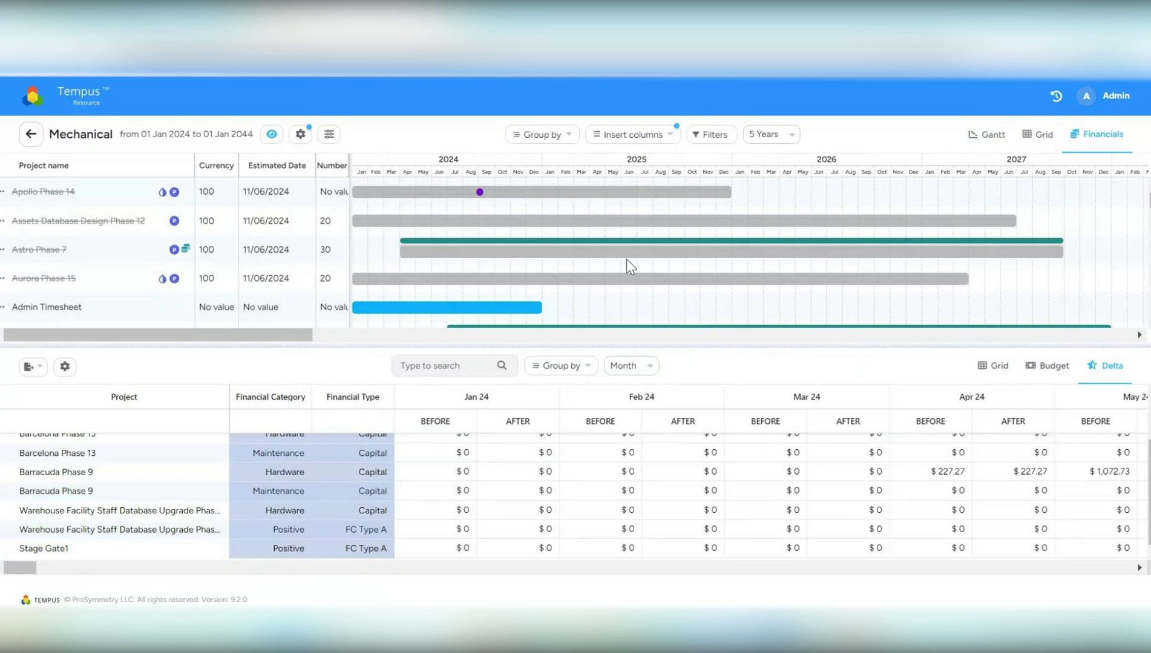
scroll(627, 266, "down", 3)
left_click_drag(848, 295, 1027, 286)
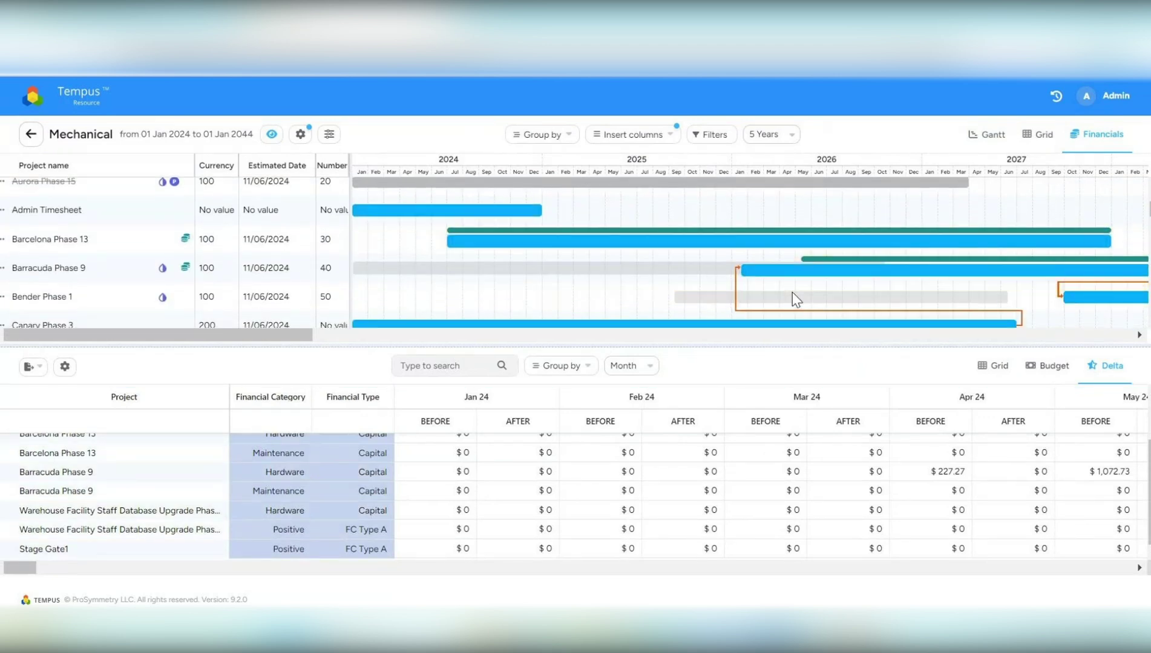
Show the Delta data by Year and compare Barracuda Phase 9's before and after amounts for 2026 and 2027.
scroll(792, 489, "right", 6)
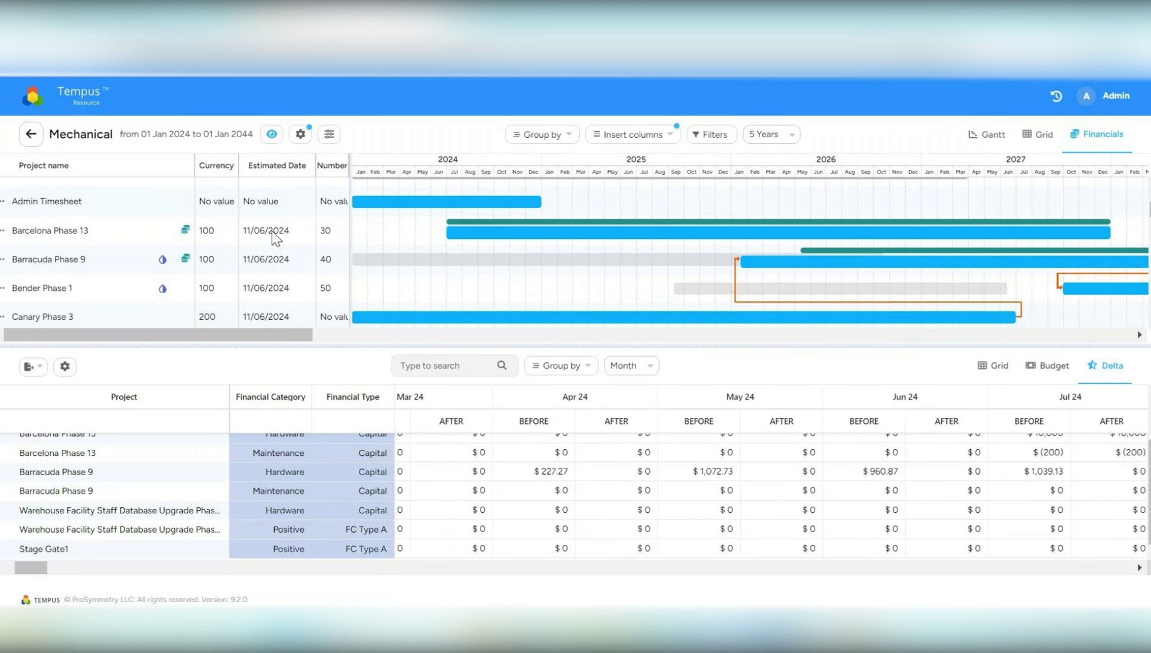
left_click_drag(15, 330, 100, 330)
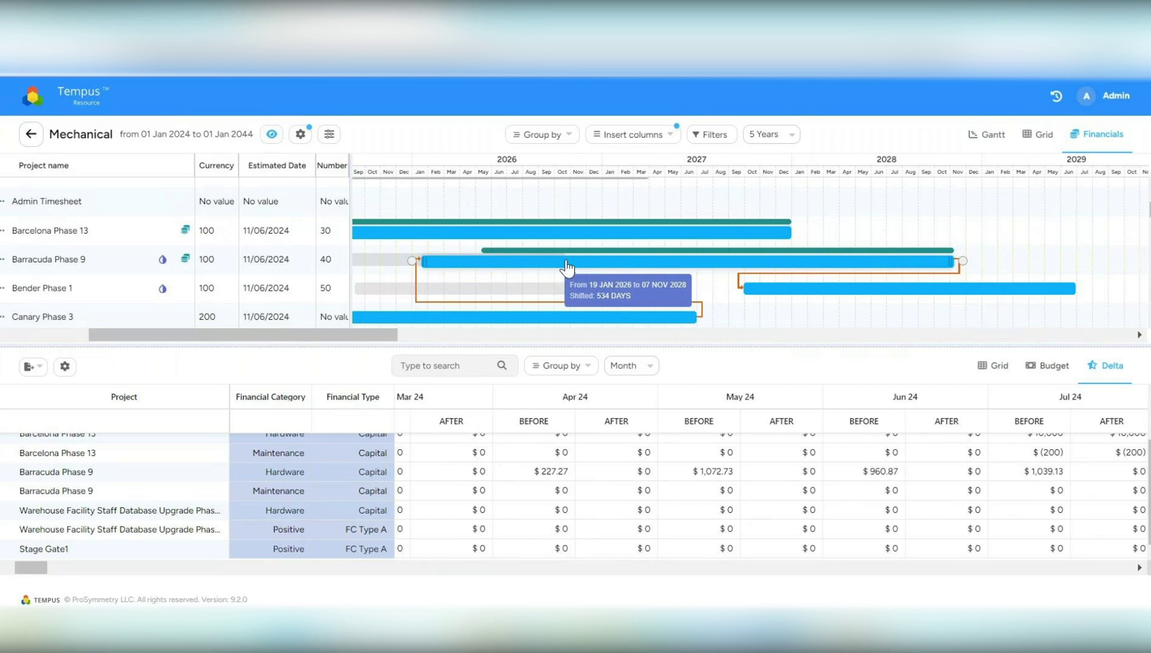
scroll(617, 557, "right", 2)
scroll(616, 557, "right", 1)
left_click(639, 366)
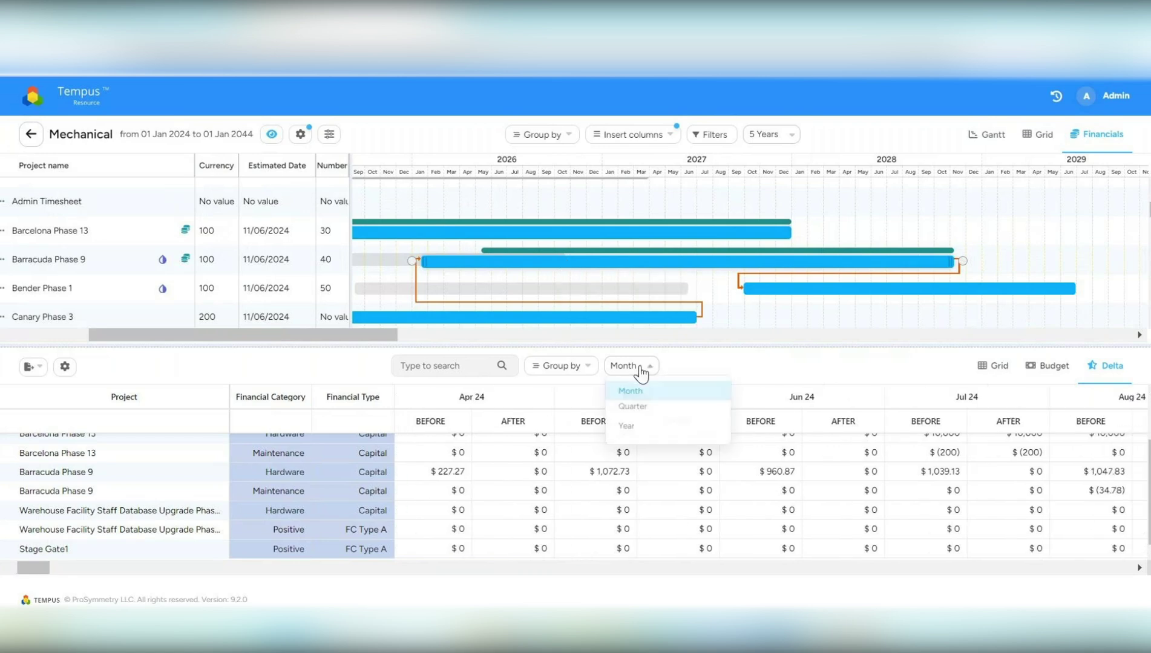
left_click(644, 441)
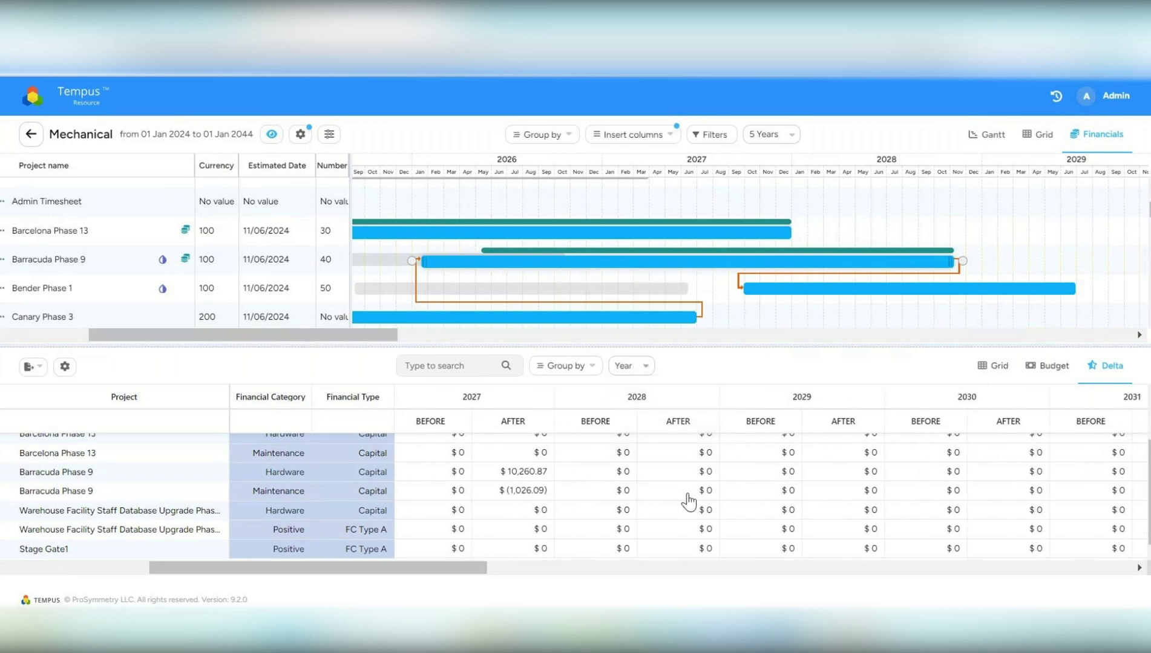
scroll(502, 478, "left", 3)
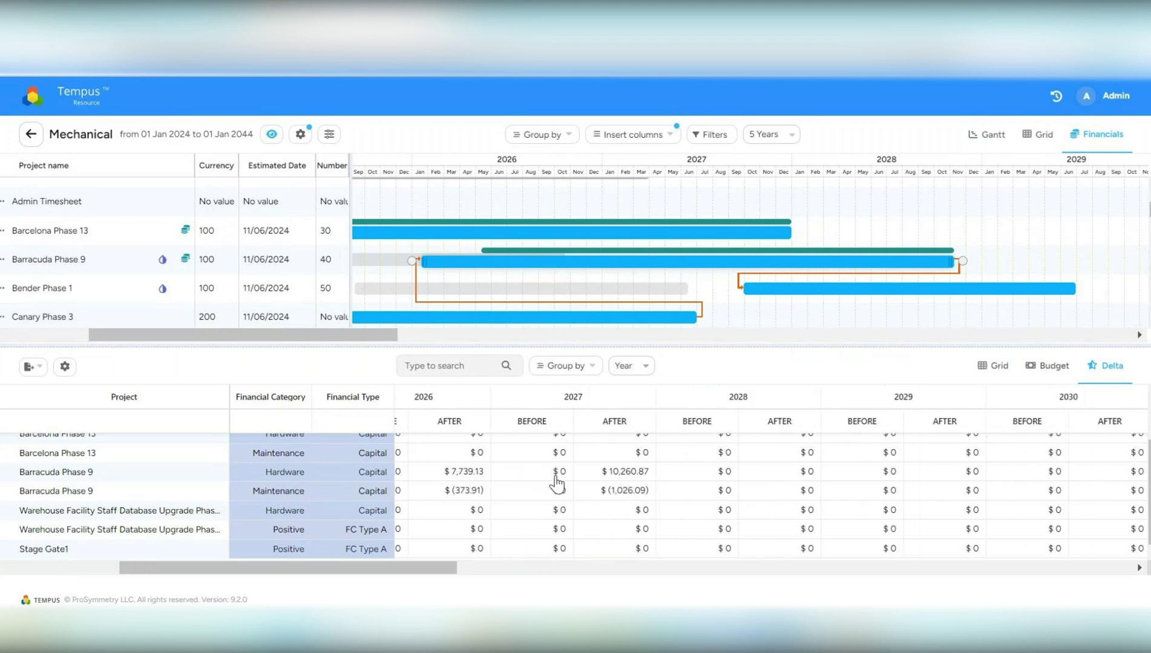
scroll(557, 484, "right", 5)
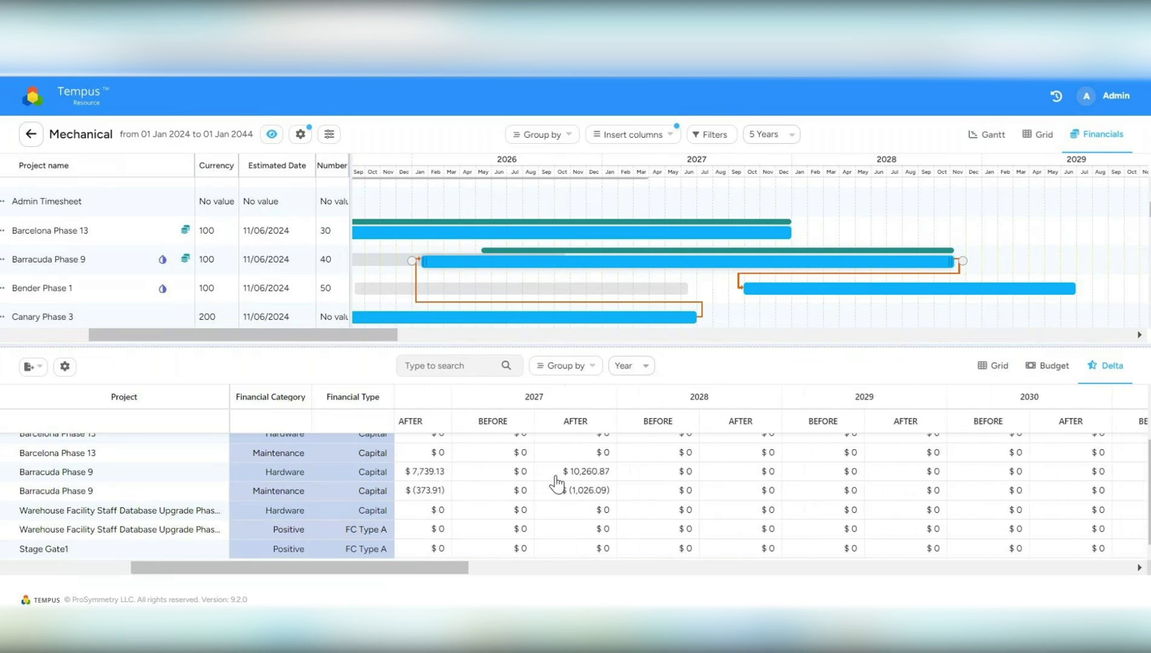
Open the Financials Budget view by Year and review the budget, plan and delta rows for each project priority.
left_click(1051, 374)
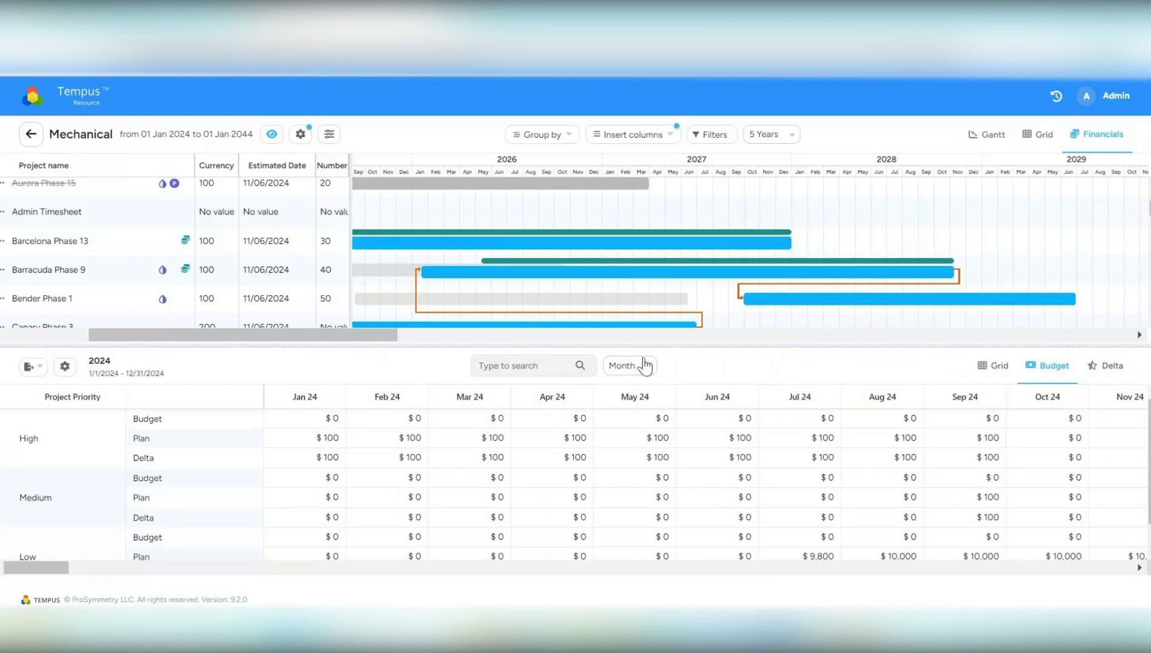
left_click(645, 366)
left_click(639, 430)
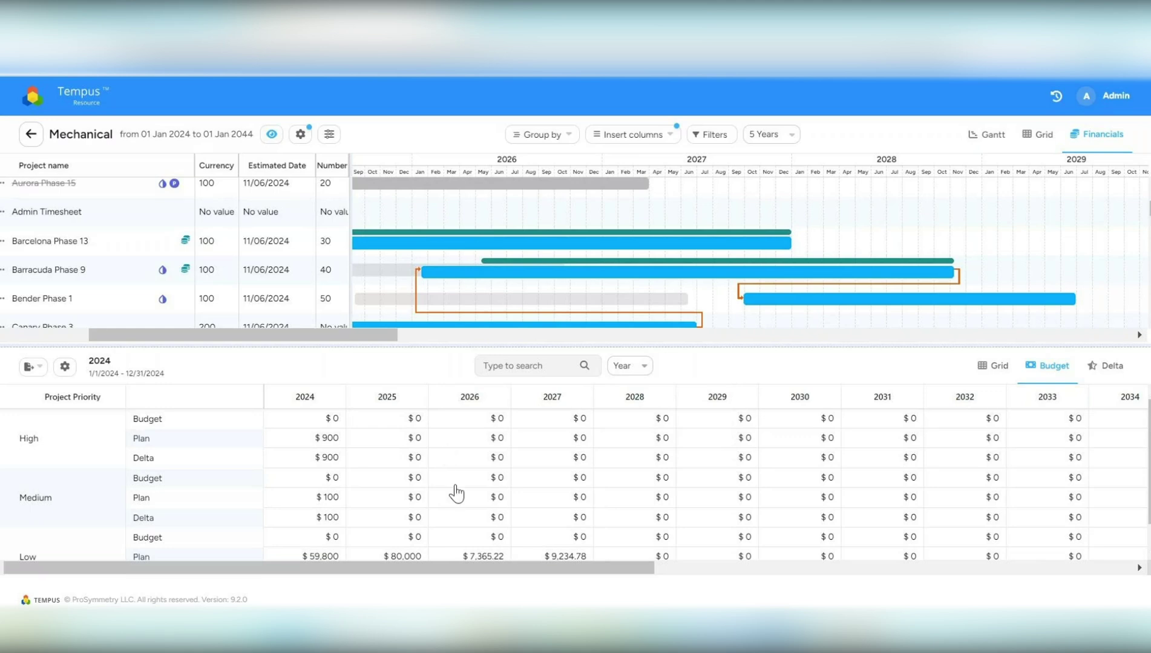
scroll(547, 501, "down", 1)
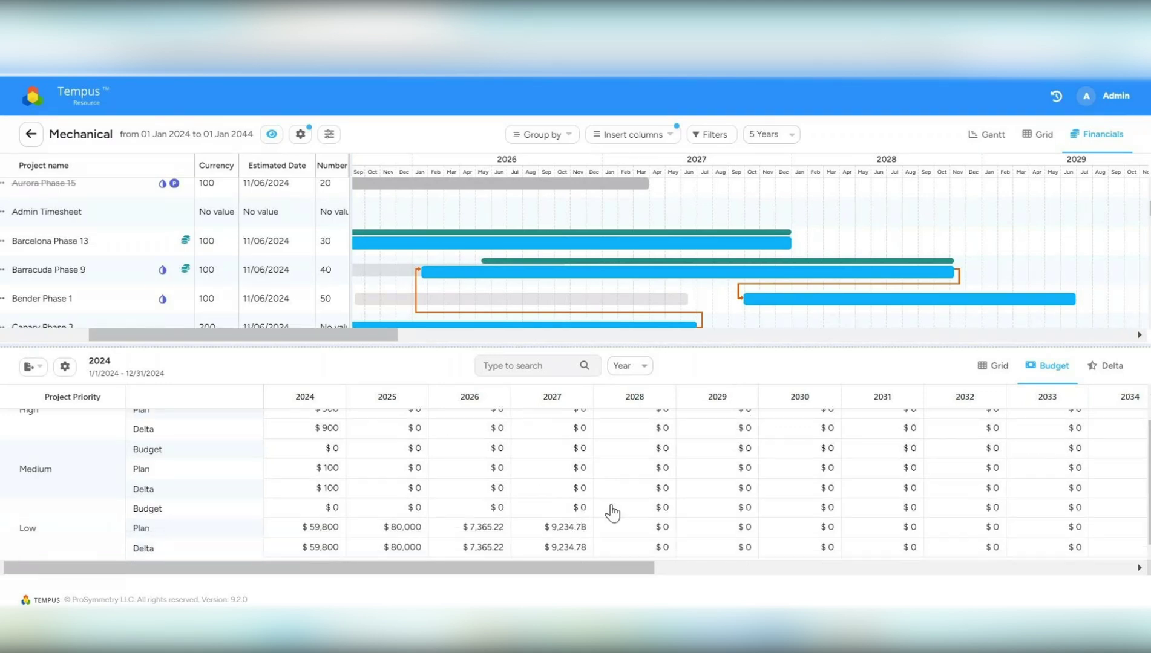
scroll(557, 521, "up", 1)
scroll(559, 522, "right", 3)
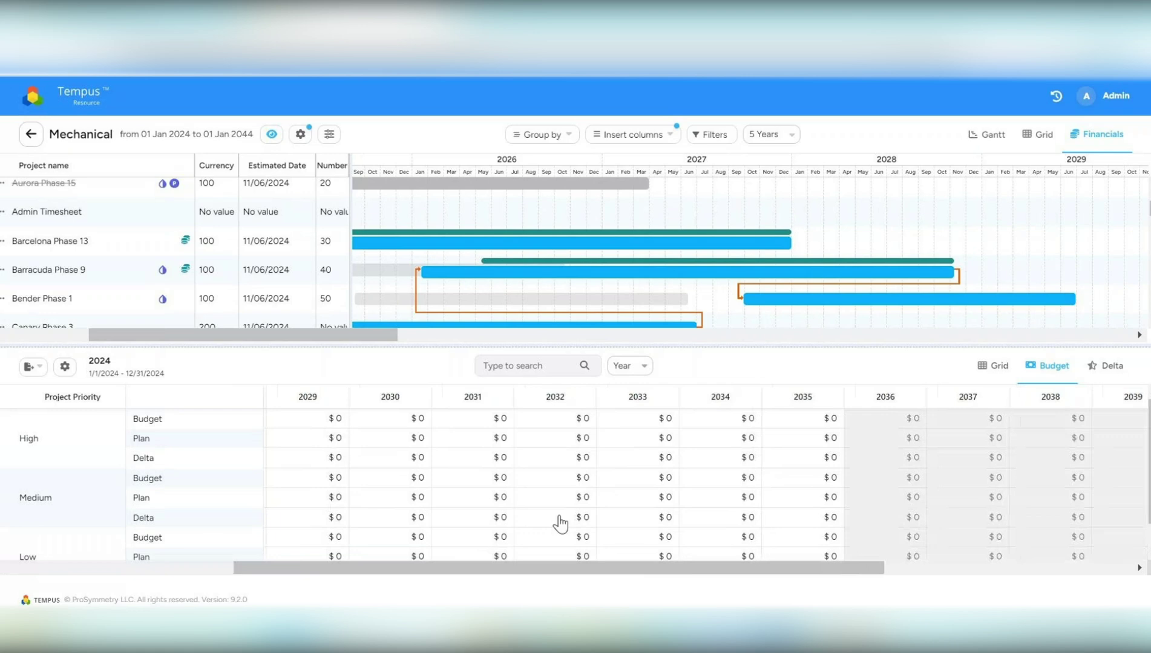
scroll(558, 522, "left", 2)
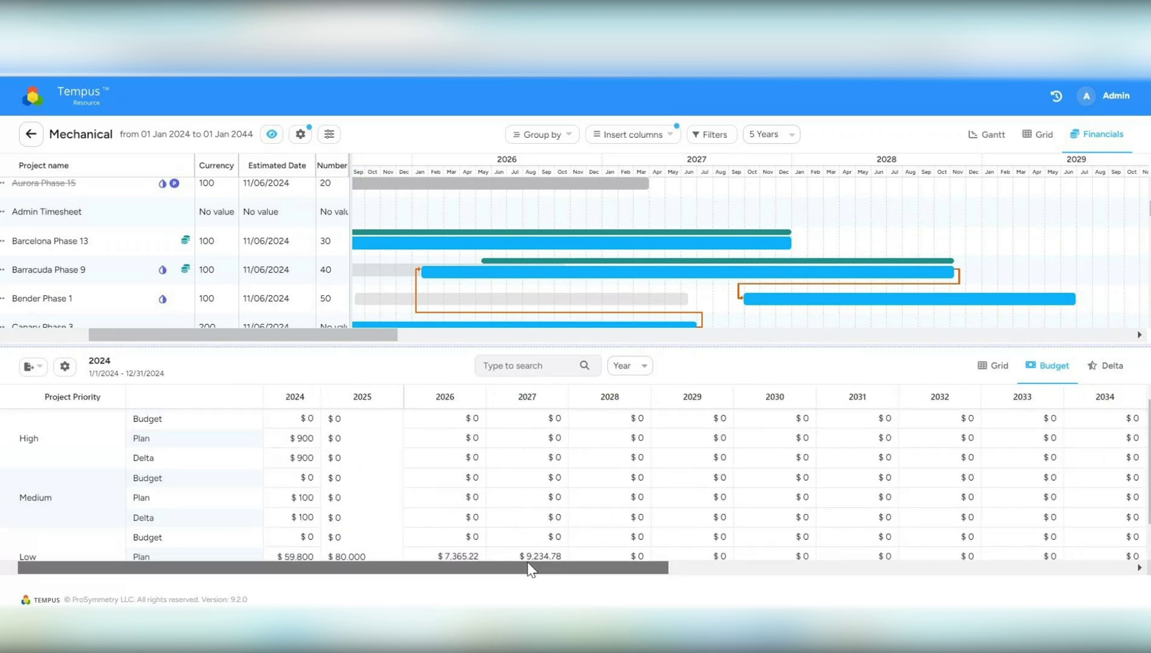
scroll(525, 561, "down", 1)
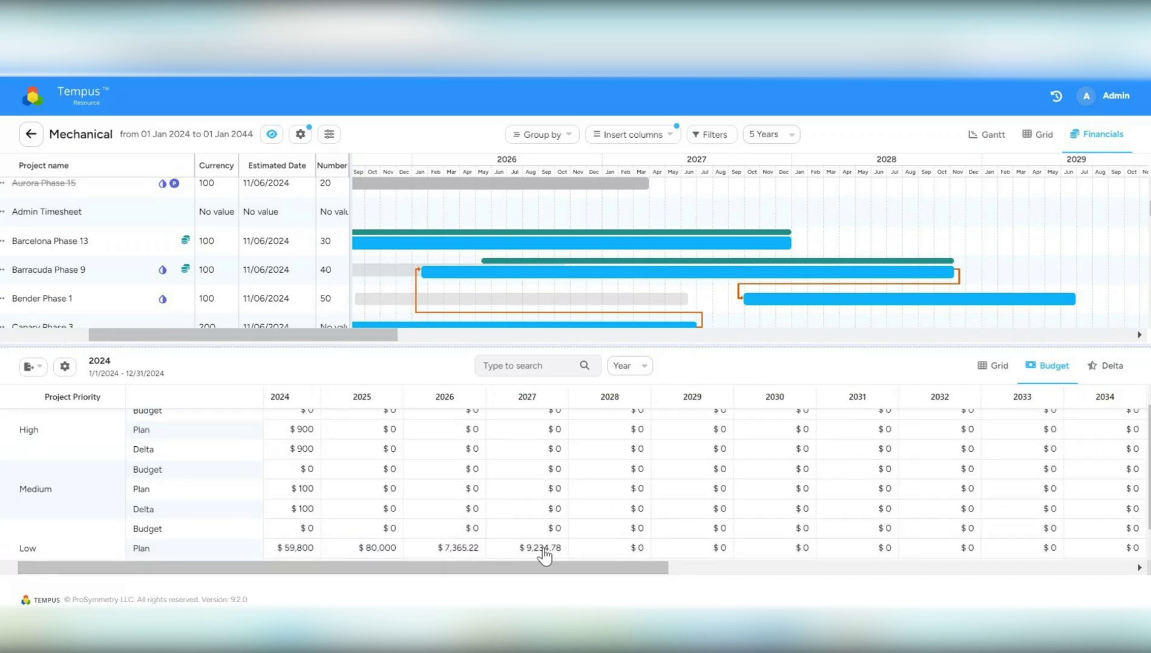
Open the project breakdown of the Low priority 2027 plan and sort it by plan cost, labor cost, plan utilization and labor utilization.
left_click(545, 551)
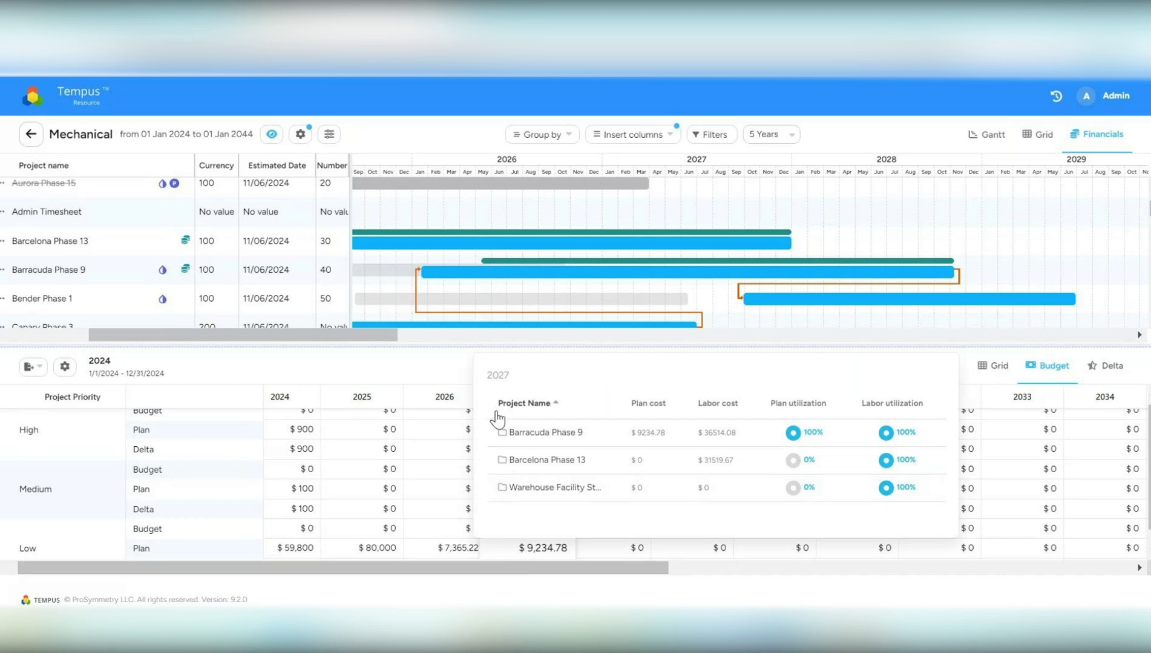
left_click(646, 410)
left_click(707, 412)
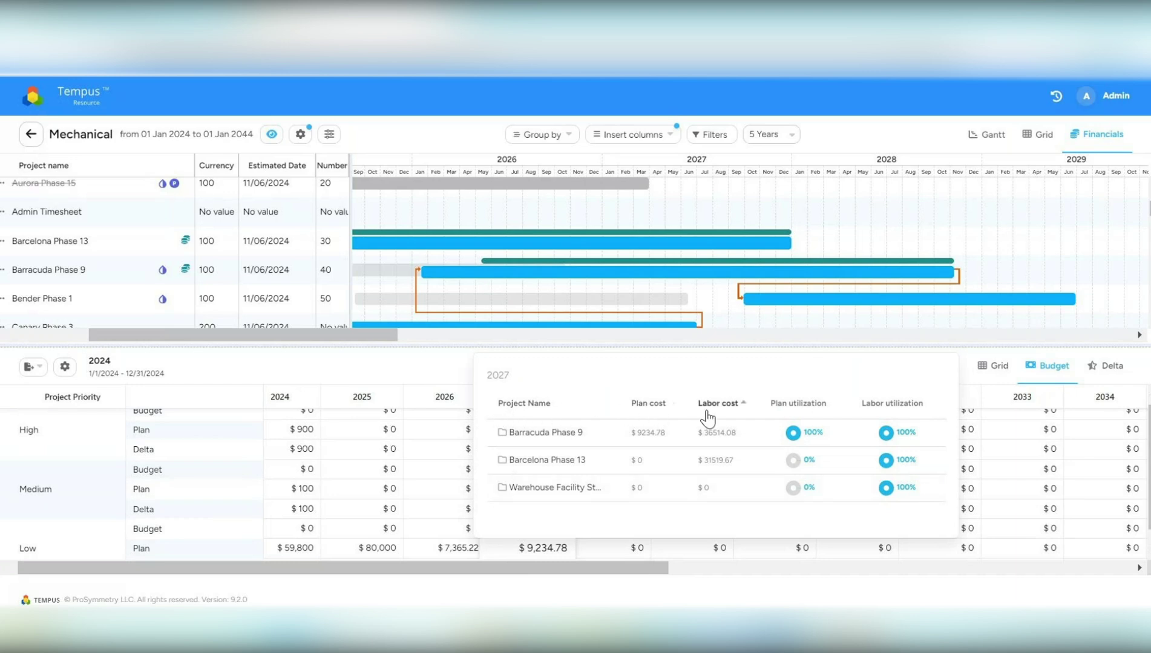
left_click(779, 411)
left_click(869, 411)
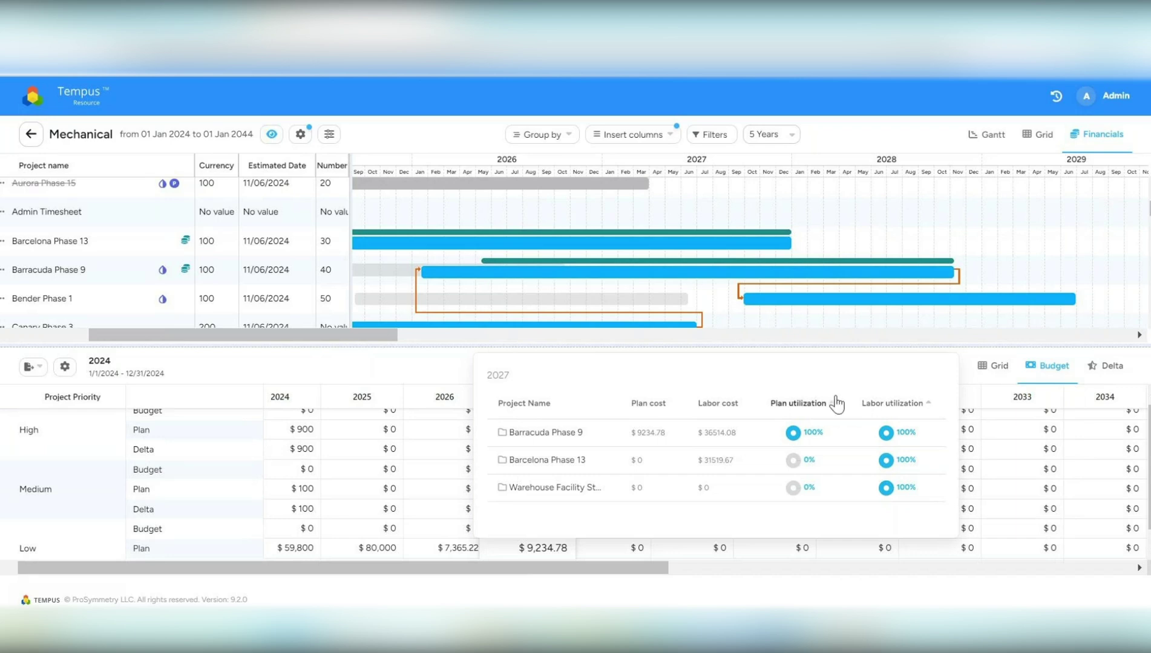